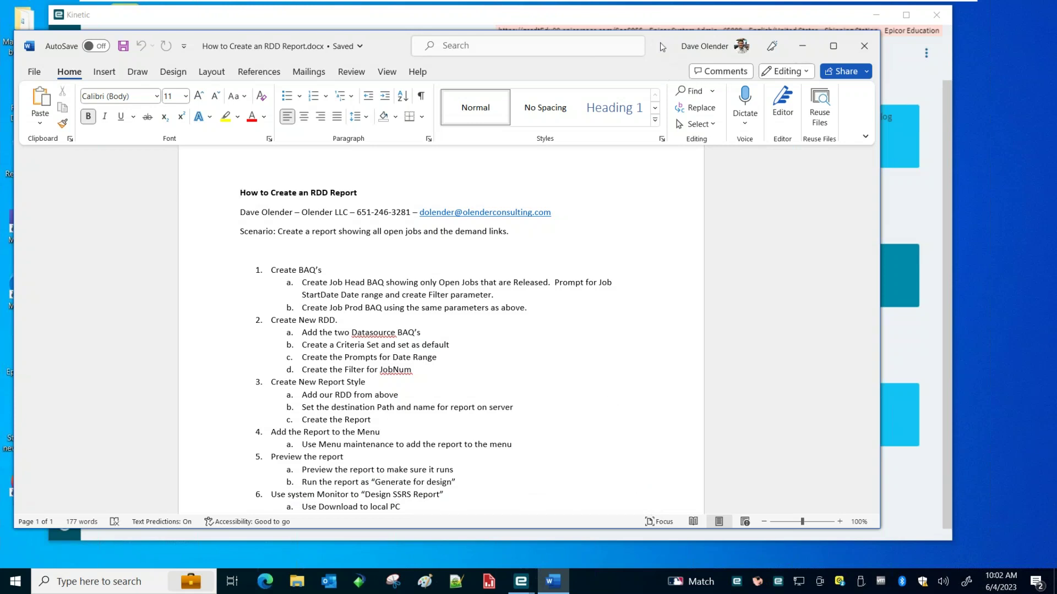
Move the Word 'How to Create an RDD Report' notes aside to reveal the Kinetic Home page
{"action": "left_click_drag", "start_coordinate": [659, 42], "coordinate": [1056, 94]}
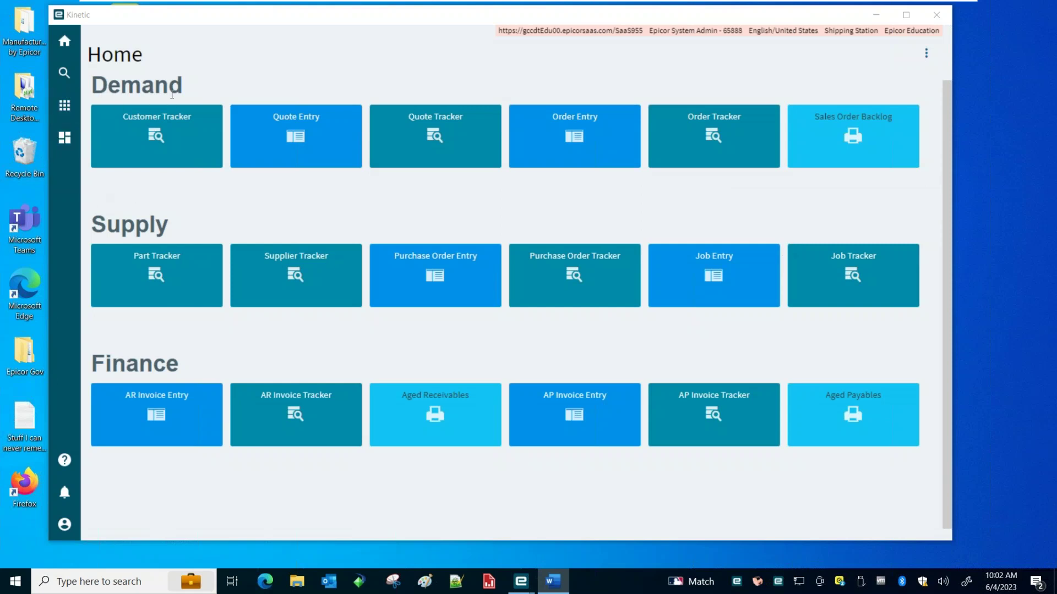
Search Business Activity Queries with Query ID starting 'rpt' and open RptJobSummary2 in the designer
{"action": "left_click", "coordinate": [64, 105]}
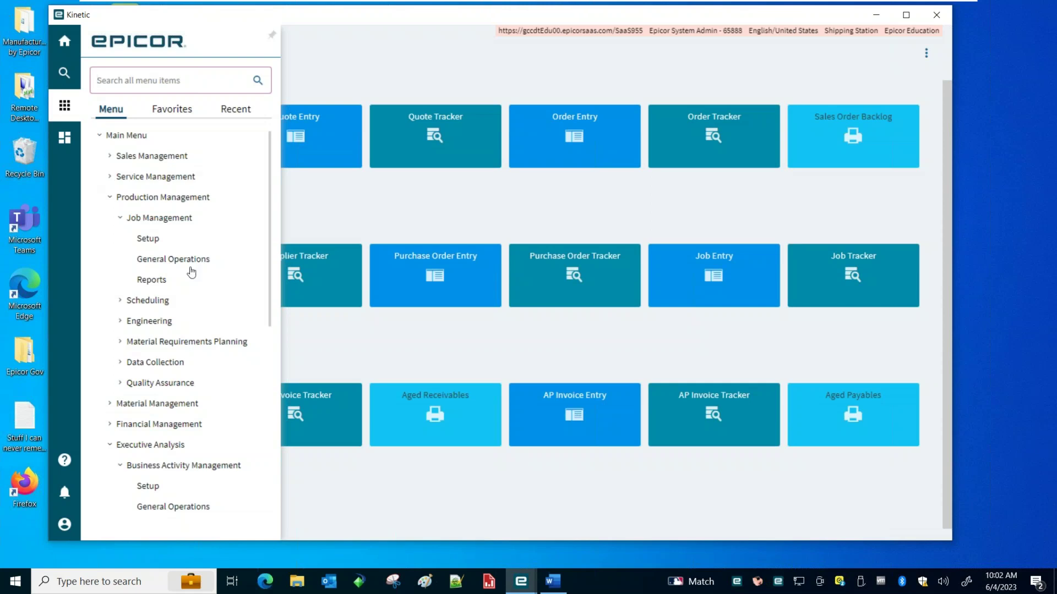
{"action": "left_click", "coordinate": [158, 487]}
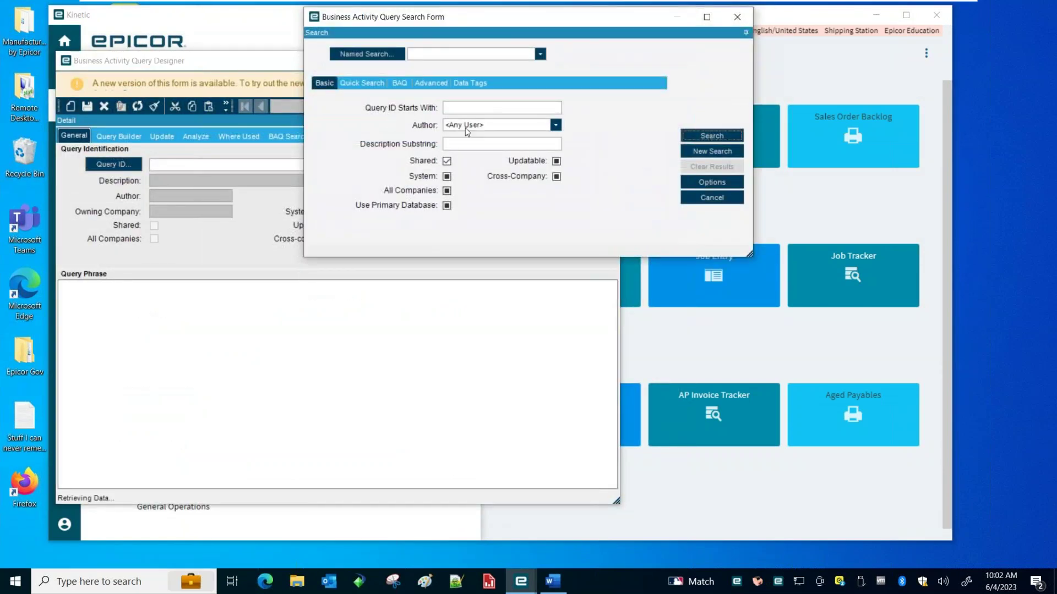
{"action": "type", "text": "rpt"}
{"action": "key", "text": "Return"}
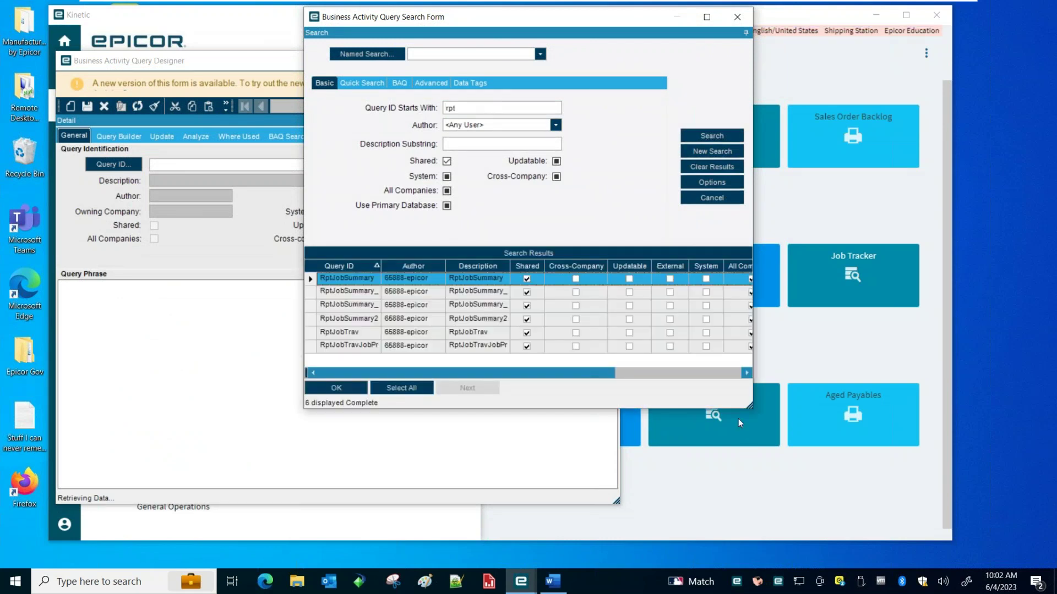
{"action": "left_click_drag", "start_coordinate": [748, 408], "coordinate": [842, 465]}
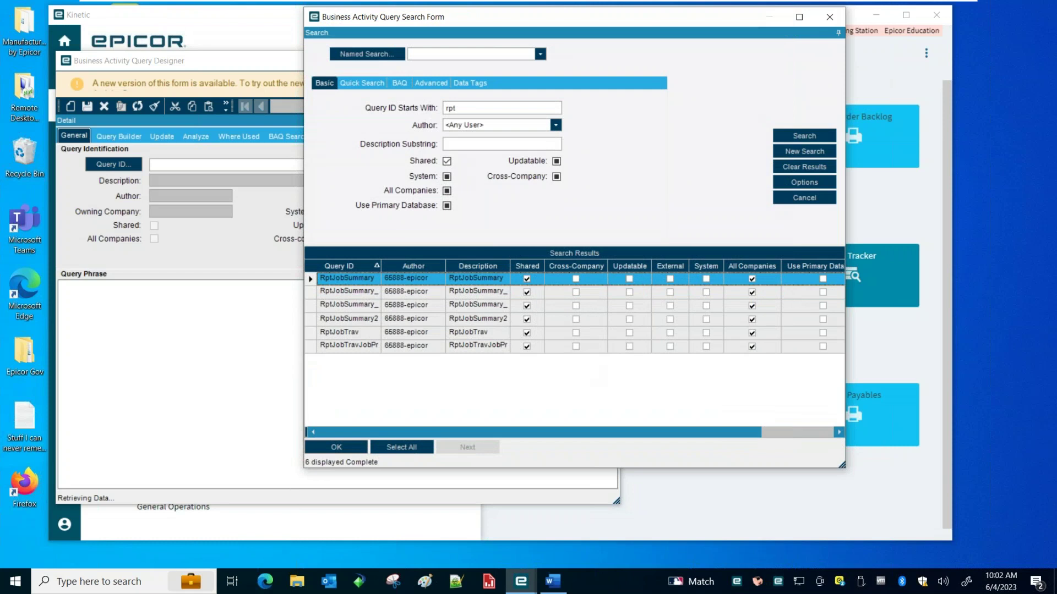
{"action": "left_click_drag", "start_coordinate": [381, 268], "coordinate": [421, 268]}
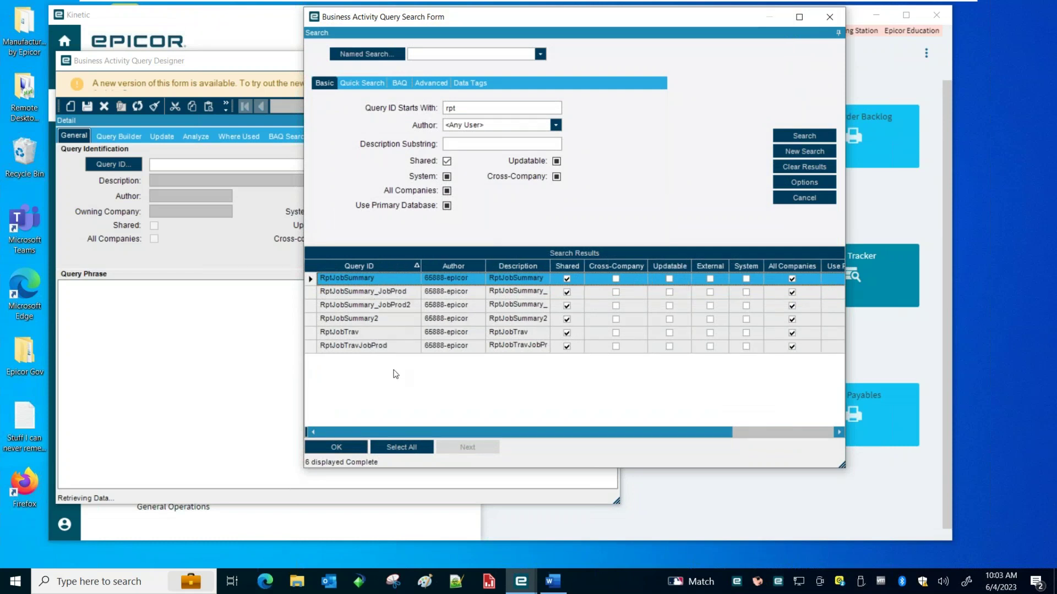
{"action": "left_click", "coordinate": [382, 321]}
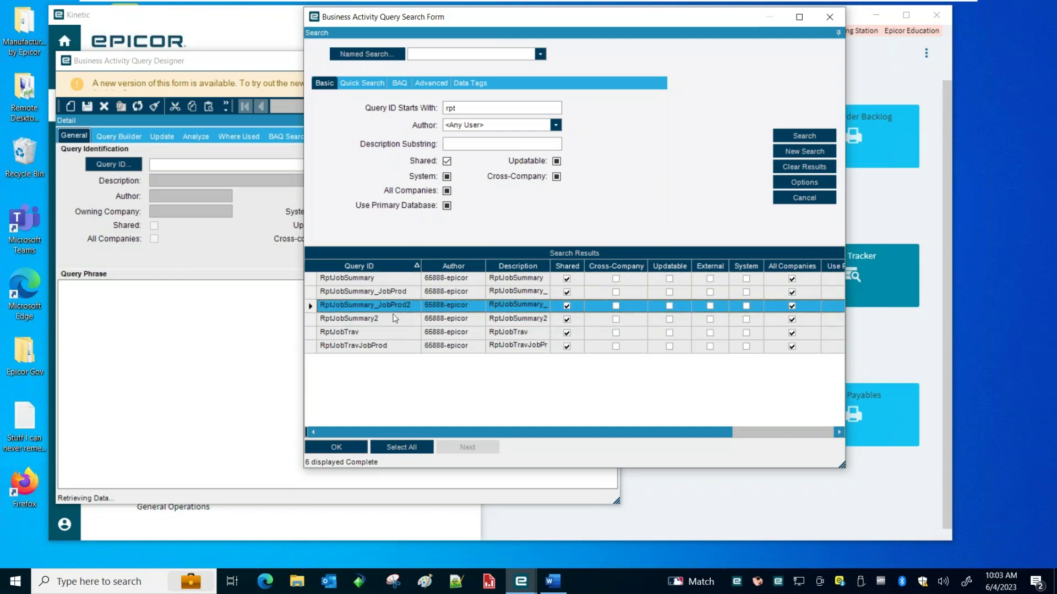
{"action": "double_click", "coordinate": [394, 322]}
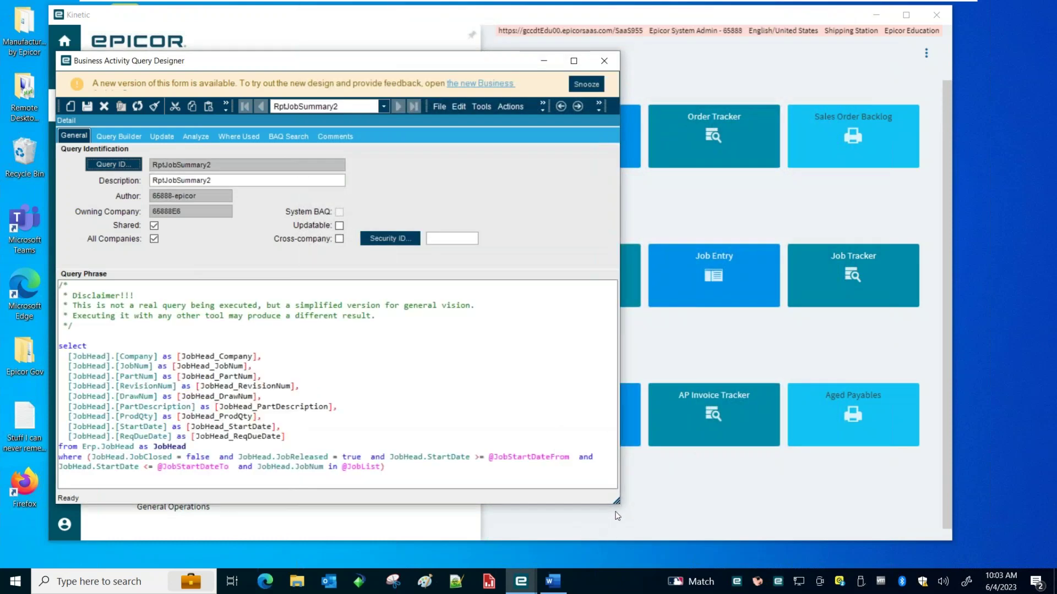
Show RptJobSummary2's Query Builder with the JobHead criteria grid enlarged to show all five rows
{"action": "left_click_drag", "start_coordinate": [615, 501], "coordinate": [931, 527]}
{"action": "left_click_drag", "start_coordinate": [287, 71], "coordinate": [295, 50]}
{"action": "left_click", "coordinate": [130, 116]}
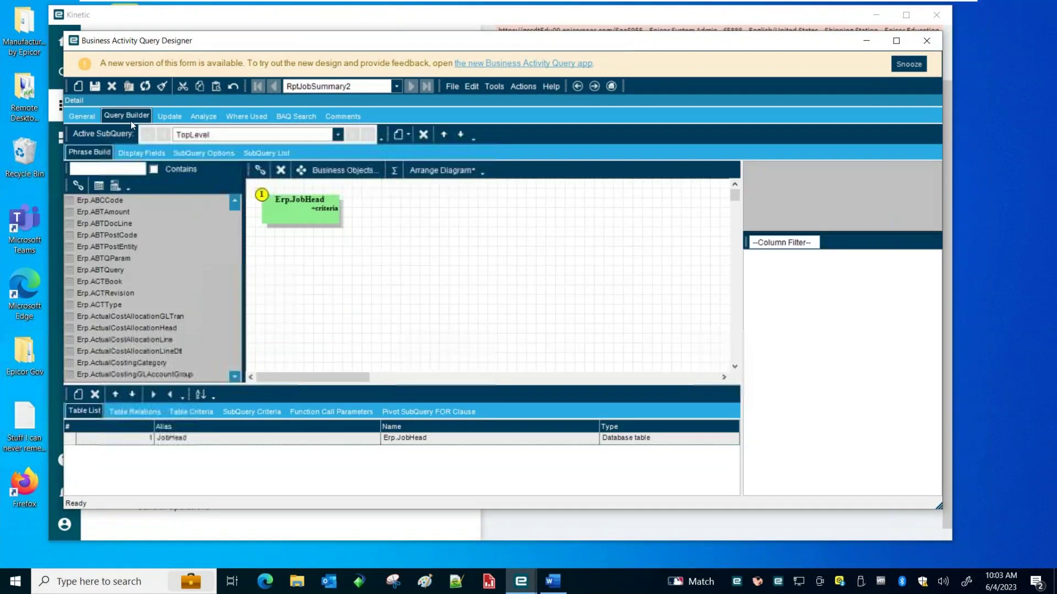
{"action": "left_click", "coordinate": [336, 136]}
{"action": "left_click", "coordinate": [336, 137]}
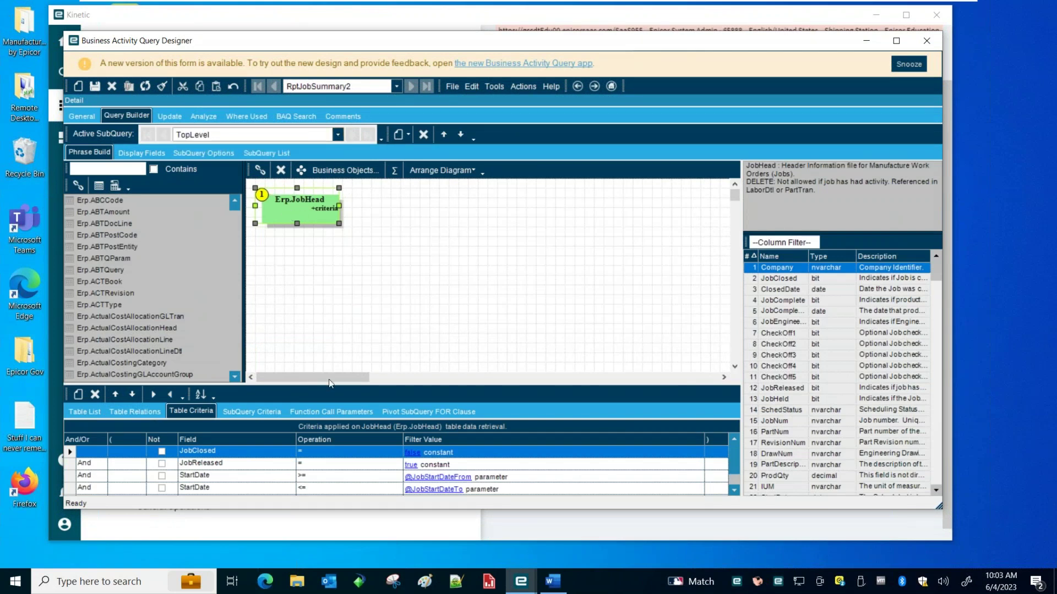
{"action": "left_click_drag", "start_coordinate": [335, 383], "coordinate": [335, 334]}
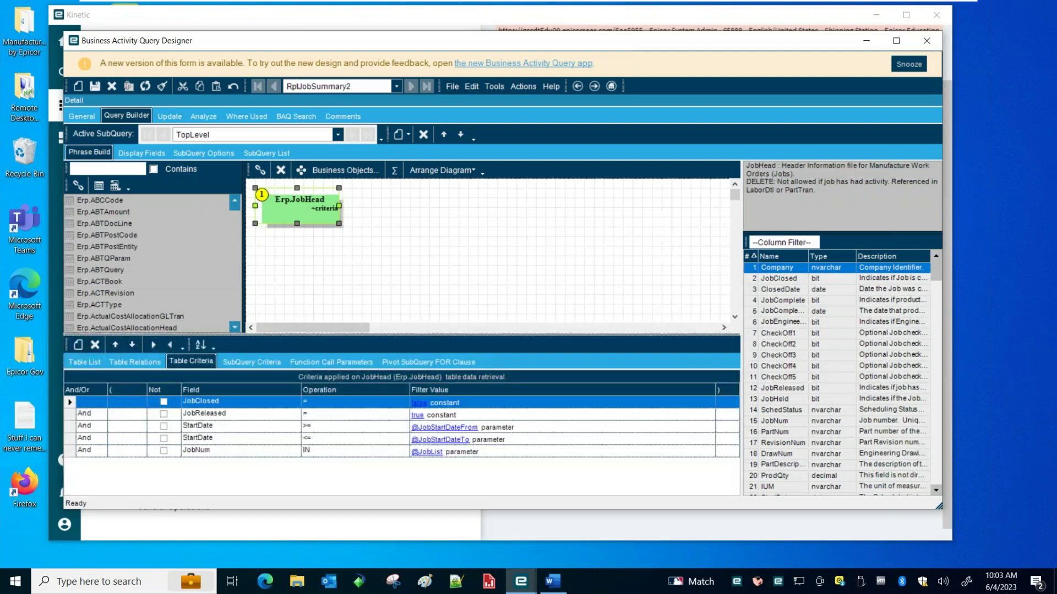
{"action": "left_click", "coordinate": [526, 86]}
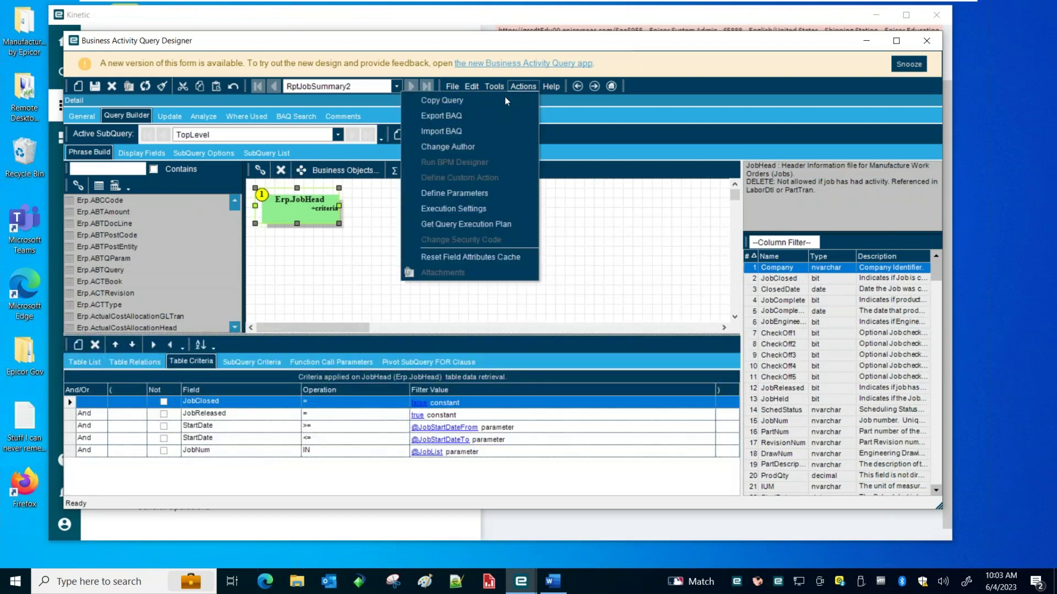
{"action": "left_click", "coordinate": [447, 194]}
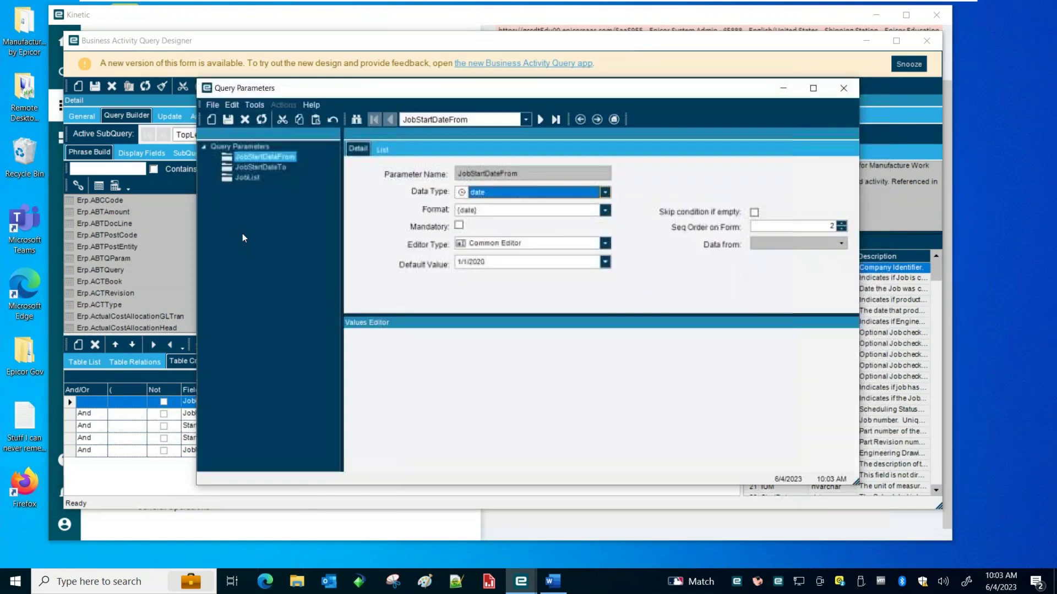
{"action": "left_click", "coordinate": [259, 156]}
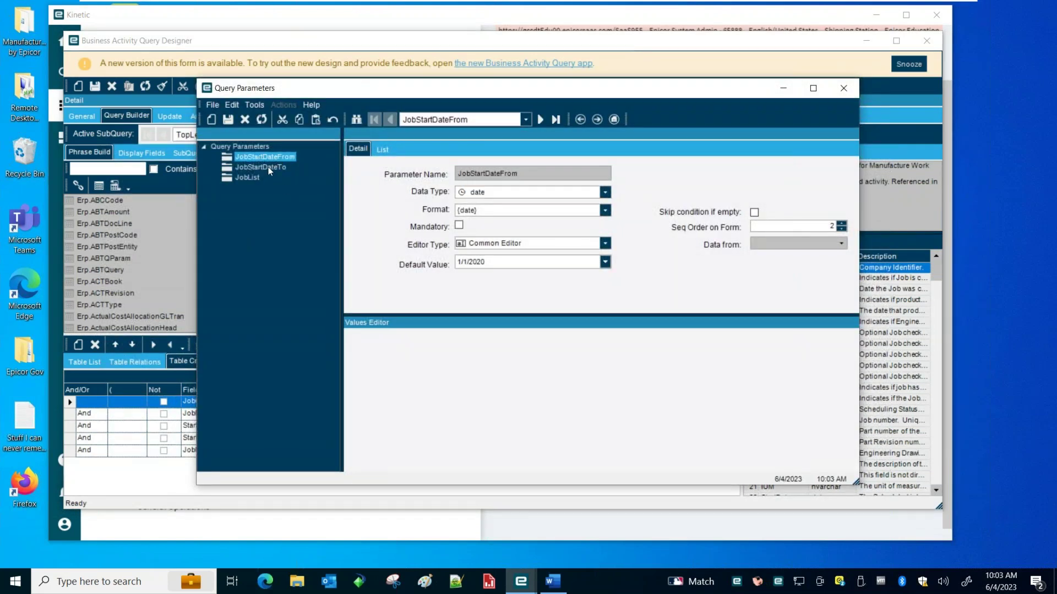
{"action": "left_click", "coordinate": [269, 167]}
{"action": "left_click", "coordinate": [278, 158]}
{"action": "left_click", "coordinate": [268, 165]}
{"action": "left_click", "coordinate": [275, 157]}
{"action": "left_click", "coordinate": [268, 166]}
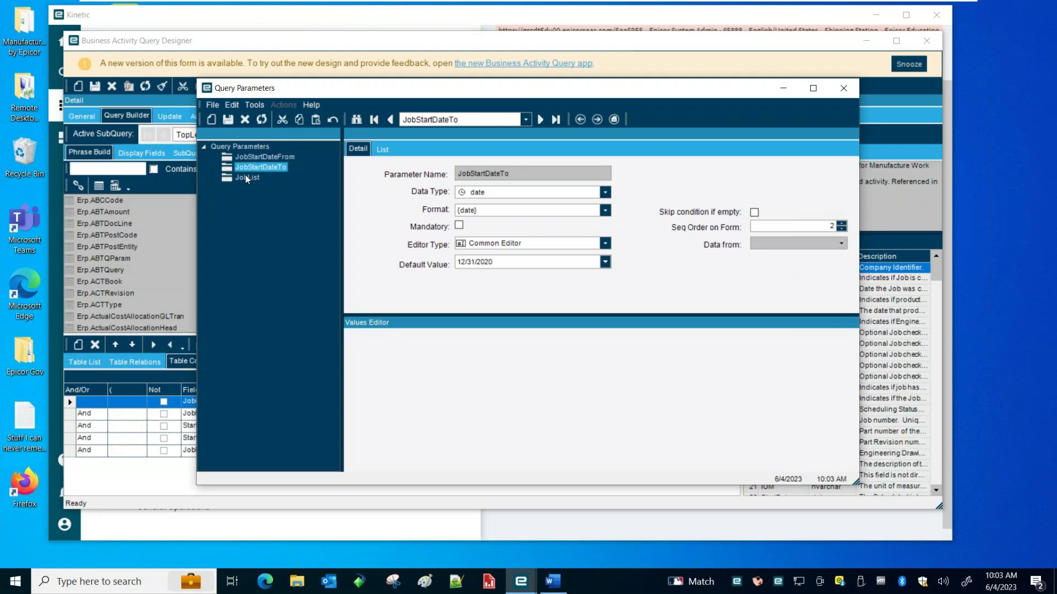
{"action": "left_click", "coordinate": [246, 176]}
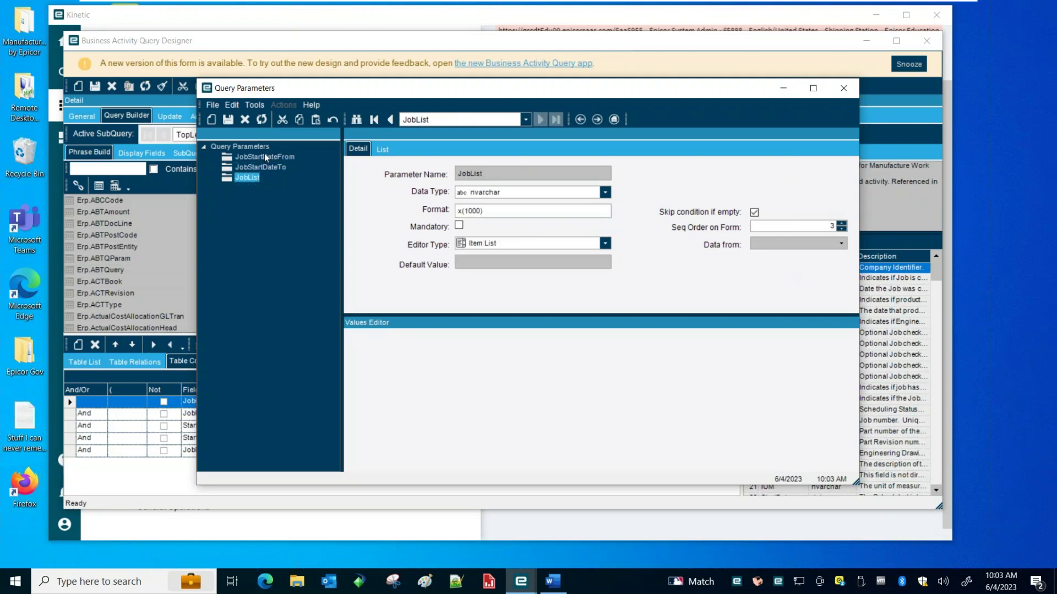
{"action": "left_click", "coordinate": [265, 157]}
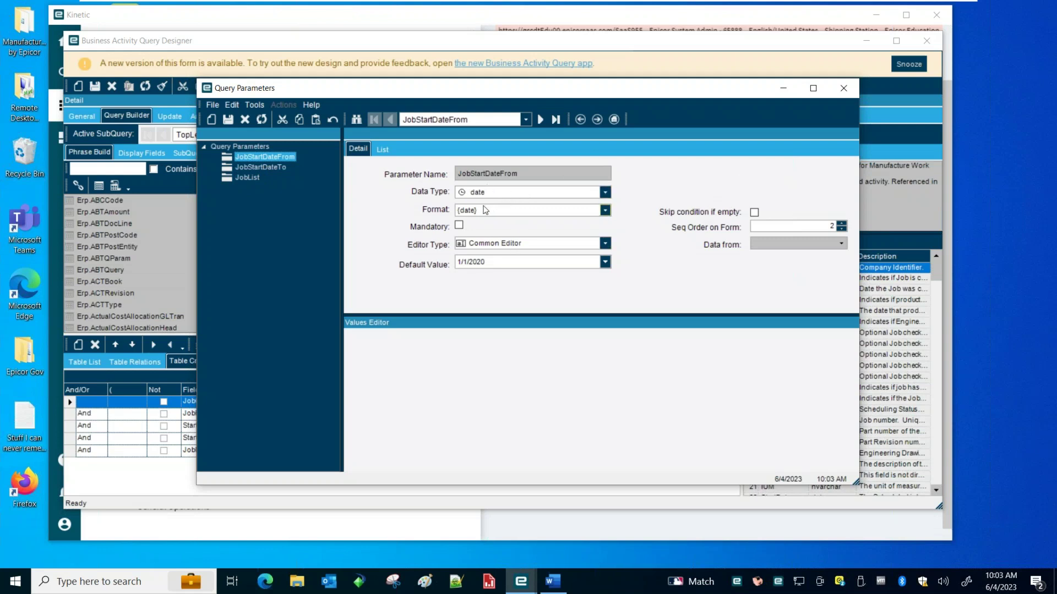
{"action": "left_click", "coordinate": [537, 247]}
{"action": "left_click", "coordinate": [537, 247]}
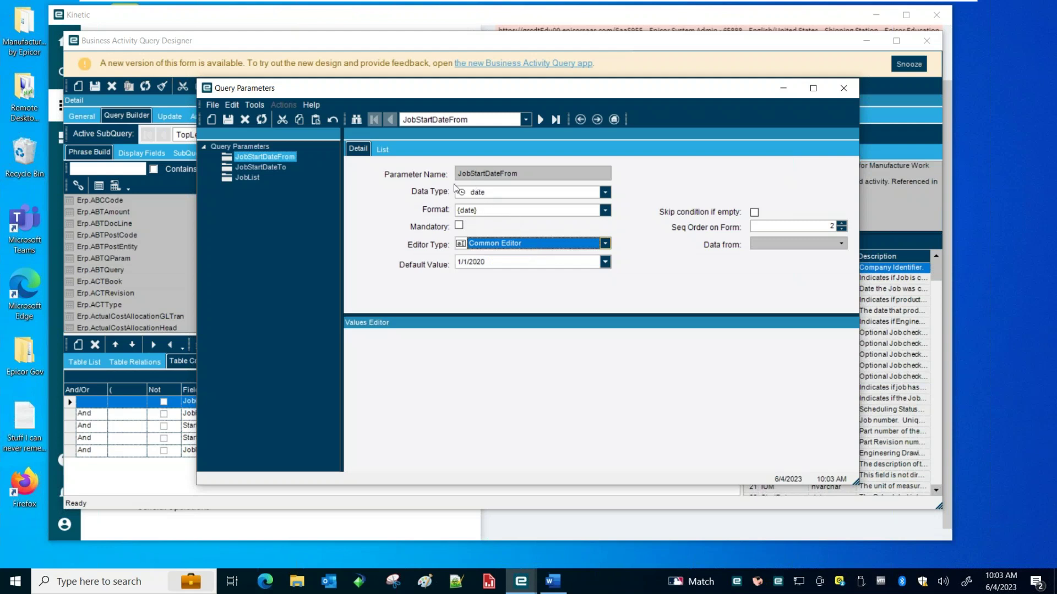
{"action": "left_click", "coordinate": [276, 167]}
{"action": "left_click", "coordinate": [249, 178]}
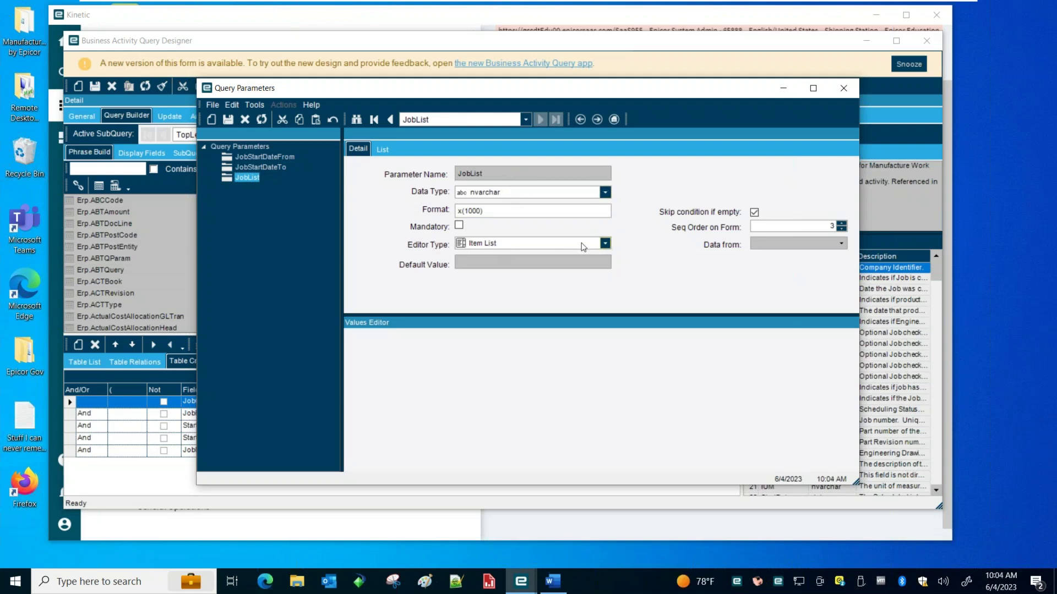
{"action": "left_click", "coordinate": [604, 243]}
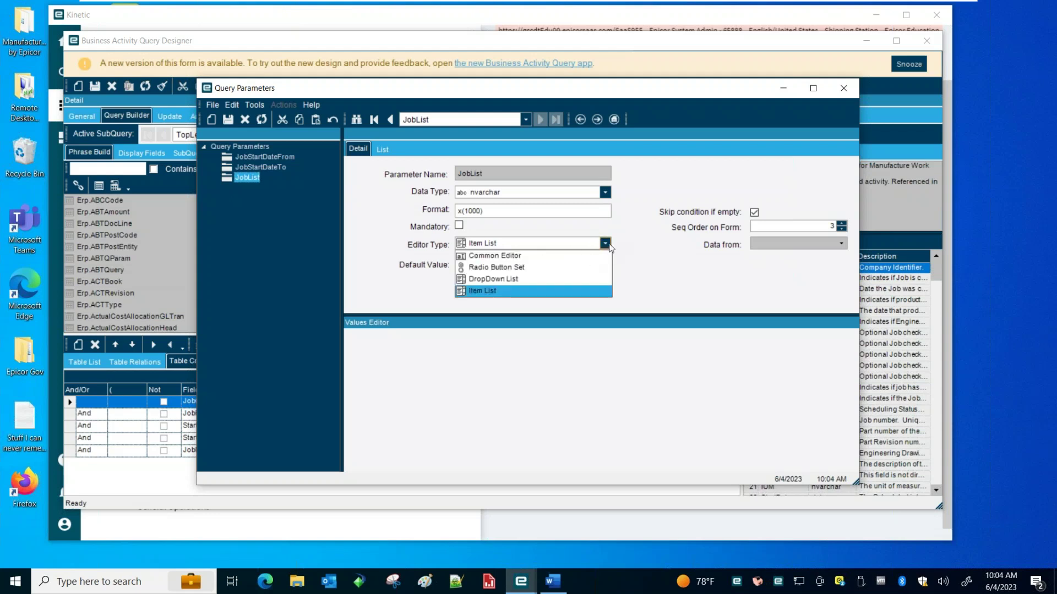
{"action": "left_click", "coordinate": [606, 245]}
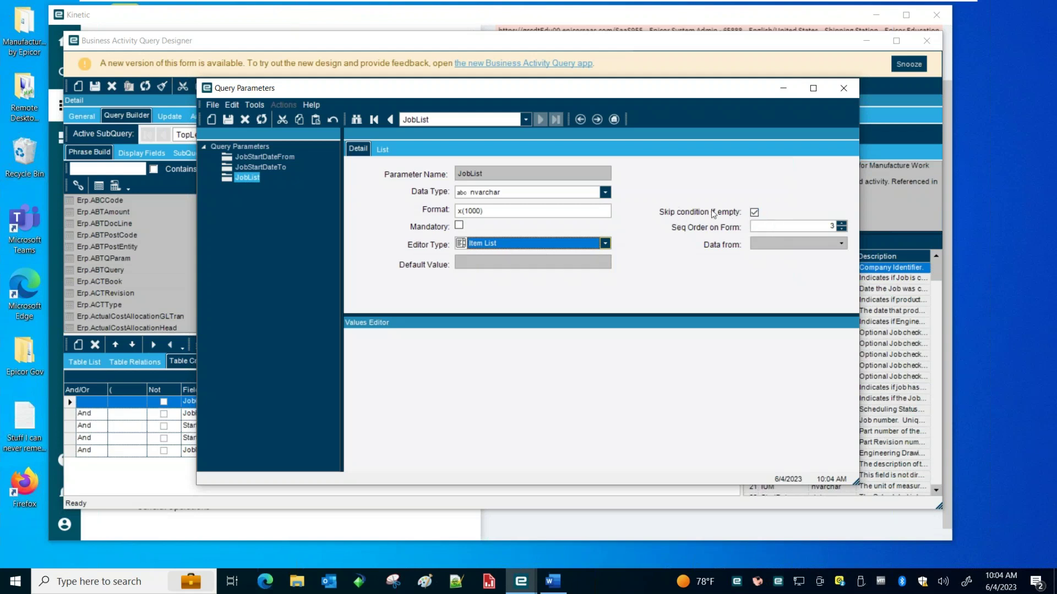
{"action": "left_click", "coordinate": [843, 88]}
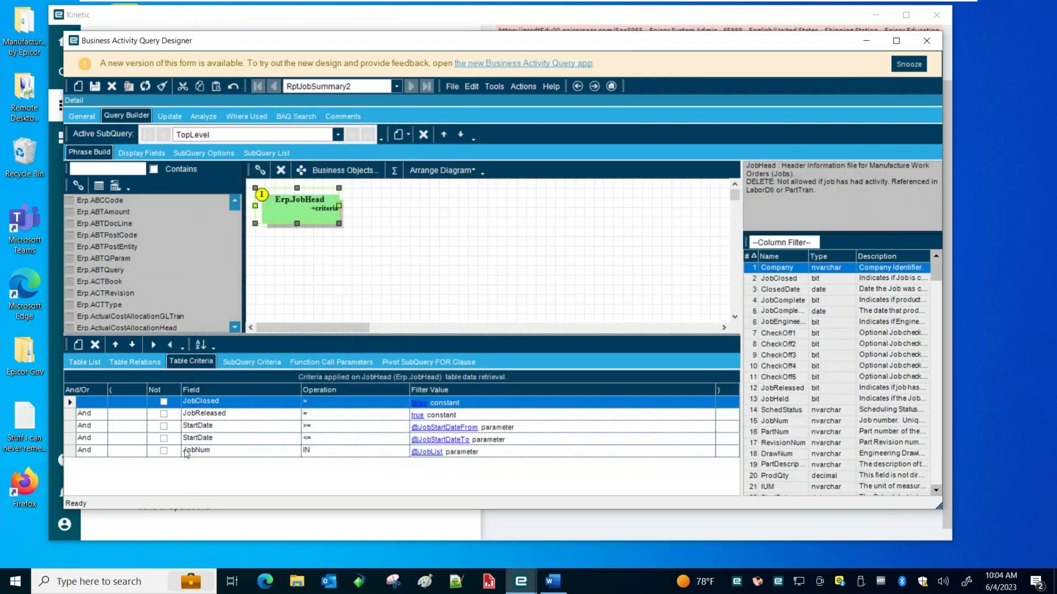
{"action": "left_click", "coordinate": [80, 453]}
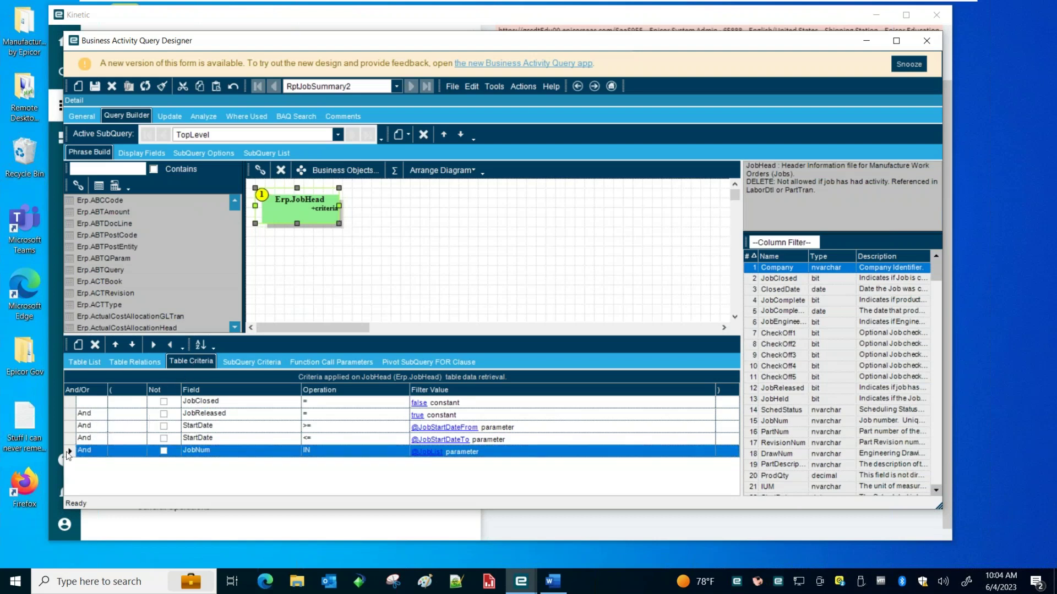
{"action": "left_click", "coordinate": [349, 456]}
{"action": "left_click", "coordinate": [349, 456]}
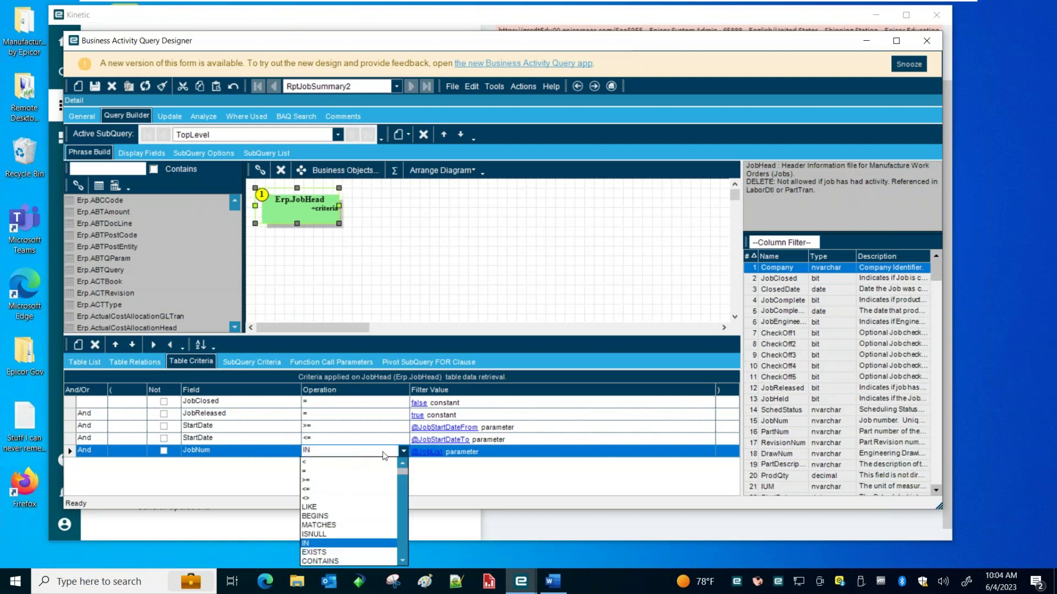
{"action": "left_click", "coordinate": [330, 543]}
{"action": "left_click", "coordinate": [498, 453]}
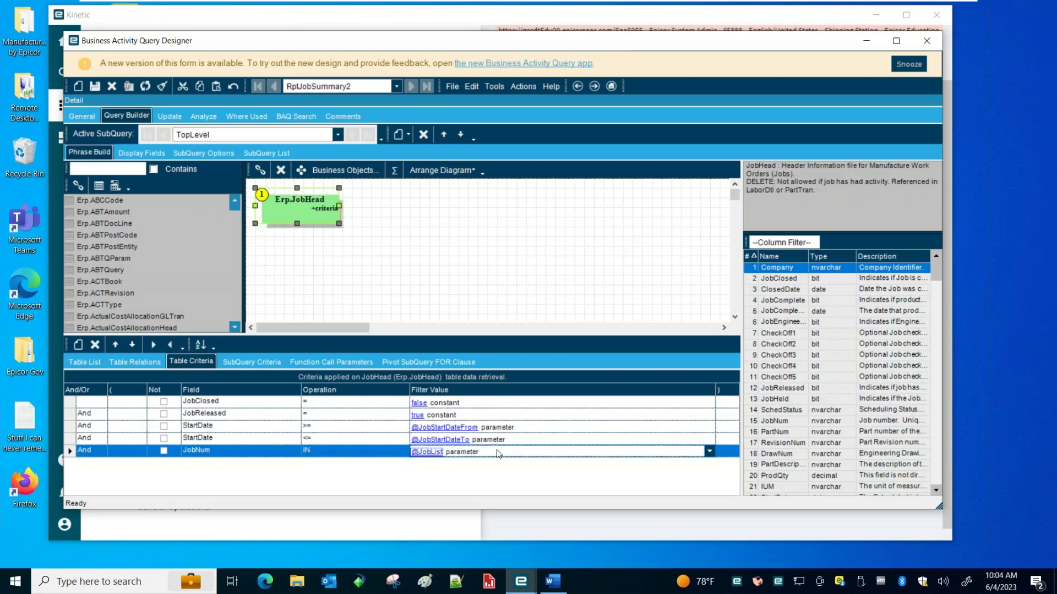
{"action": "left_click", "coordinate": [498, 453]}
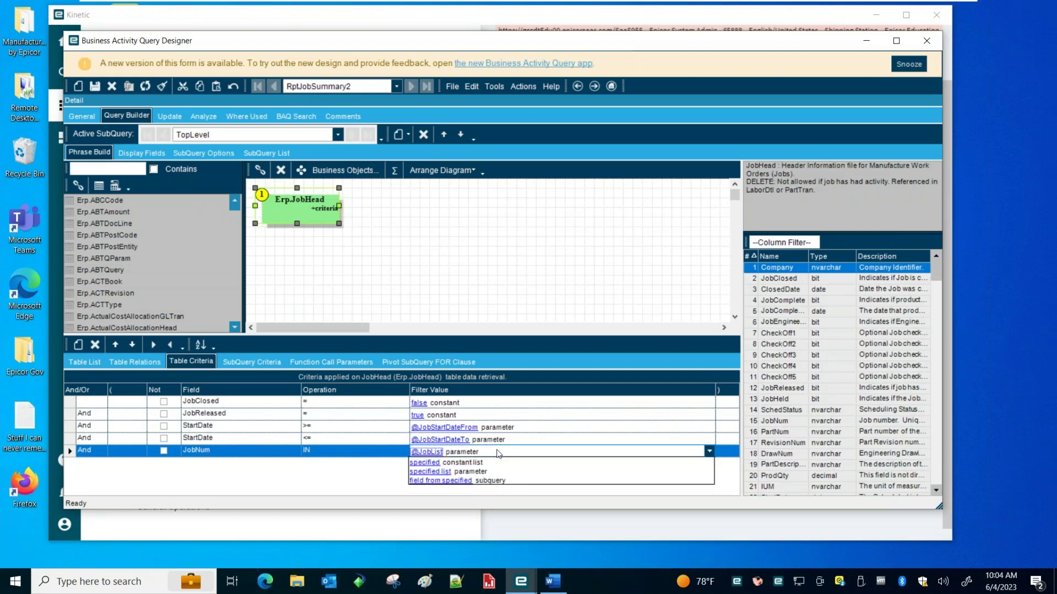
{"action": "left_click", "coordinate": [435, 471]}
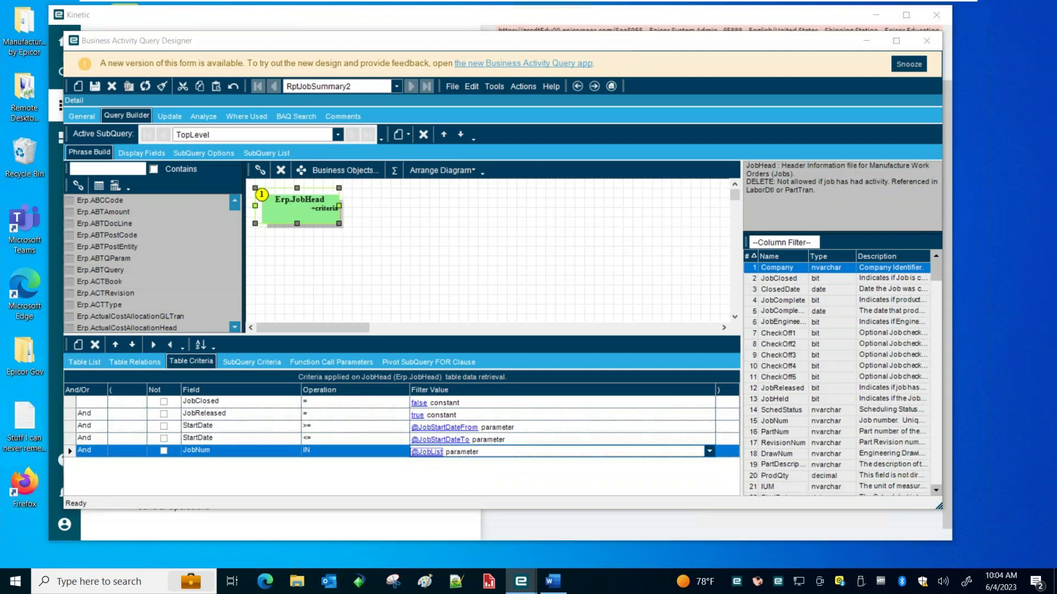
{"action": "left_click", "coordinate": [426, 452]}
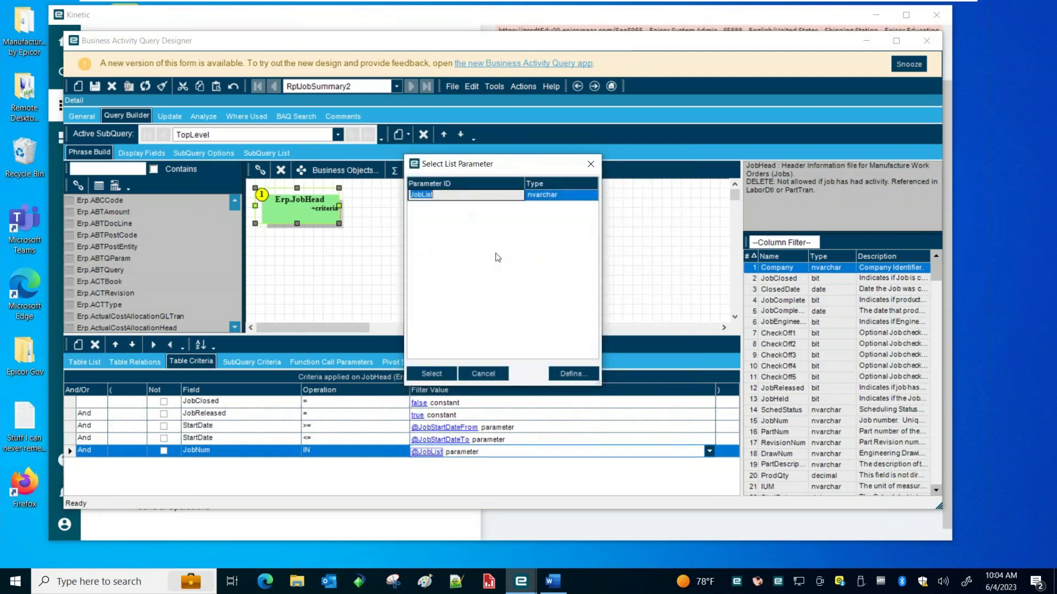
{"action": "left_click", "coordinate": [433, 374]}
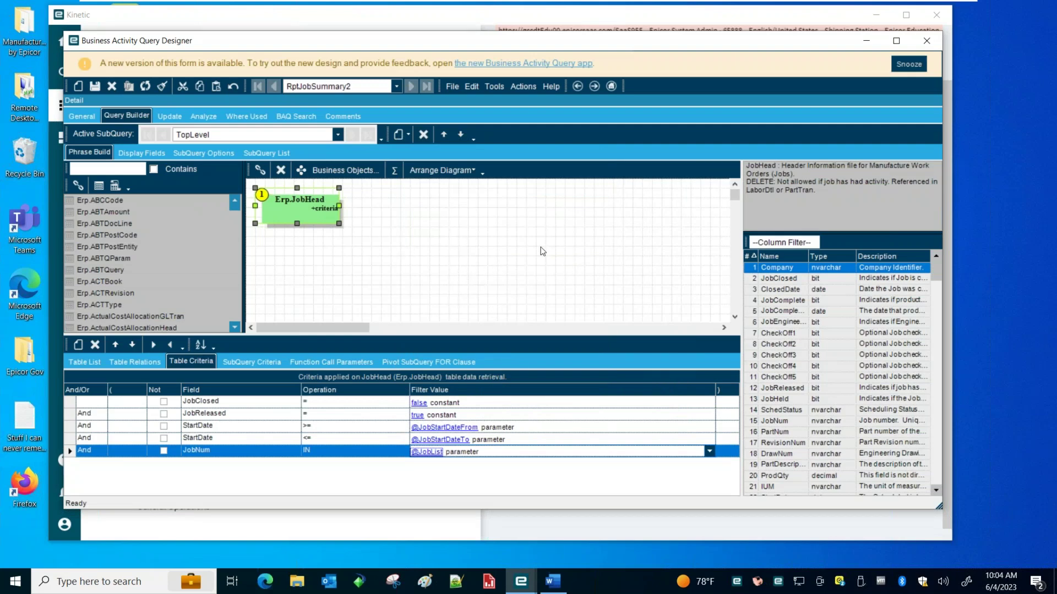
{"action": "left_click_drag", "start_coordinate": [477, 43], "coordinate": [503, 43]}
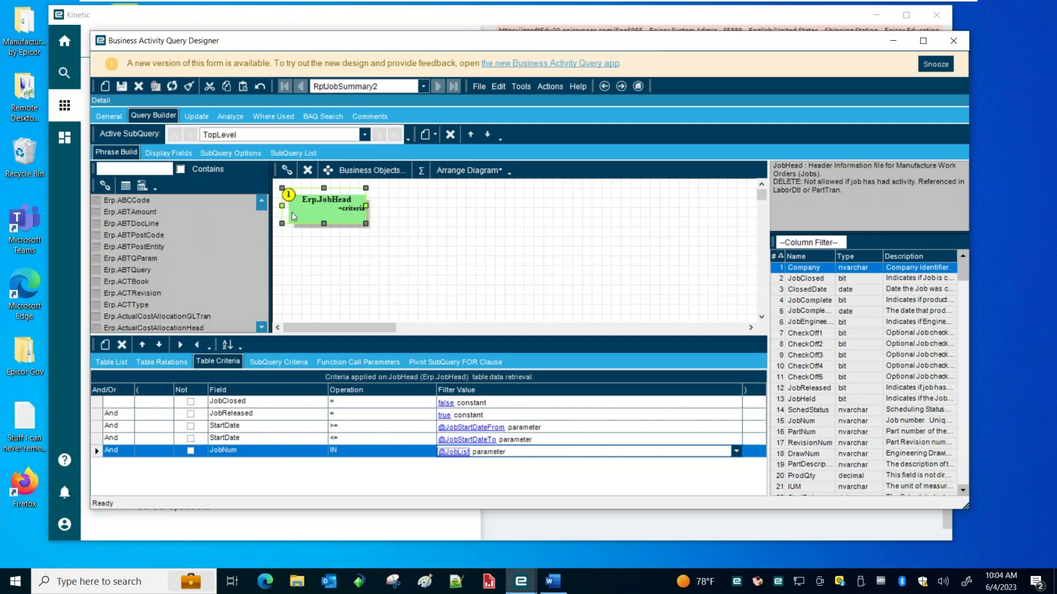
Review the generated SQL, then launch a new Business Activity Query designer from Business Activity Management setup
{"action": "left_click", "coordinate": [110, 116]}
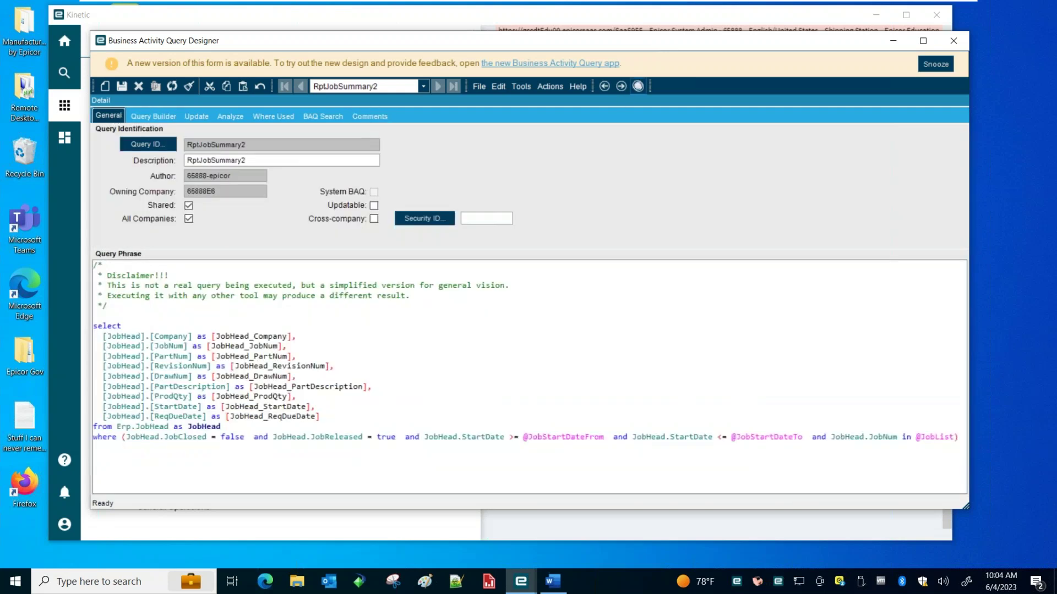
{"action": "left_click_drag", "start_coordinate": [642, 48], "coordinate": [709, 90]}
{"action": "left_click", "coordinate": [139, 279]}
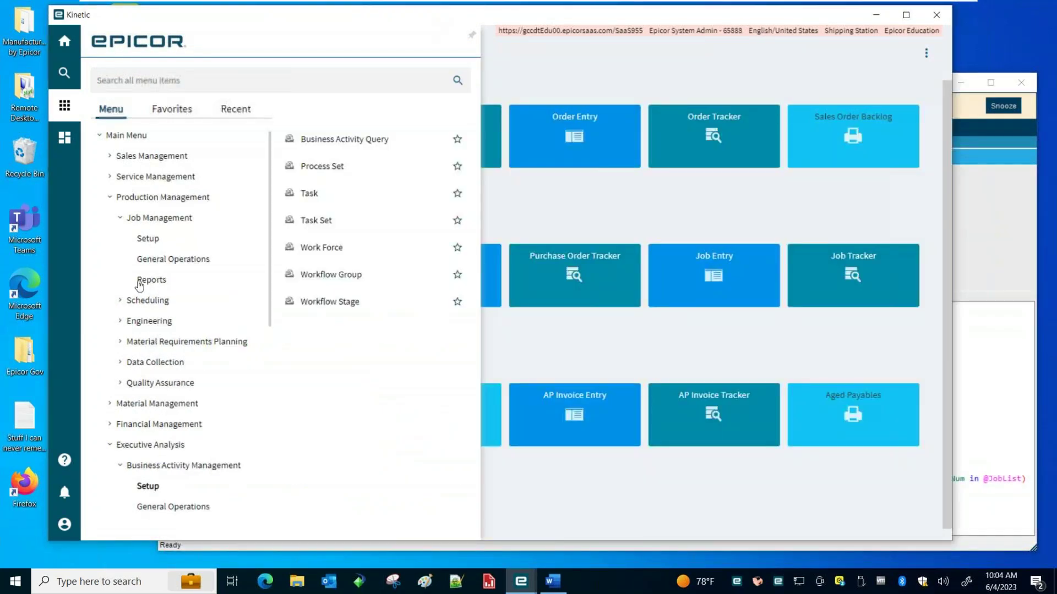
{"action": "left_click", "coordinate": [165, 486]}
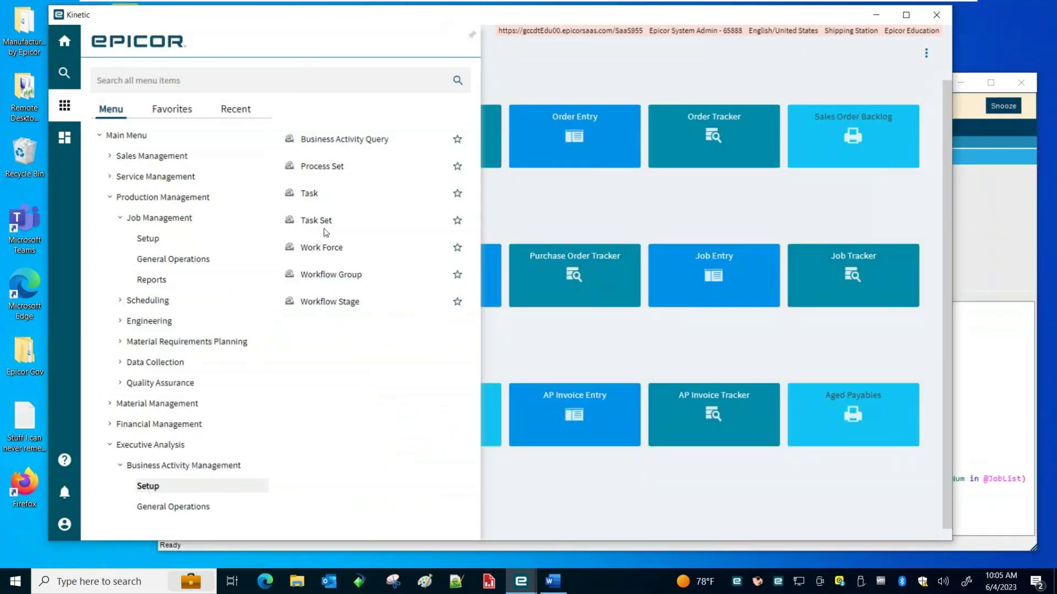
{"action": "left_click", "coordinate": [153, 485]}
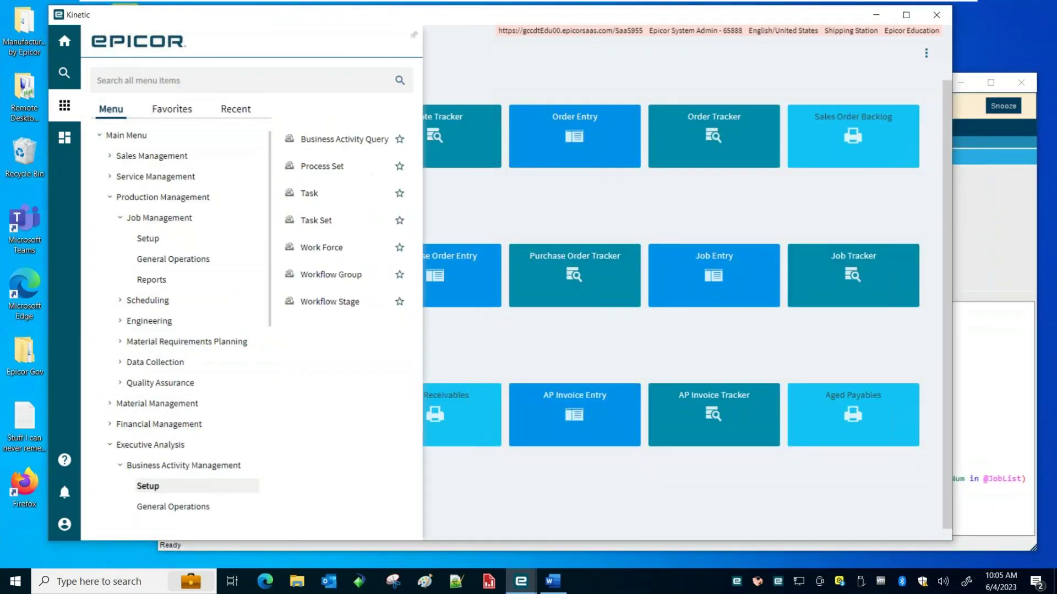
{"action": "left_click", "coordinate": [342, 141]}
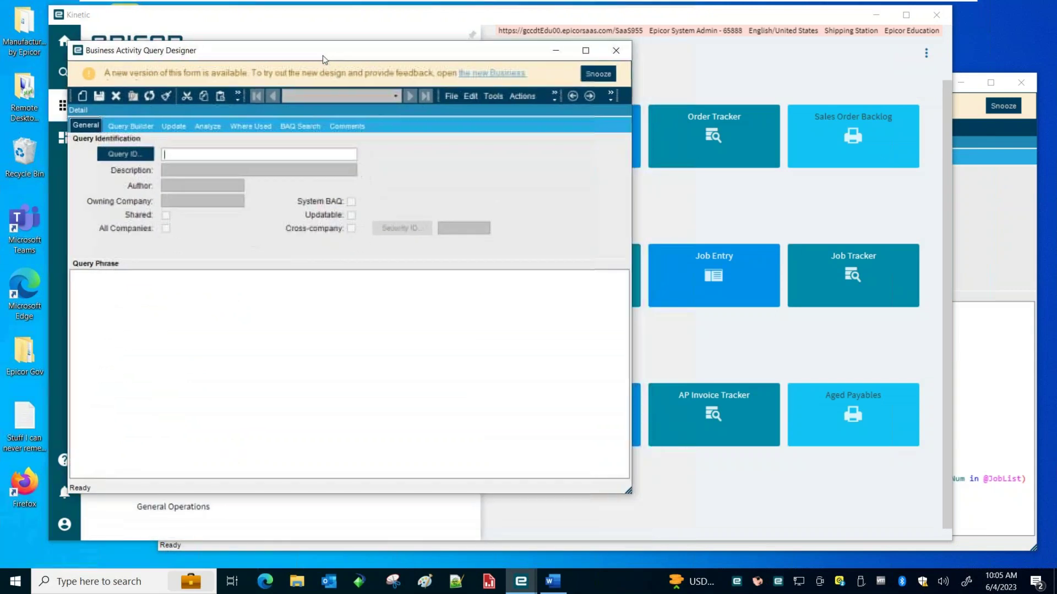
Search existing queries, filtering by a specific author's user name
{"action": "left_click", "coordinate": [128, 157]}
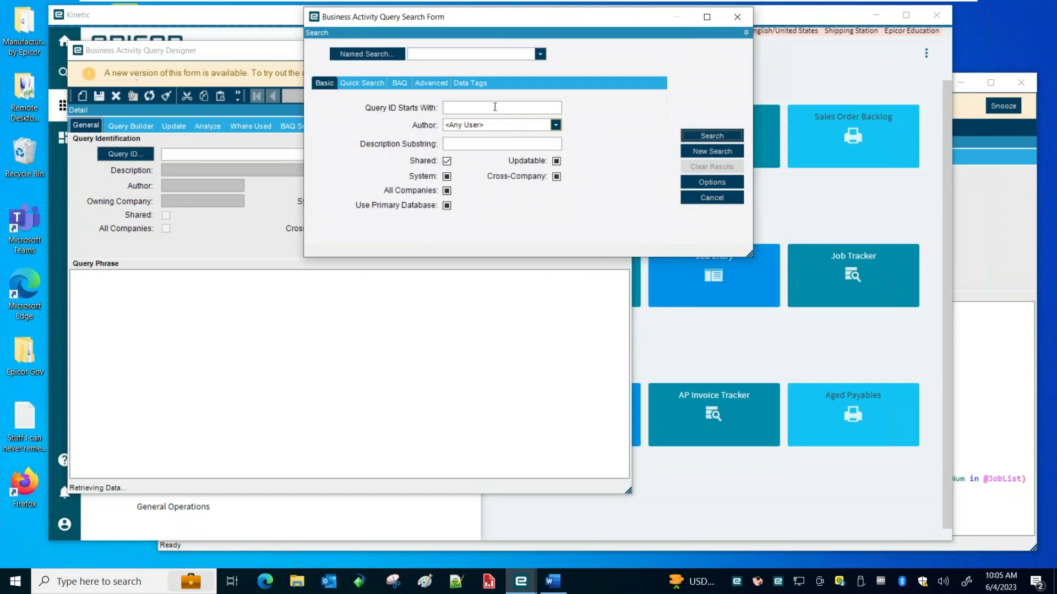
{"action": "left_click", "coordinate": [489, 126]}
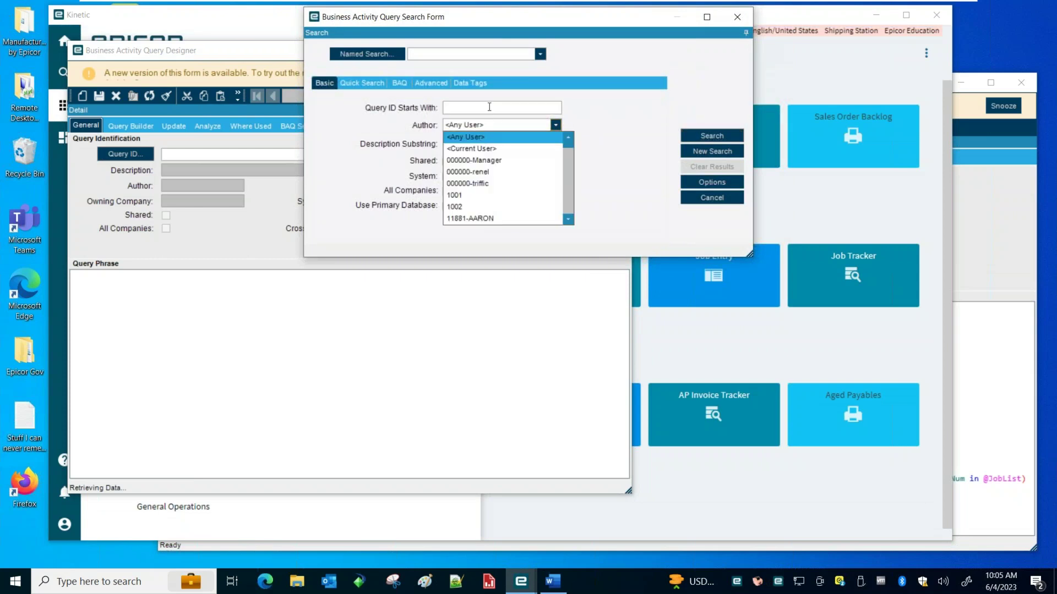
{"action": "left_click", "coordinate": [489, 127]}
{"action": "key", "text": "Return"}
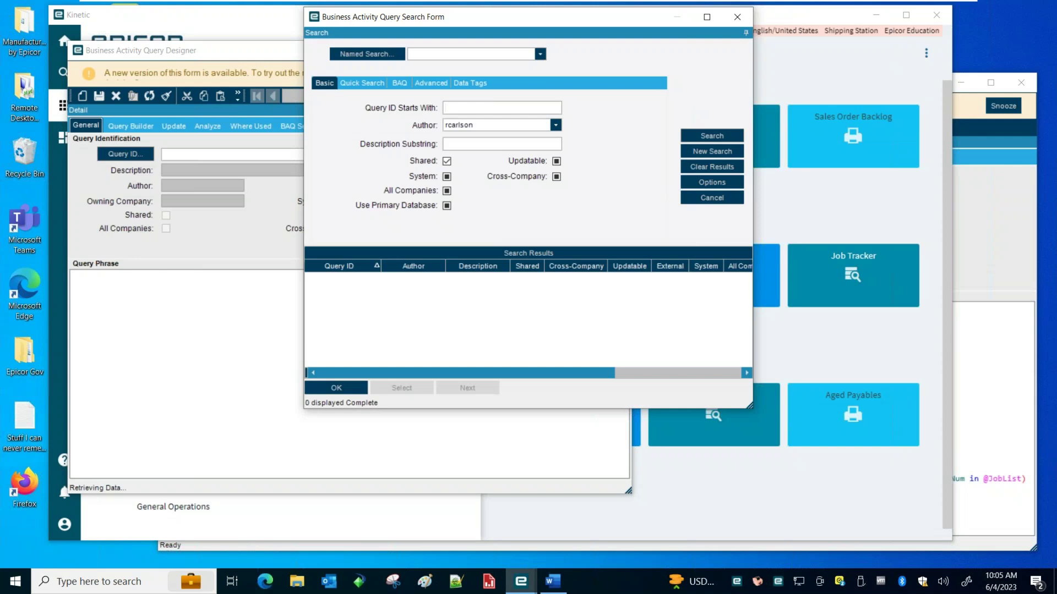
Limit the search to <Current User> with Query ID prefix 'rpt' and open RptJobSummary_JobProd2
{"action": "left_click", "coordinate": [505, 126]}
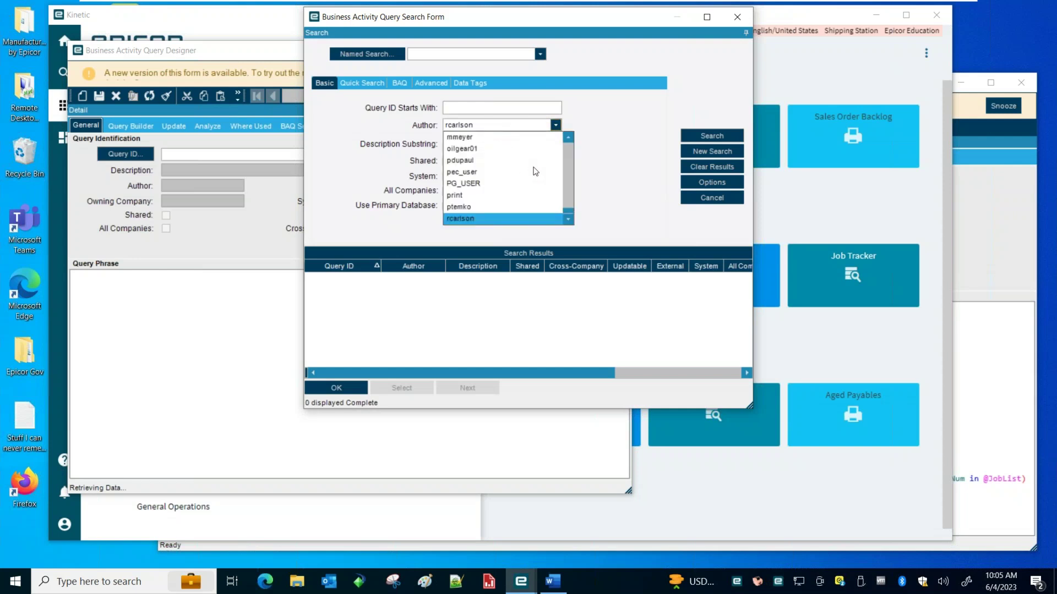
{"action": "scroll", "coordinate": [568, 143], "scroll_direction": "up", "scroll_amount": 3}
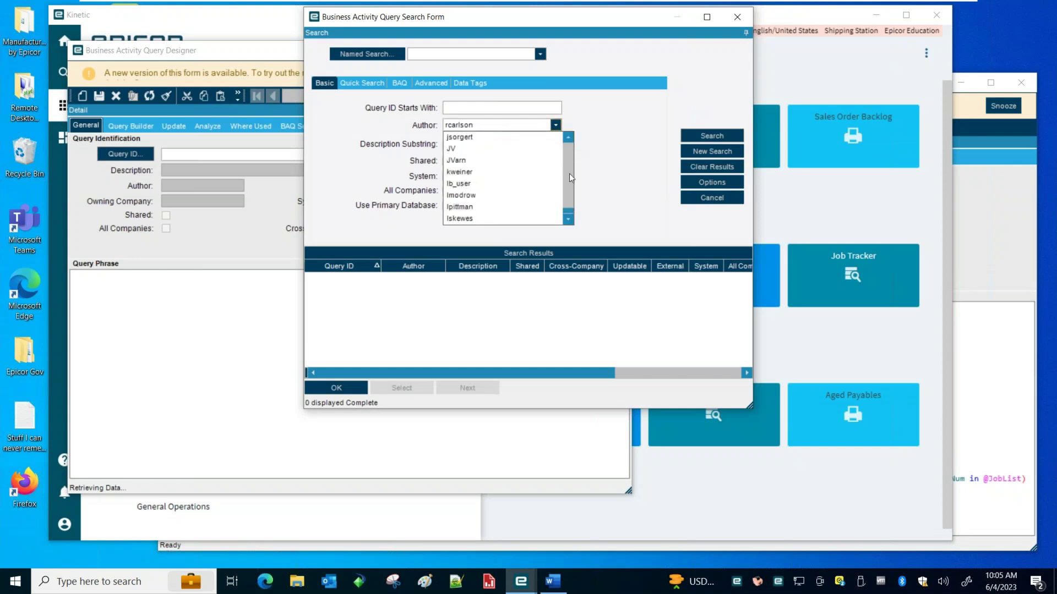
{"action": "scroll", "coordinate": [528, 212], "scroll_direction": "up", "scroll_amount": 5}
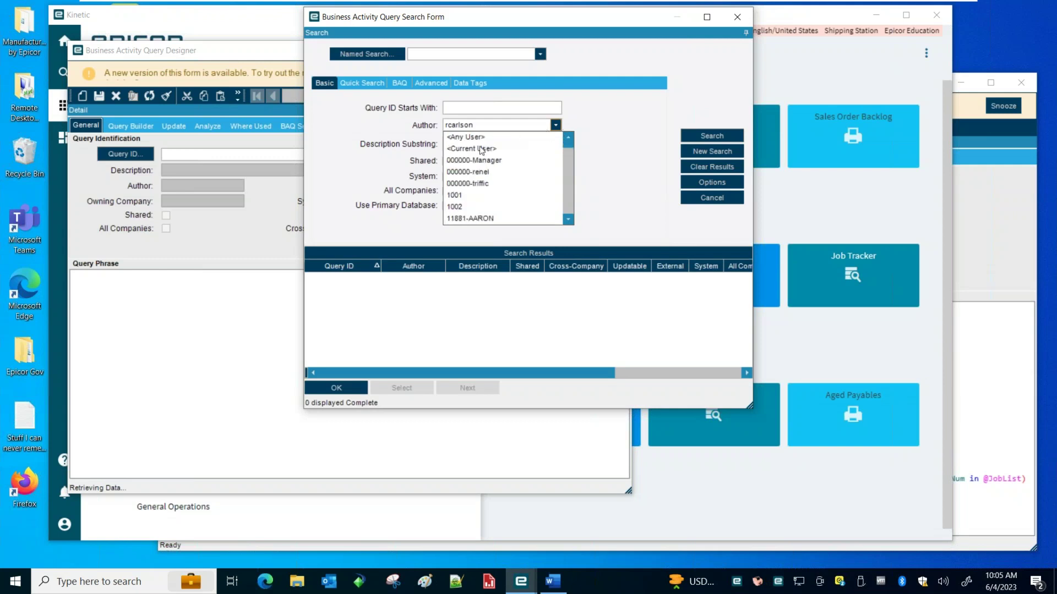
{"action": "left_click", "coordinate": [482, 149]}
{"action": "left_click", "coordinate": [488, 108]}
{"action": "type", "text": "rpt"}
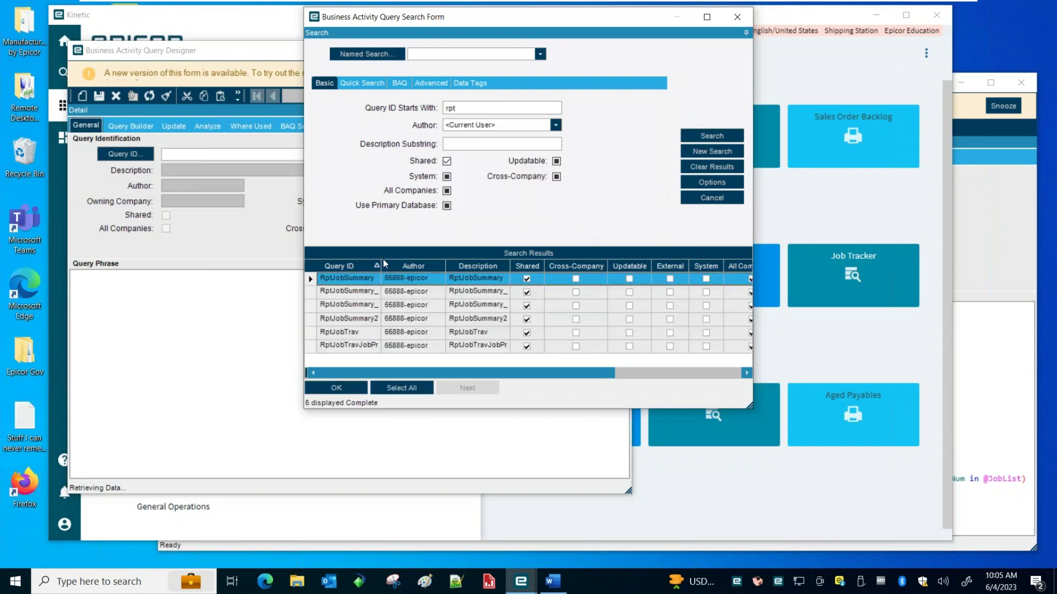
{"action": "left_click_drag", "start_coordinate": [379, 263], "coordinate": [453, 330]}
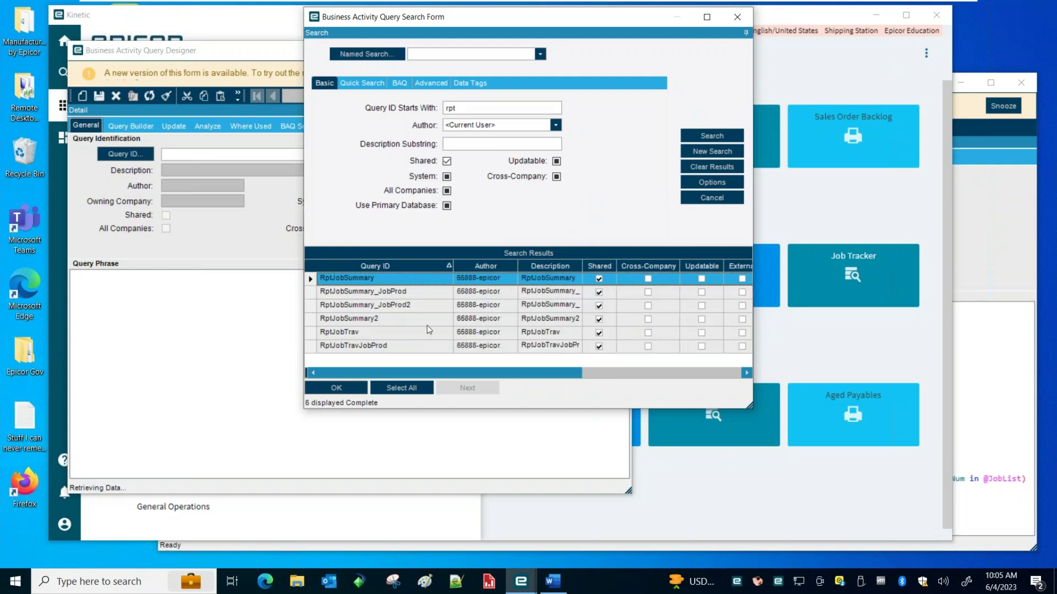
{"action": "double_click", "coordinate": [414, 305]}
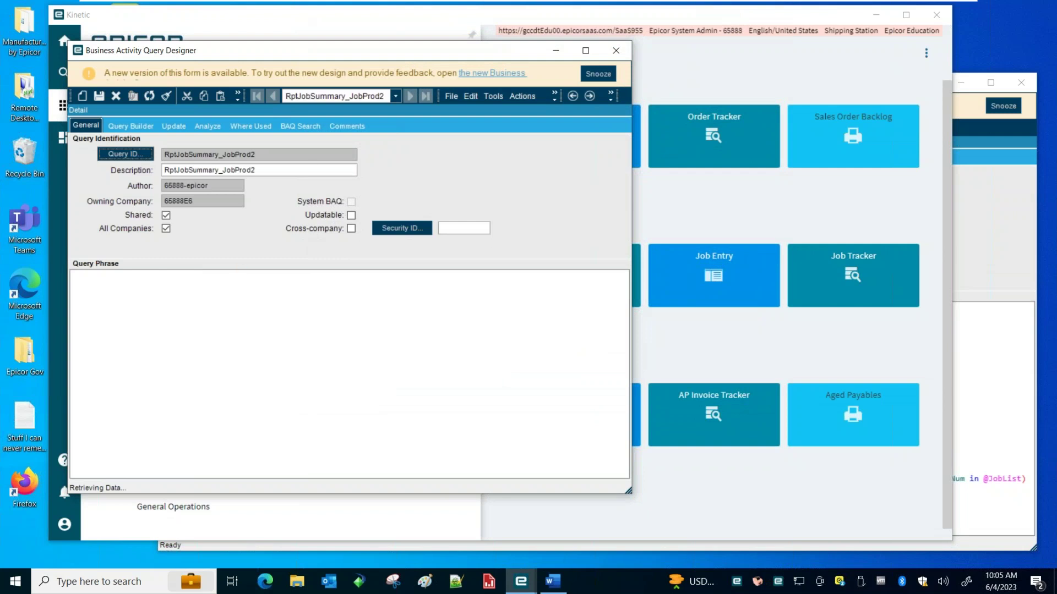
Inspect RptJobSummary_JobProd2's Erp.JobProd table criteria, then view its twelve display columns
{"action": "left_click", "coordinate": [132, 129]}
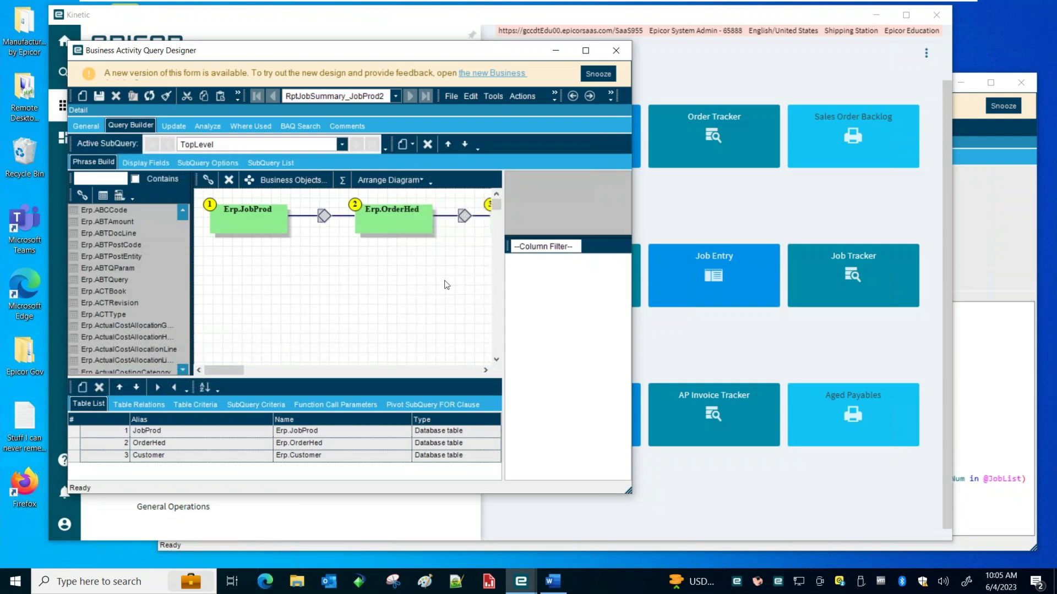
{"action": "left_click_drag", "start_coordinate": [627, 491], "coordinate": [936, 521]}
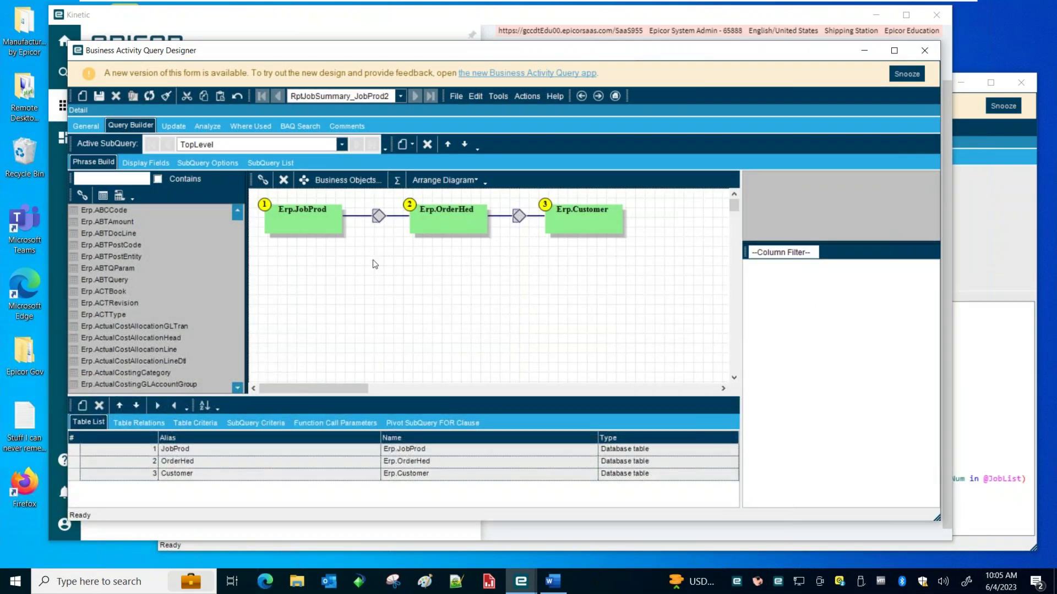
{"action": "left_click_drag", "start_coordinate": [408, 54], "coordinate": [407, 37]}
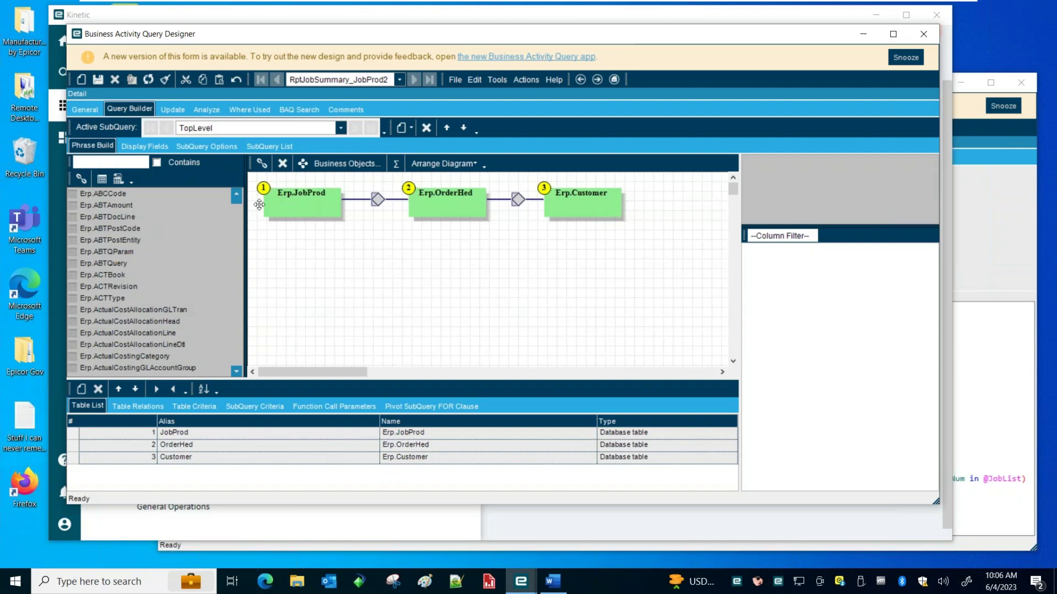
{"action": "left_click", "coordinate": [293, 207]}
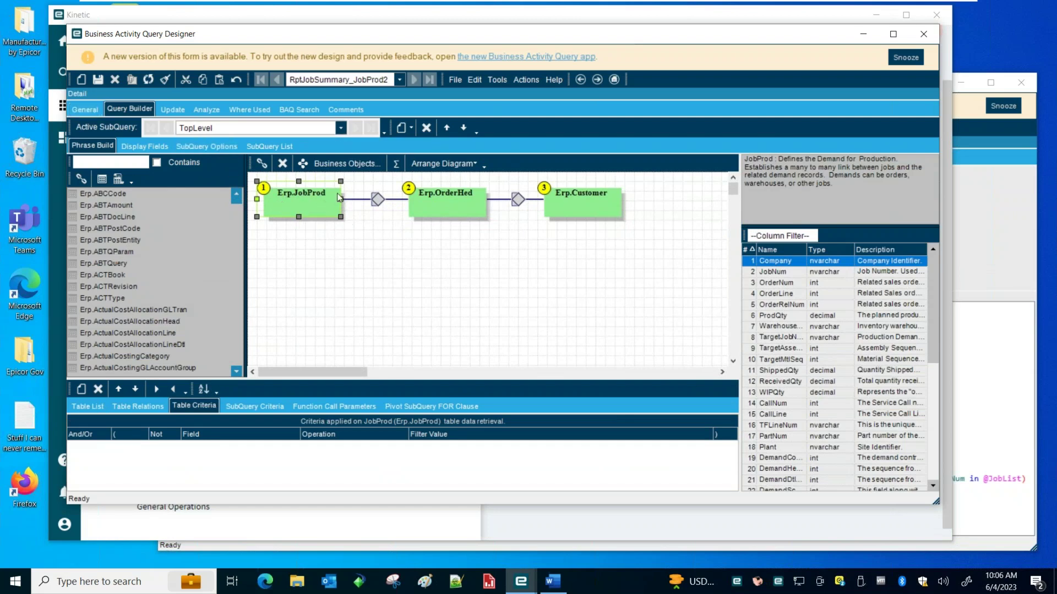
{"action": "left_click", "coordinate": [152, 146]}
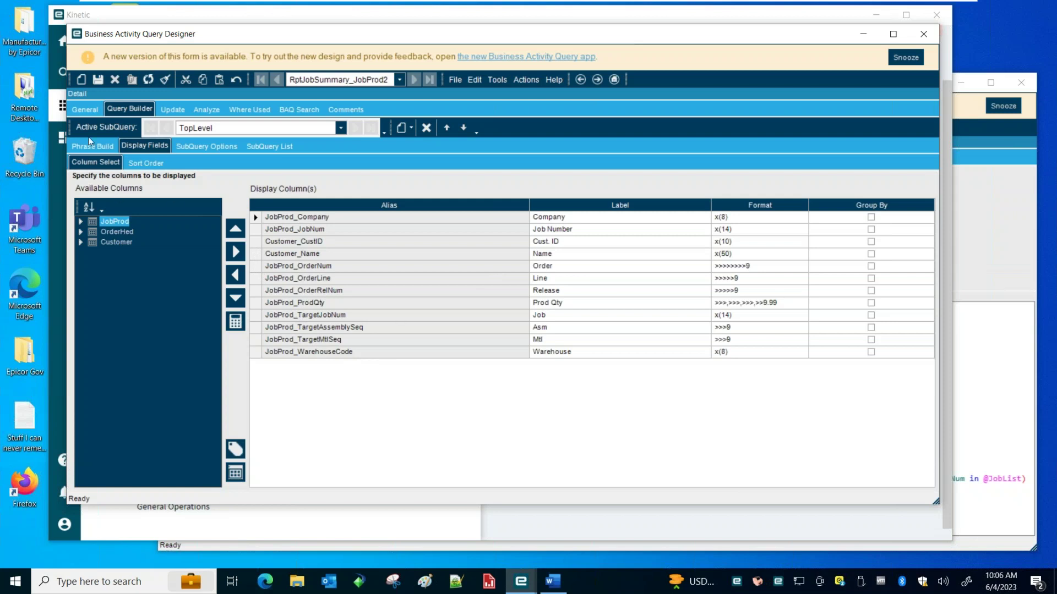
View the SQL phrase showing JobProd left outer joined to OrderHed on Company and OrderNum
{"action": "left_click", "coordinate": [85, 110]}
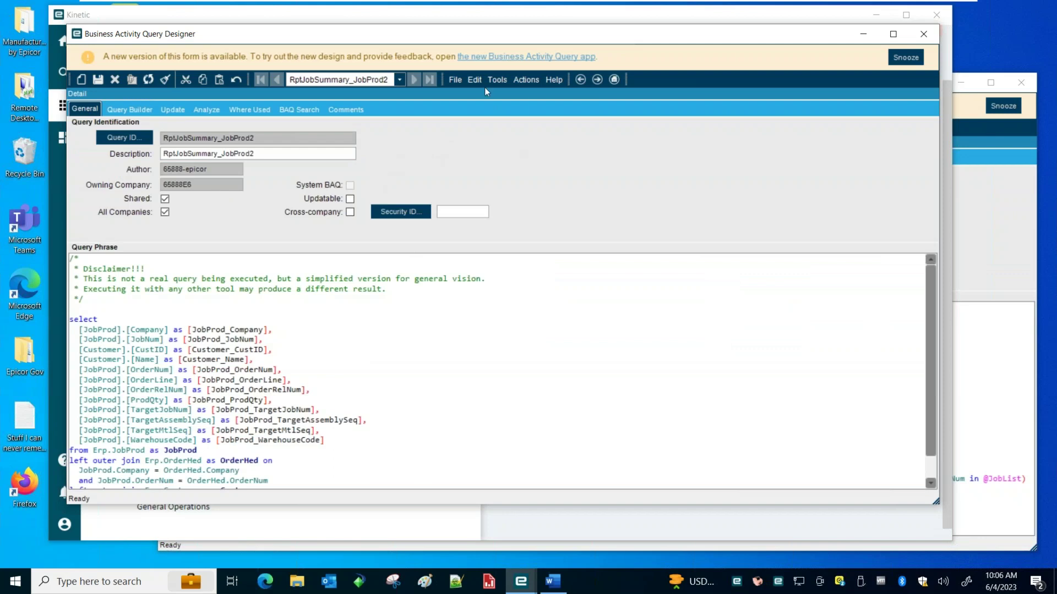
{"action": "left_click_drag", "start_coordinate": [441, 34], "coordinate": [455, 37]}
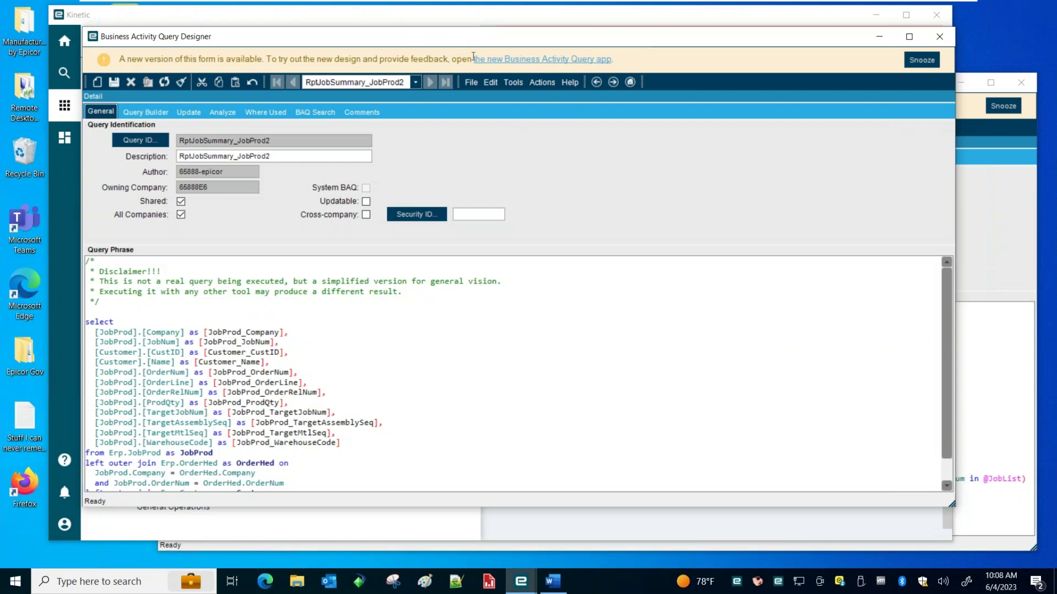
Return to RptJobSummary_JobProd2's Display Fields listing each column alias, label and format
{"action": "left_click_drag", "start_coordinate": [442, 42], "coordinate": [408, 60]}
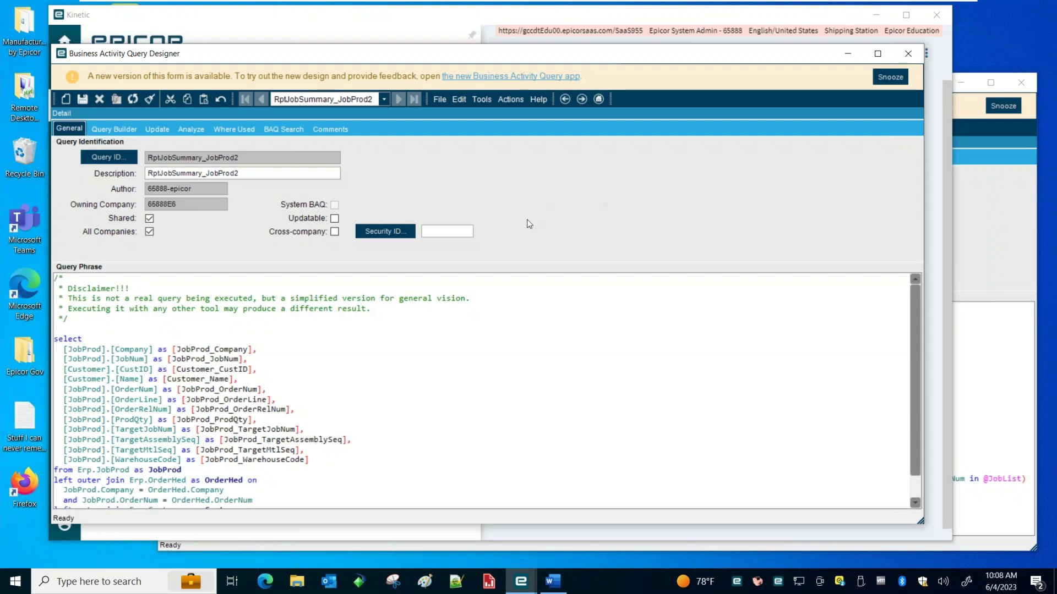
{"action": "left_click_drag", "start_coordinate": [446, 57], "coordinate": [468, 55]}
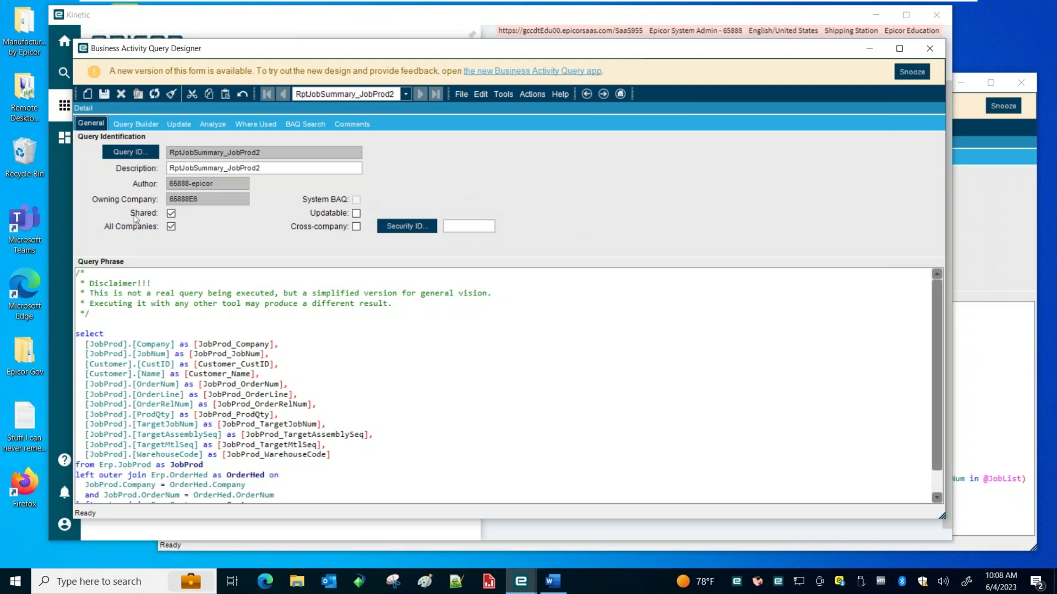
{"action": "left_click", "coordinate": [136, 124]}
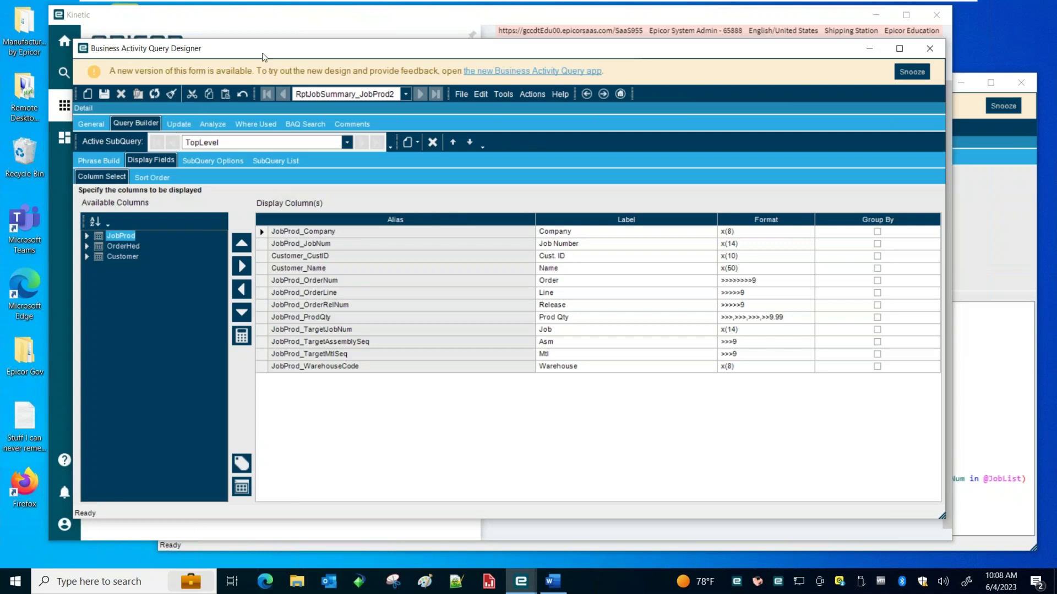
{"action": "left_click_drag", "start_coordinate": [263, 57], "coordinate": [283, 56]}
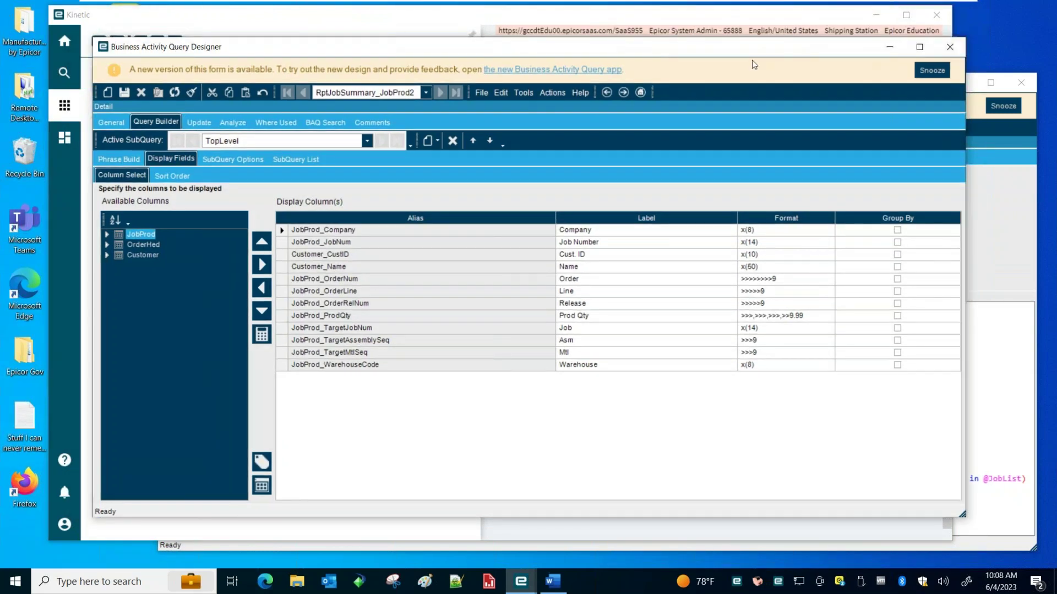
Minimize both query designers and check step 2 of the RDD how-to notes before hiding them
{"action": "left_click", "coordinate": [892, 47]}
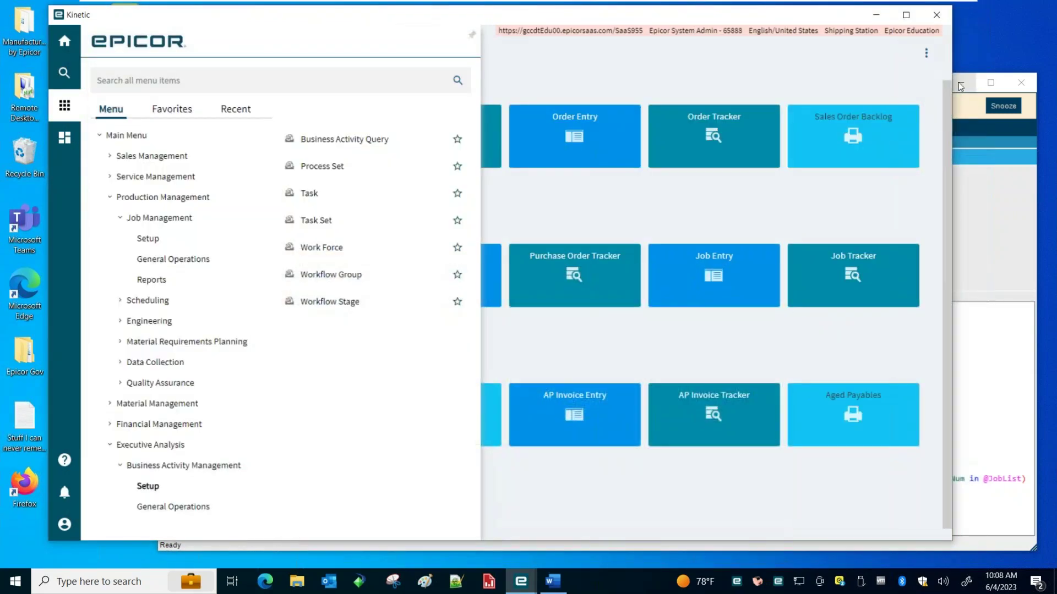
{"action": "left_click", "coordinate": [959, 83]}
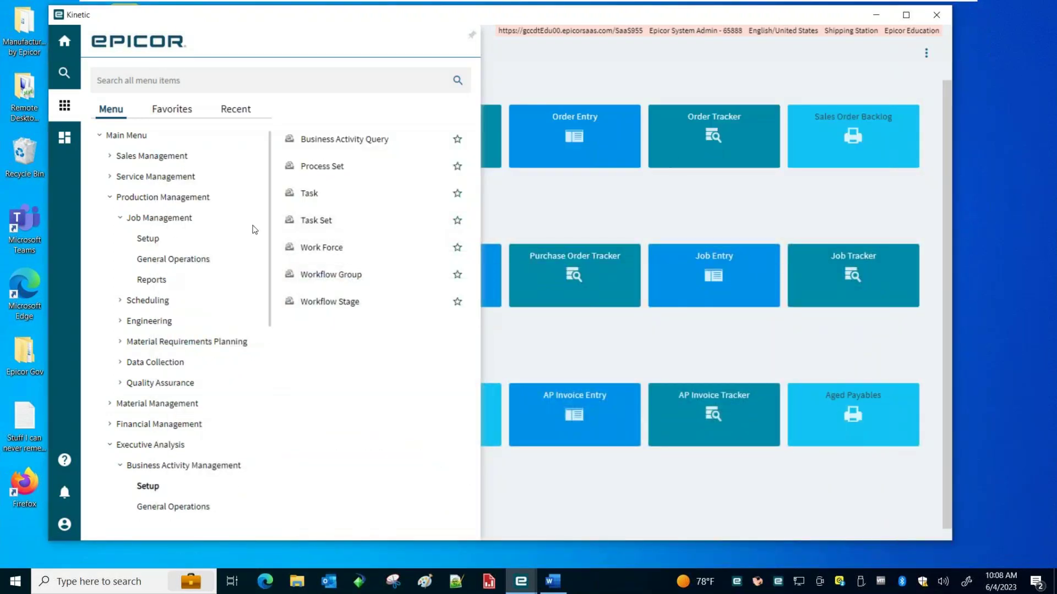
{"action": "scroll", "coordinate": [255, 230], "scroll_direction": "down", "scroll_amount": 3}
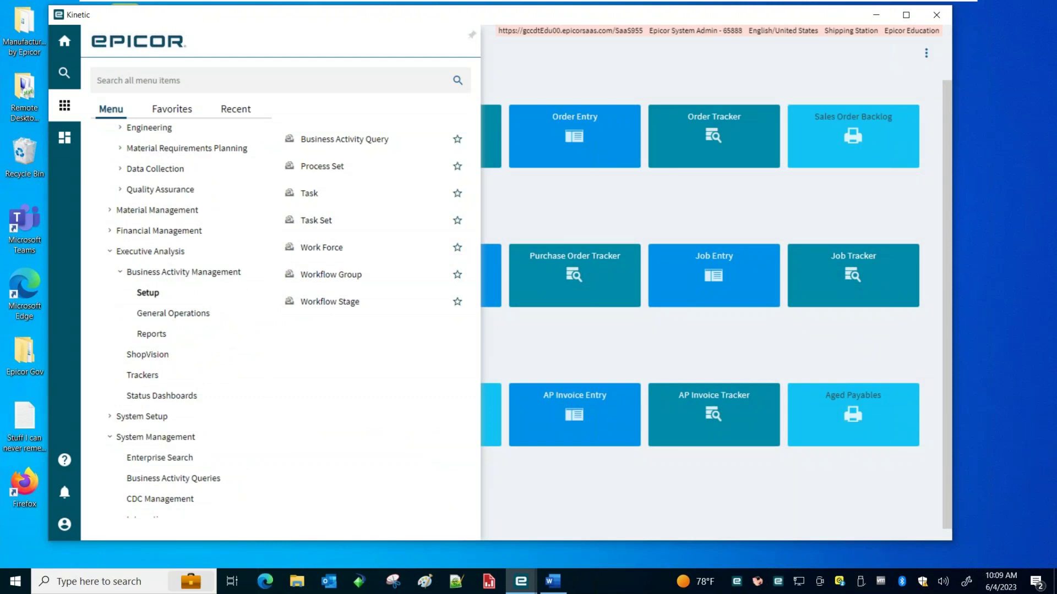
{"action": "left_click", "coordinate": [553, 581]}
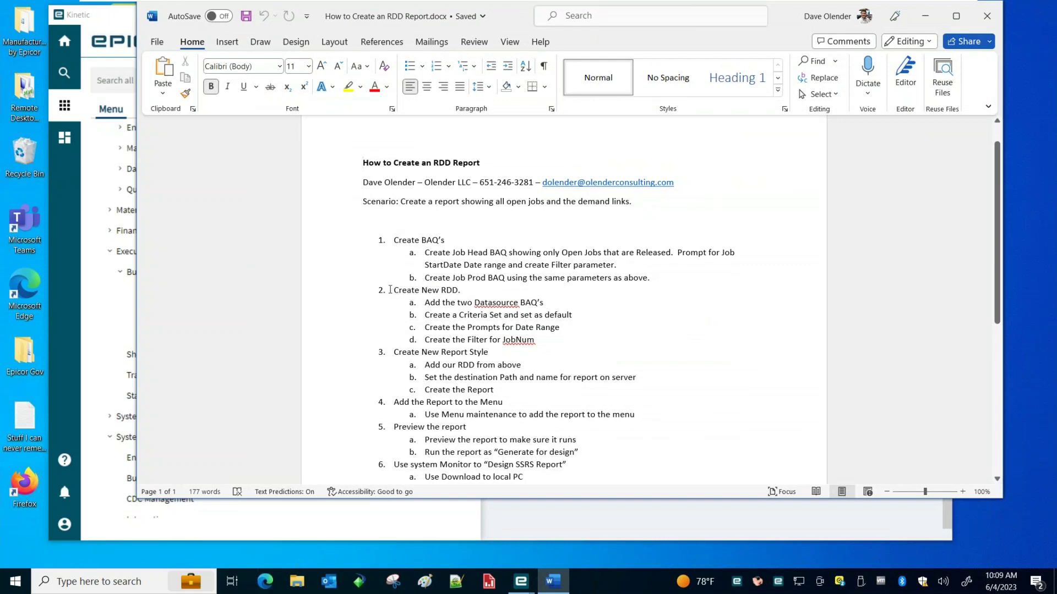
{"action": "left_click_drag", "start_coordinate": [390, 290], "coordinate": [544, 336]}
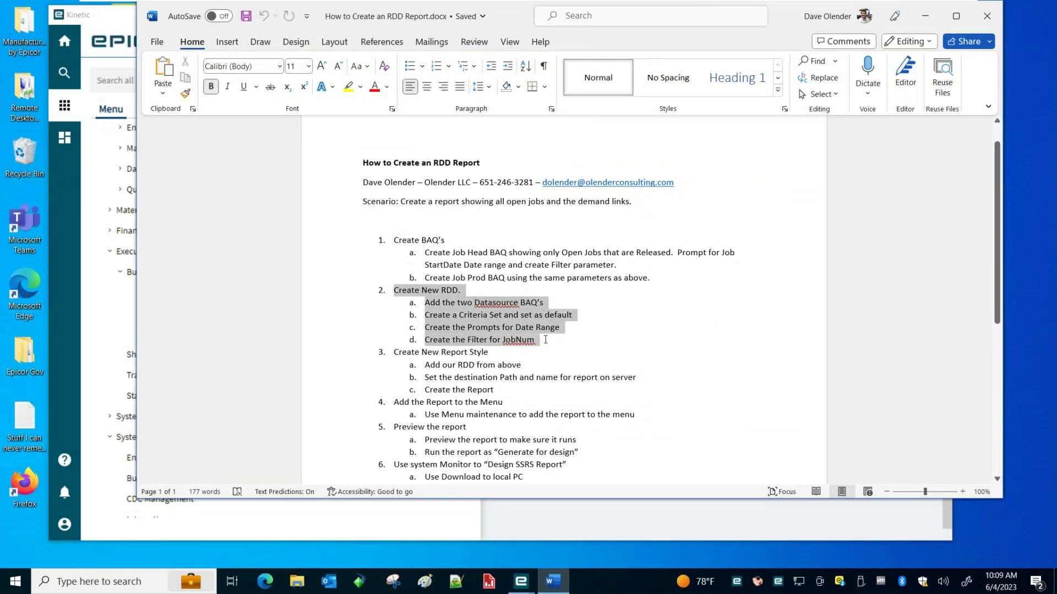
{"action": "left_click", "coordinate": [924, 16]}
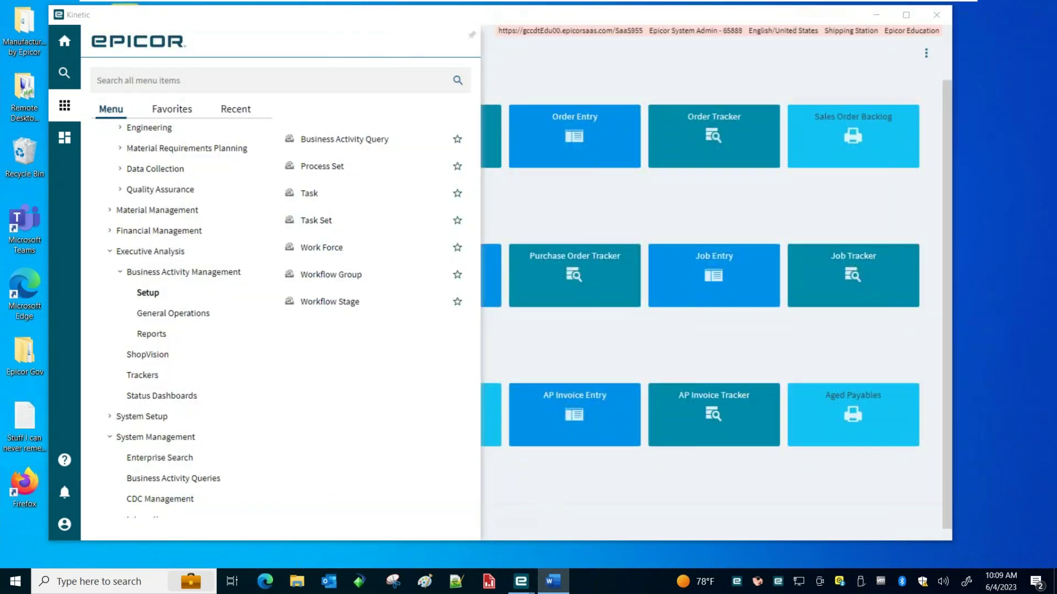
Expand System Management > Reporting and choose Report Data Definition
{"action": "scroll", "coordinate": [247, 465], "scroll_direction": "down", "scroll_amount": 1}
{"action": "scroll", "coordinate": [247, 465], "scroll_direction": "down", "scroll_amount": 3}
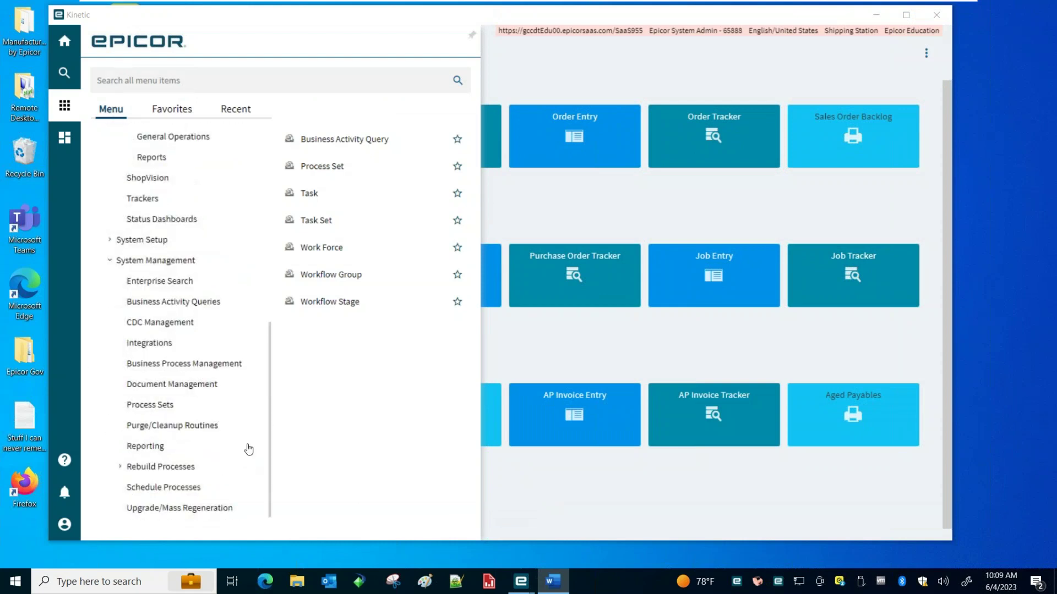
{"action": "left_click", "coordinate": [146, 446]}
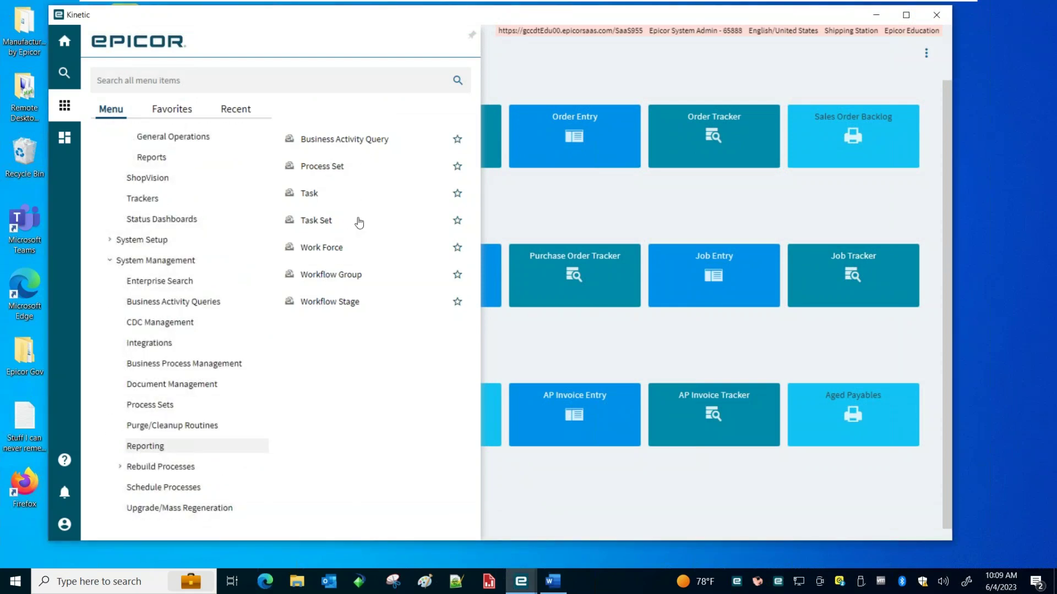
{"action": "left_click", "coordinate": [138, 448]}
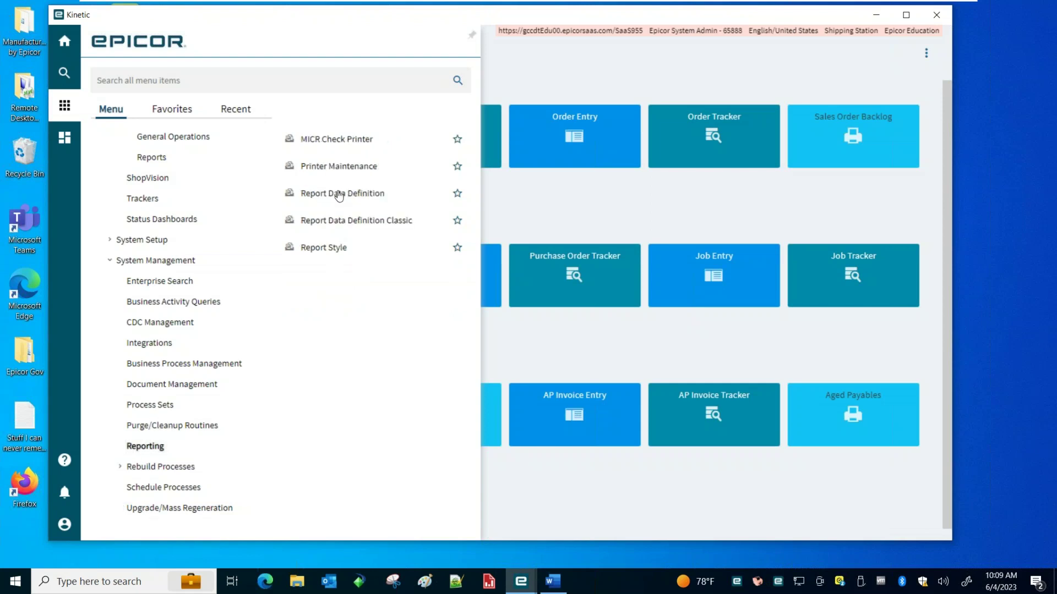
{"action": "left_click", "coordinate": [339, 194]}
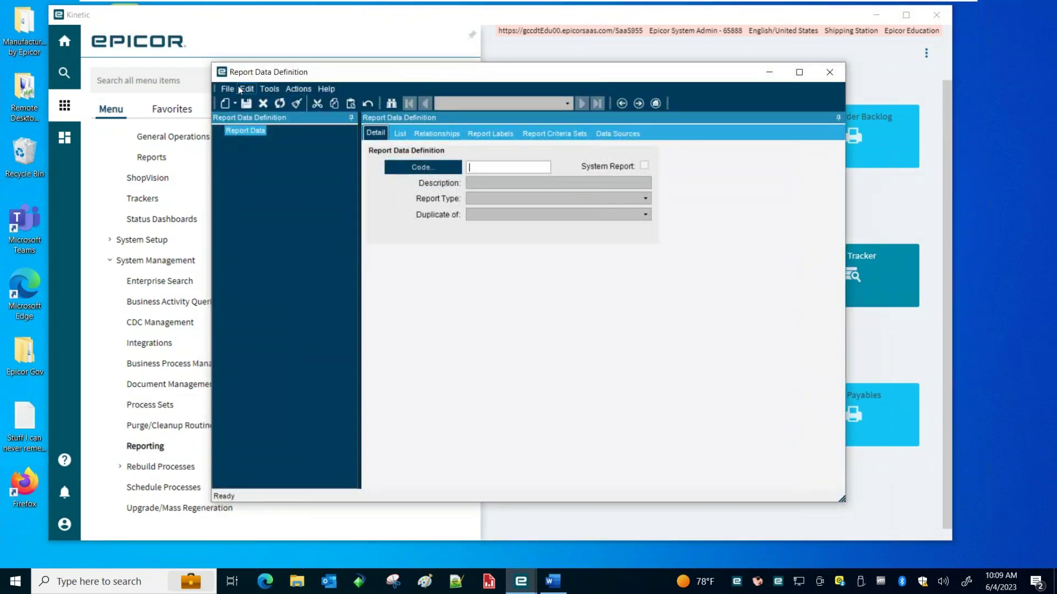
Create and save report data definition RptJobSummary2, description RptJobSummary2, type SQL Server Reporting
{"action": "left_click", "coordinate": [225, 104]}
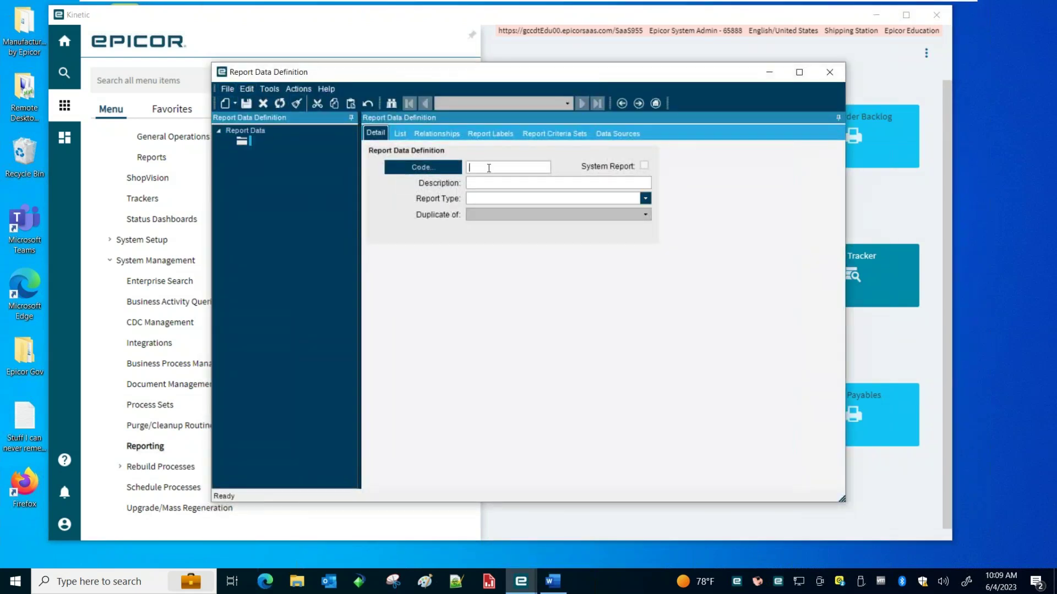
{"action": "type", "text": "RptJobSummary2"}
{"action": "key", "text": "Tab"}
{"action": "left_click", "coordinate": [489, 182]}
{"action": "type", "text": "RptJobSummary2"}
{"action": "left_click", "coordinate": [645, 199]}
{"action": "left_click", "coordinate": [498, 270]}
{"action": "left_click", "coordinate": [246, 103]}
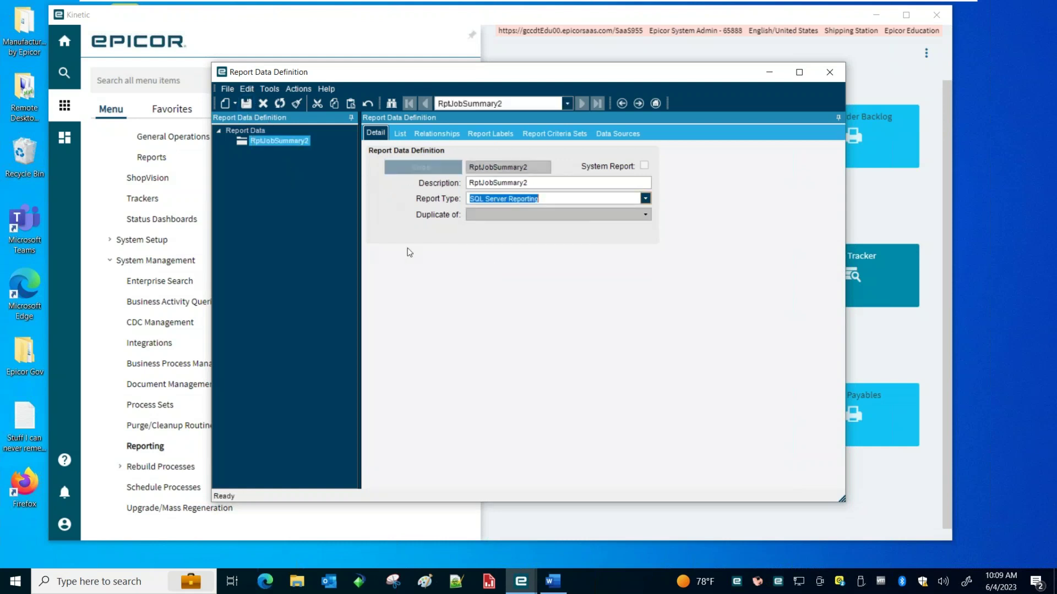
{"action": "left_click_drag", "start_coordinate": [389, 76], "coordinate": [352, 72]}
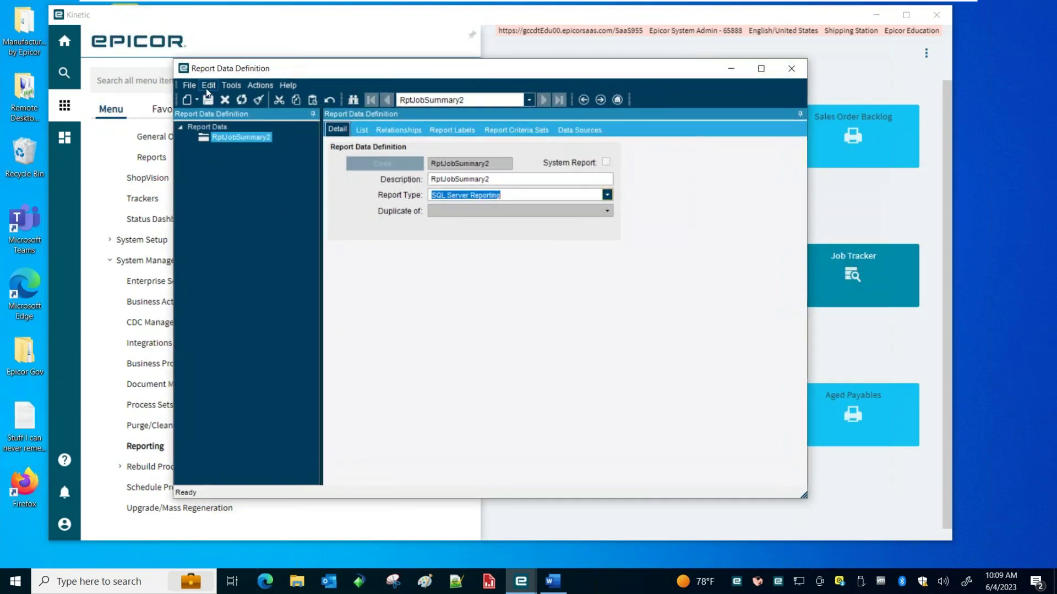
{"action": "left_click", "coordinate": [196, 101]}
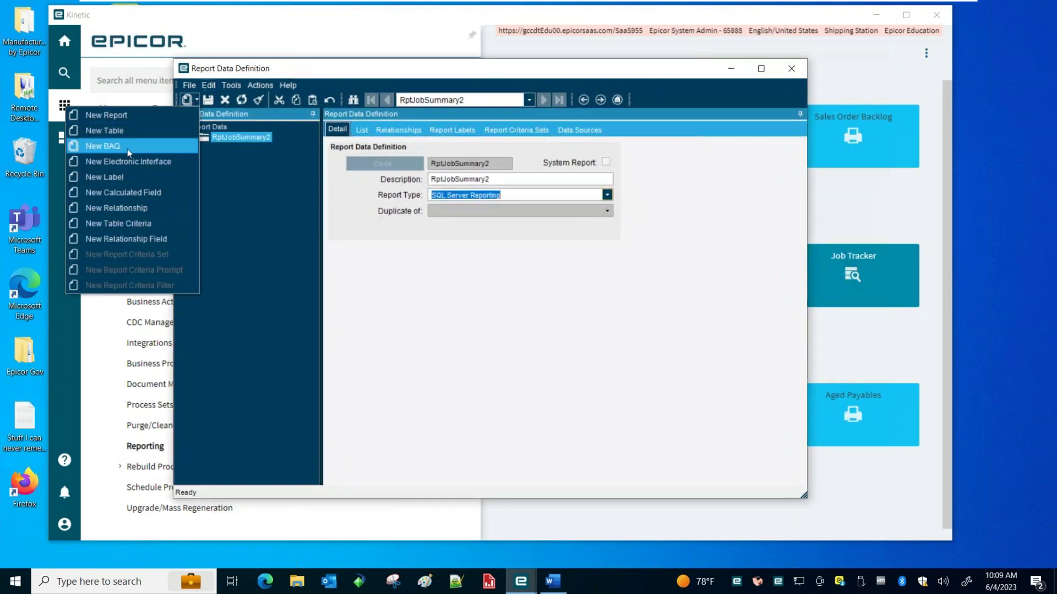
Add BAQ data source RptJobSummary2, found by searching 'rpt', with Report Query RptJobSummary2, and save
{"action": "left_click", "coordinate": [102, 145]}
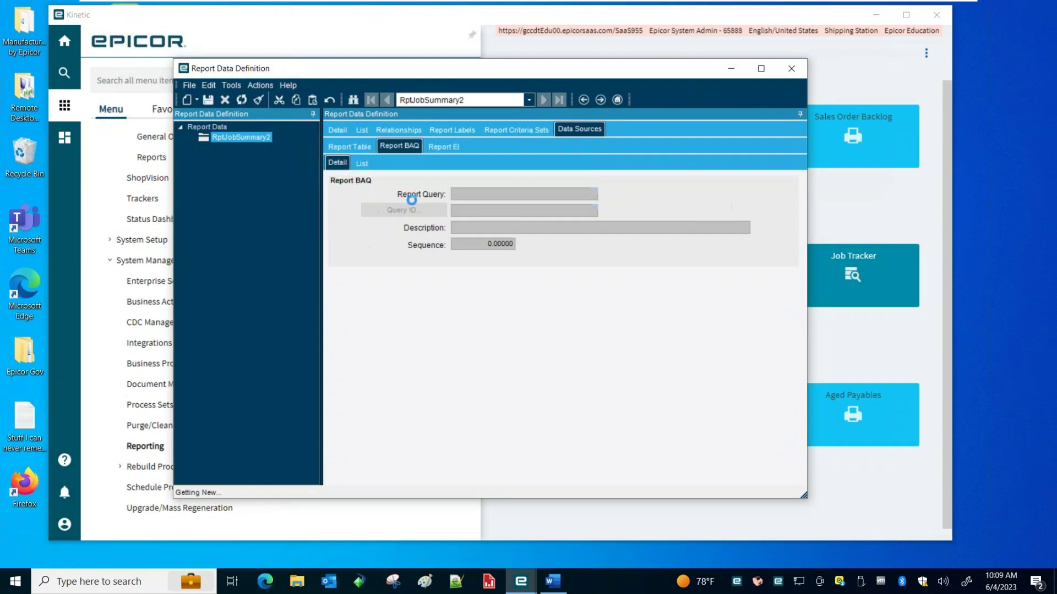
{"action": "left_click", "coordinate": [418, 213]}
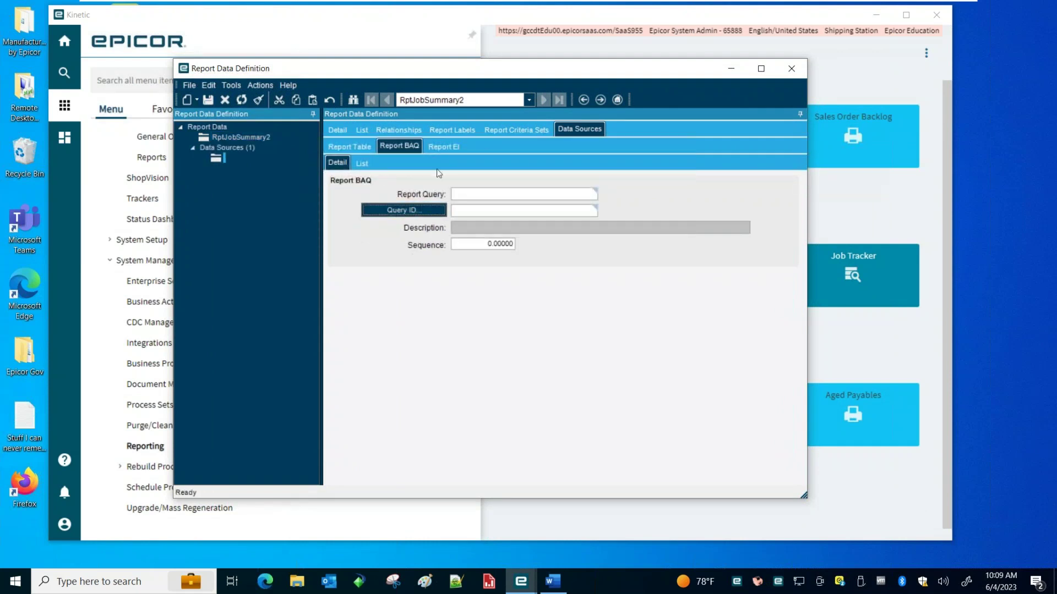
{"action": "left_click", "coordinate": [378, 209]}
{"action": "type", "text": "rpt"}
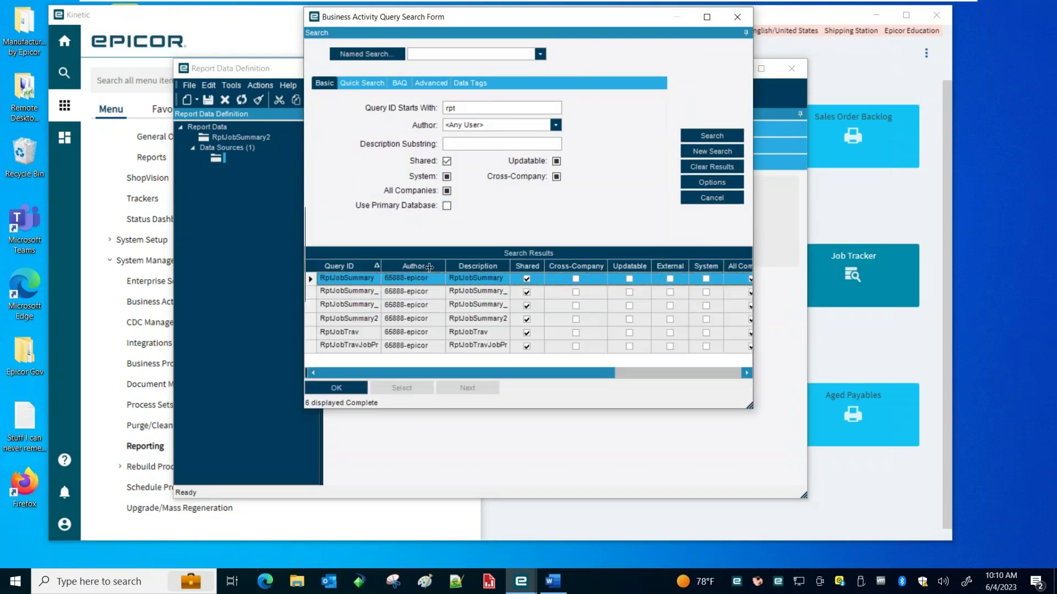
{"action": "double_click", "coordinate": [380, 267]}
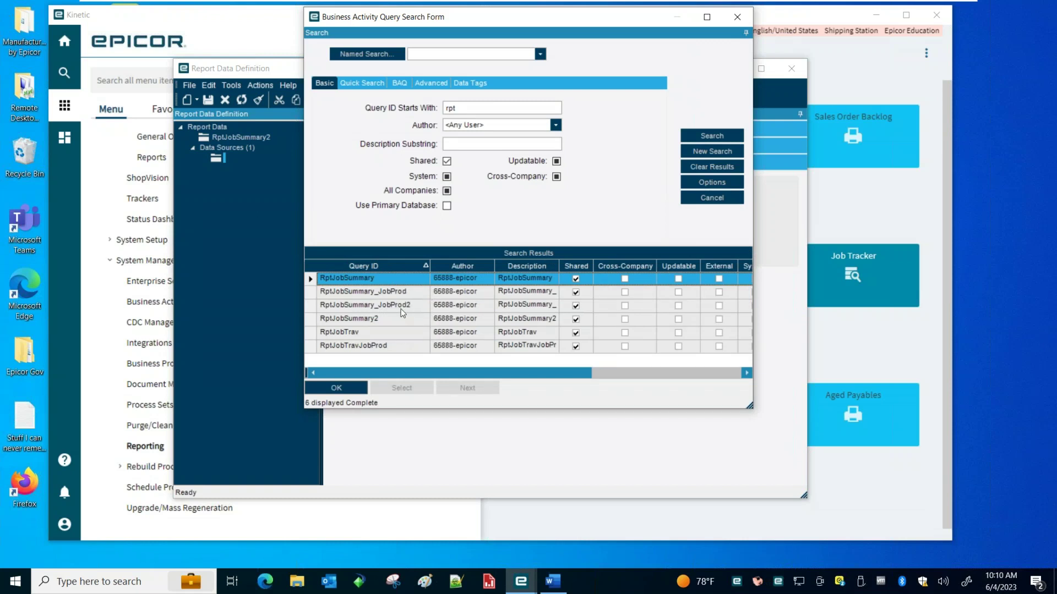
{"action": "left_click", "coordinate": [378, 322]}
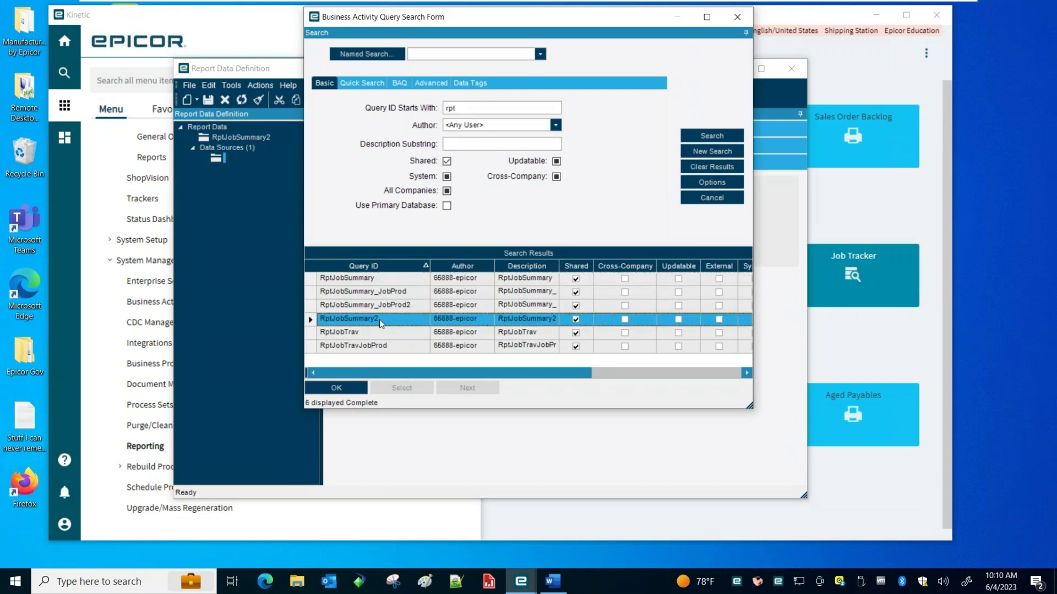
{"action": "double_click", "coordinate": [392, 315]}
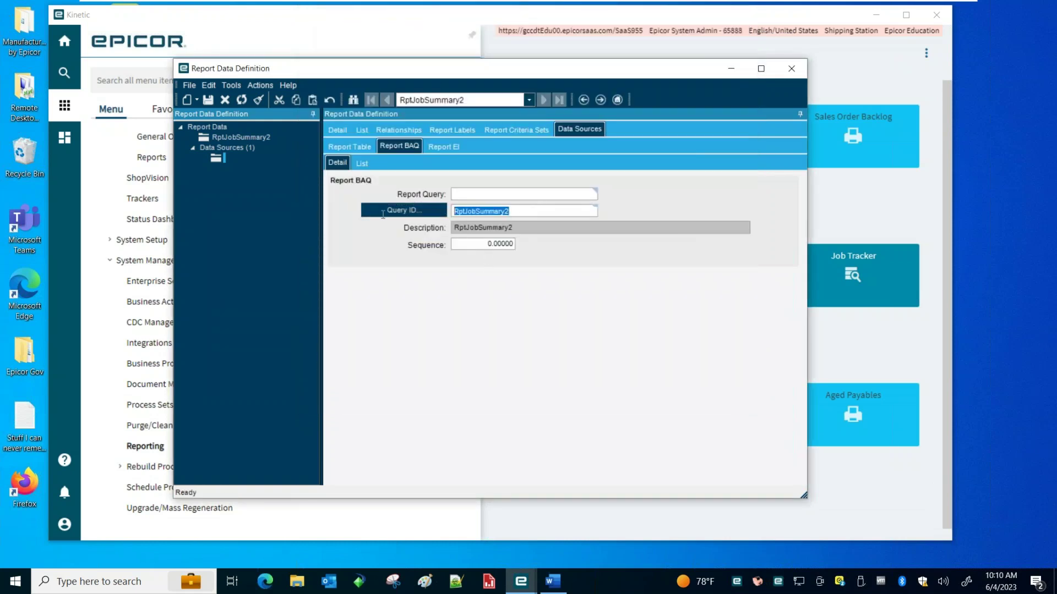
{"action": "left_click", "coordinate": [475, 191]}
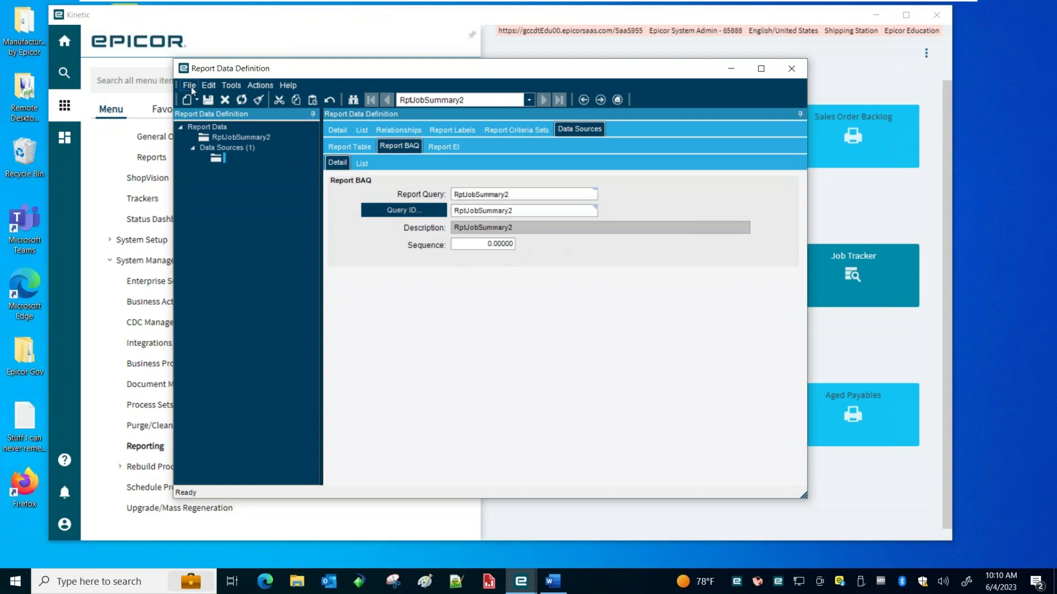
{"action": "left_click", "coordinate": [208, 99]}
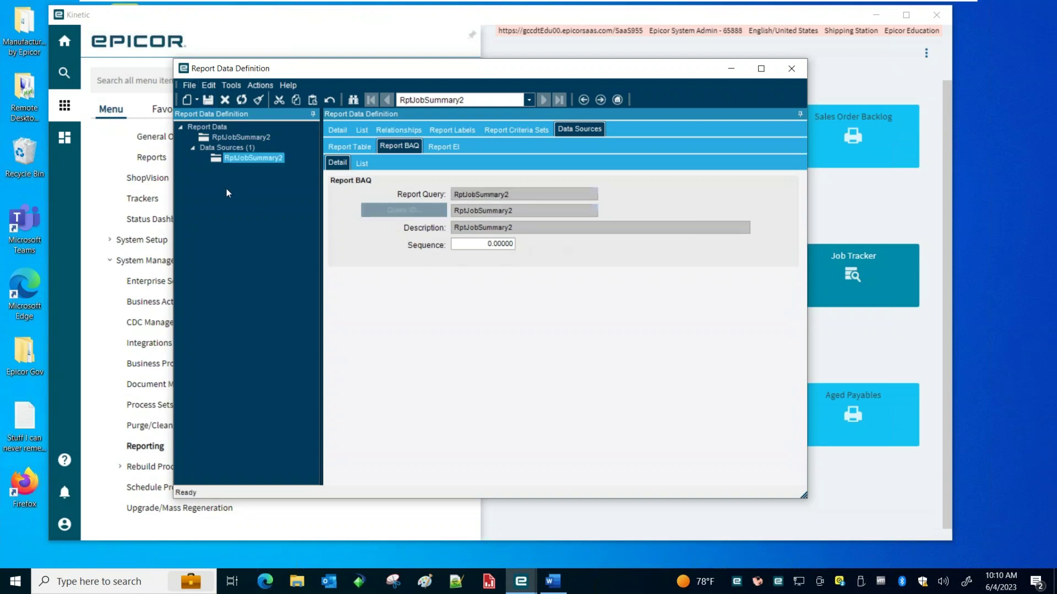
{"action": "left_click", "coordinate": [197, 101]}
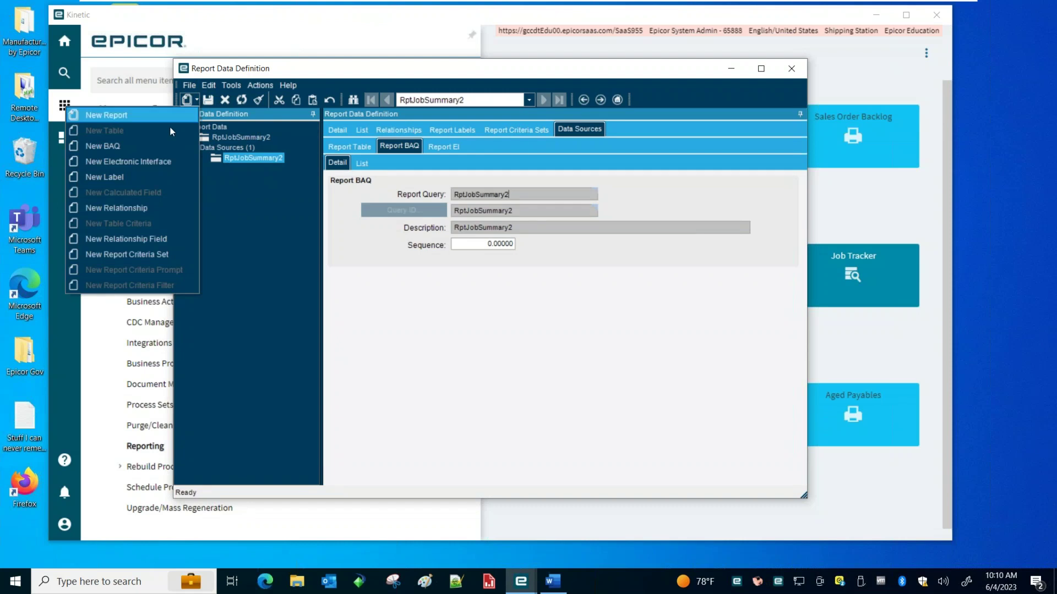
Add BAQ data source RptJobSummary_JobProd2, copy its ID into Report Query, and save
{"action": "left_click", "coordinate": [150, 146]}
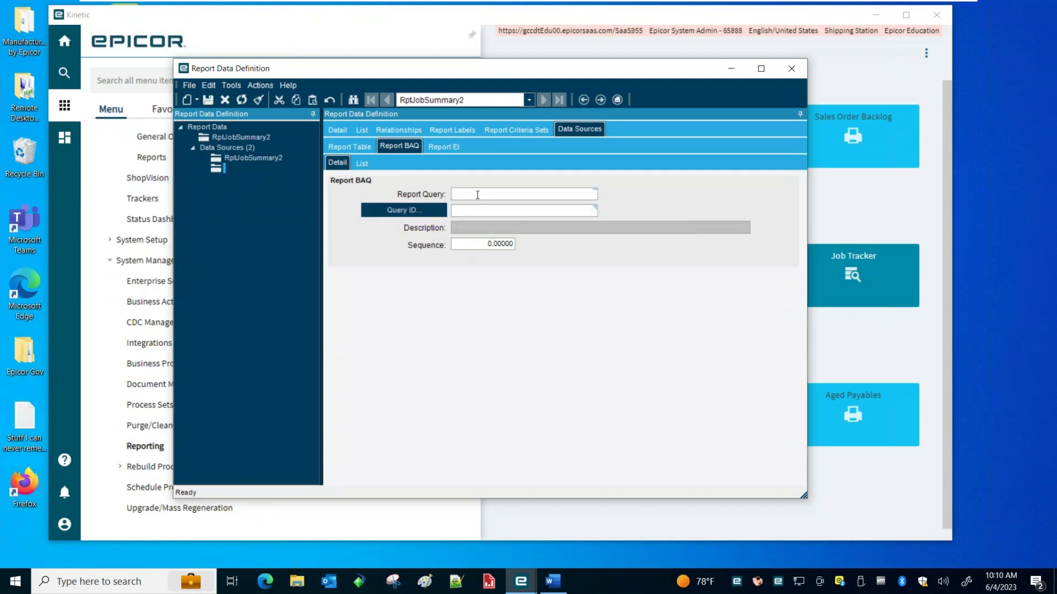
{"action": "left_click", "coordinate": [389, 212]}
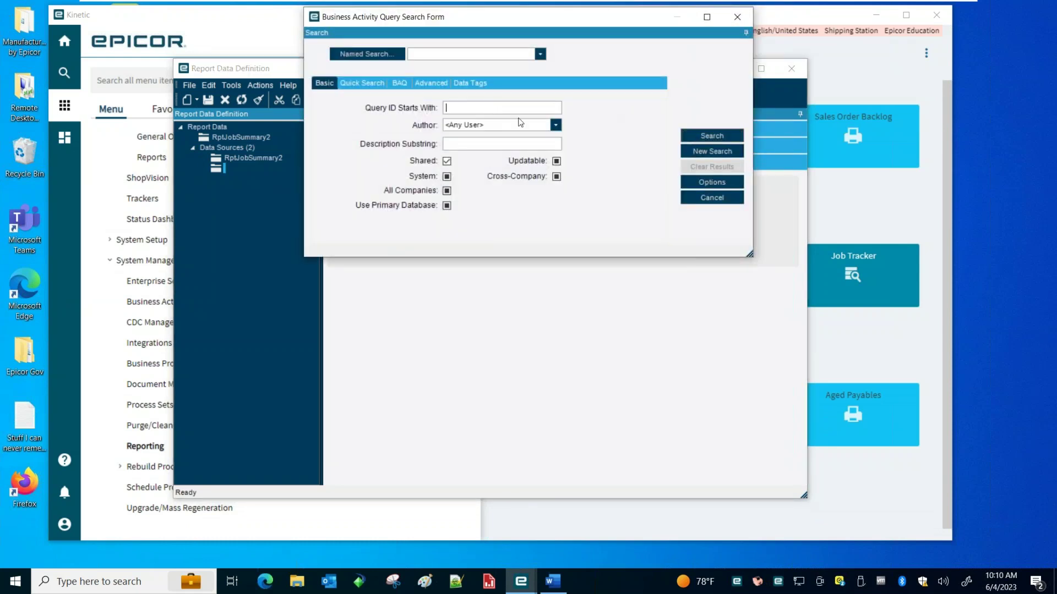
{"action": "type", "text": "rpt"}
{"action": "key", "text": "Return"}
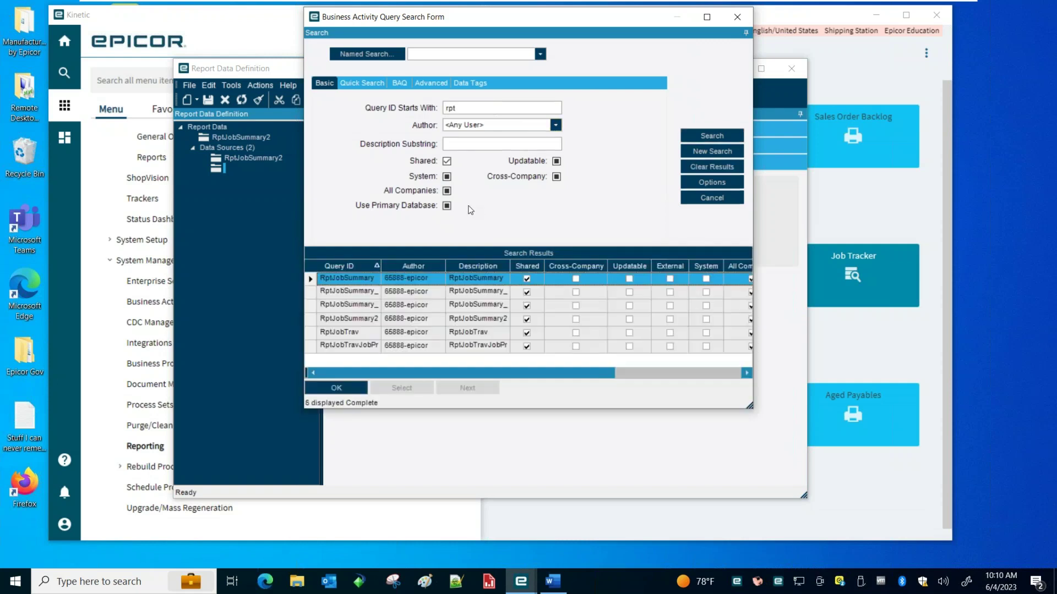
{"action": "double_click", "coordinate": [424, 268]}
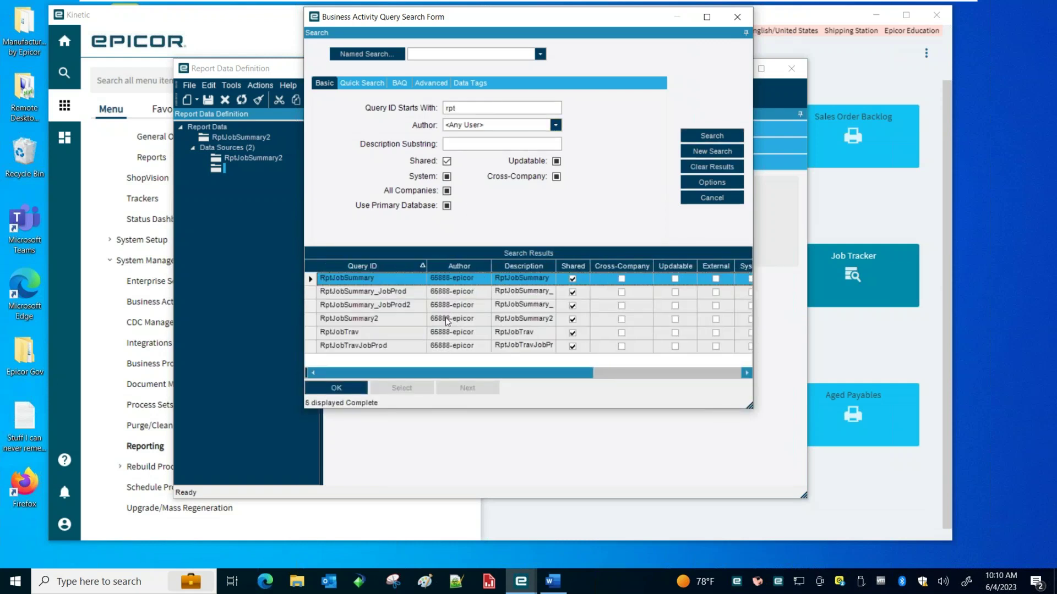
{"action": "double_click", "coordinate": [410, 306]}
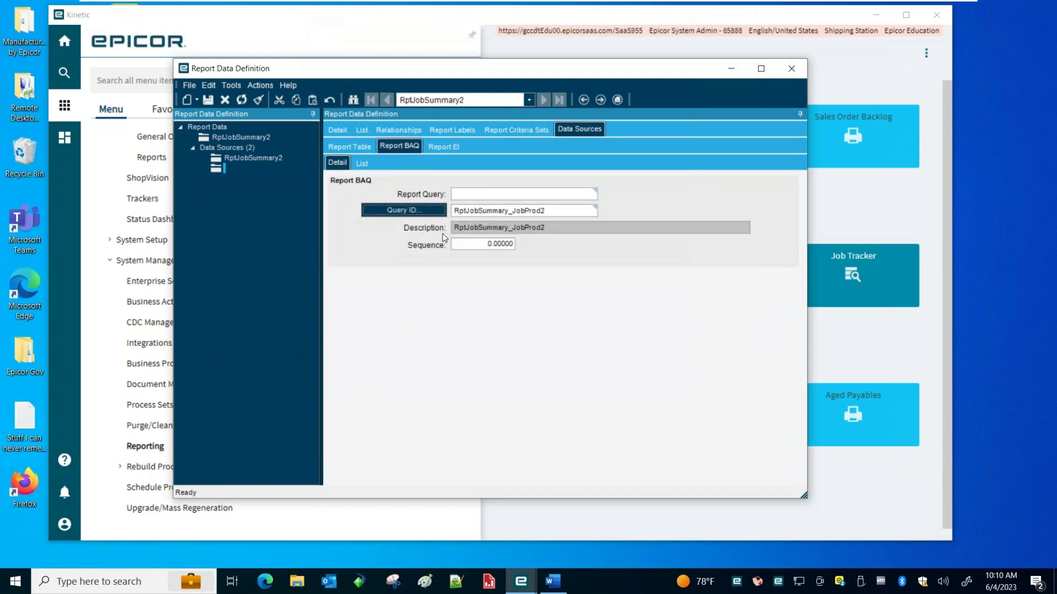
{"action": "key", "text": "Tab"}
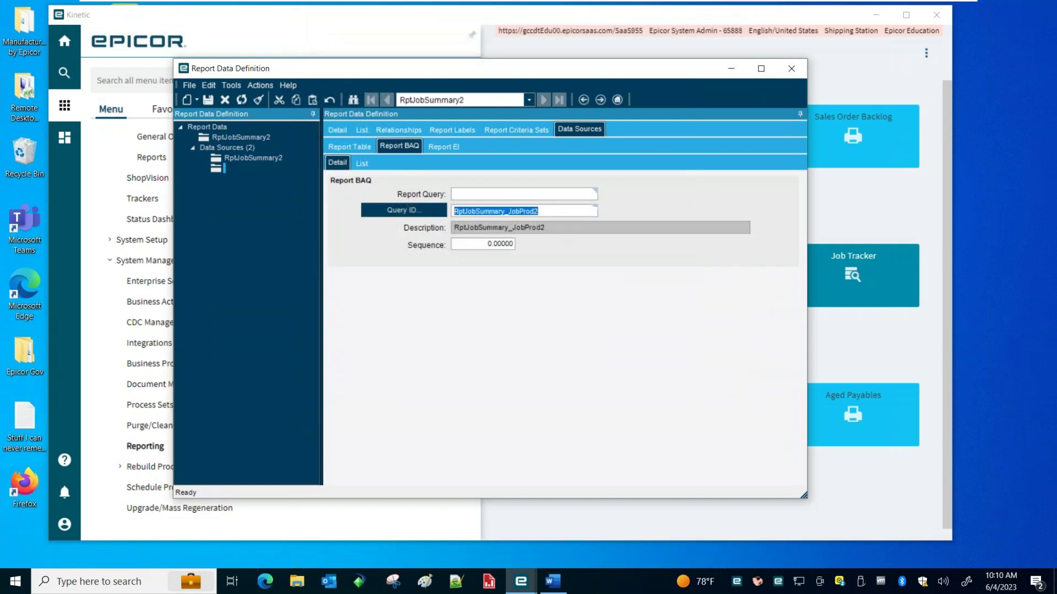
{"action": "key", "text": "ctrl+c"}
{"action": "left_click", "coordinate": [506, 195]}
{"action": "key", "text": "ctrl+v"}
{"action": "left_click", "coordinate": [208, 99]}
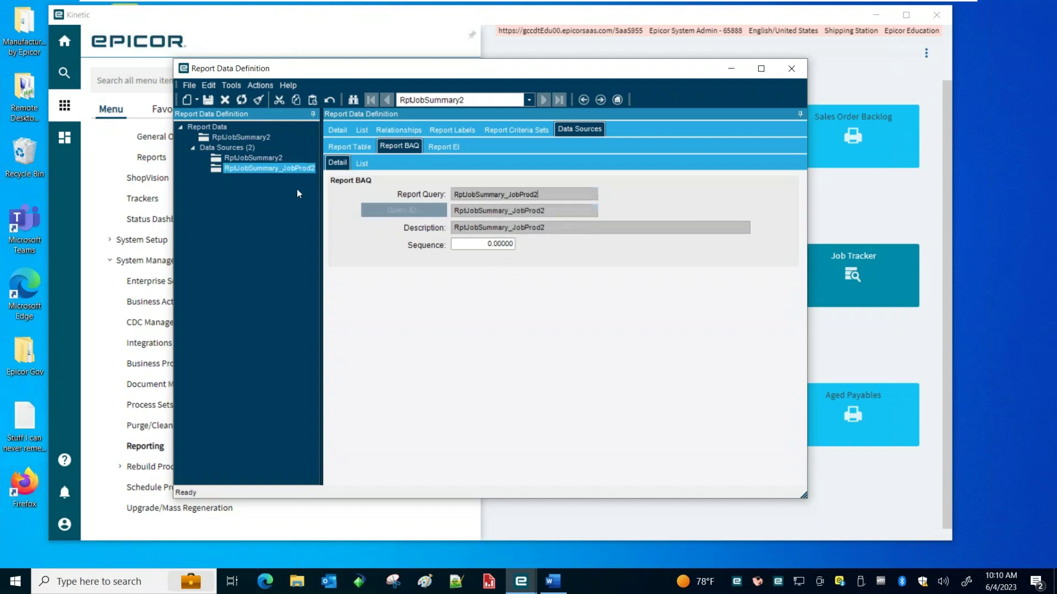
Check both data sources, then return to the top RptJobSummary2 definition
{"action": "left_click", "coordinate": [248, 157]}
{"action": "left_click", "coordinate": [254, 169]}
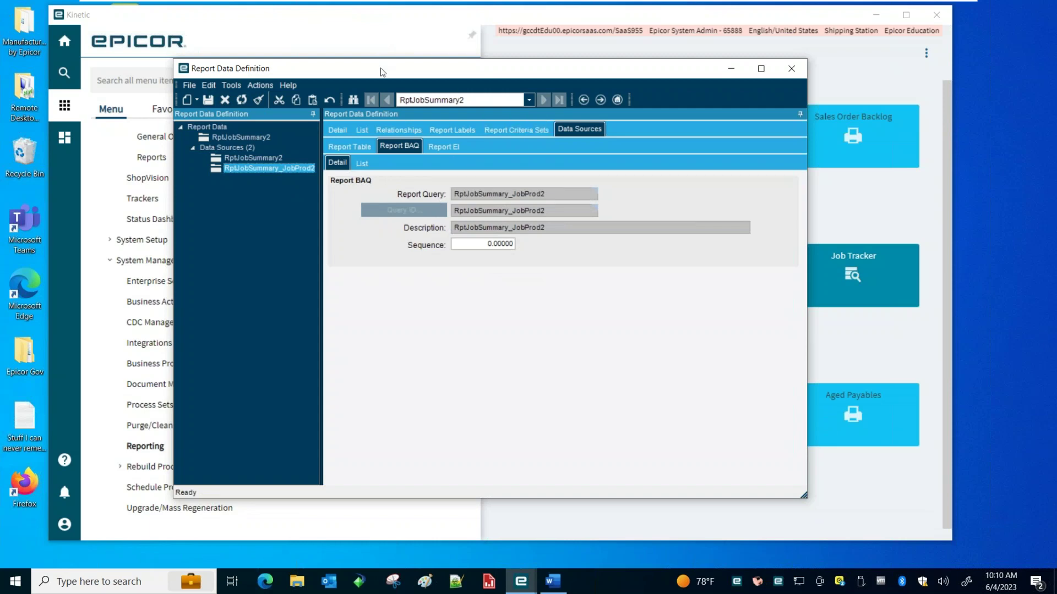
{"action": "left_click_drag", "start_coordinate": [381, 68], "coordinate": [367, 56]}
{"action": "left_click", "coordinate": [216, 125]}
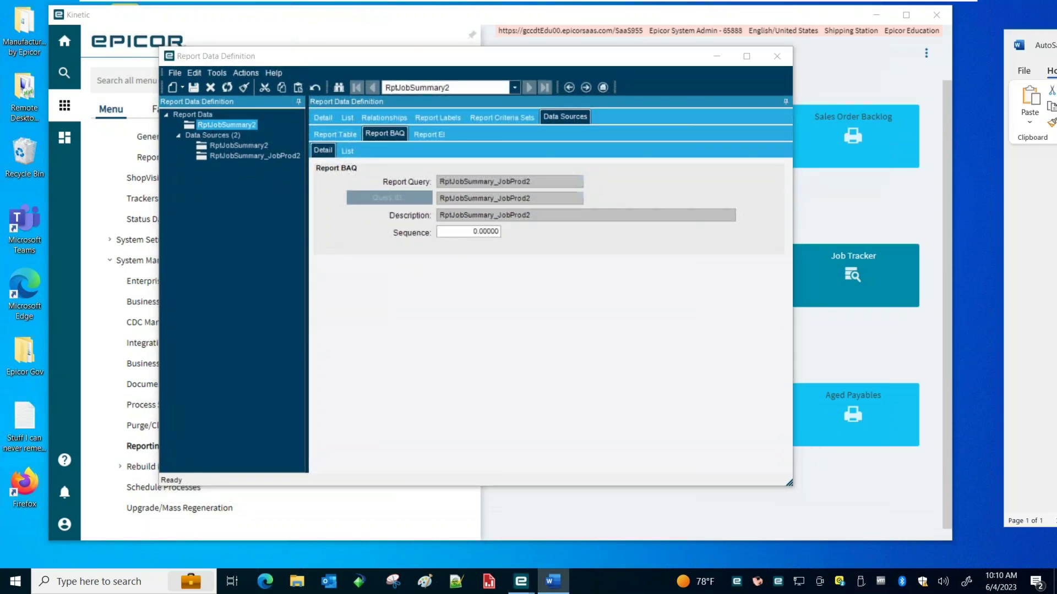
Read the Criteria Set, prompt and JobNum filter steps in the Word notes, then minimize Word
{"action": "key", "text": "alt+Tab"}
{"action": "left_click", "coordinate": [302, 393]}
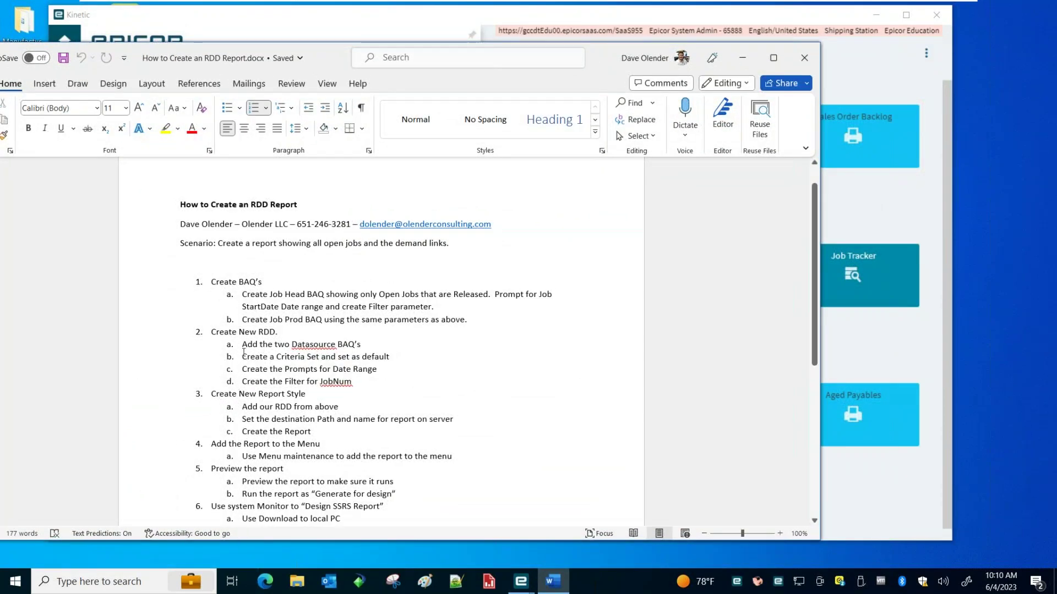
{"action": "left_click_drag", "start_coordinate": [241, 358], "coordinate": [405, 361]}
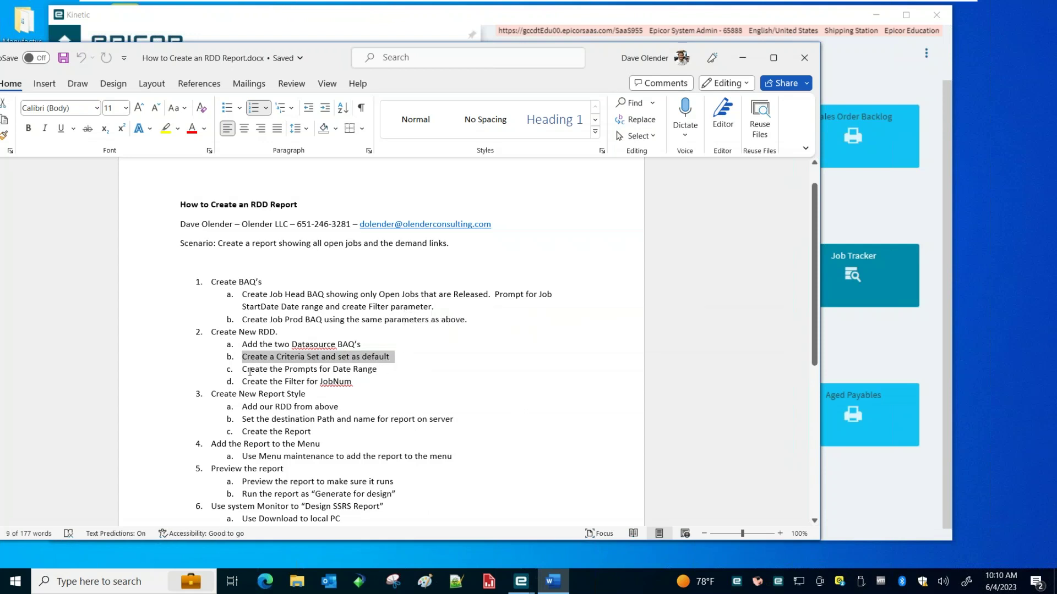
{"action": "left_click_drag", "start_coordinate": [242, 370], "coordinate": [383, 371]}
{"action": "left_click_drag", "start_coordinate": [242, 381], "coordinate": [330, 385]}
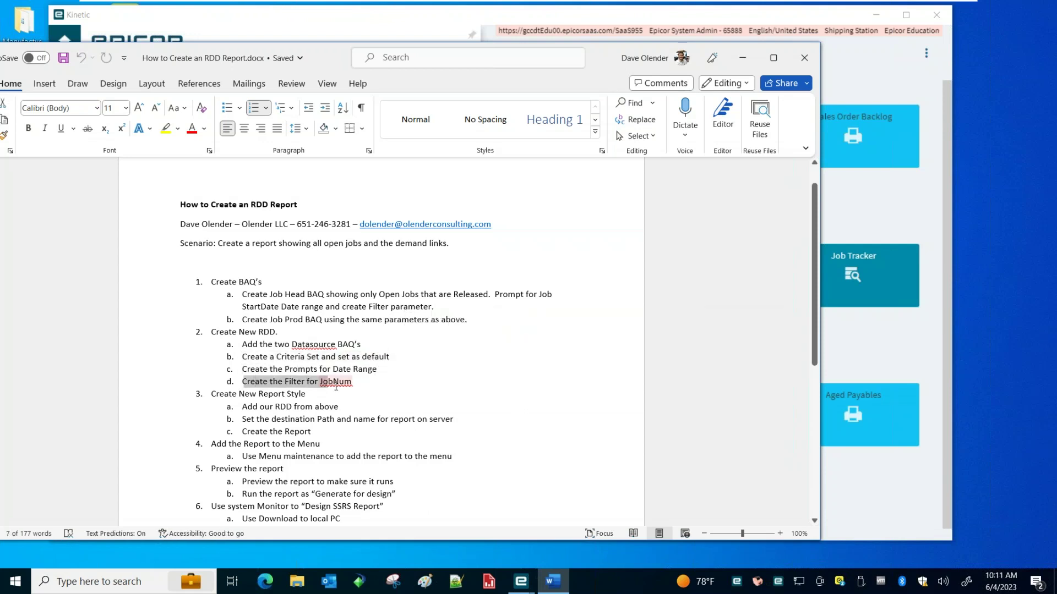
{"action": "left_click", "coordinate": [742, 58]}
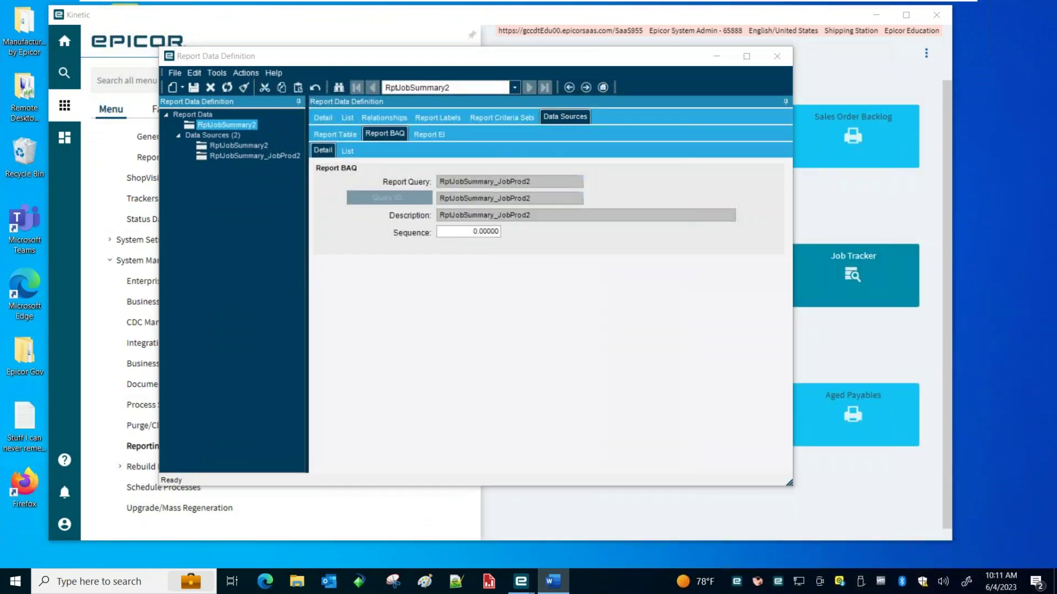
Add criteria set RptJobSummary, description RptJobSummary, marked Default, and save it
{"action": "left_click", "coordinate": [183, 89]}
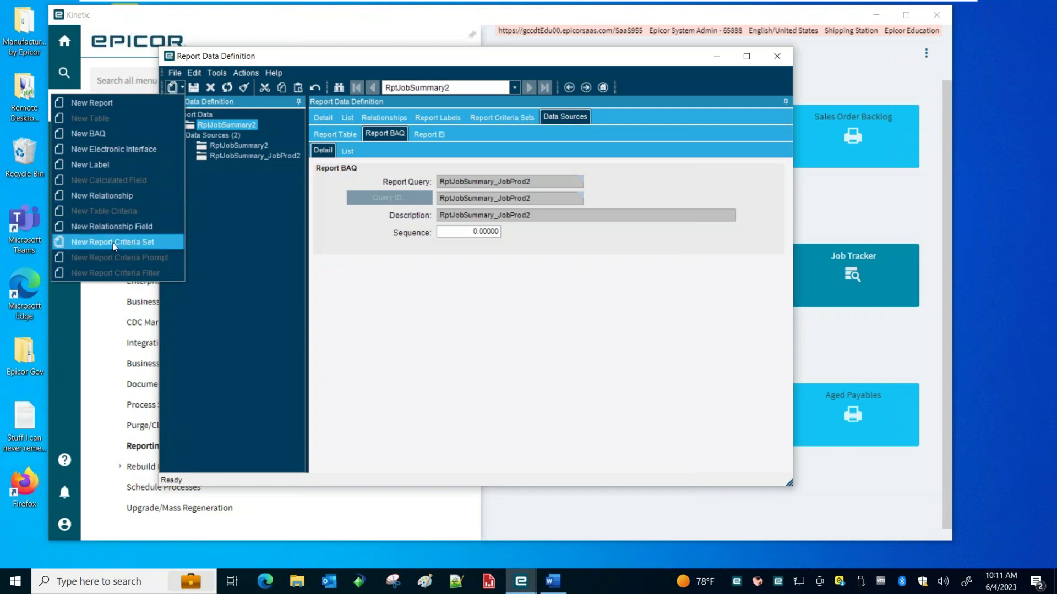
{"action": "left_click", "coordinate": [84, 242]}
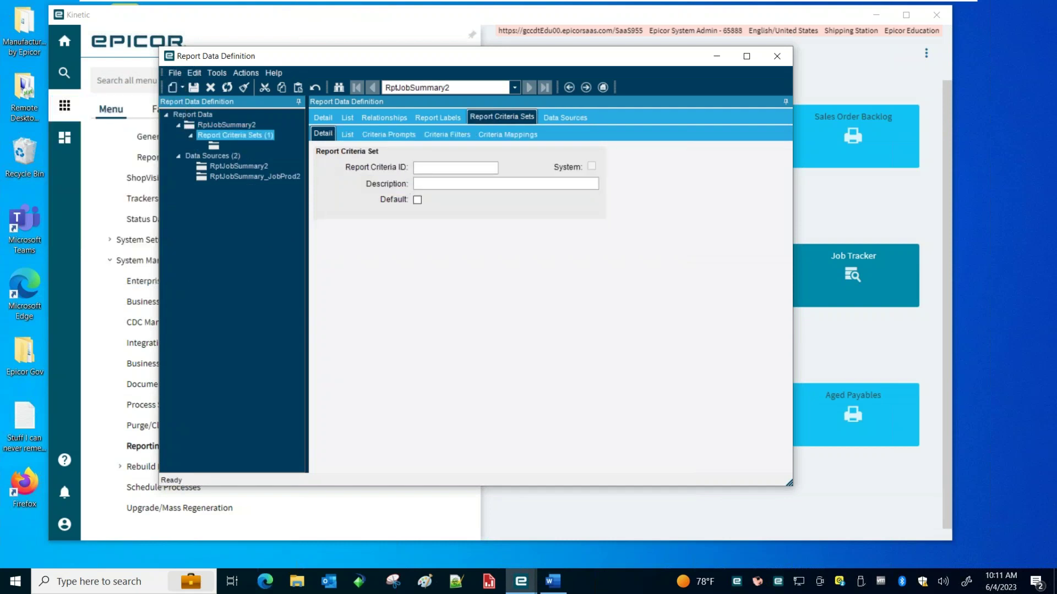
{"action": "left_click", "coordinate": [439, 168]}
{"action": "type", "text": "RptJobSummary"}
{"action": "left_click", "coordinate": [436, 183]}
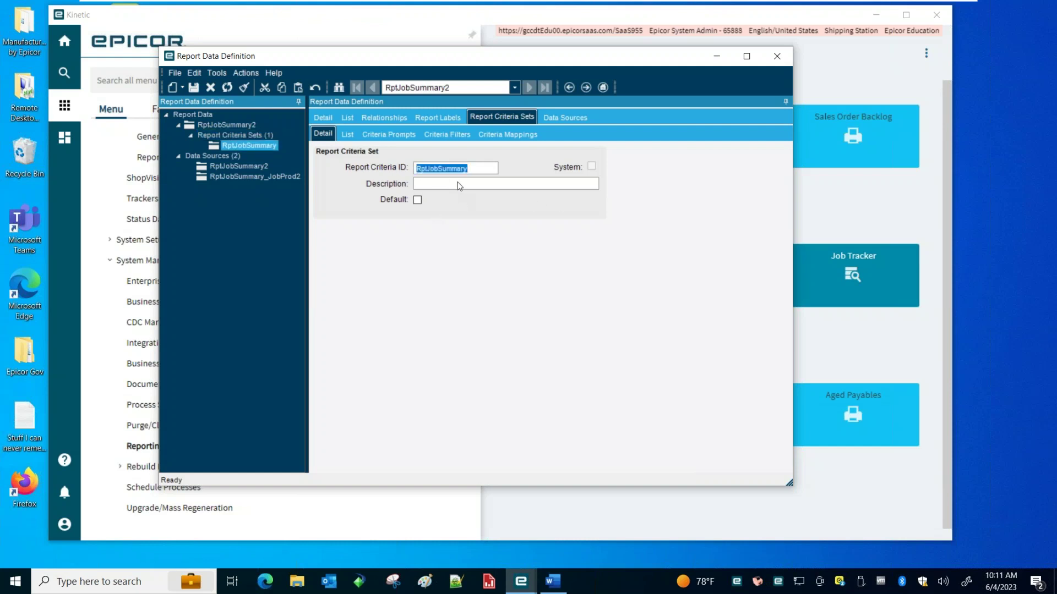
{"action": "left_click", "coordinate": [457, 184]}
{"action": "key", "text": "ctrl+v"}
{"action": "left_click", "coordinate": [417, 200]}
{"action": "left_click", "coordinate": [193, 88]}
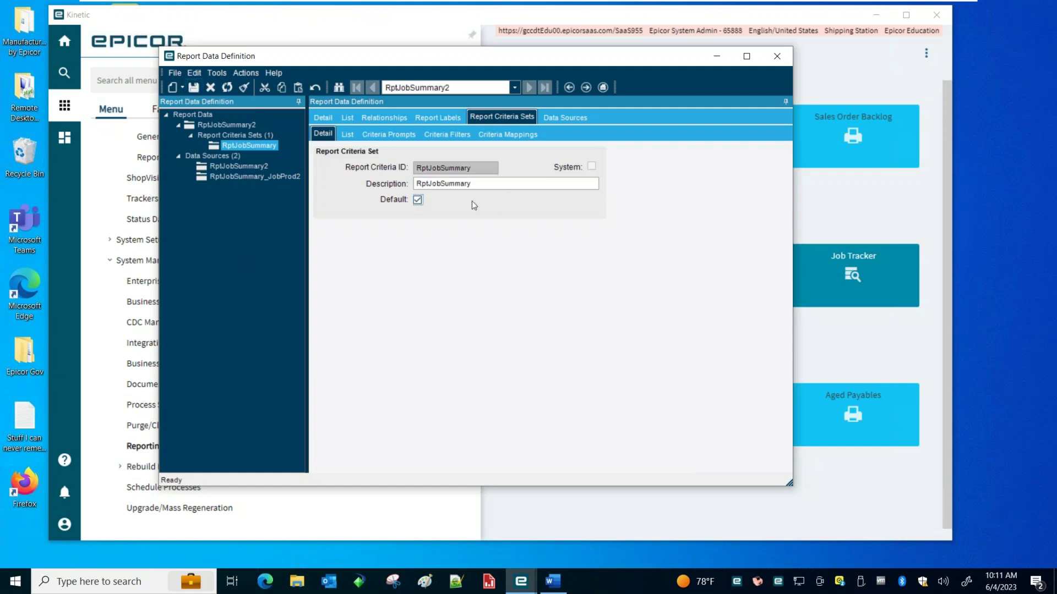
Move the definition window up and left and bring up the New item list
{"action": "left_click_drag", "start_coordinate": [384, 64], "coordinate": [352, 48]}
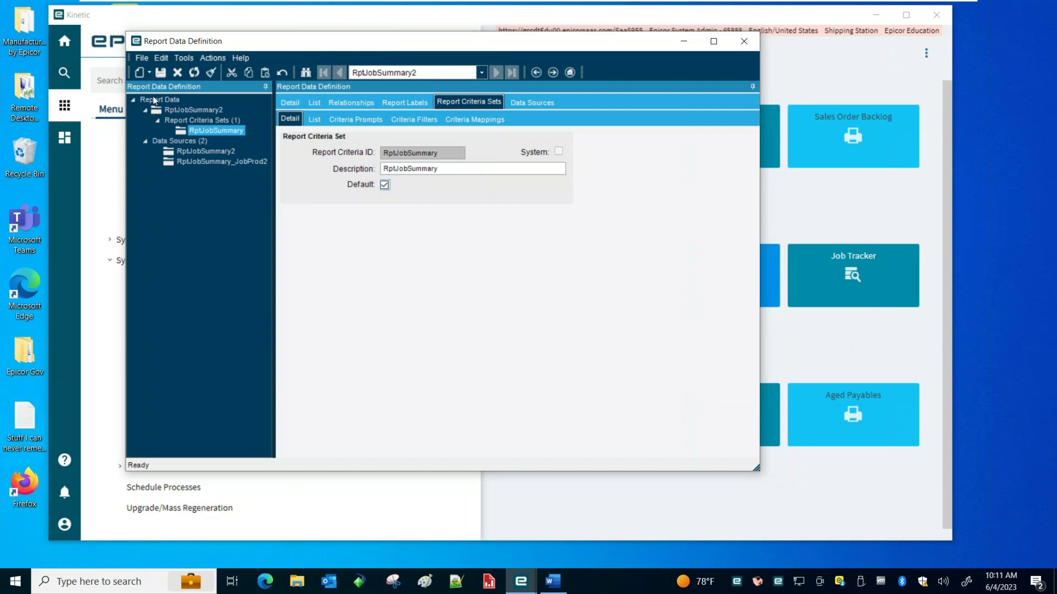
{"action": "left_click", "coordinate": [151, 72]}
{"action": "left_click", "coordinate": [456, 244]}
{"action": "left_click", "coordinate": [149, 72]}
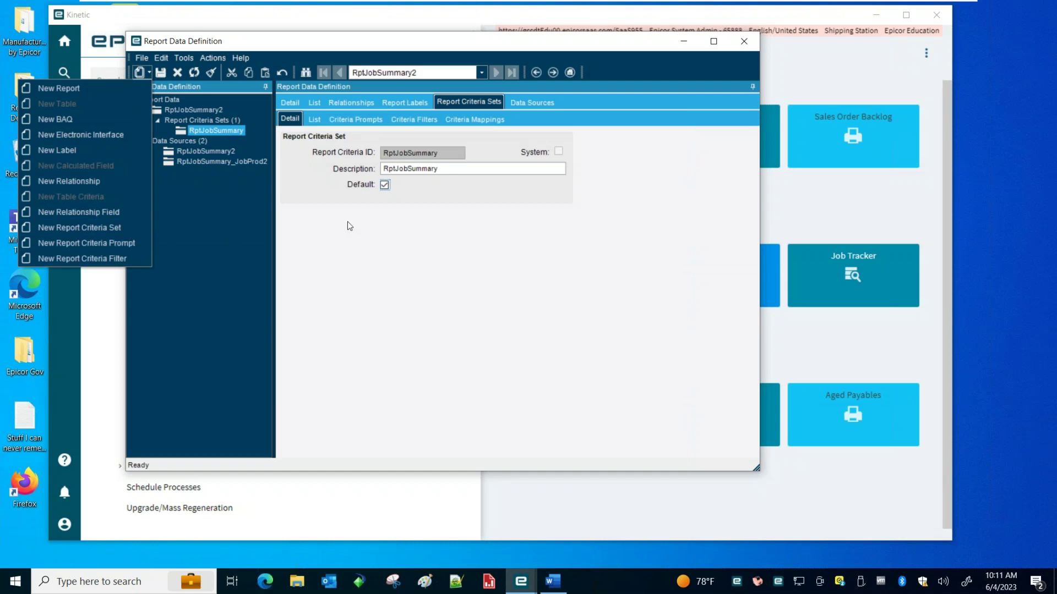
In Criteria Mappings, select JobStartDateFrom and JobStartDateTo and create report criteria prompts for them
{"action": "left_click", "coordinate": [425, 231]}
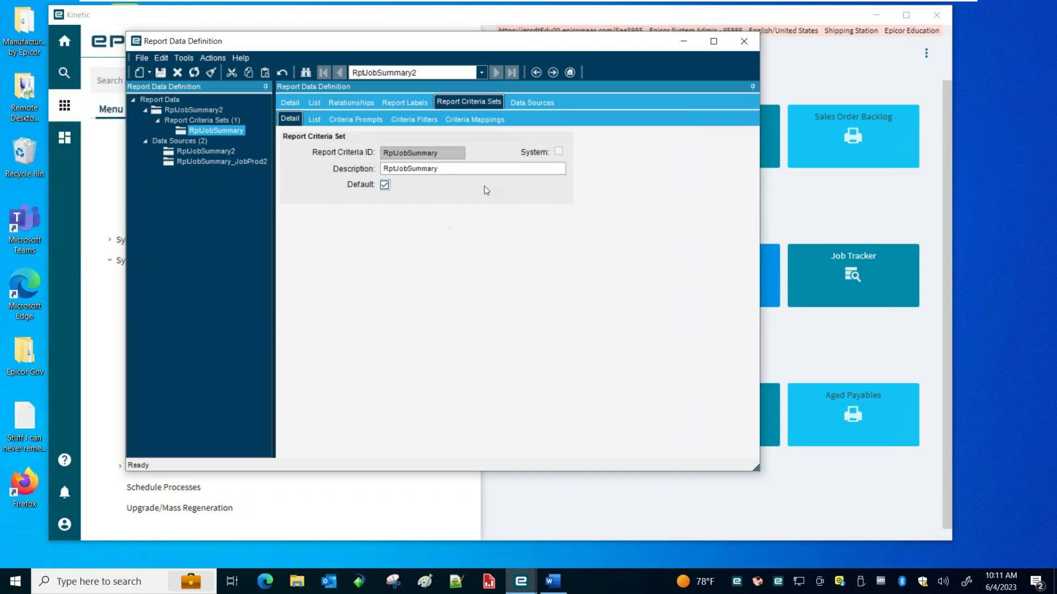
{"action": "left_click", "coordinate": [480, 121]}
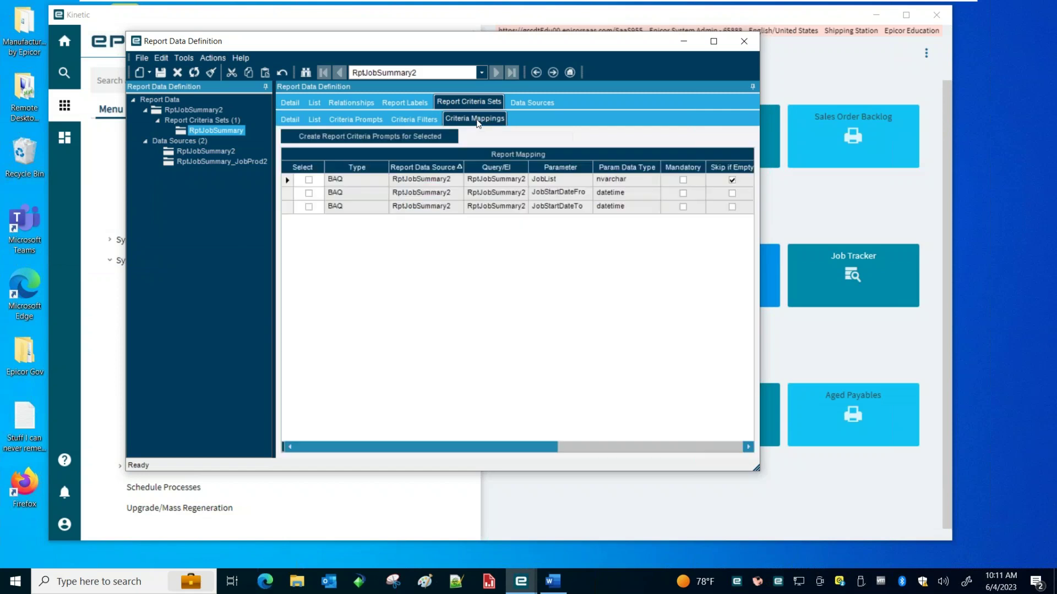
{"action": "left_click_drag", "start_coordinate": [755, 468], "coordinate": [1001, 507]}
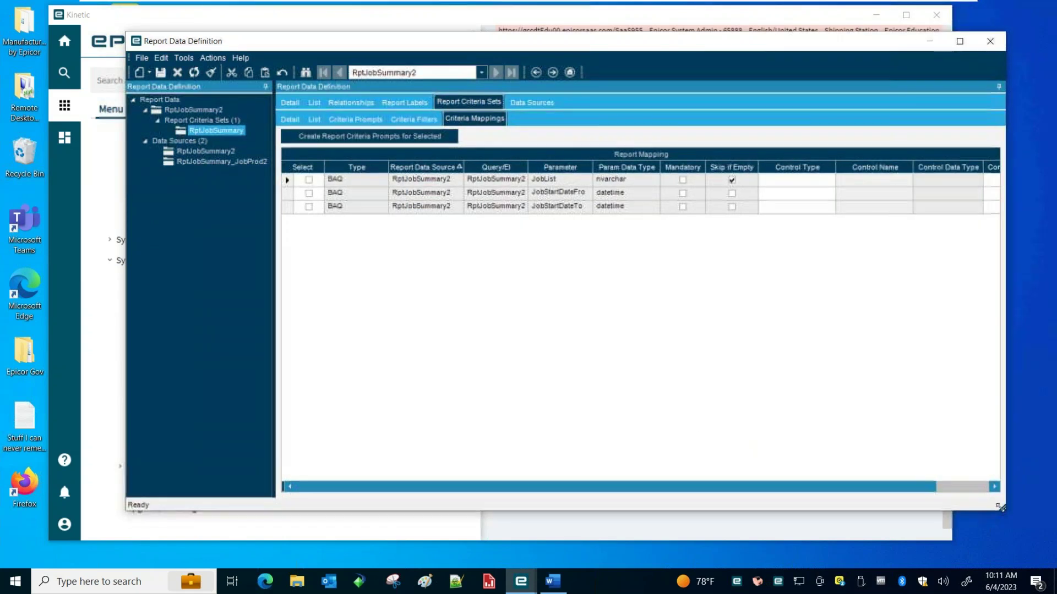
{"action": "left_click_drag", "start_coordinate": [380, 42], "coordinate": [318, 44]}
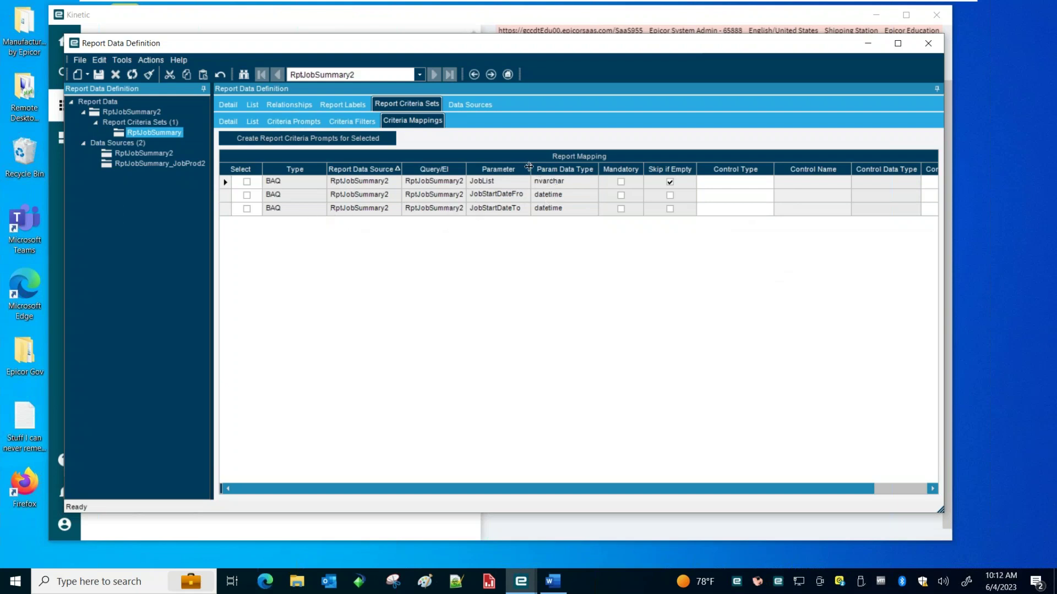
{"action": "left_click_drag", "start_coordinate": [530, 163], "coordinate": [553, 164]}
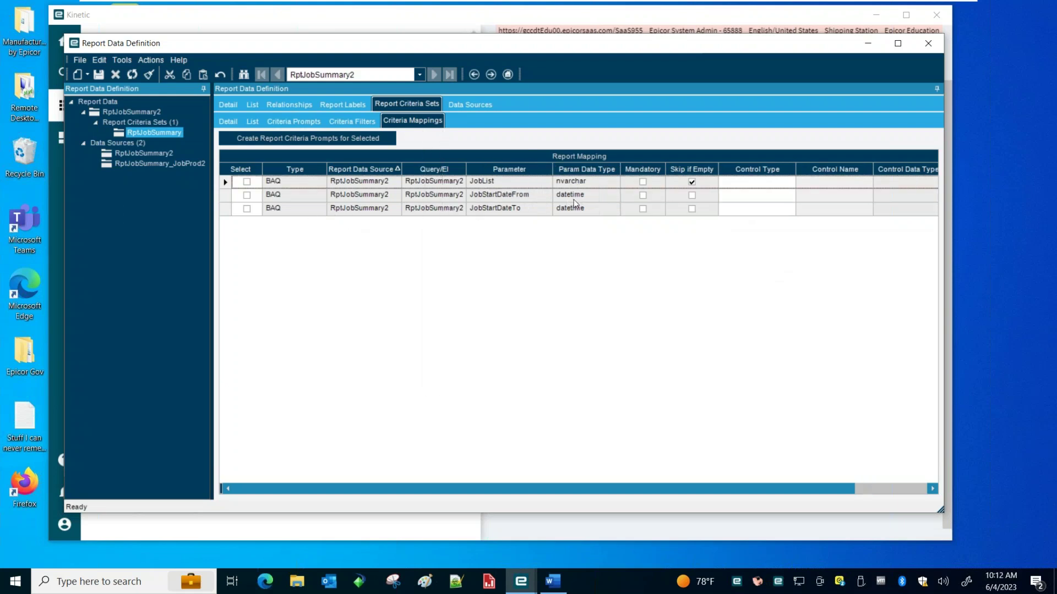
{"action": "left_click", "coordinate": [246, 196]}
{"action": "left_click", "coordinate": [247, 210]}
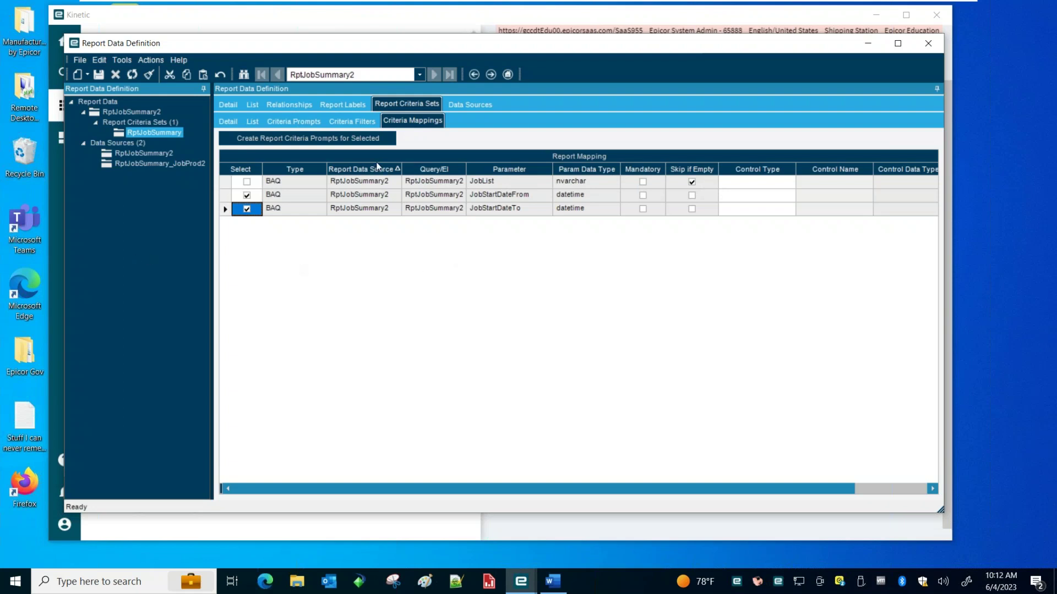
{"action": "left_click", "coordinate": [280, 142]}
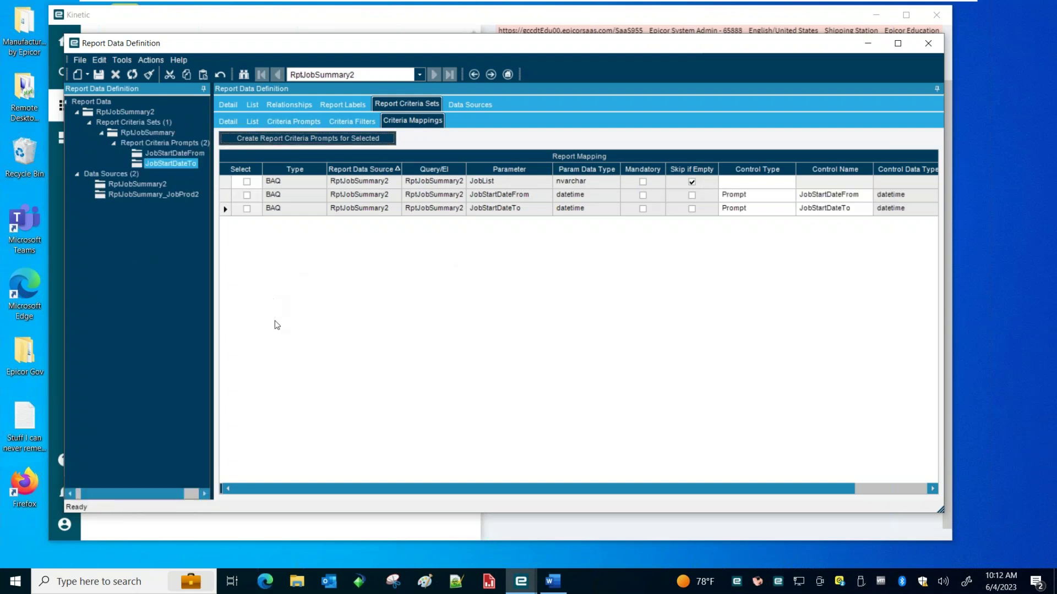
{"action": "left_click", "coordinate": [161, 153]}
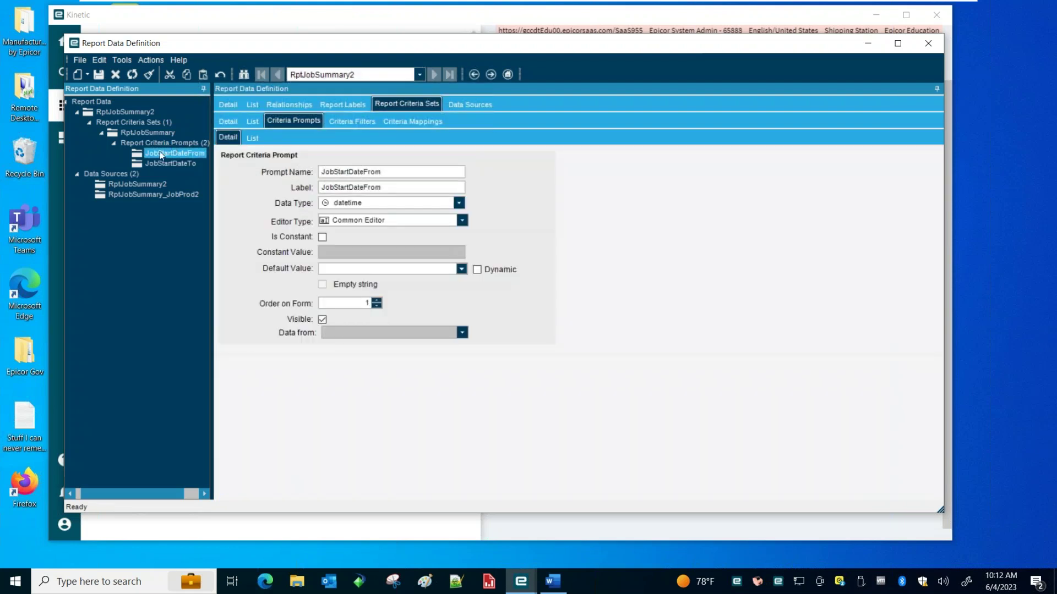
{"action": "left_click", "coordinate": [176, 143]}
{"action": "left_click", "coordinate": [165, 153]}
{"action": "left_click", "coordinate": [187, 164]}
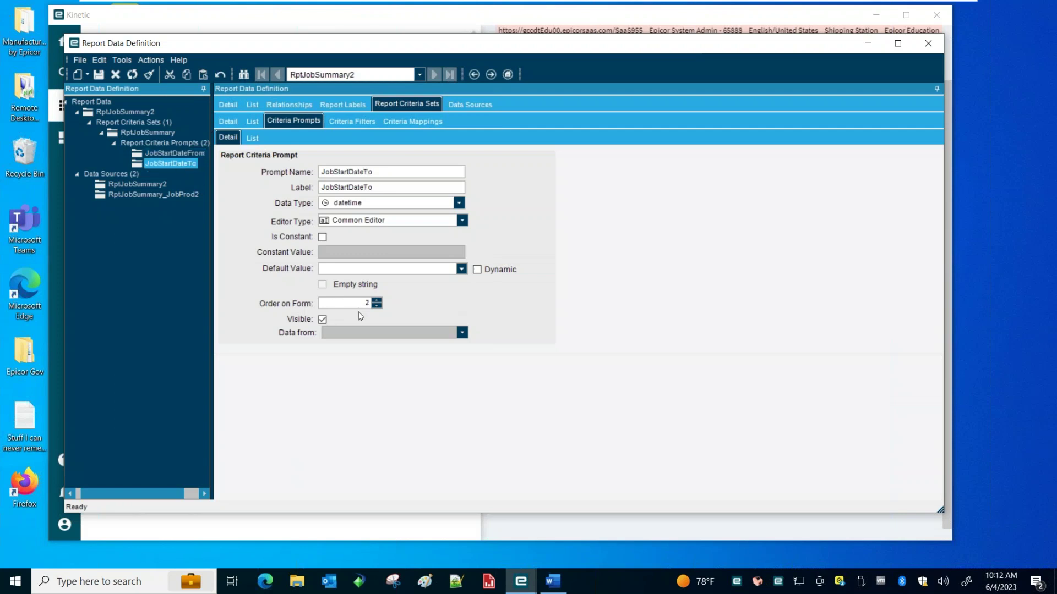
{"action": "left_click", "coordinate": [187, 153]}
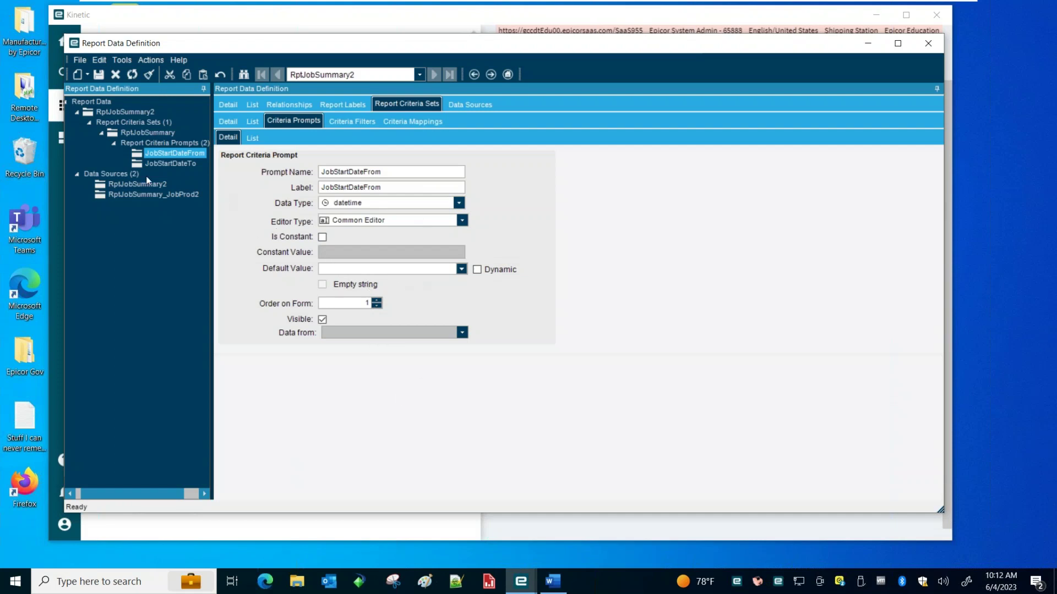
{"action": "left_click", "coordinate": [155, 142]}
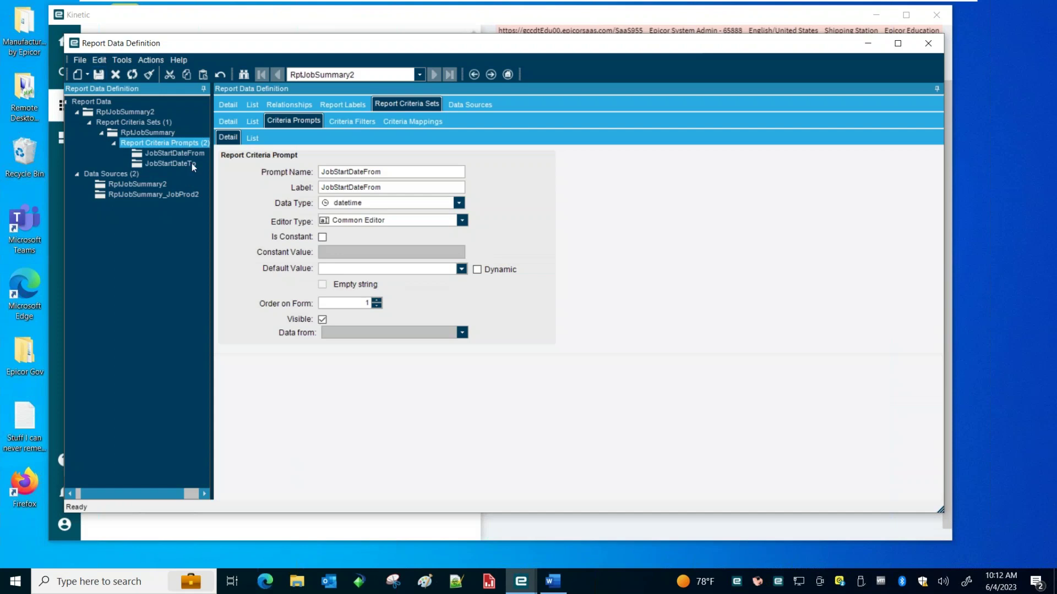
{"action": "left_click", "coordinate": [413, 123]}
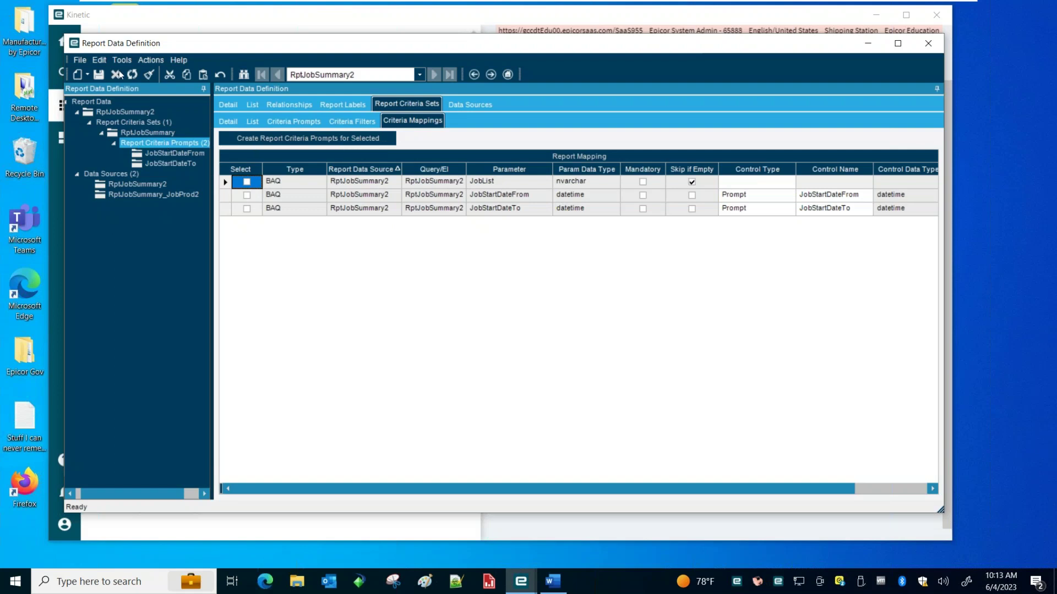
Add a new report criteria filter named JobNum
{"action": "left_click", "coordinate": [89, 75]}
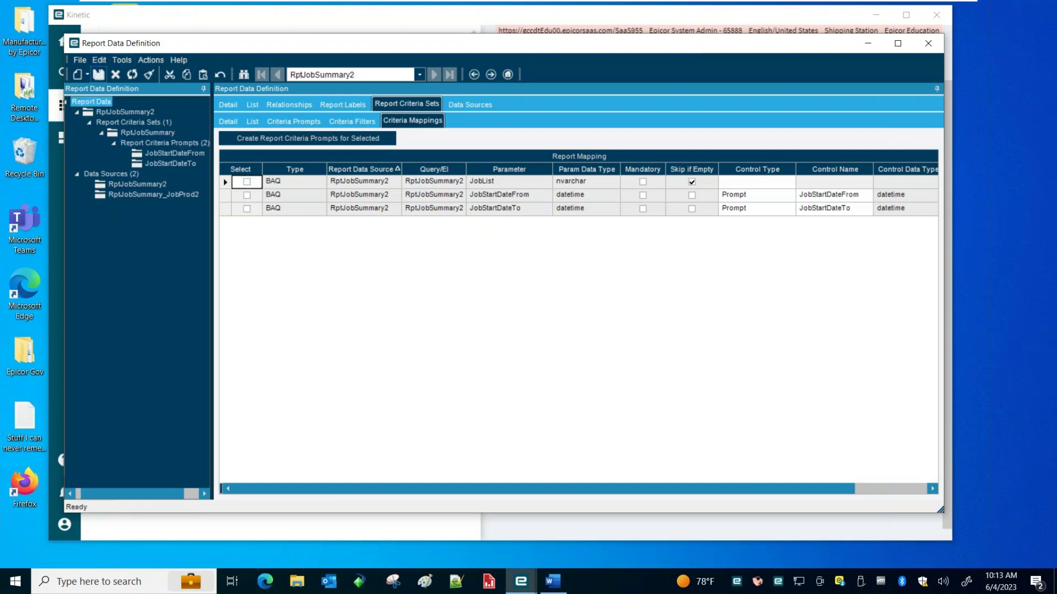
{"action": "left_click", "coordinate": [88, 76]}
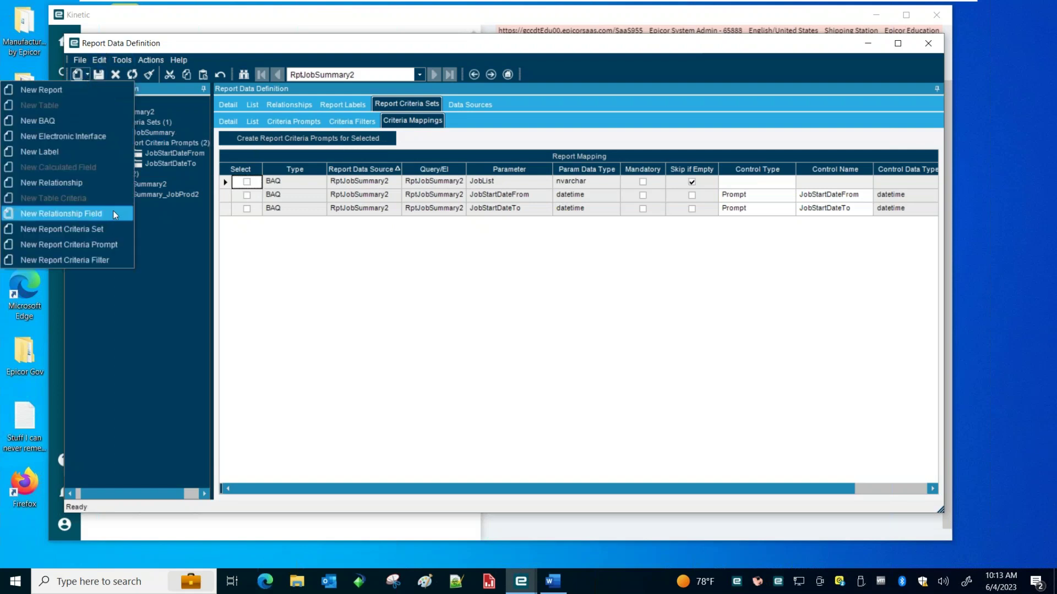
{"action": "left_click", "coordinate": [85, 260]}
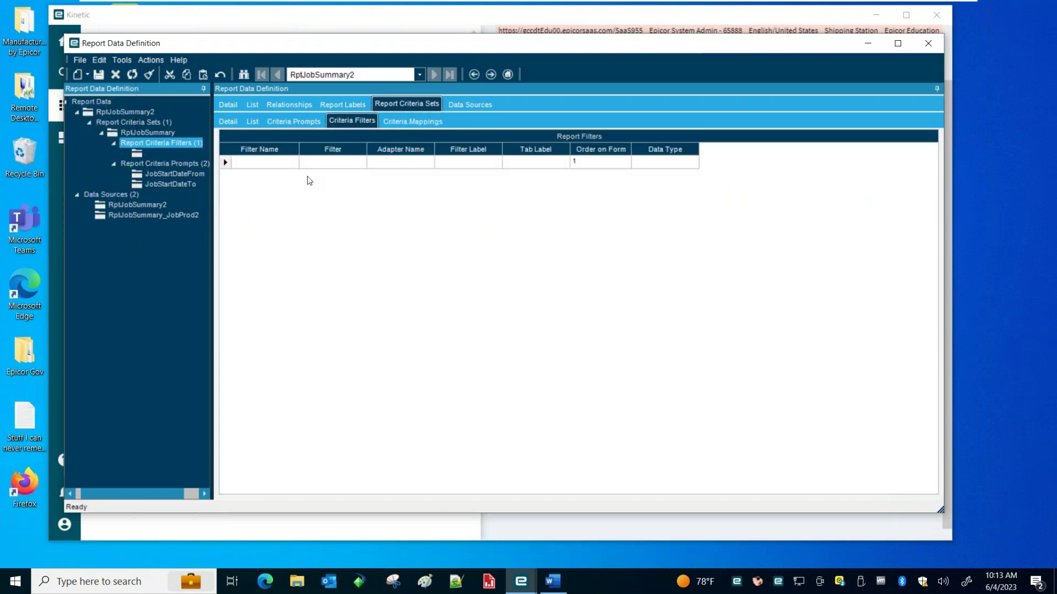
{"action": "left_click", "coordinate": [270, 164]}
{"action": "type", "text": "JobNum"}
{"action": "key", "text": "Tab"}
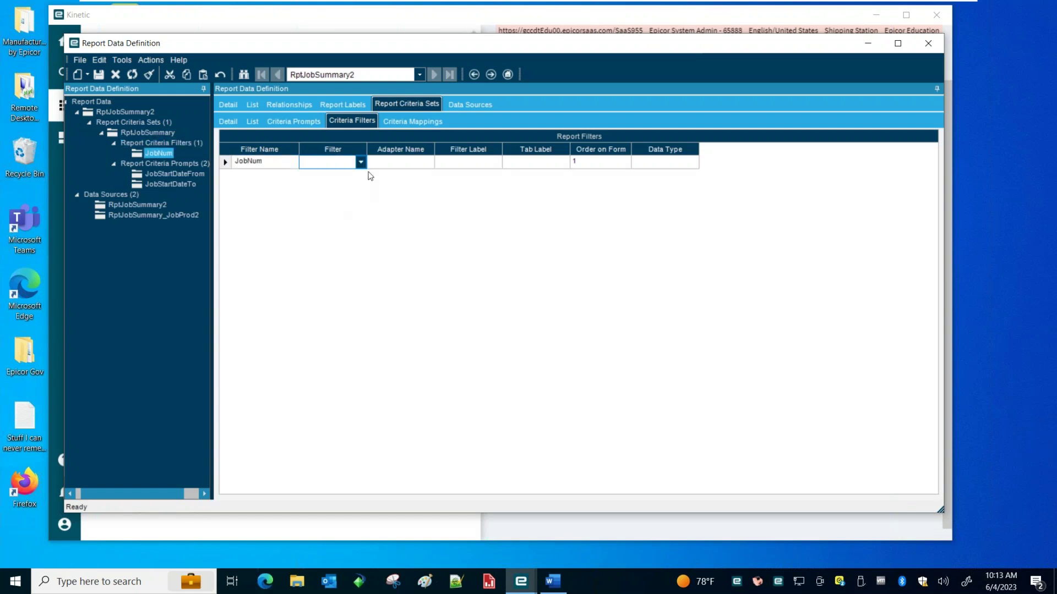
Set the filter field to JobHead_JobNum, dismiss the application error, and save the filter
{"action": "left_click", "coordinate": [360, 162]}
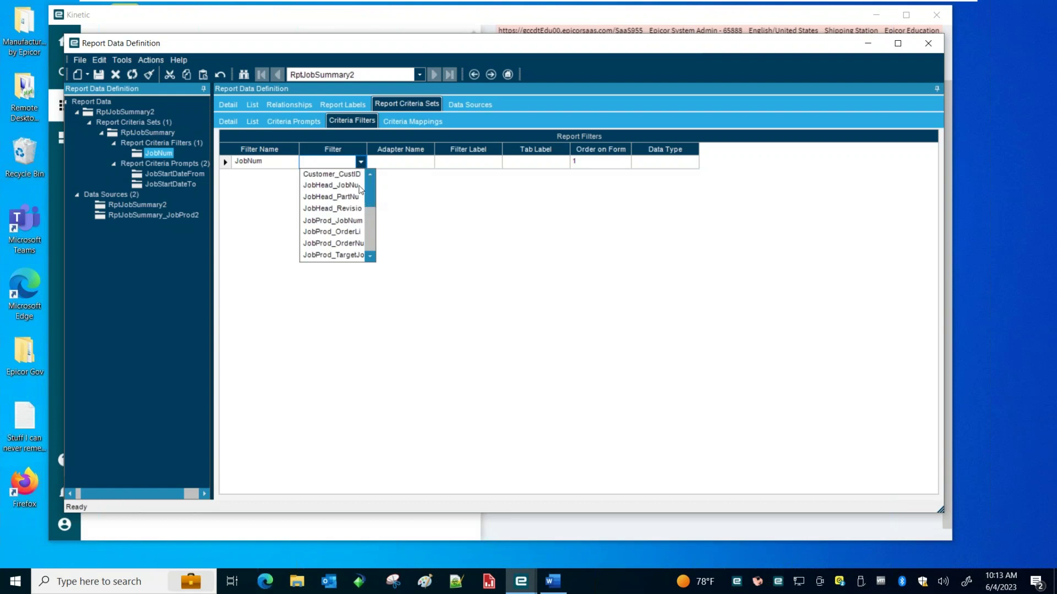
{"action": "left_click", "coordinate": [337, 185]}
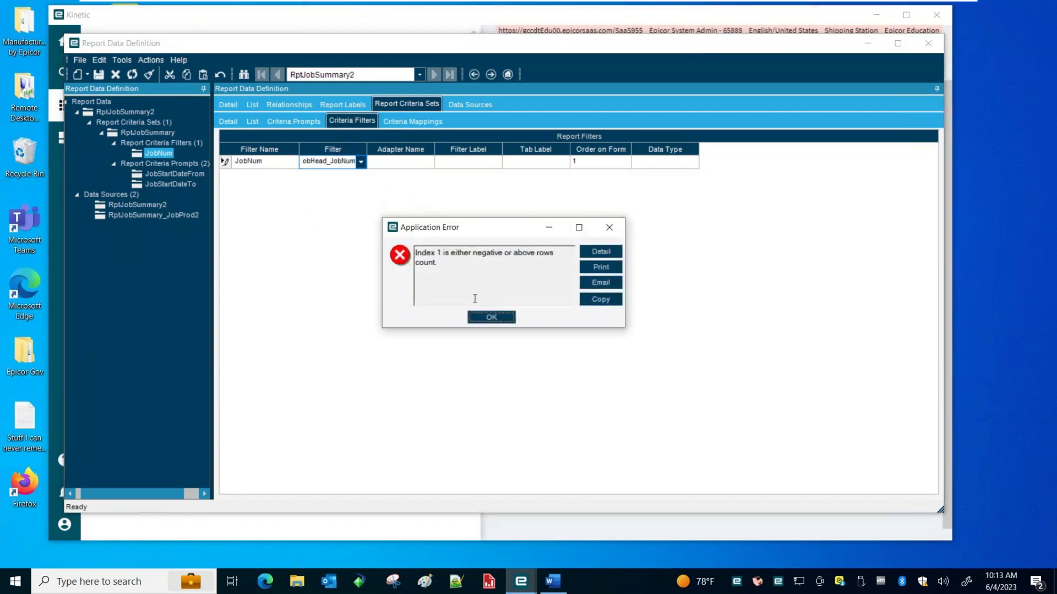
{"action": "left_click", "coordinate": [494, 318]}
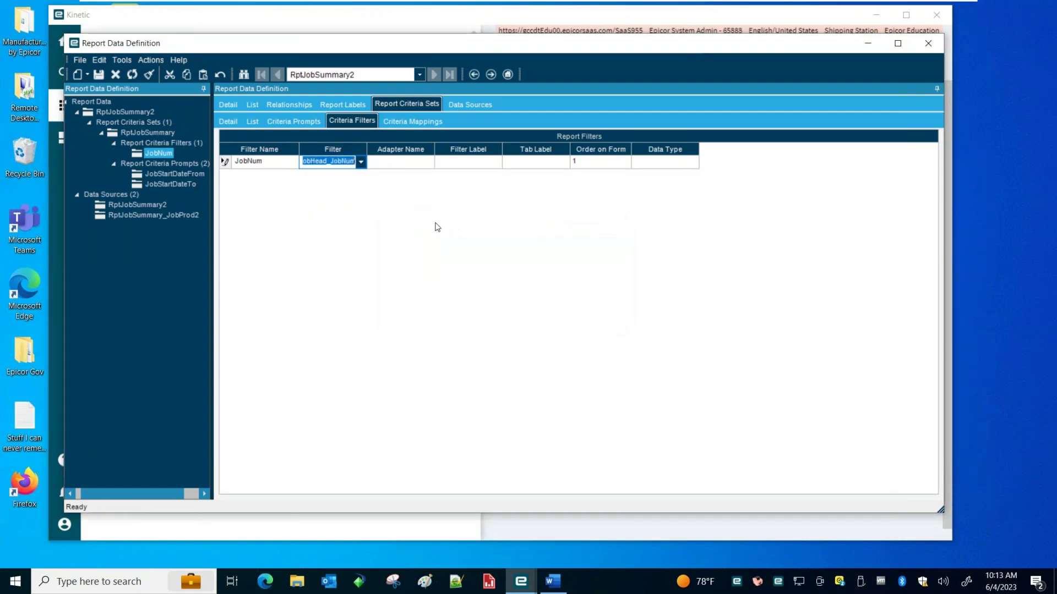
{"action": "left_click", "coordinate": [416, 166]}
{"action": "key", "text": "Tab"}
{"action": "key", "text": "Tab"}
{"action": "key", "text": "Tab"}
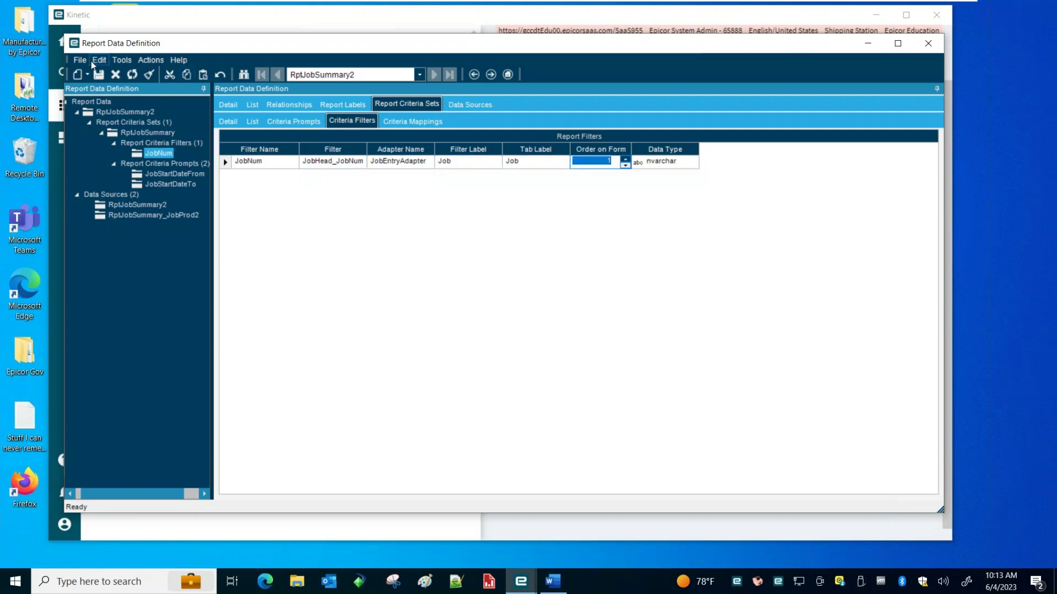
{"action": "left_click", "coordinate": [100, 77]}
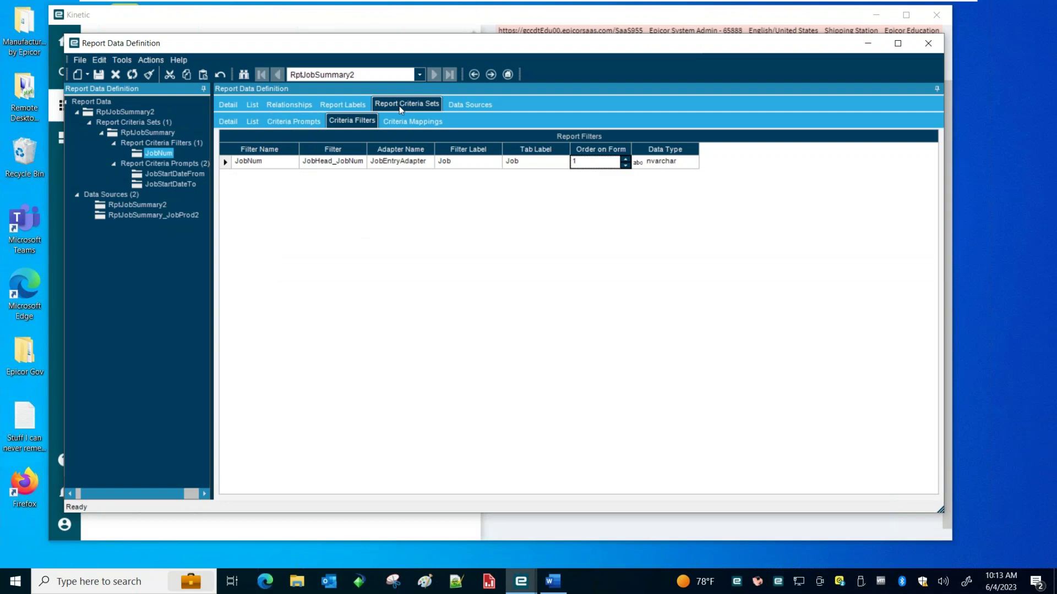
{"action": "left_click", "coordinate": [408, 119]}
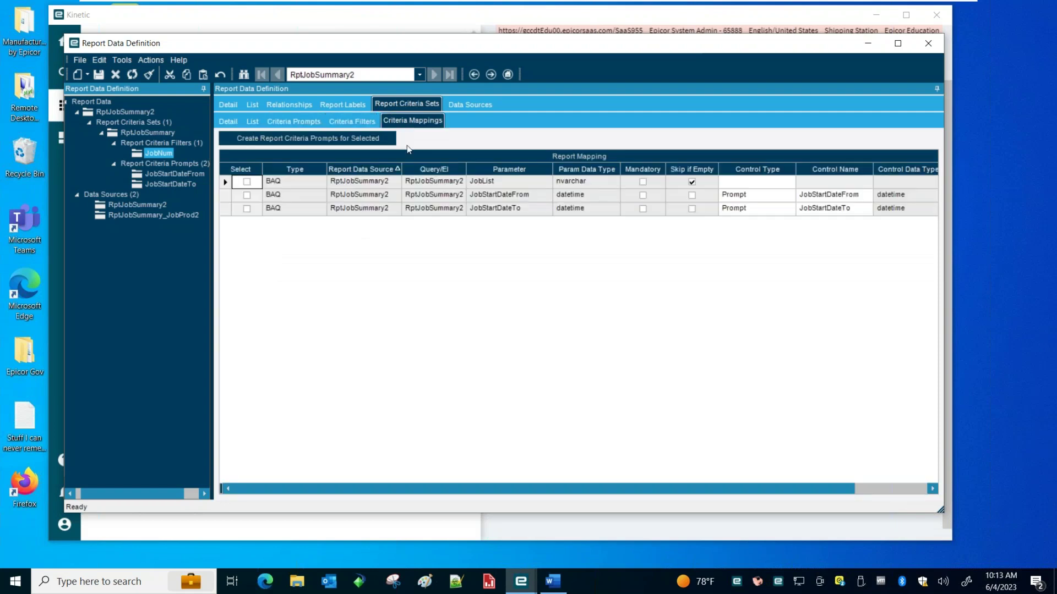
Set the JobList row to Control Type Filter and Control Name JobNum, reloading first, then save
{"action": "left_click", "coordinate": [789, 182]}
{"action": "left_click", "coordinate": [788, 206]}
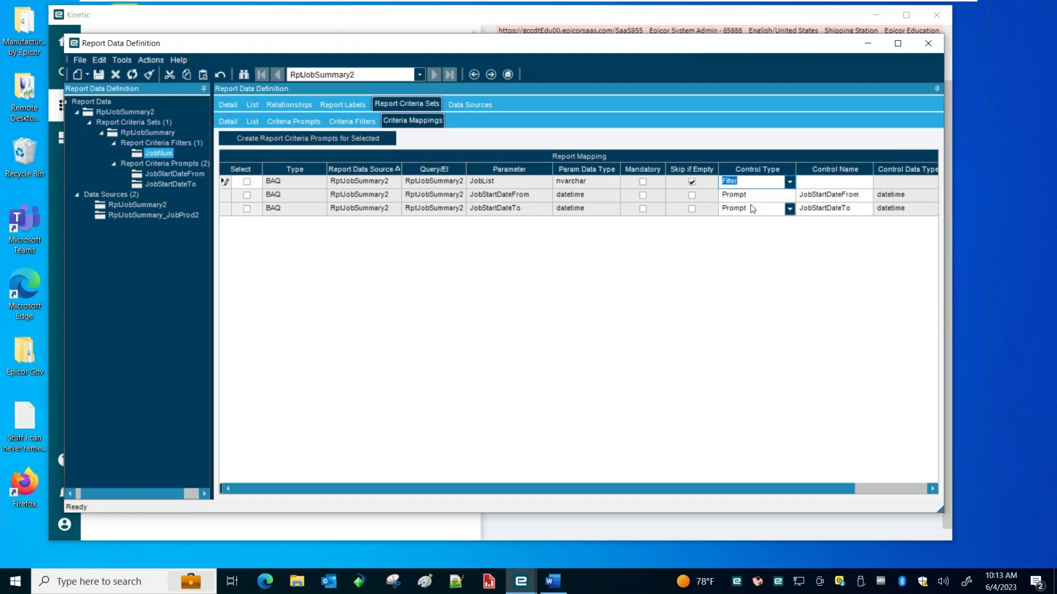
{"action": "left_click", "coordinate": [867, 184]}
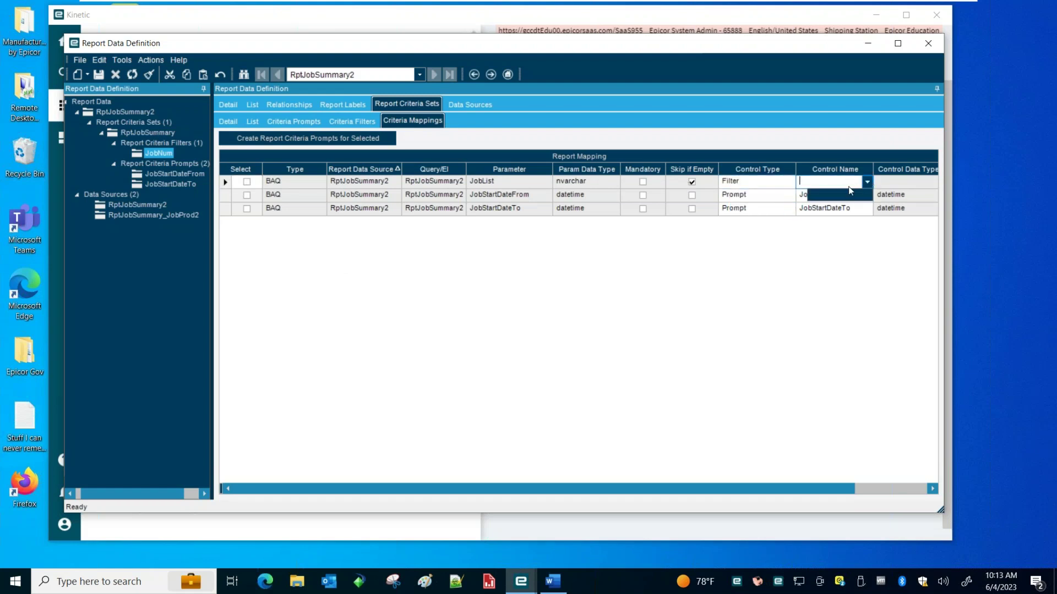
{"action": "left_click", "coordinate": [716, 270]}
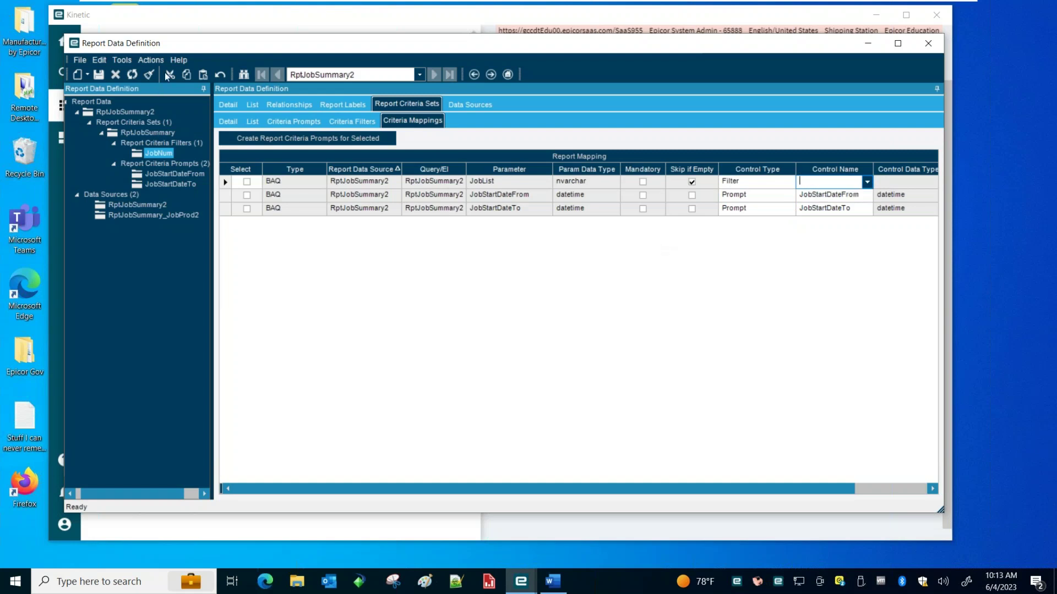
{"action": "left_click", "coordinate": [131, 73]}
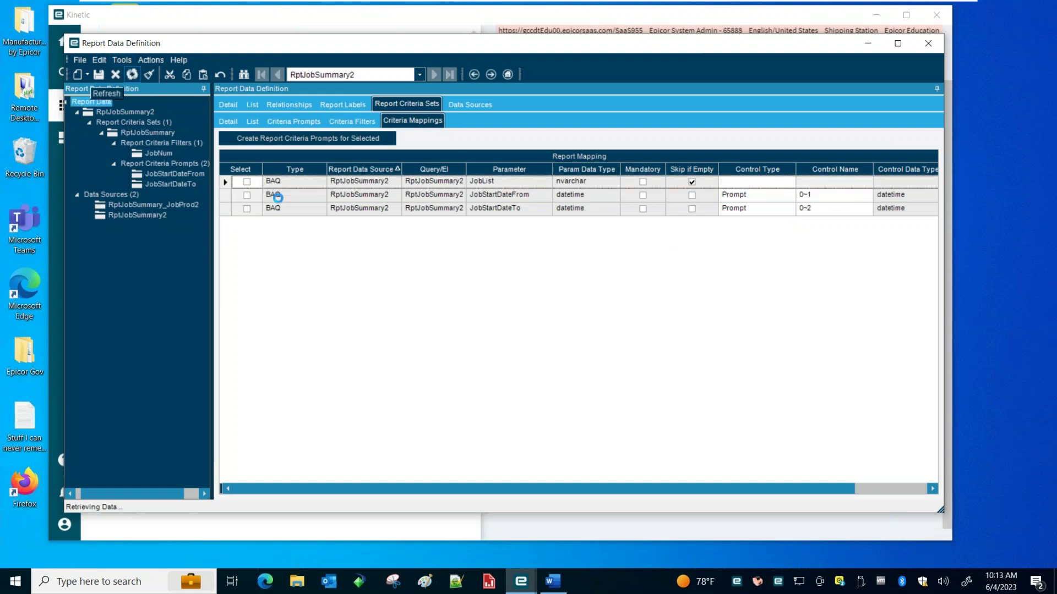
{"action": "left_click", "coordinate": [789, 182]}
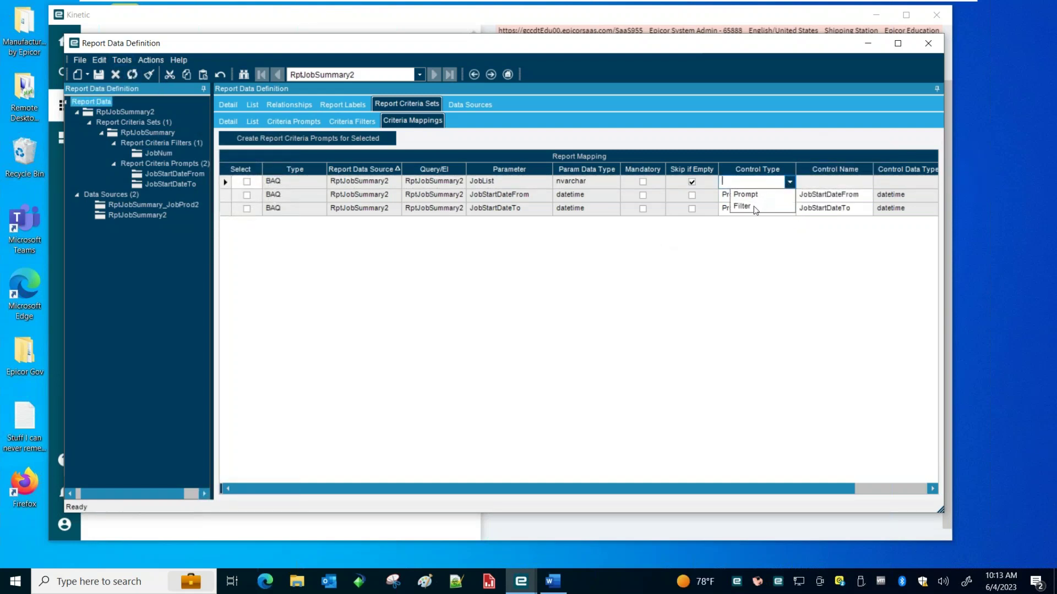
{"action": "left_click", "coordinate": [737, 208]}
{"action": "left_click", "coordinate": [867, 182]}
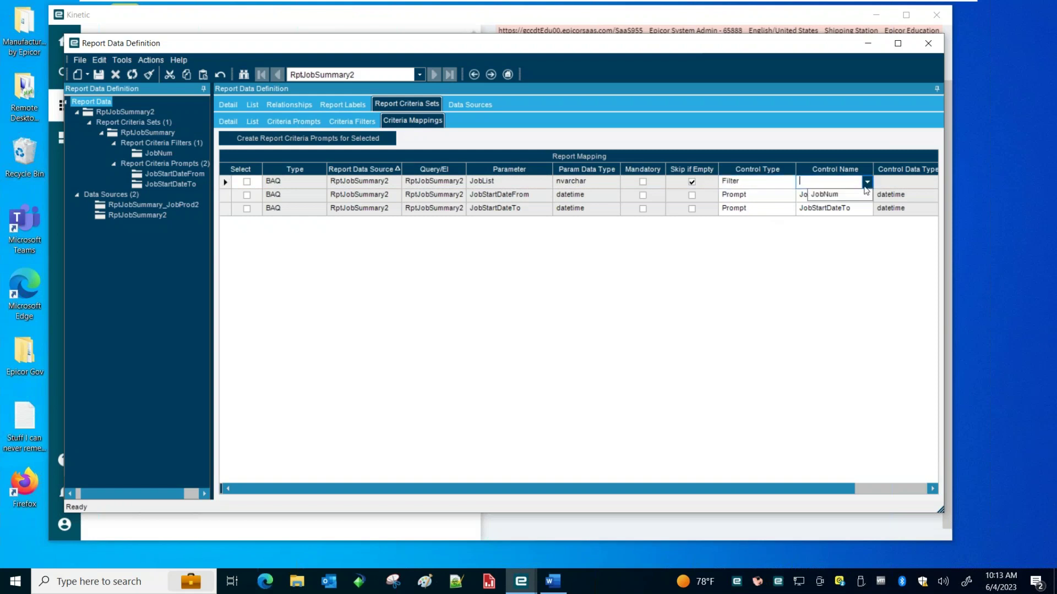
{"action": "left_click", "coordinate": [828, 196]}
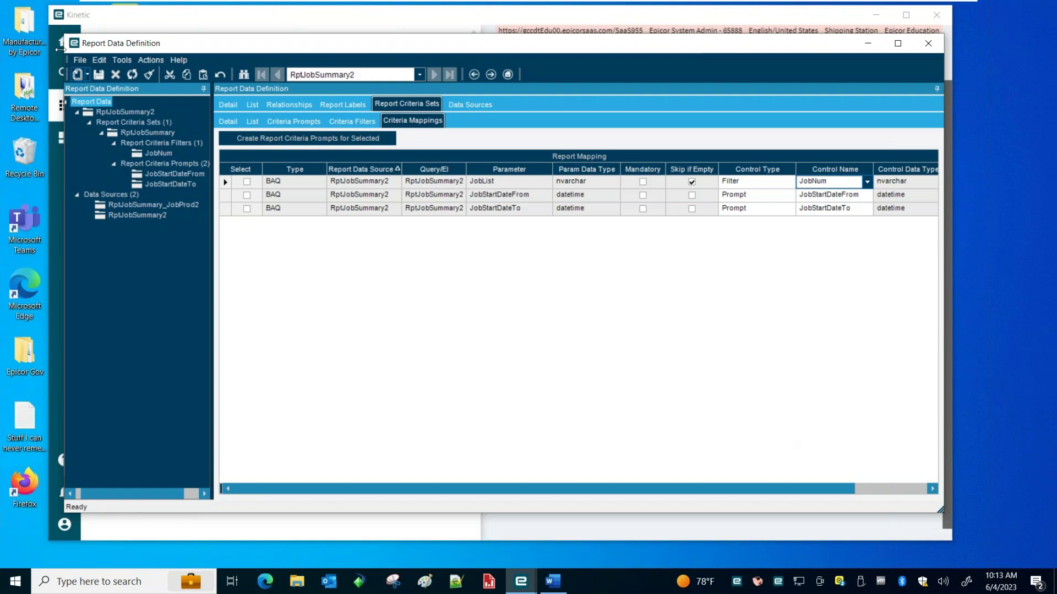
{"action": "left_click", "coordinate": [99, 74]}
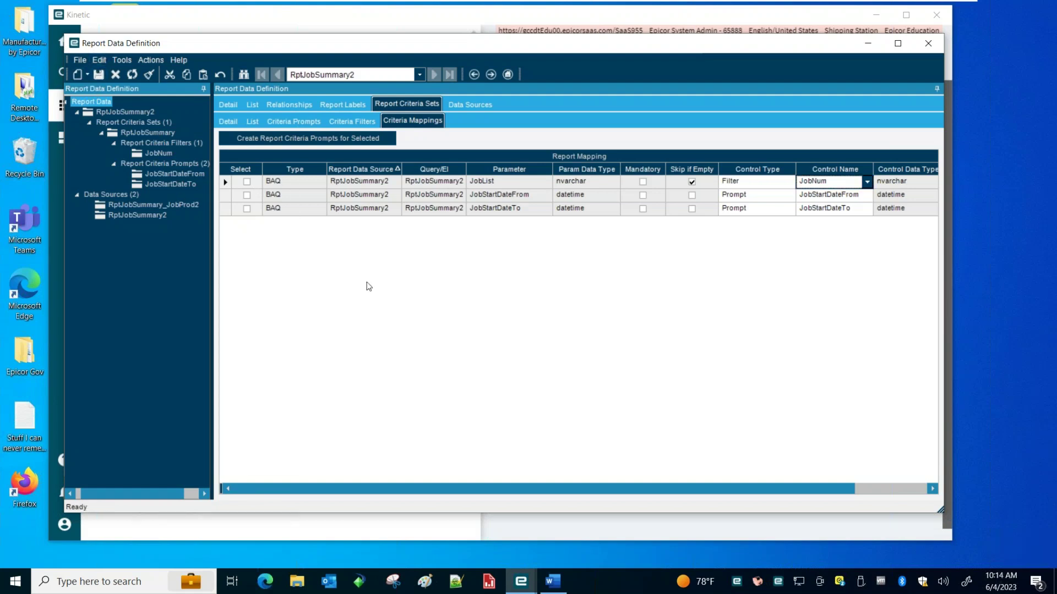
Review the JobNum filter and the JobStartDateFrom/To prompts, then return to the definition details
{"action": "left_click", "coordinate": [153, 154]}
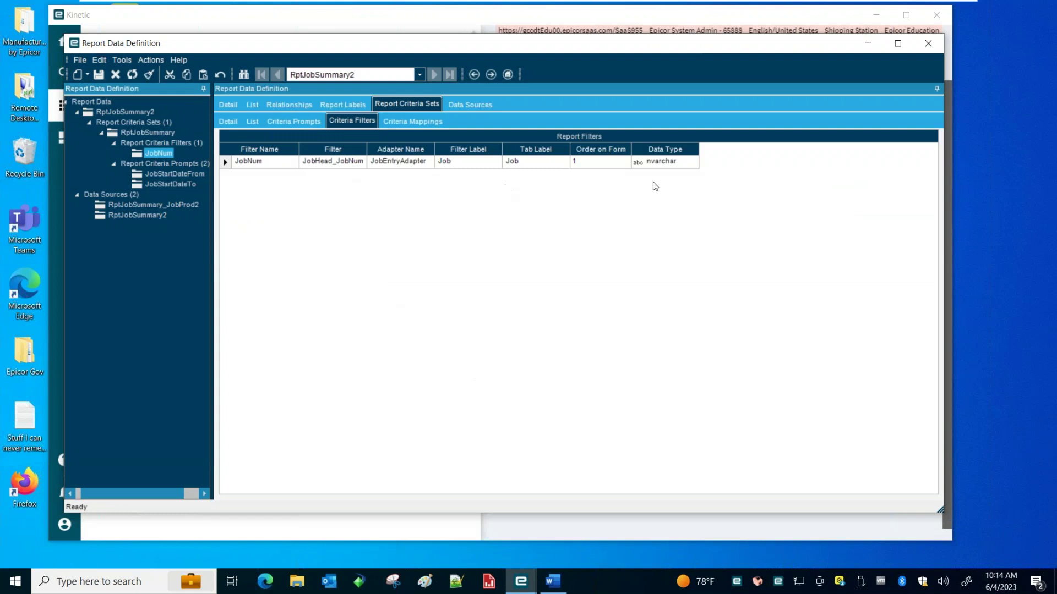
{"action": "left_click", "coordinate": [176, 173]}
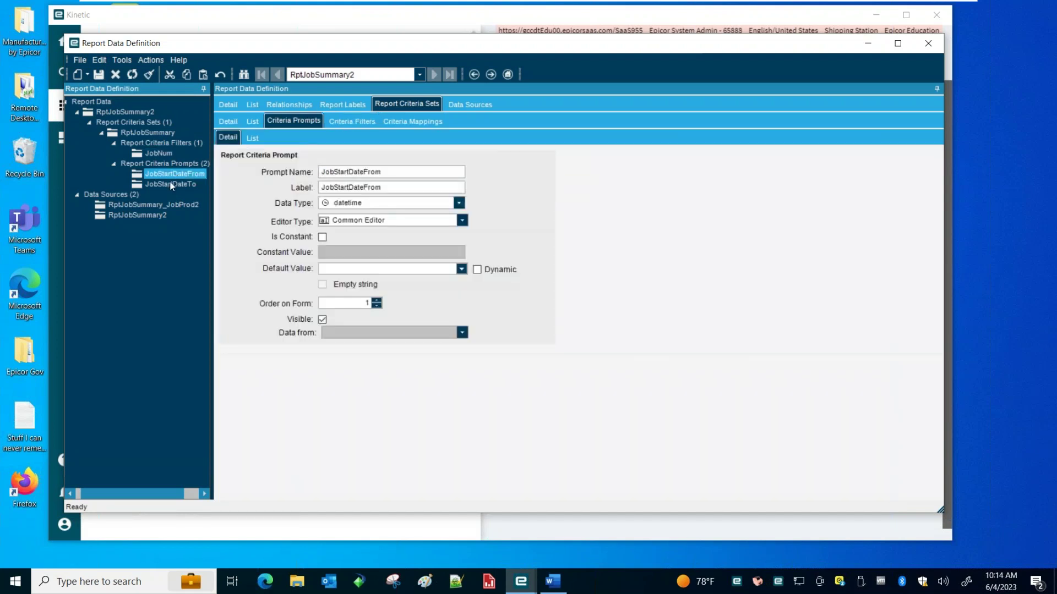
{"action": "left_click", "coordinate": [177, 182]}
{"action": "left_click", "coordinate": [185, 174]}
{"action": "left_click", "coordinate": [235, 105]}
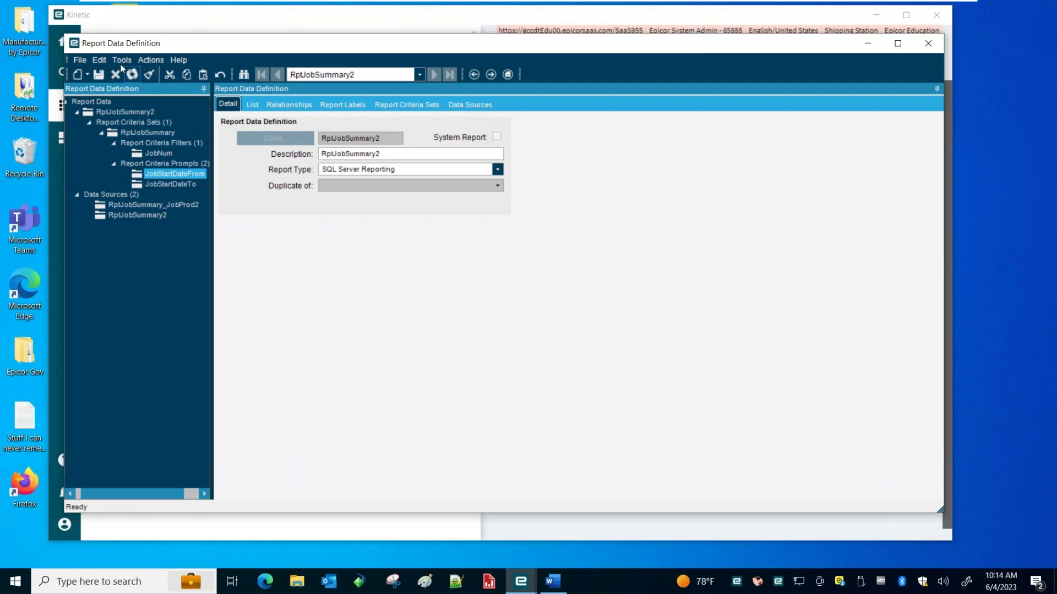
{"action": "left_click", "coordinate": [87, 75]}
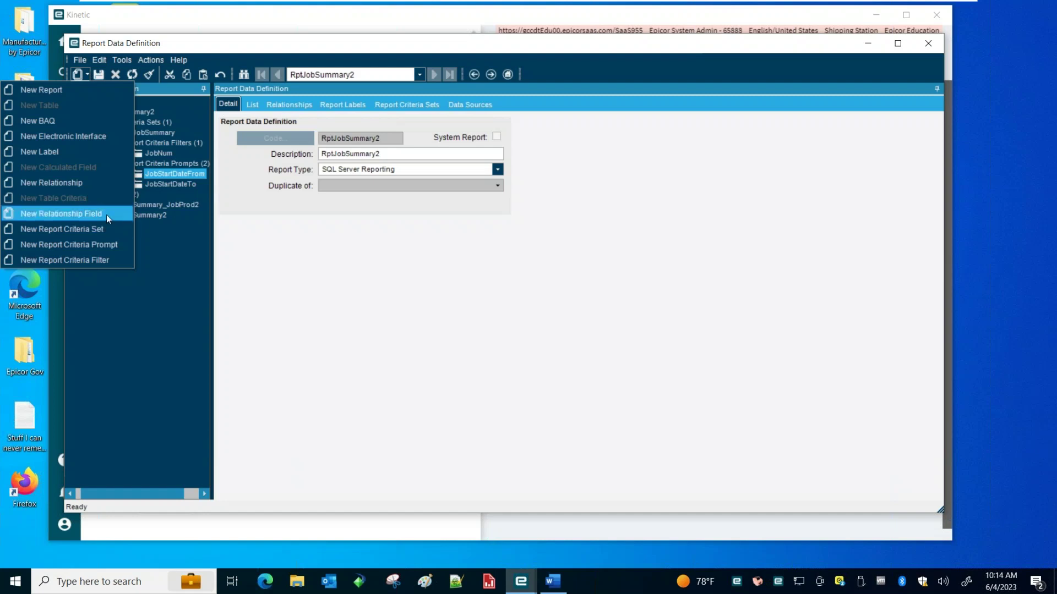
Create and save relationship JobSummary2JobProd: parent RptJobSummary2, child RptJobSummary_JobProd2
{"action": "left_click", "coordinate": [95, 182]}
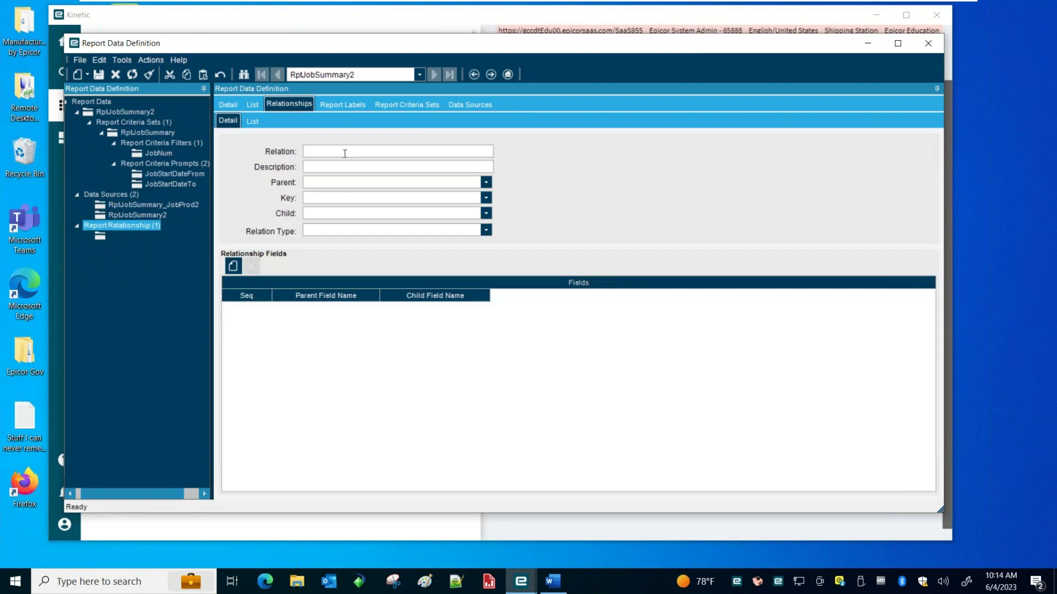
{"action": "type", "text": "JobSummary"}
{"action": "type", "text": "2JobProd"}
{"action": "key", "text": "ctrl+a"}
{"action": "key", "text": "ctrl+c"}
{"action": "left_click", "coordinate": [361, 166]}
{"action": "key", "text": "ctrl+v"}
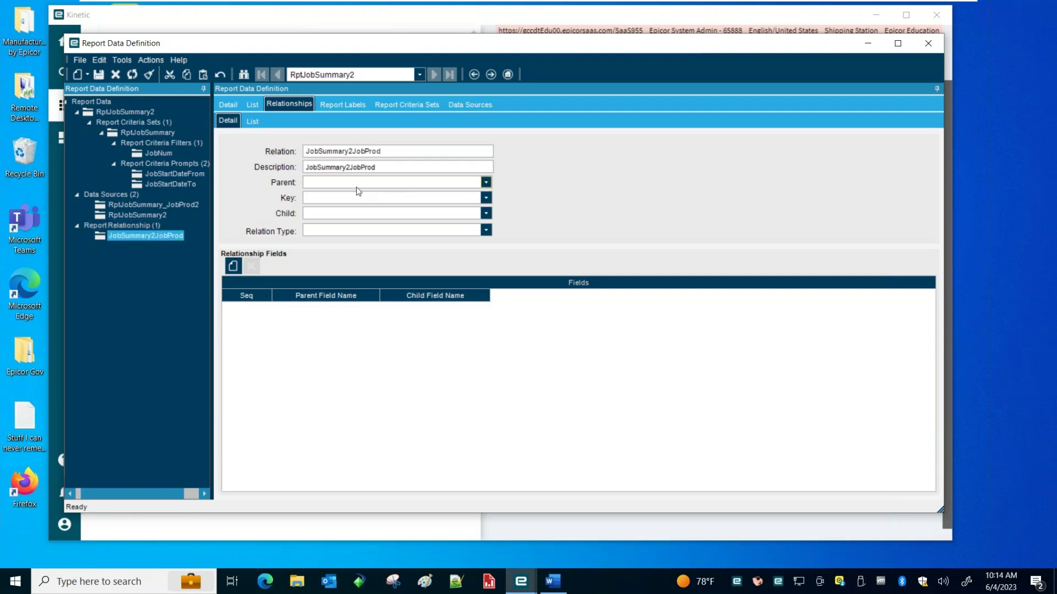
{"action": "left_click", "coordinate": [358, 183]}
{"action": "left_click", "coordinate": [343, 207]}
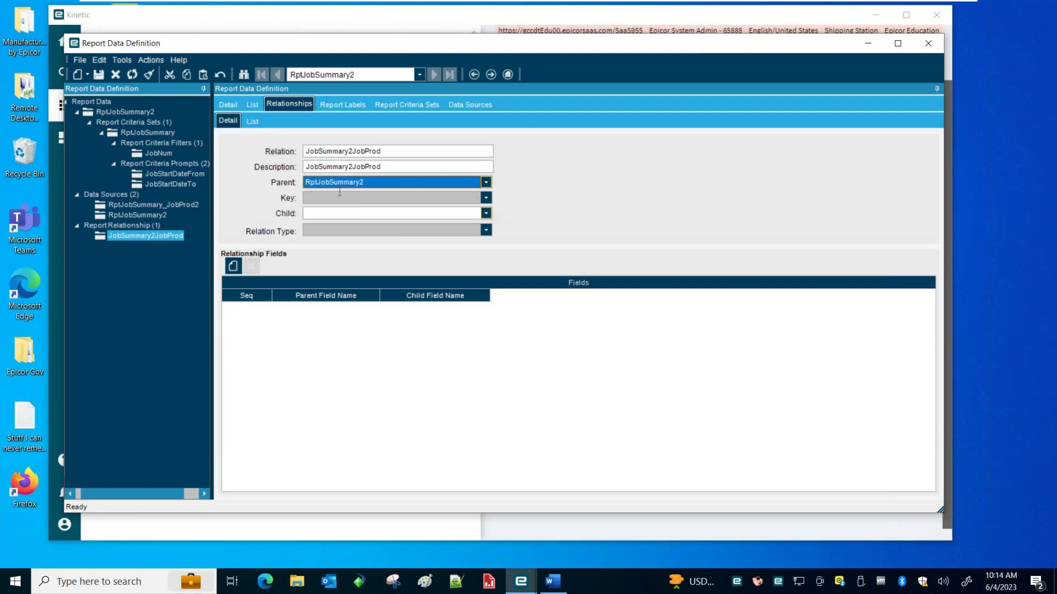
{"action": "left_click", "coordinate": [485, 213]}
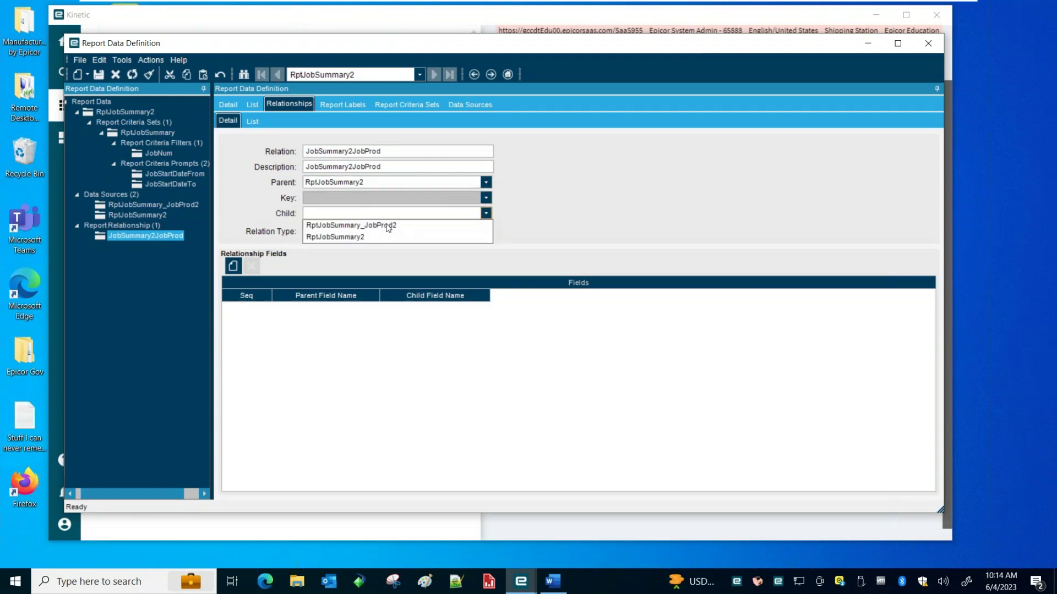
{"action": "left_click", "coordinate": [383, 223]}
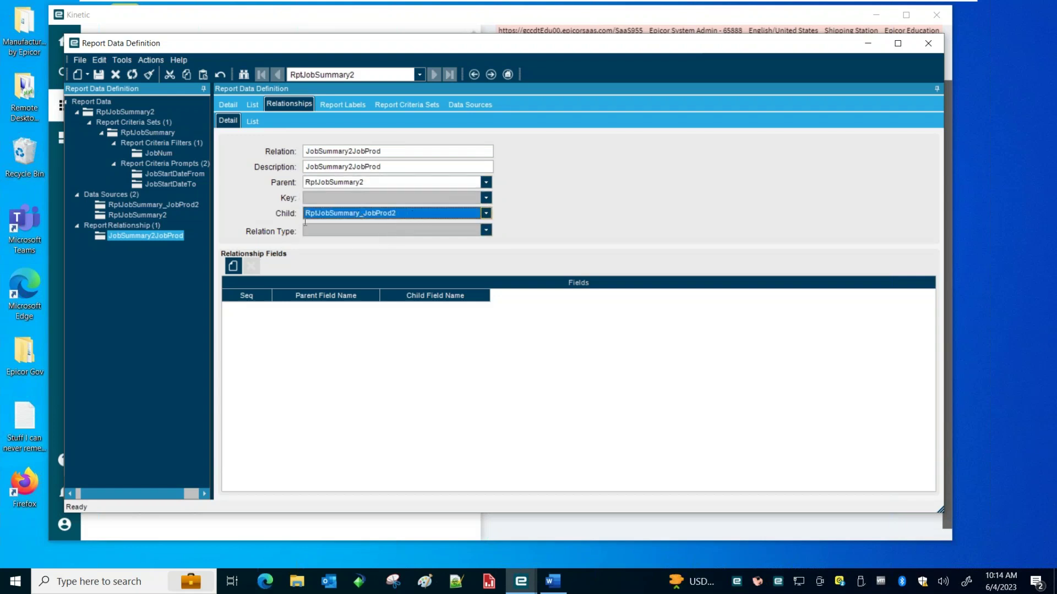
{"action": "left_click", "coordinate": [99, 74]}
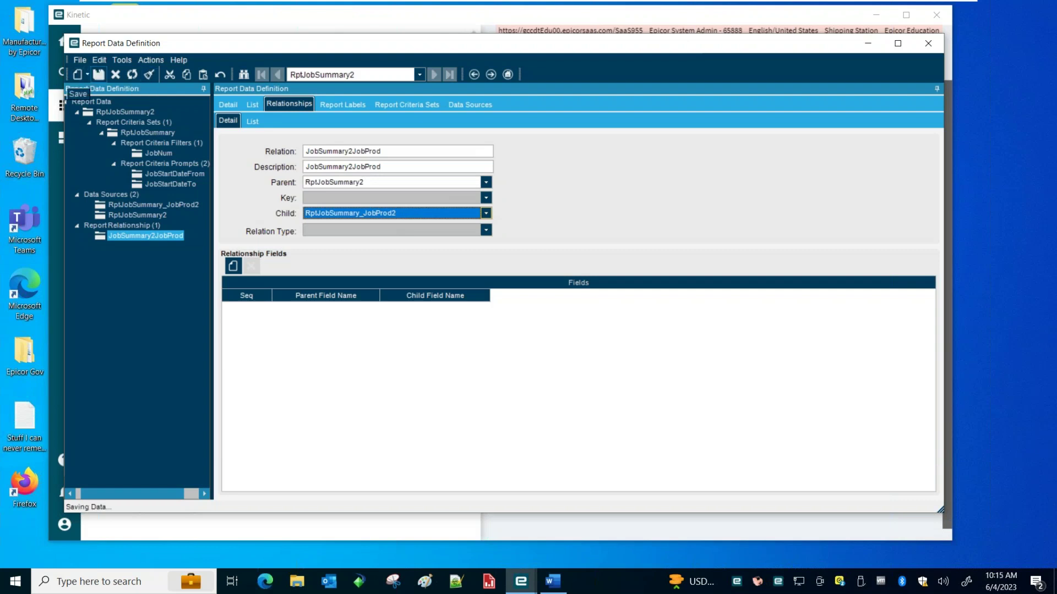
Link JobHead_Company to JobProd_Company and JobHead_JobNum to JobProd_JobNum, then save
{"action": "left_click", "coordinate": [233, 265]}
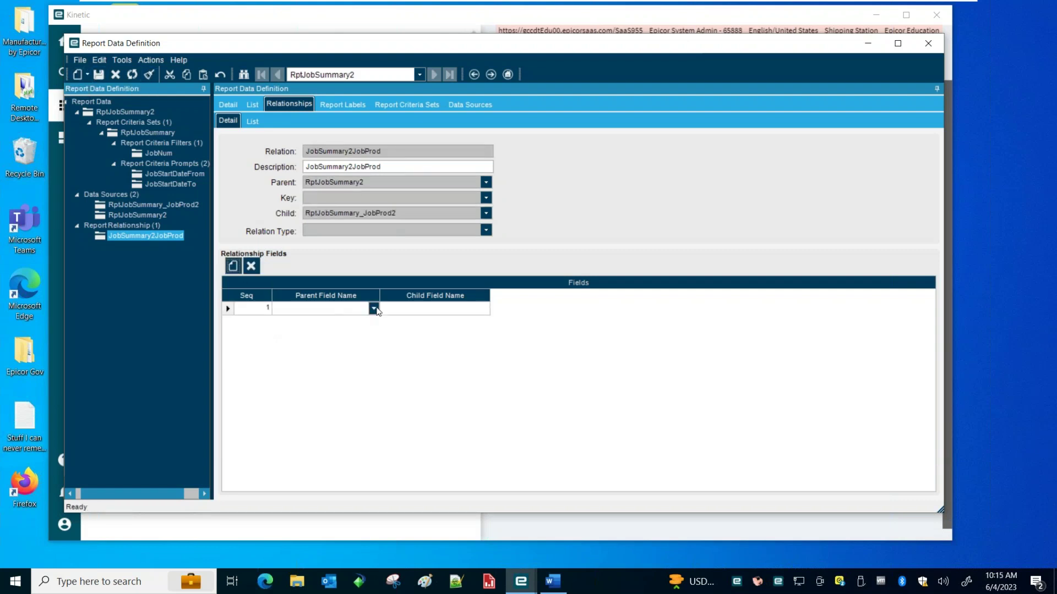
{"action": "left_click", "coordinate": [374, 308]}
{"action": "left_click", "coordinate": [344, 322]}
{"action": "left_click", "coordinate": [466, 310]}
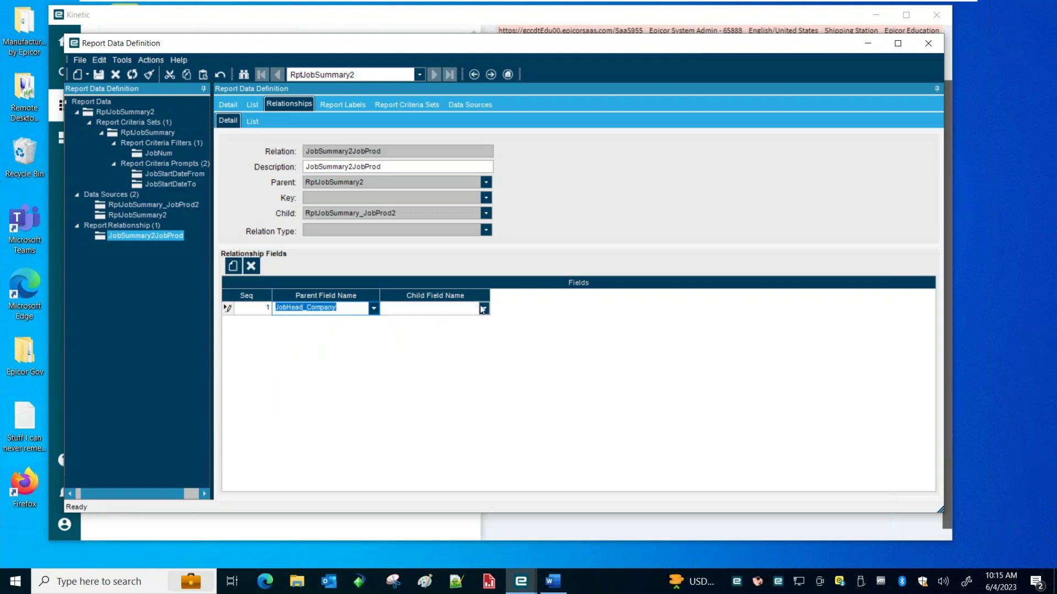
{"action": "left_click", "coordinate": [484, 308]}
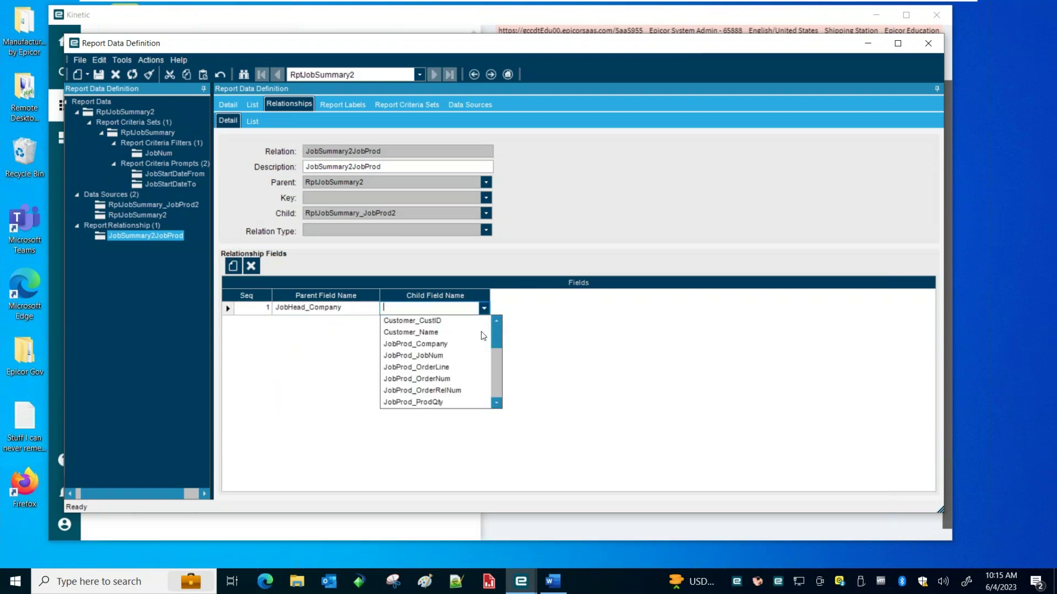
{"action": "left_click", "coordinate": [439, 345]}
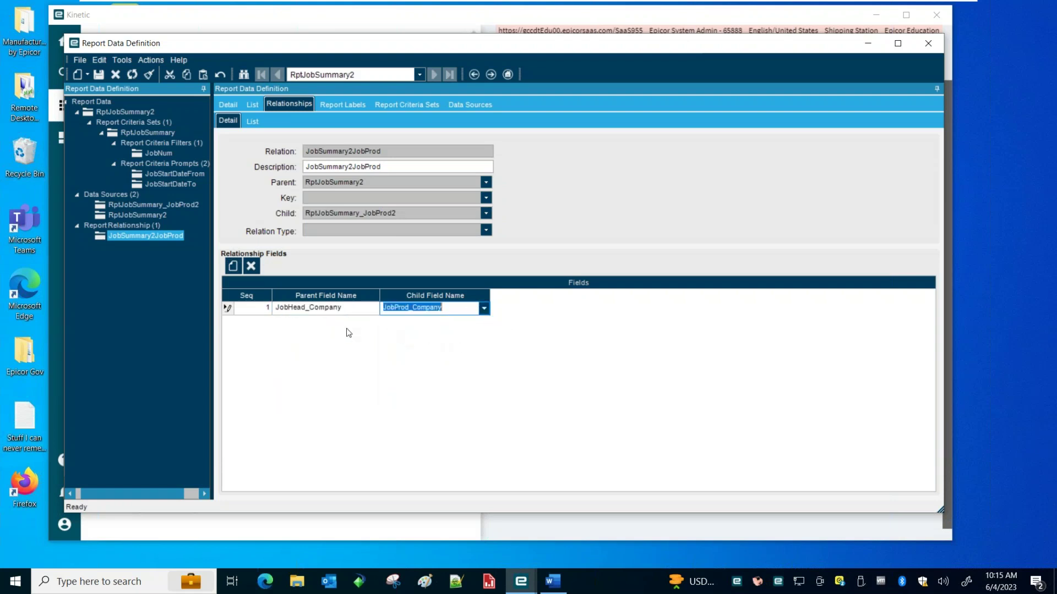
{"action": "left_click", "coordinate": [234, 267]}
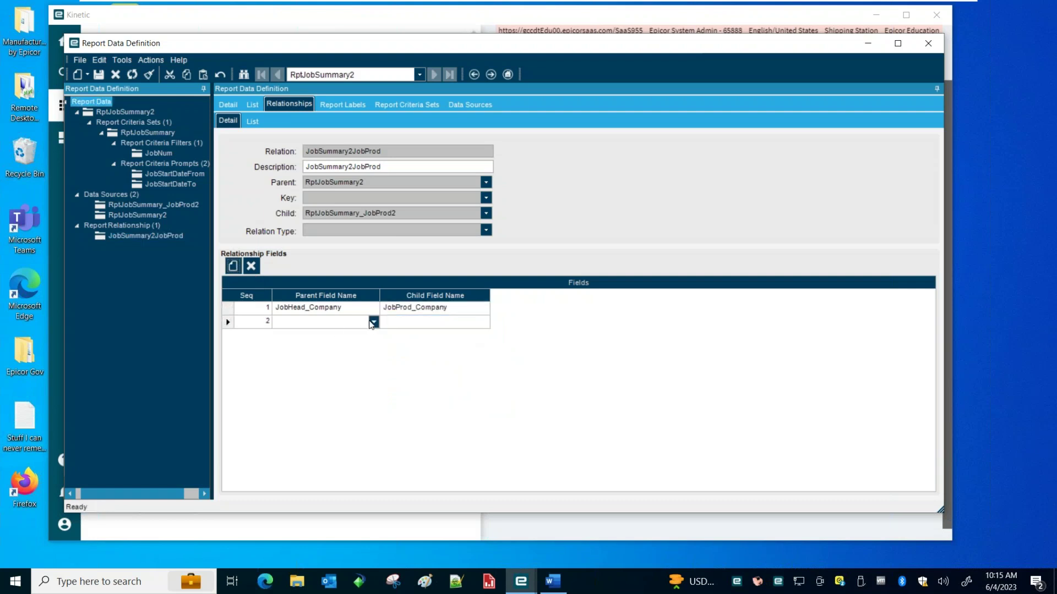
{"action": "left_click", "coordinate": [372, 322]}
{"action": "left_click", "coordinate": [343, 360]}
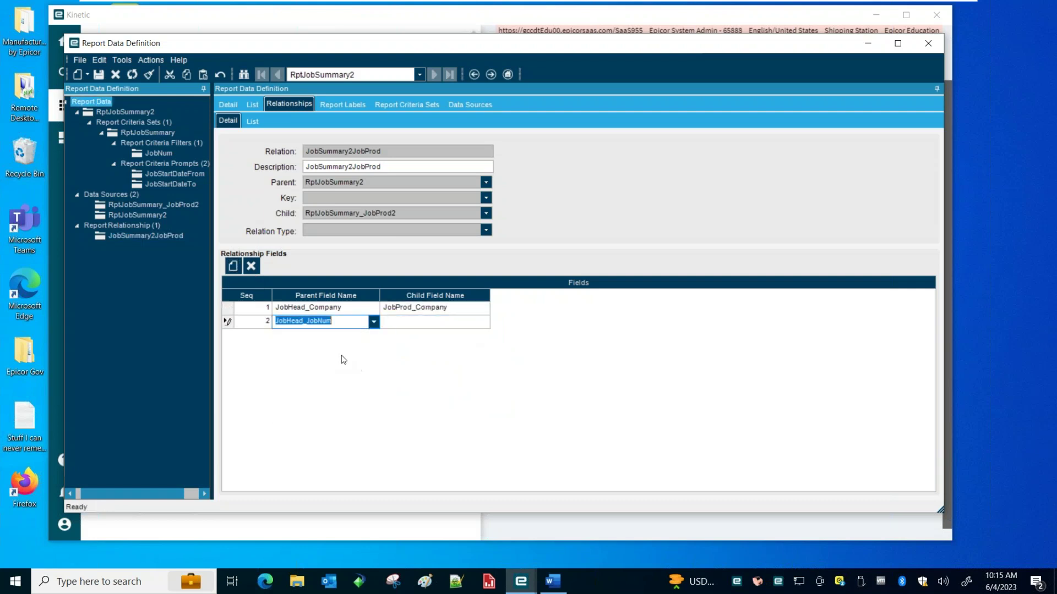
{"action": "left_click", "coordinate": [483, 322]}
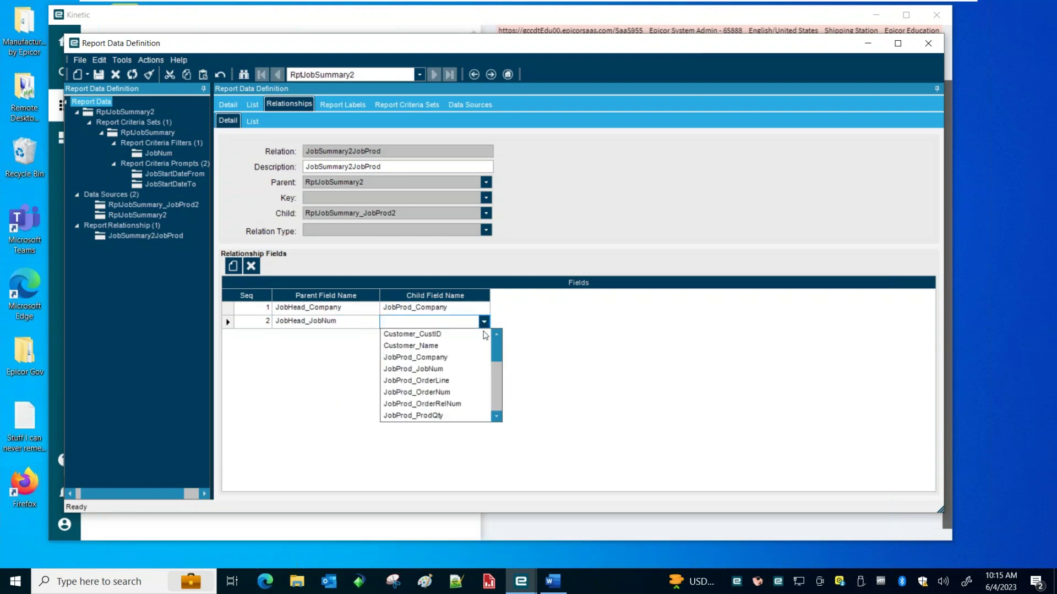
{"action": "left_click", "coordinate": [422, 370]}
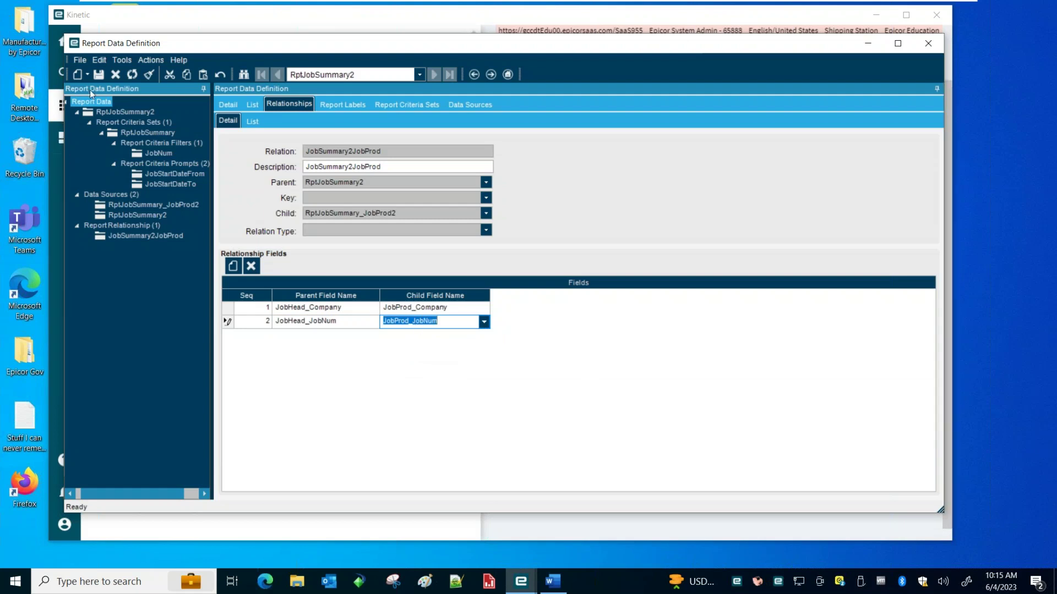
{"action": "left_click", "coordinate": [97, 74]}
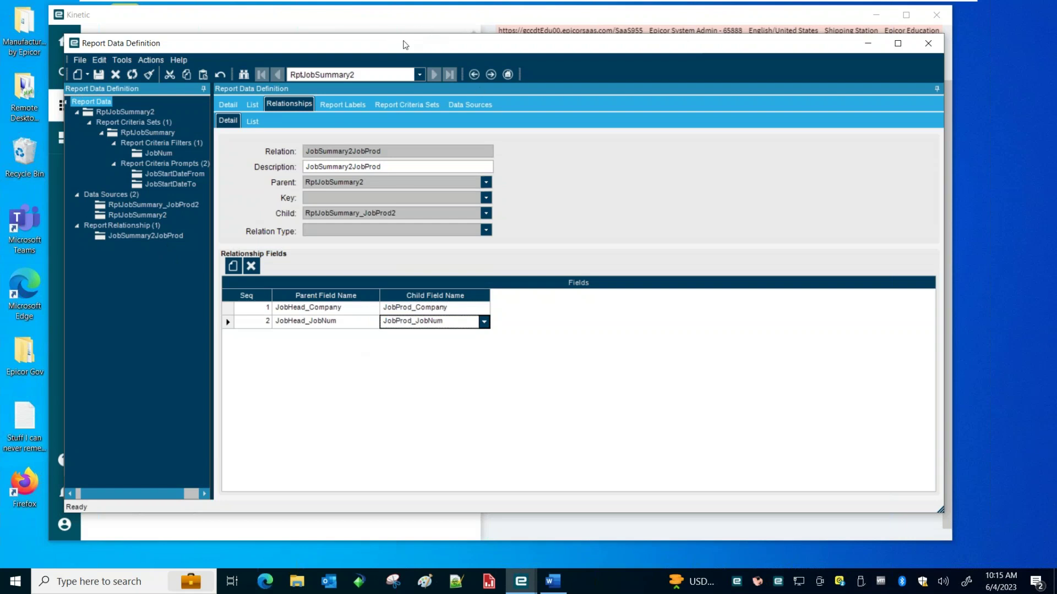
{"action": "left_click_drag", "start_coordinate": [403, 46], "coordinate": [405, 40]}
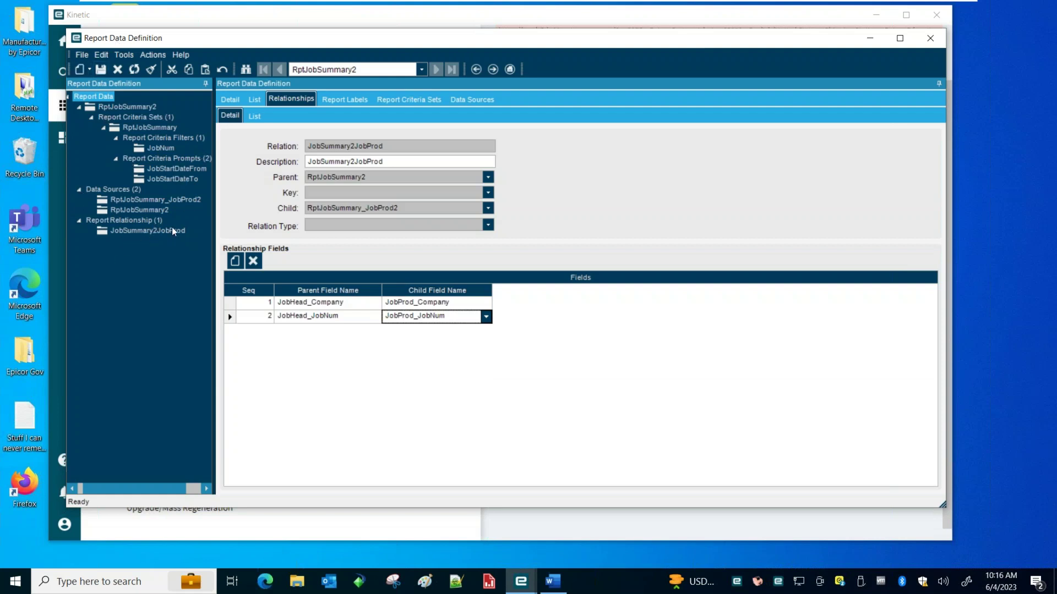
Select the JobSummary2JobProd relationship, then switch to the Word how-to document
{"action": "left_click", "coordinate": [150, 231]}
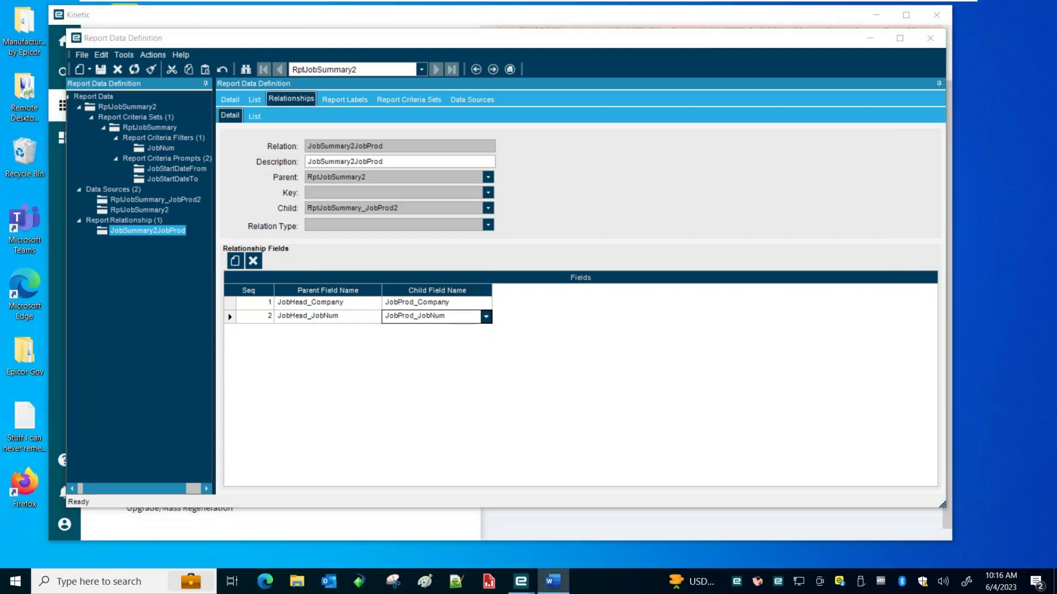
{"action": "left_click", "coordinate": [552, 581]}
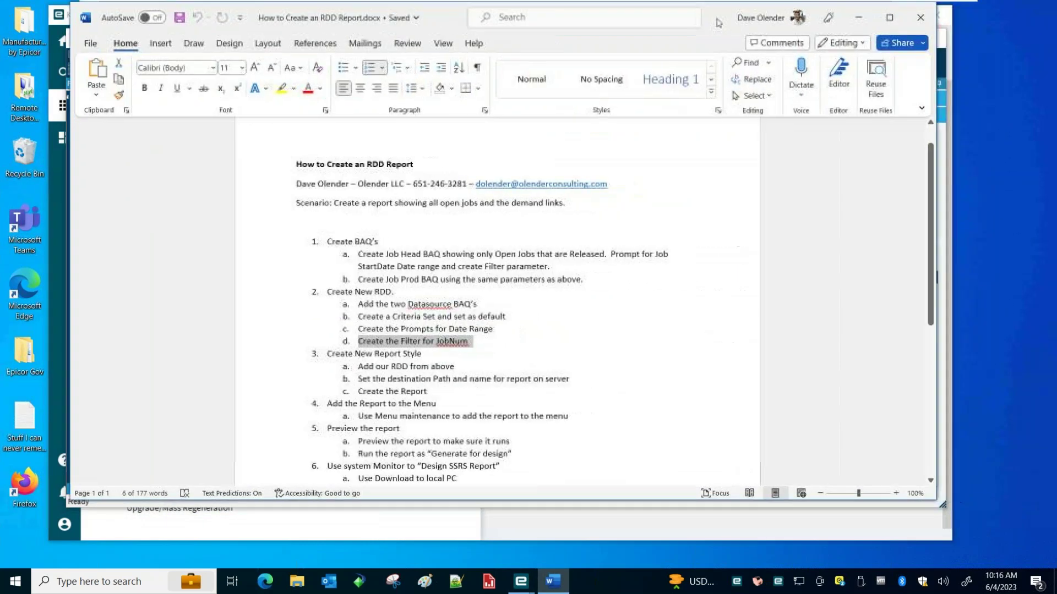
Highlight the Create New Report Style steps in the how-to notes, then minimize Word
{"action": "left_click", "coordinate": [375, 366]}
{"action": "left_click_drag", "start_coordinate": [312, 355], "coordinate": [502, 392]}
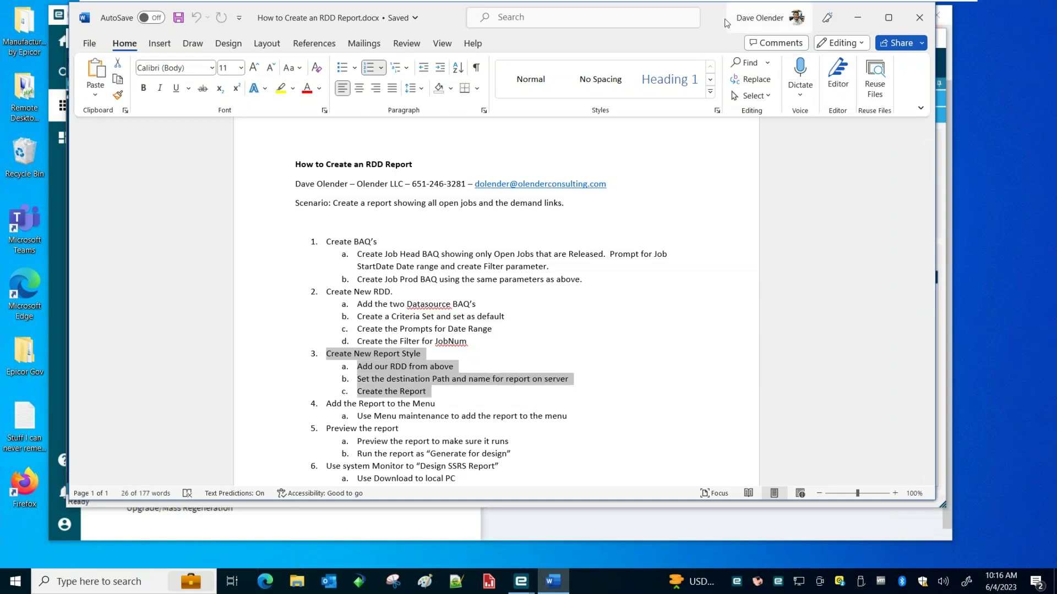
{"action": "left_click", "coordinate": [857, 18]}
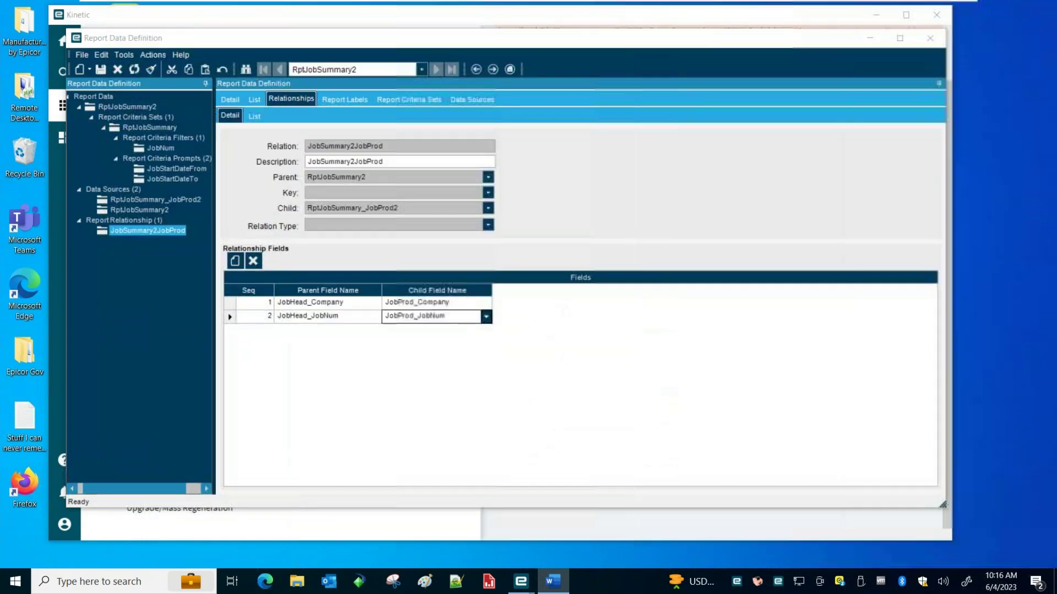
Minimize the Report Data Definition and open Report Style Maintenance from the Reporting menu
{"action": "left_click", "coordinate": [556, 181]}
{"action": "left_click", "coordinate": [868, 40]}
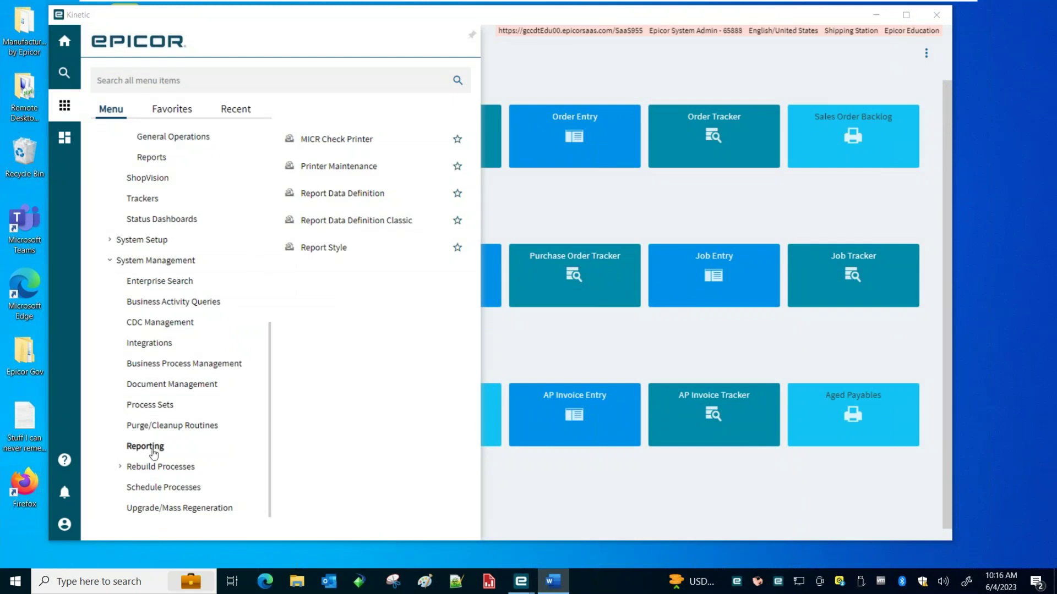
{"action": "left_click", "coordinate": [159, 450]}
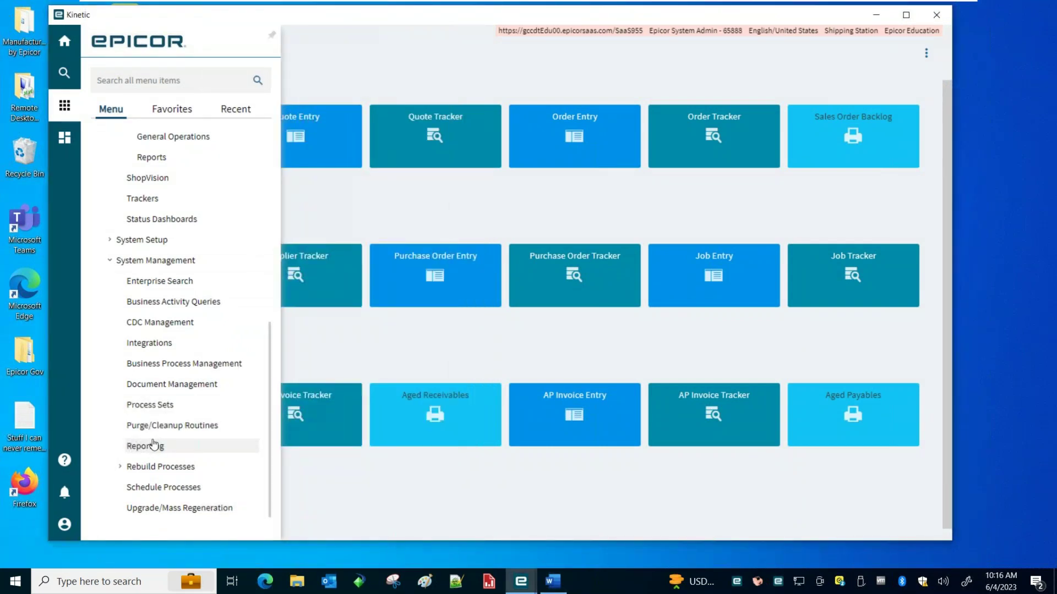
{"action": "left_click", "coordinate": [159, 449]}
{"action": "left_click", "coordinate": [316, 248]}
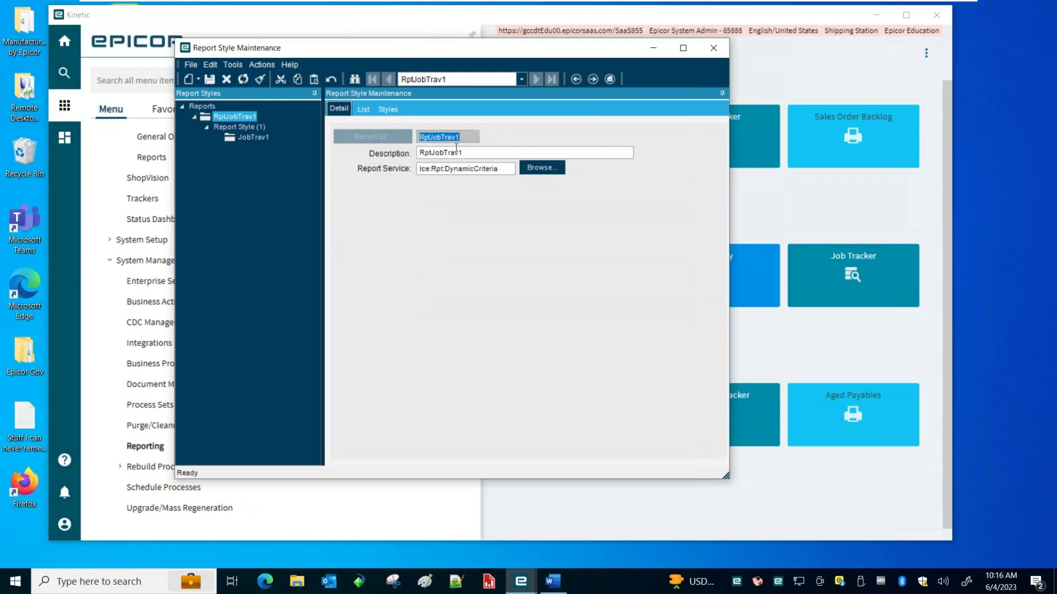
Clear RptJobTrav1 and add a new report with ID and description RptJobSummary2
{"action": "left_click", "coordinate": [261, 79]}
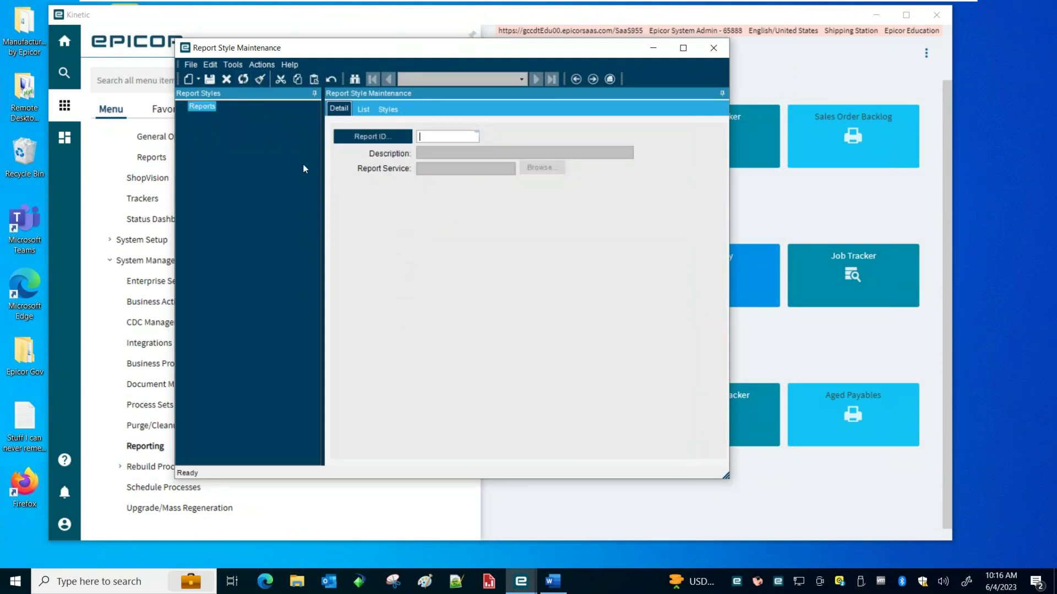
{"action": "left_click", "coordinate": [198, 78]}
{"action": "left_click", "coordinate": [166, 100]}
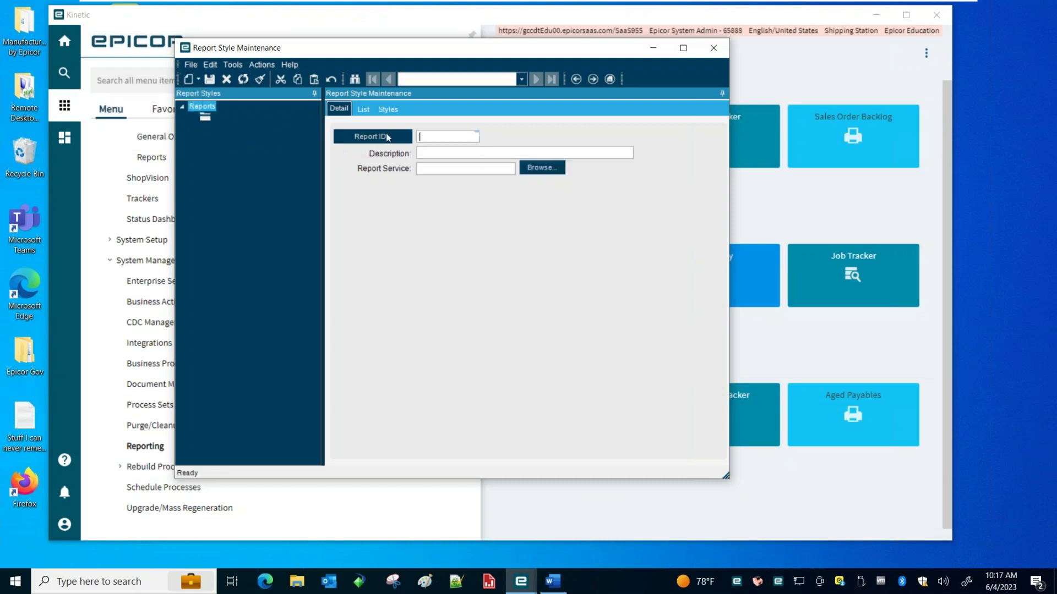
{"action": "type", "text": "R"}
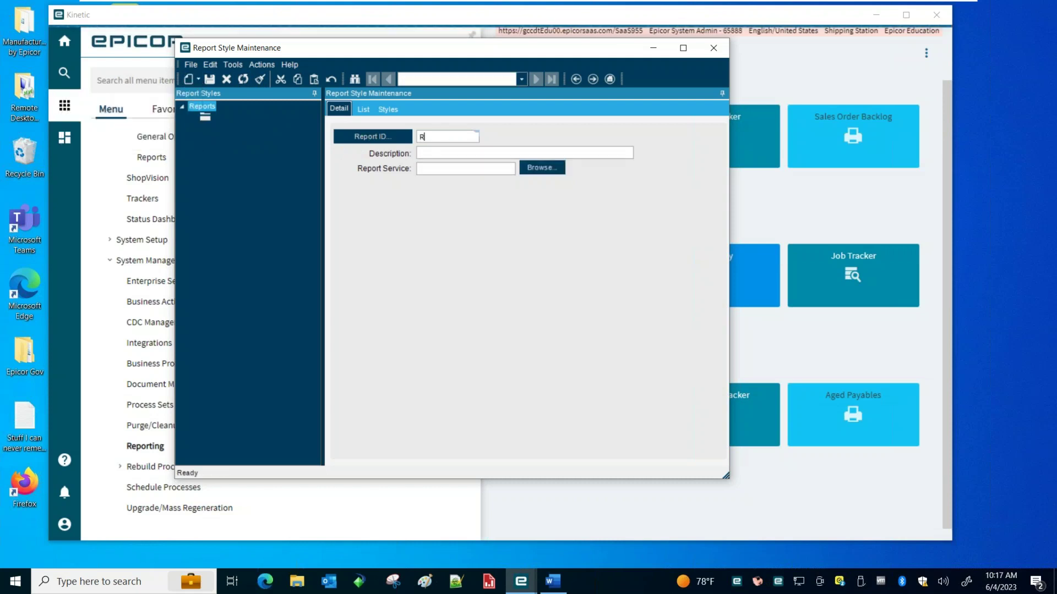
{"action": "type", "text": "ptJobSummary"}
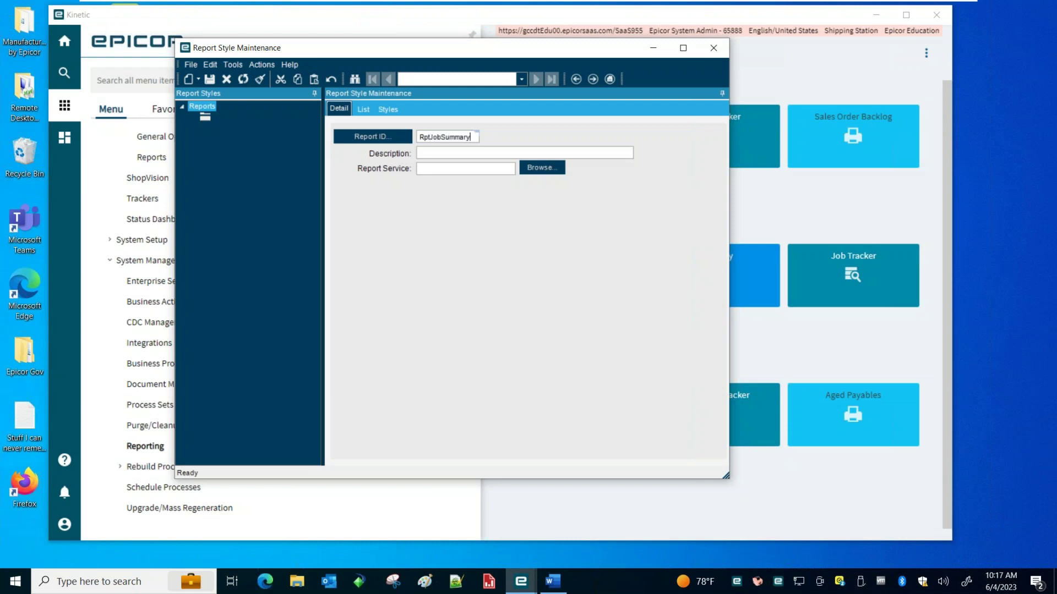
{"action": "type", "text": "2"}
{"action": "key", "text": "Tab"}
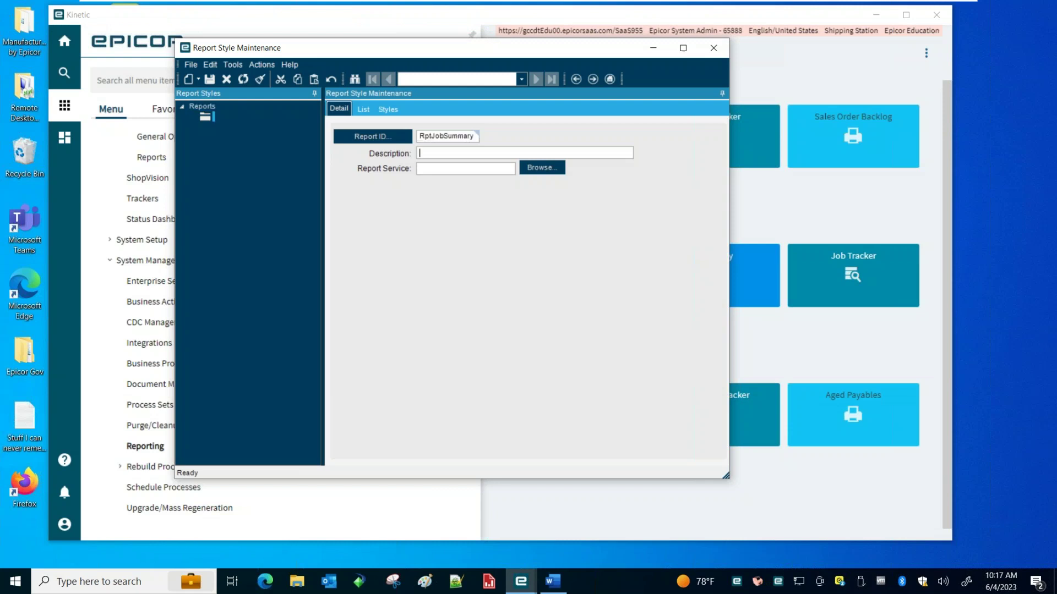
{"action": "type", "text": "RptJobSummary2"}
{"action": "key", "text": "Tab"}
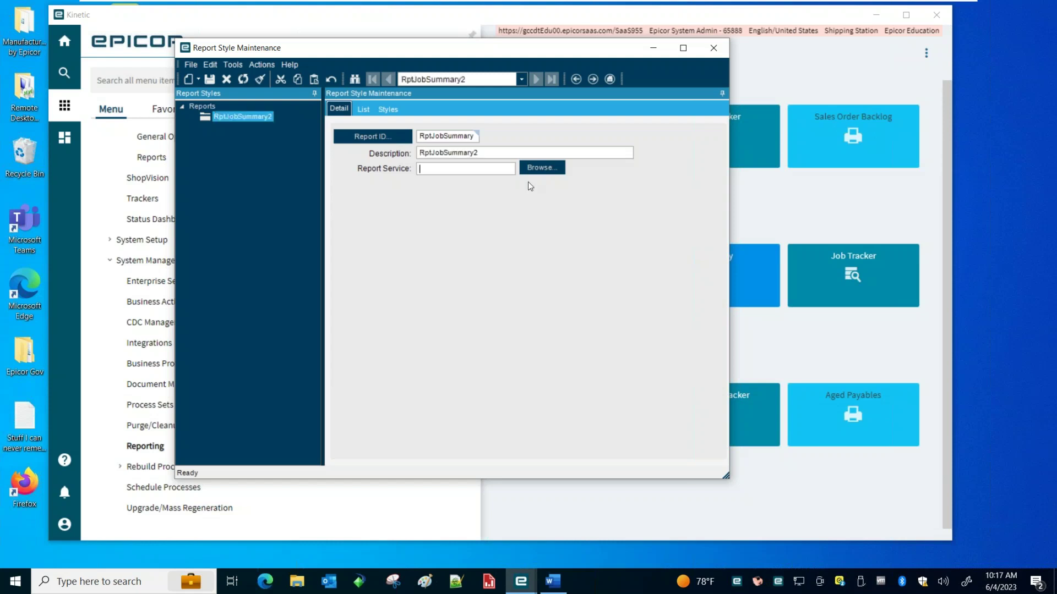
Set the report service to Ice.Contracts.Rpt.DynamicCriteria.dll and save RptJobSummary2
{"action": "left_click", "coordinate": [550, 168]}
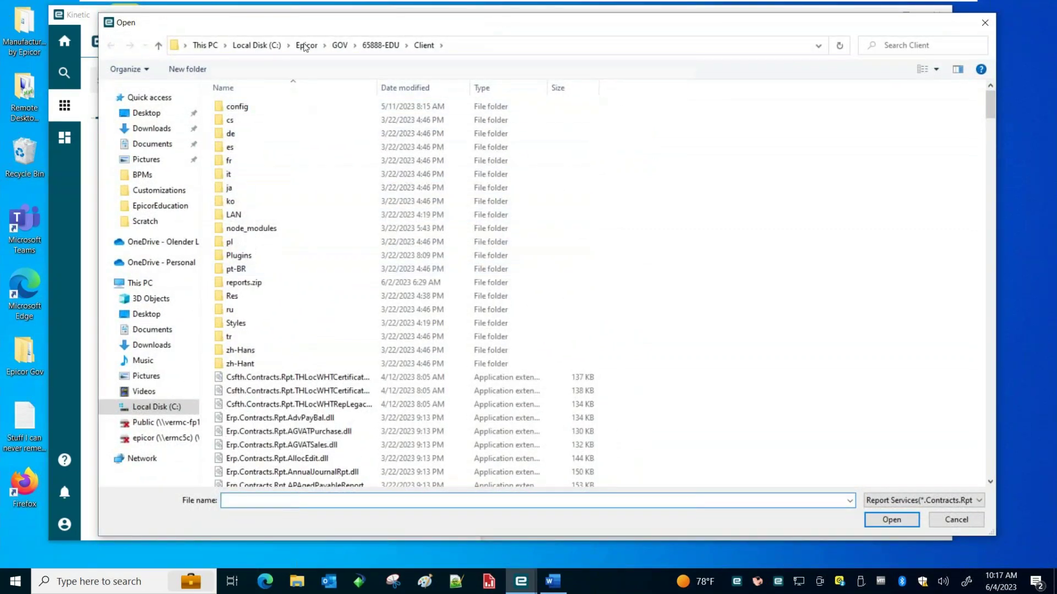
{"action": "left_click_drag", "start_coordinate": [993, 100], "coordinate": [985, 487]}
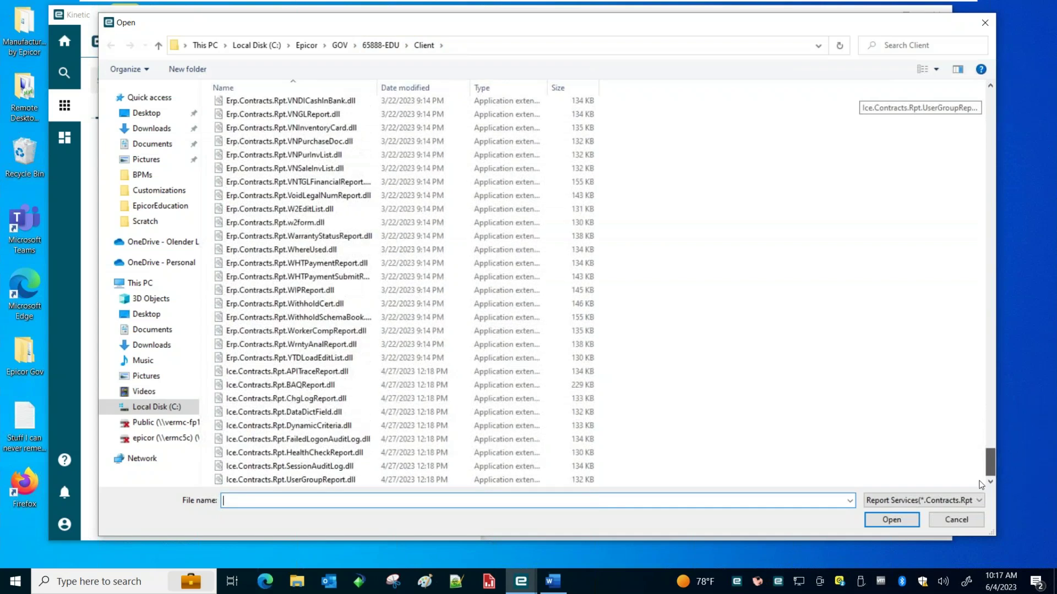
{"action": "left_click", "coordinate": [307, 425]}
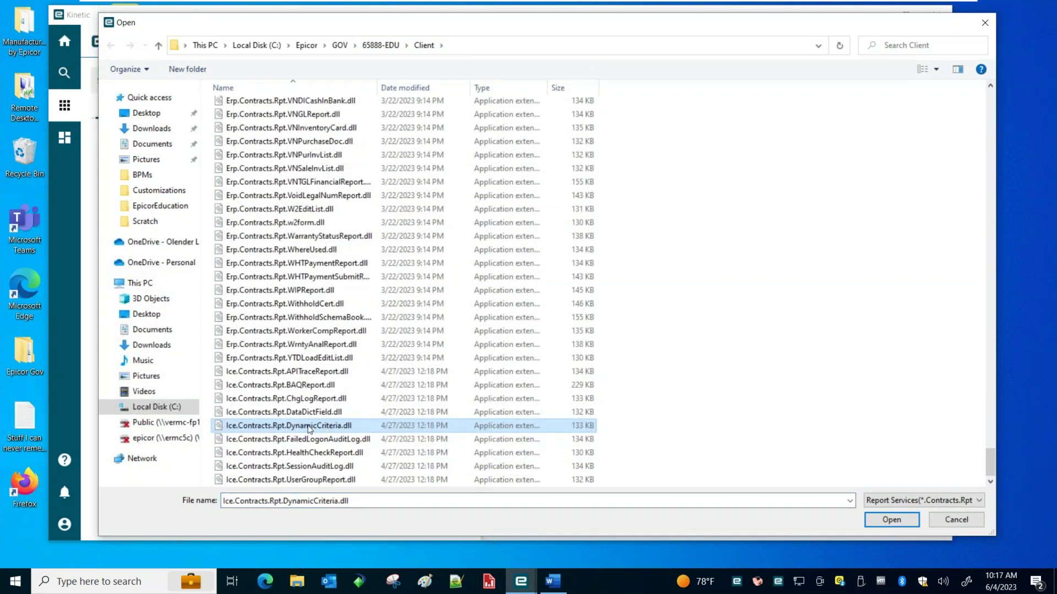
{"action": "double_click", "coordinate": [308, 426]}
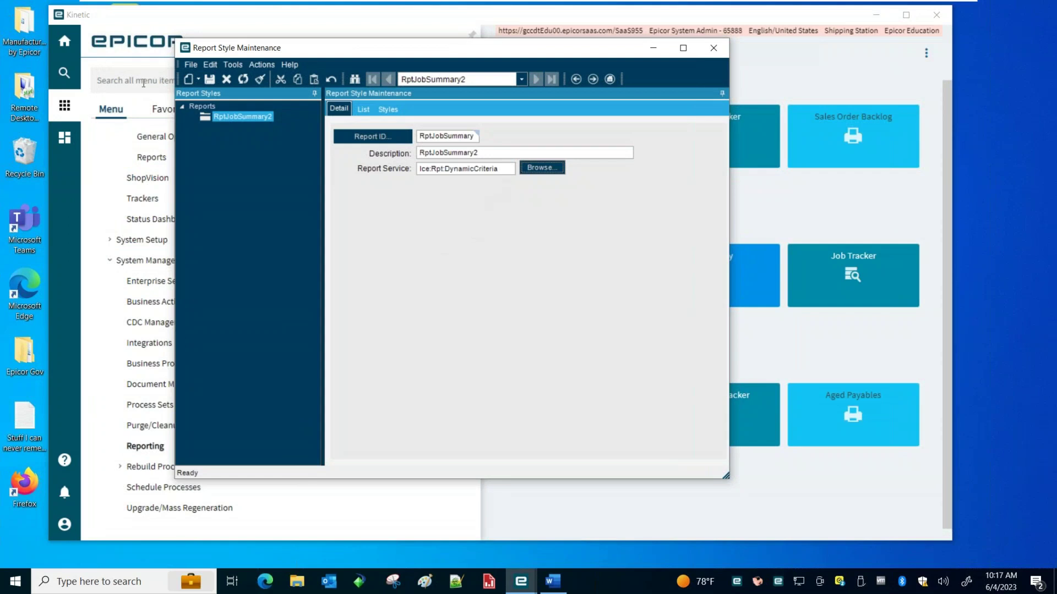
{"action": "left_click", "coordinate": [210, 79]}
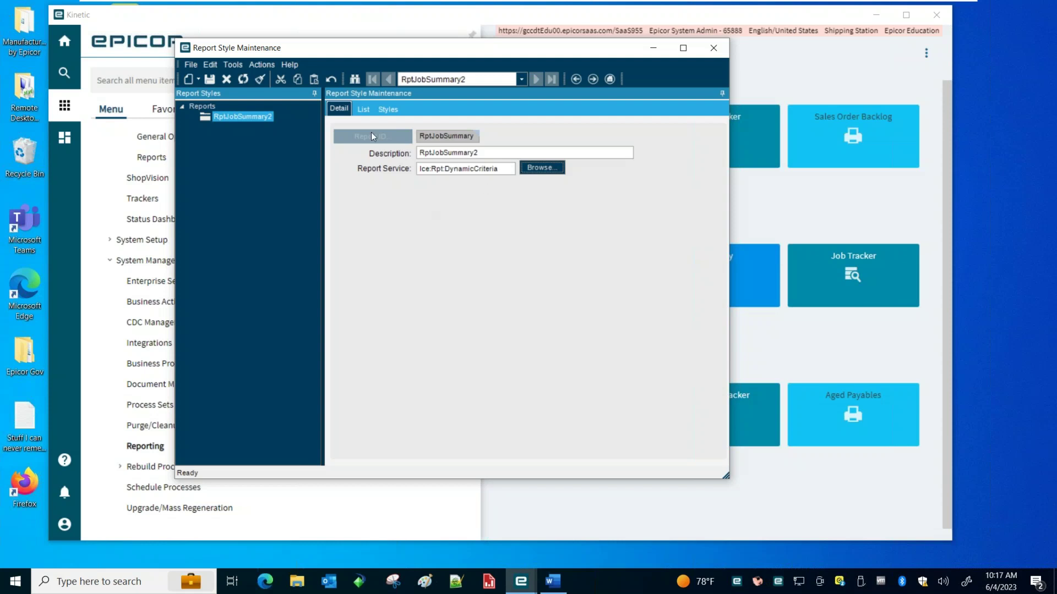
{"action": "left_click_drag", "start_coordinate": [369, 49], "coordinate": [388, 50]}
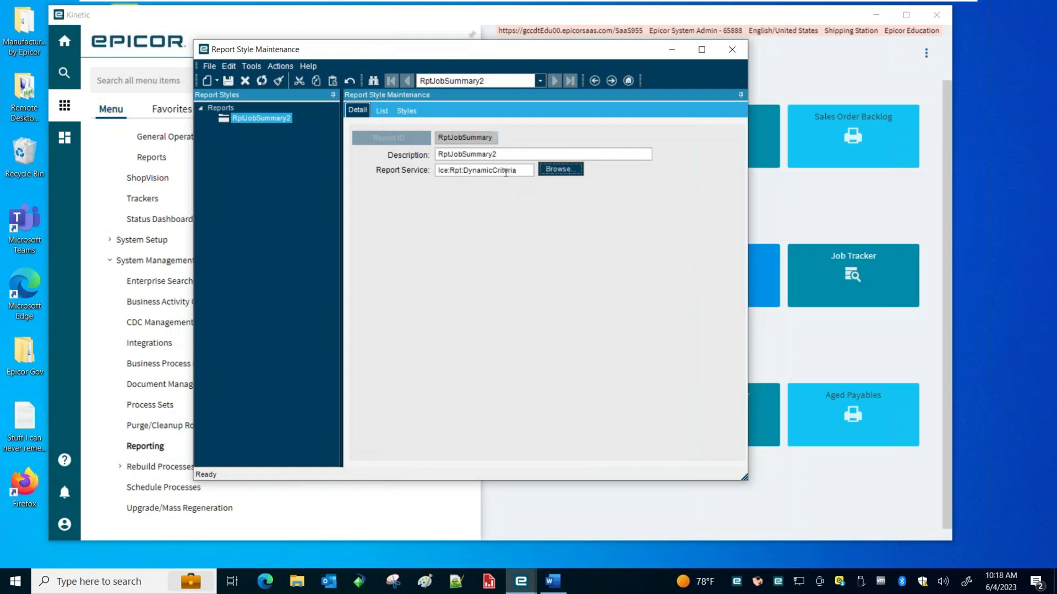
{"action": "left_click", "coordinate": [562, 172]}
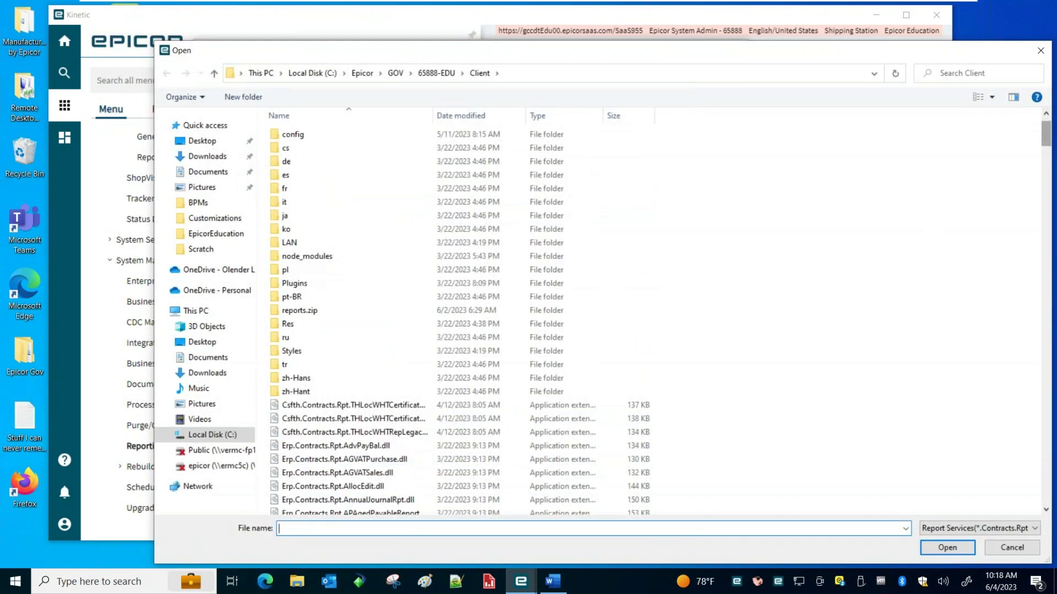
{"action": "scroll", "coordinate": [1037, 132], "scroll_direction": "down", "scroll_amount": 20}
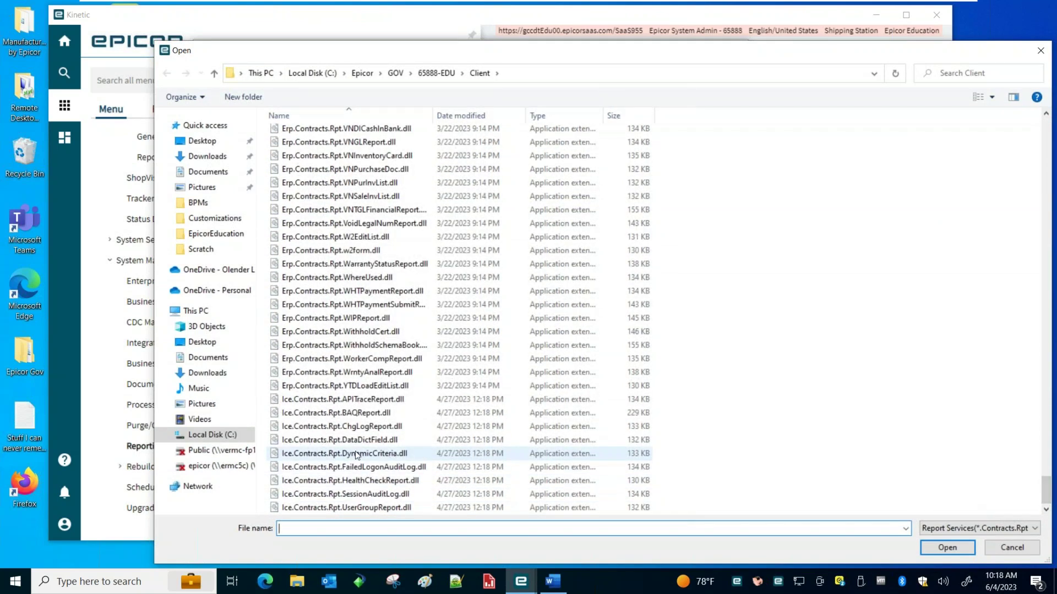
{"action": "left_click", "coordinate": [361, 454]}
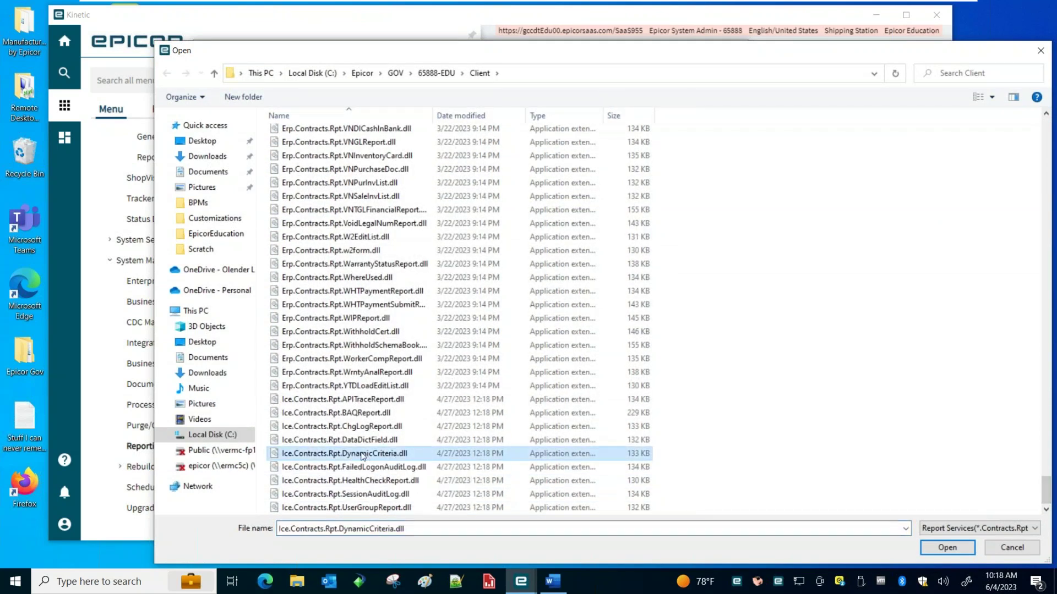
{"action": "double_click", "coordinate": [362, 455]}
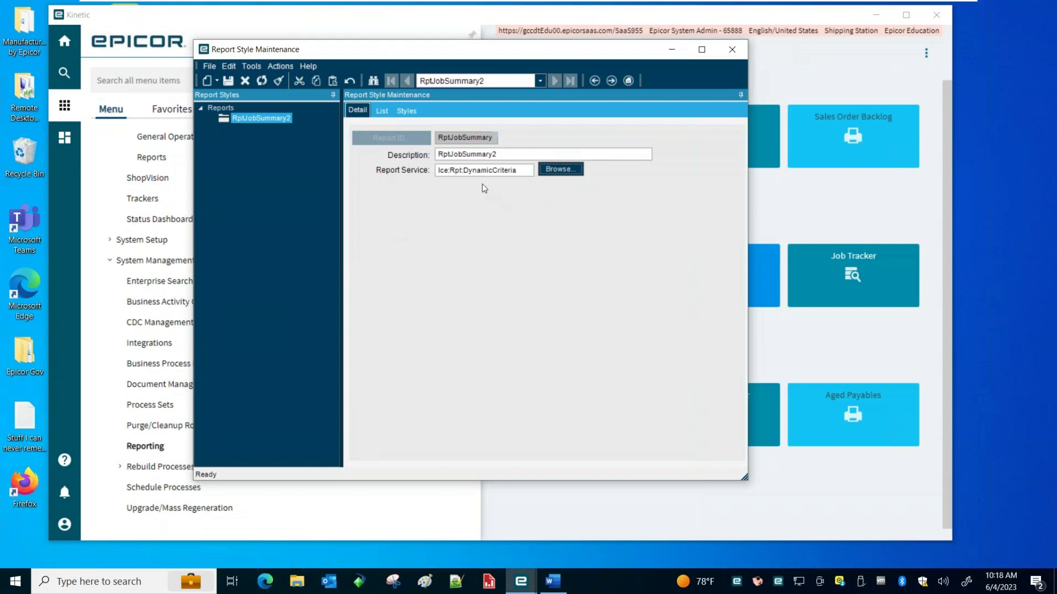
{"action": "left_click_drag", "start_coordinate": [384, 49], "coordinate": [315, 43]}
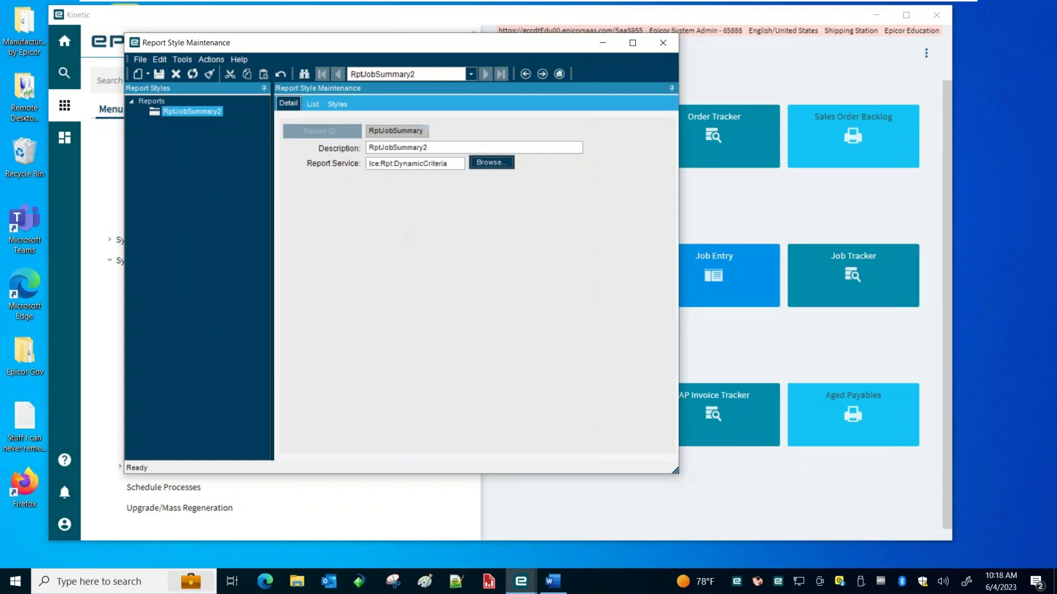
{"action": "mouse_move", "coordinate": [315, 42]}
{"action": "left_mouse_down"}
{"action": "mouse_move", "coordinate": [337, 42]}
{"action": "mouse_move", "coordinate": [319, 41]}
{"action": "left_mouse_up"}
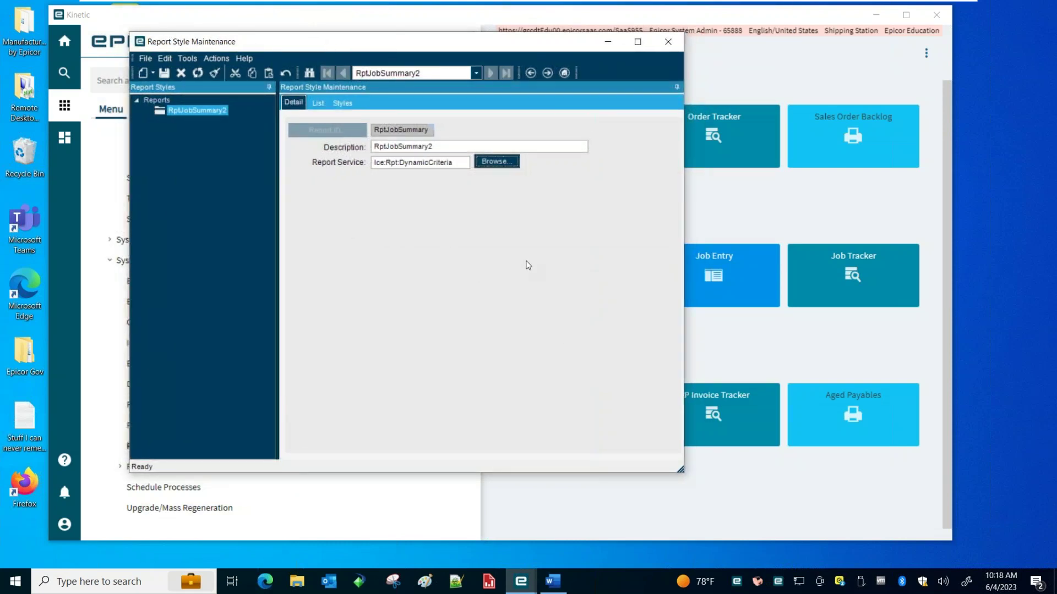
{"action": "left_click_drag", "start_coordinate": [681, 472], "coordinate": [730, 480]}
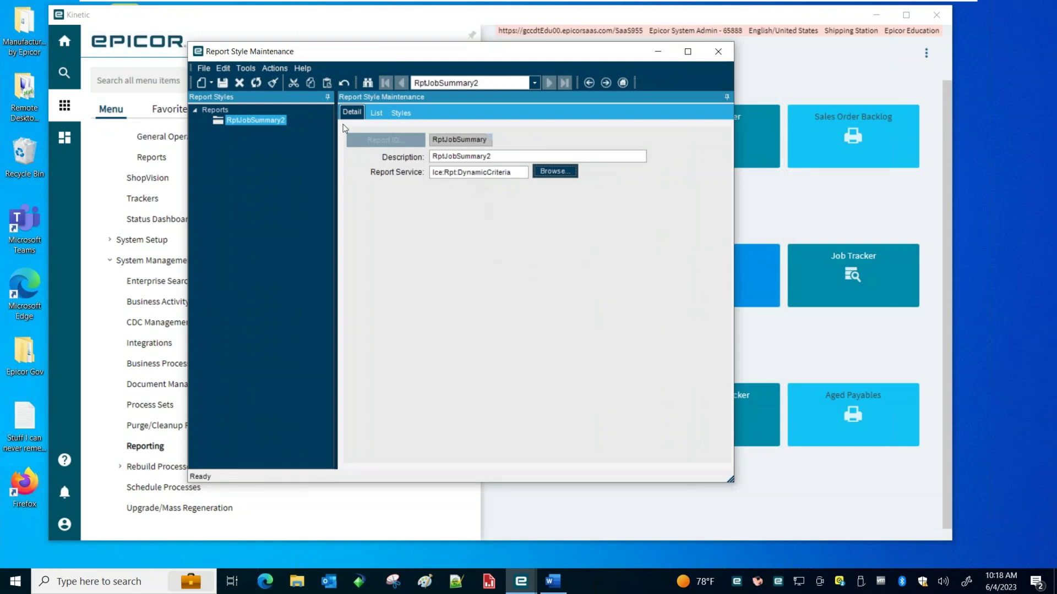
{"action": "left_click", "coordinate": [274, 124]}
Add style 'Rpt Job Summary2' as SQL Server Reporting with the RptJobSummary2 data definition
{"action": "left_click", "coordinate": [210, 82]}
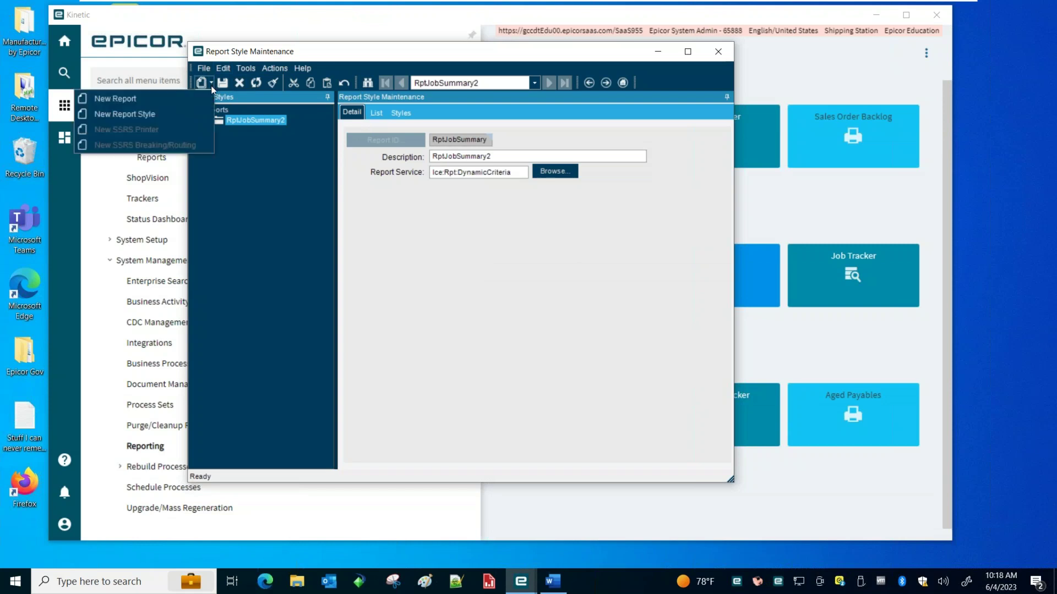
{"action": "left_click", "coordinate": [173, 113]}
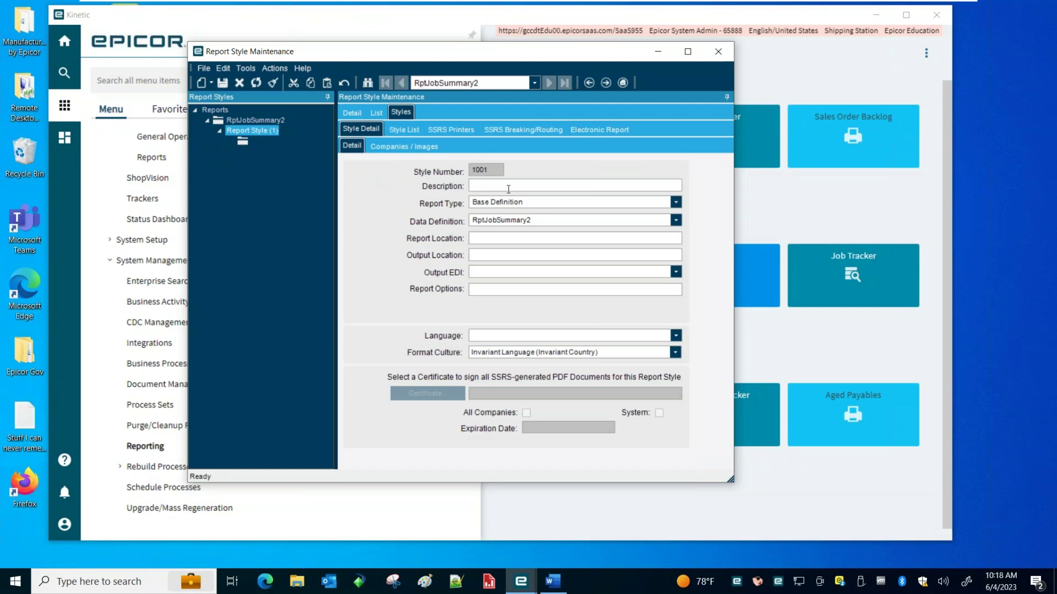
{"action": "left_click", "coordinate": [508, 189]}
{"action": "type", "text": "Rpt Job Summary2"}
{"action": "key", "text": "Tab"}
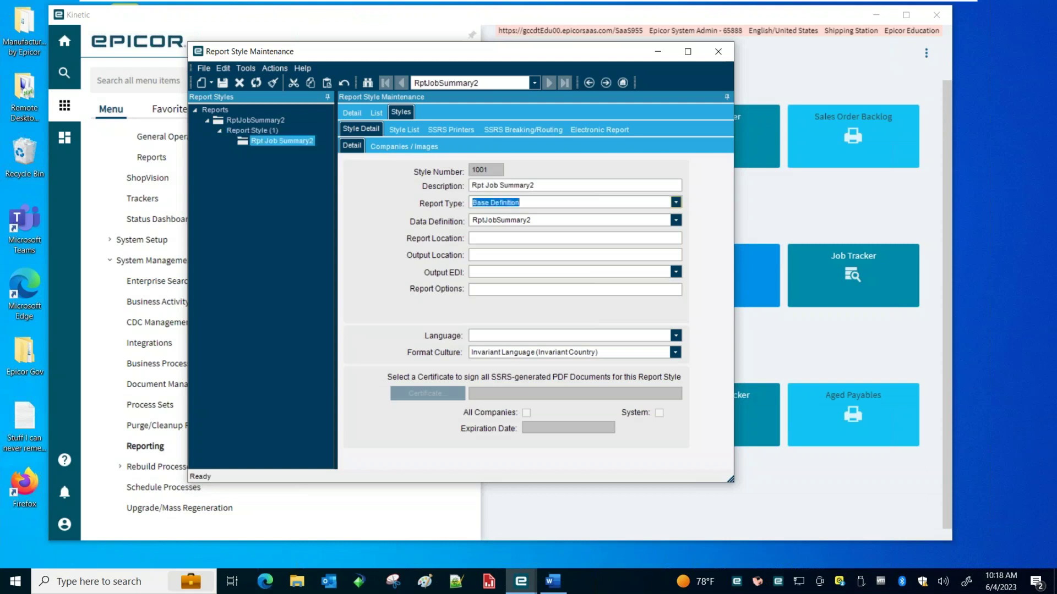
{"action": "left_click", "coordinate": [676, 202]}
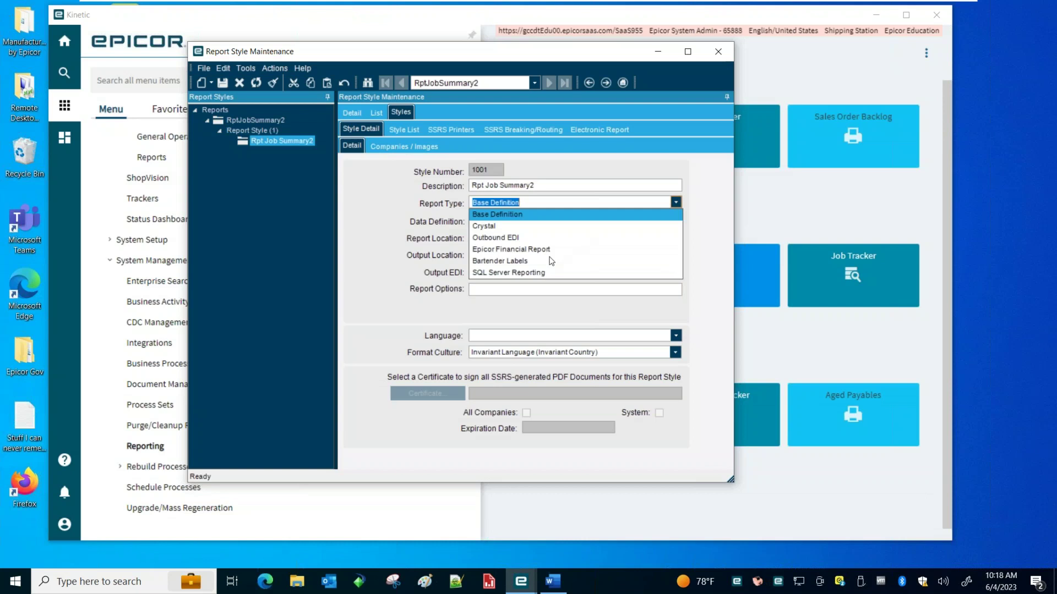
{"action": "left_click", "coordinate": [536, 275]}
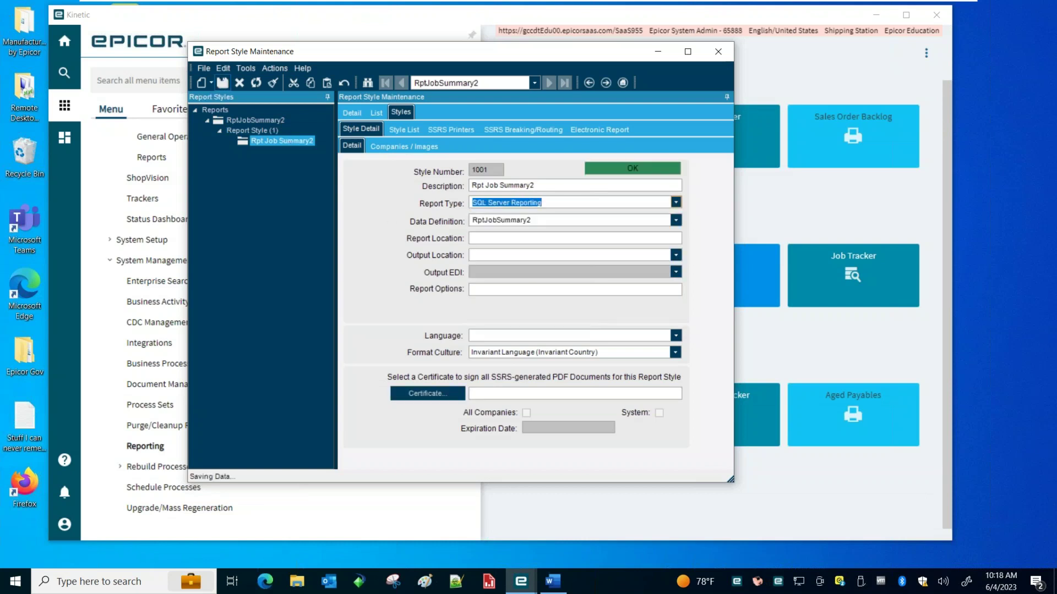
{"action": "left_click", "coordinate": [561, 221]}
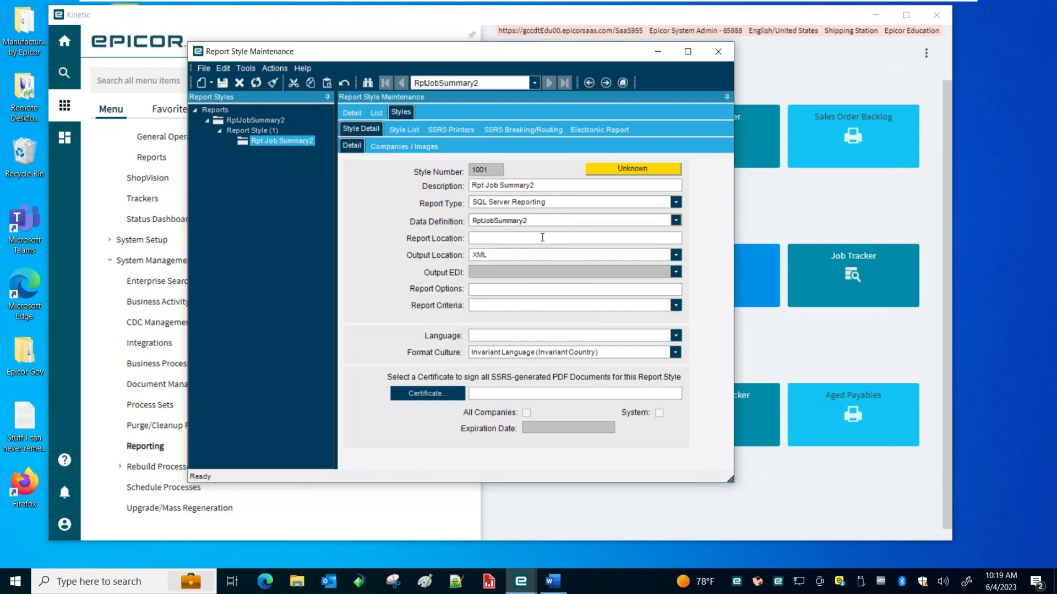
Set report location Reports/CustomReports/RptJobSummary2 and output location Database, then save and refresh
{"action": "left_click", "coordinate": [542, 238]}
{"action": "type", "text": "Reports/CustomReports/RptJob"}
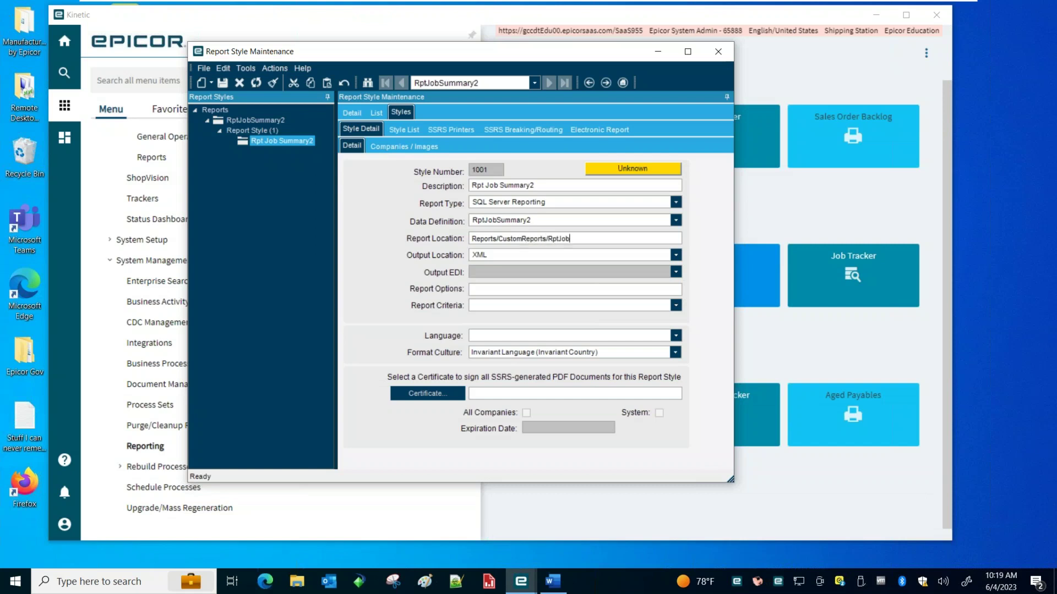
{"action": "type", "text": "Summary2"}
{"action": "left_click", "coordinate": [472, 288]}
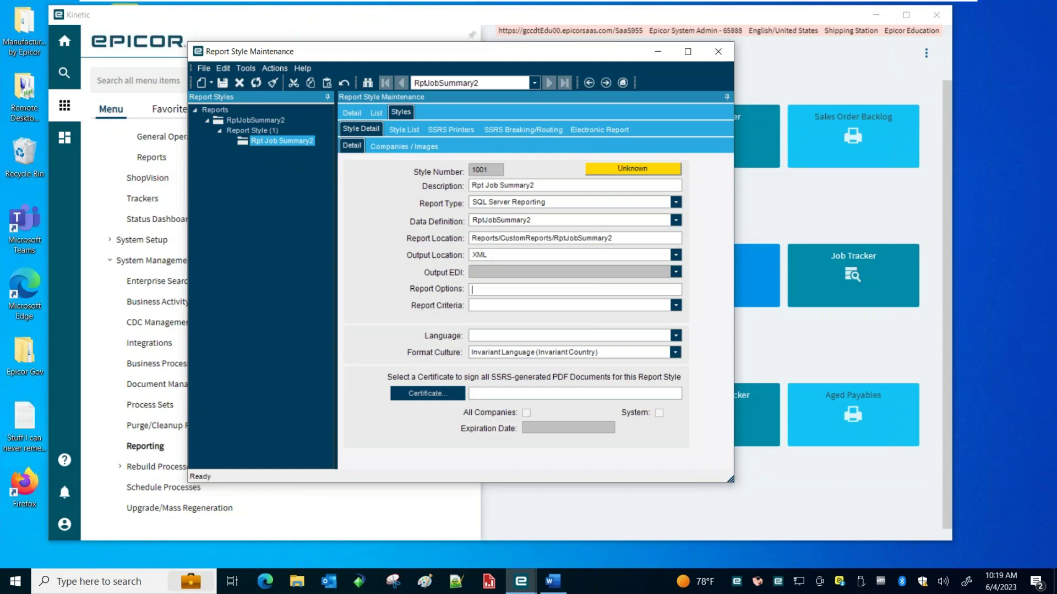
{"action": "left_click", "coordinate": [676, 255]}
{"action": "left_click", "coordinate": [516, 268]}
{"action": "left_click", "coordinate": [222, 83]}
{"action": "left_click", "coordinate": [256, 83]}
Choose RptJobSummary as the style's report criteria set
{"action": "left_click", "coordinate": [675, 305]}
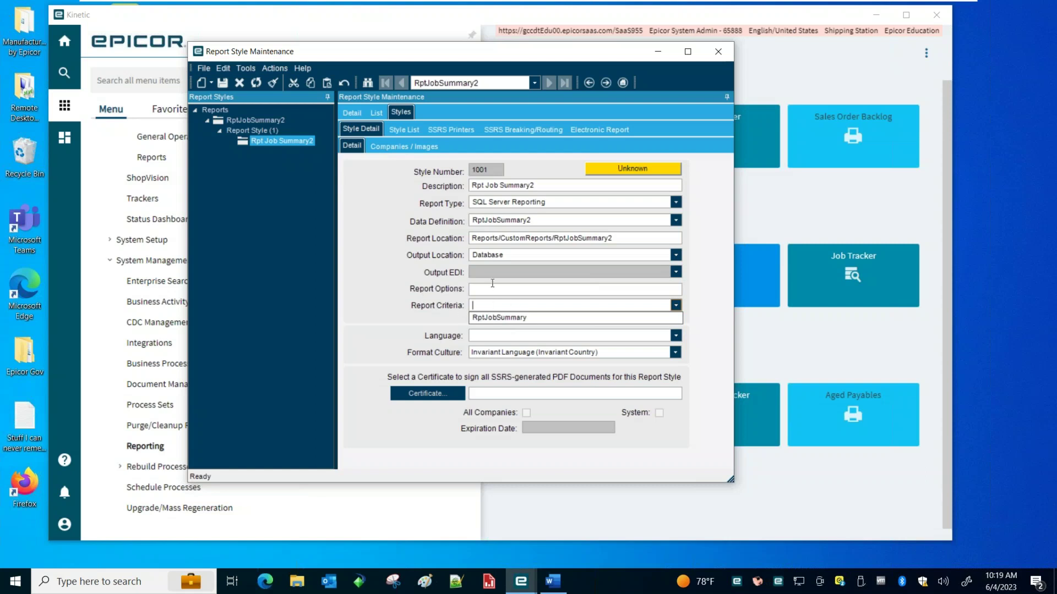
{"action": "left_click", "coordinate": [504, 319]}
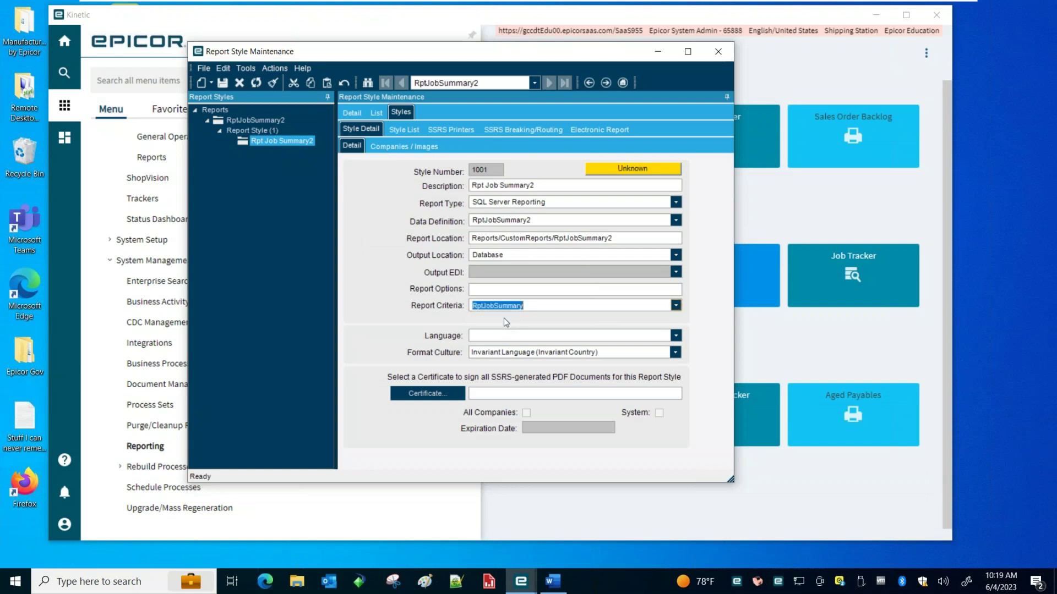
{"action": "left_click", "coordinate": [536, 306]}
Save style 1001 with the RptJobSummary criteria and show its Actions menu
{"action": "left_click_drag", "start_coordinate": [417, 58], "coordinate": [381, 51]}
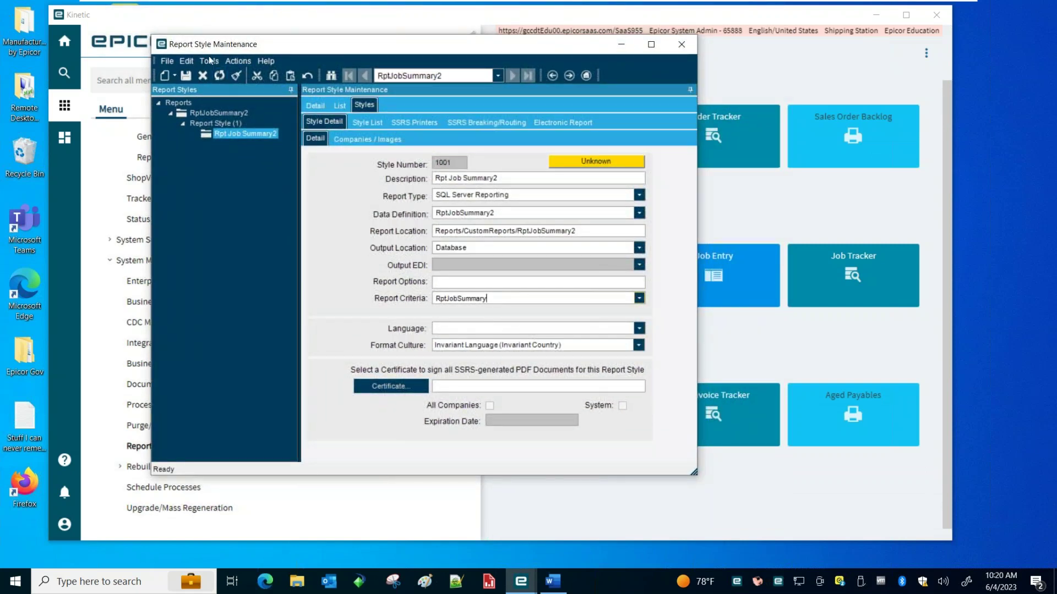
{"action": "left_click", "coordinate": [185, 76]}
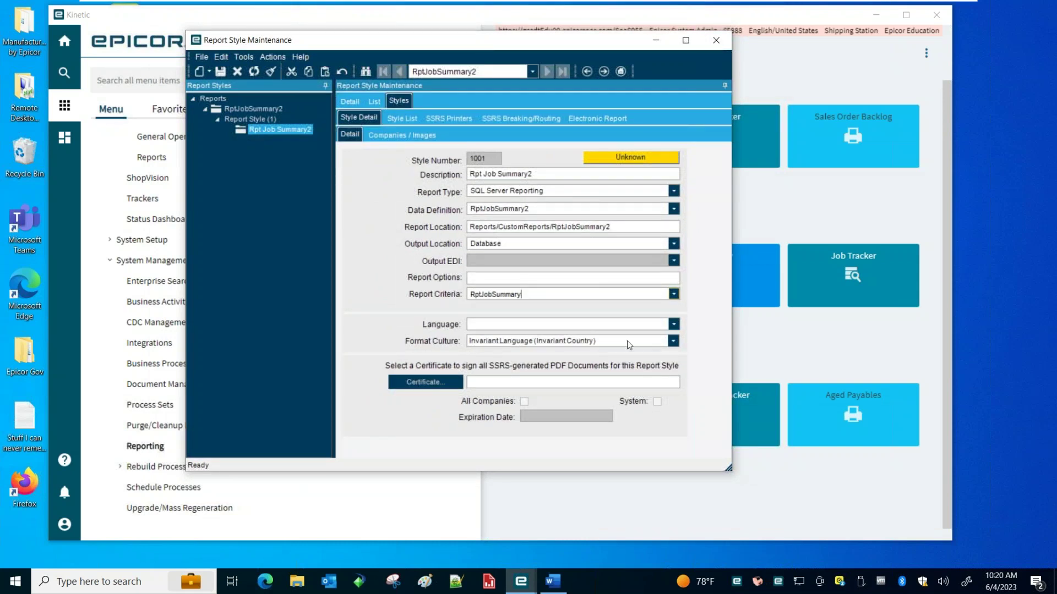
{"action": "left_click", "coordinate": [268, 57]}
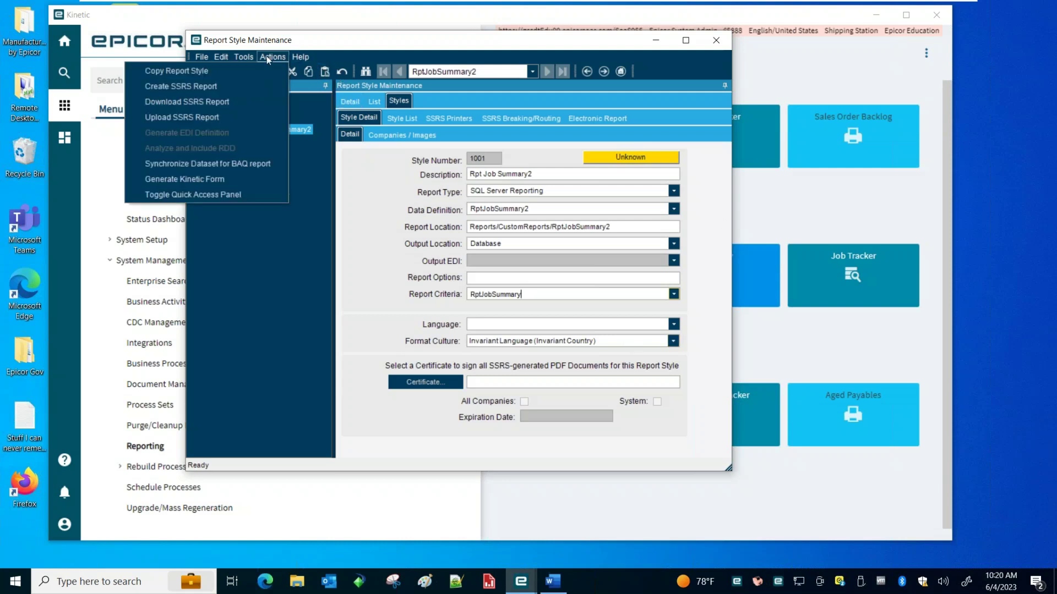
Run Create SSRS Report, making the location reports/CustomReports/RptJobSummary2/RptJobSummary2
{"action": "left_click", "coordinate": [203, 87]}
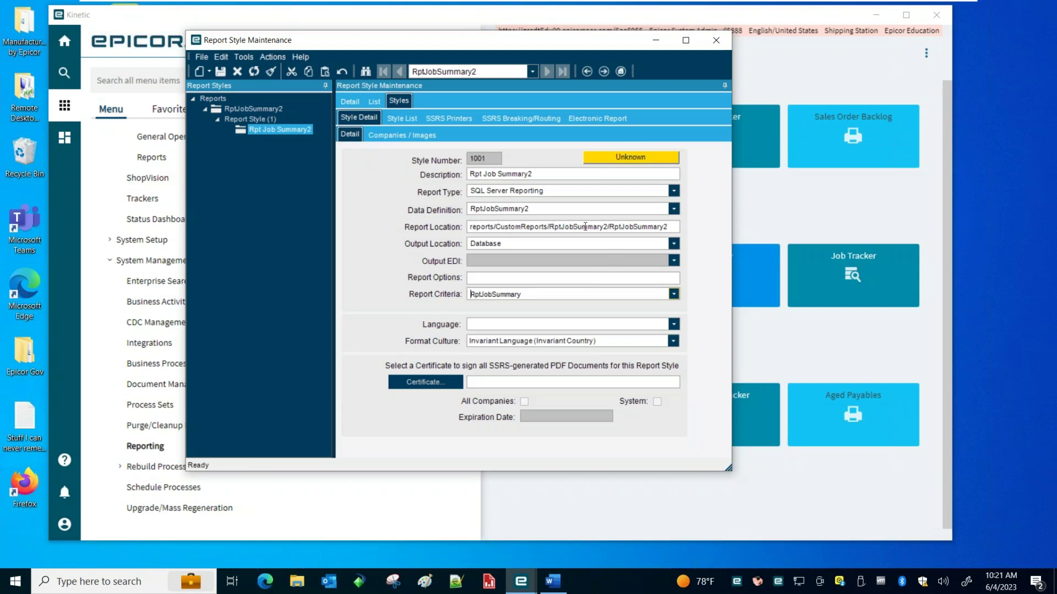
{"action": "left_click", "coordinate": [606, 226]}
{"action": "left_click_drag", "start_coordinate": [667, 227], "coordinate": [600, 231]}
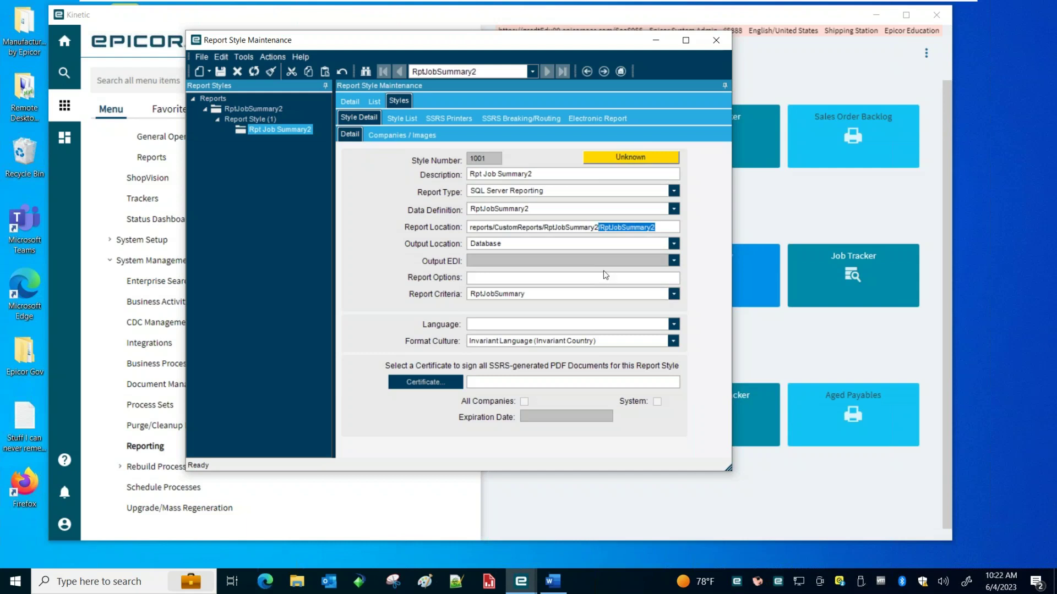
{"action": "left_click_drag", "start_coordinate": [391, 40], "coordinate": [434, 45]}
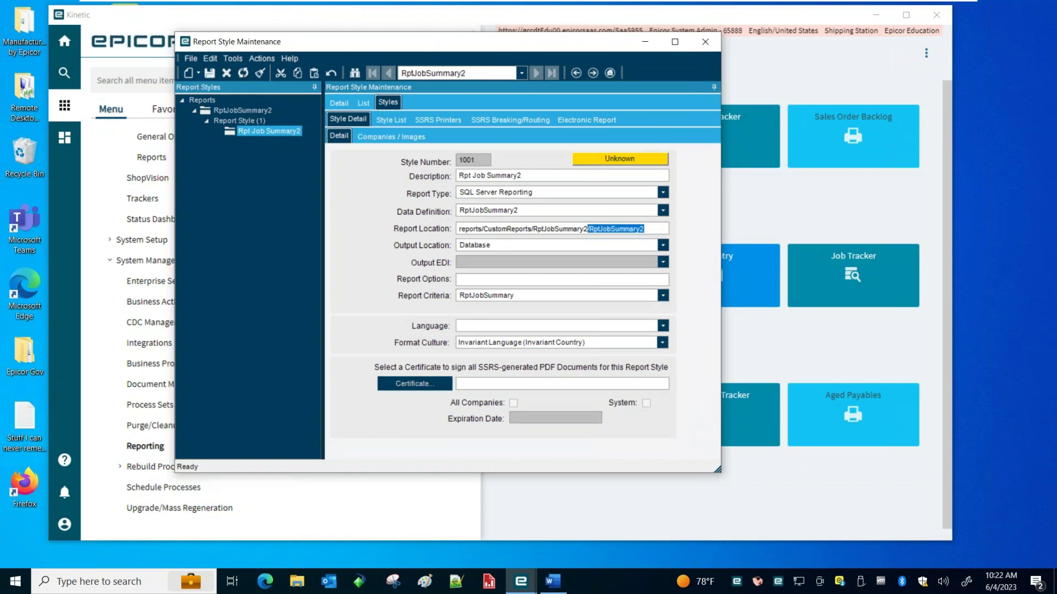
{"action": "left_click_drag", "start_coordinate": [438, 55], "coordinate": [476, 55]}
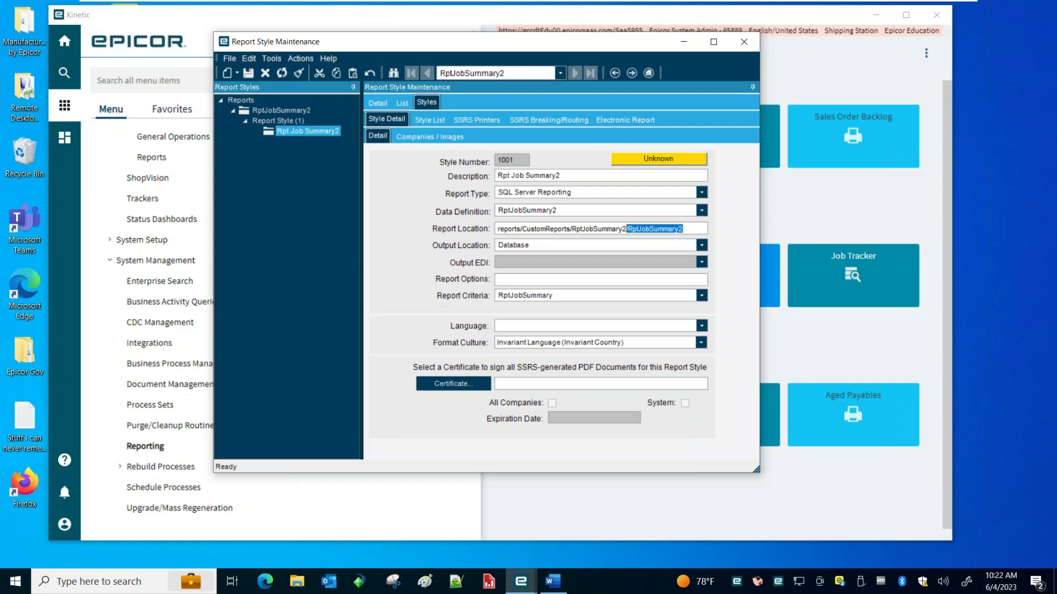
{"action": "key", "text": "alt+Tab"}
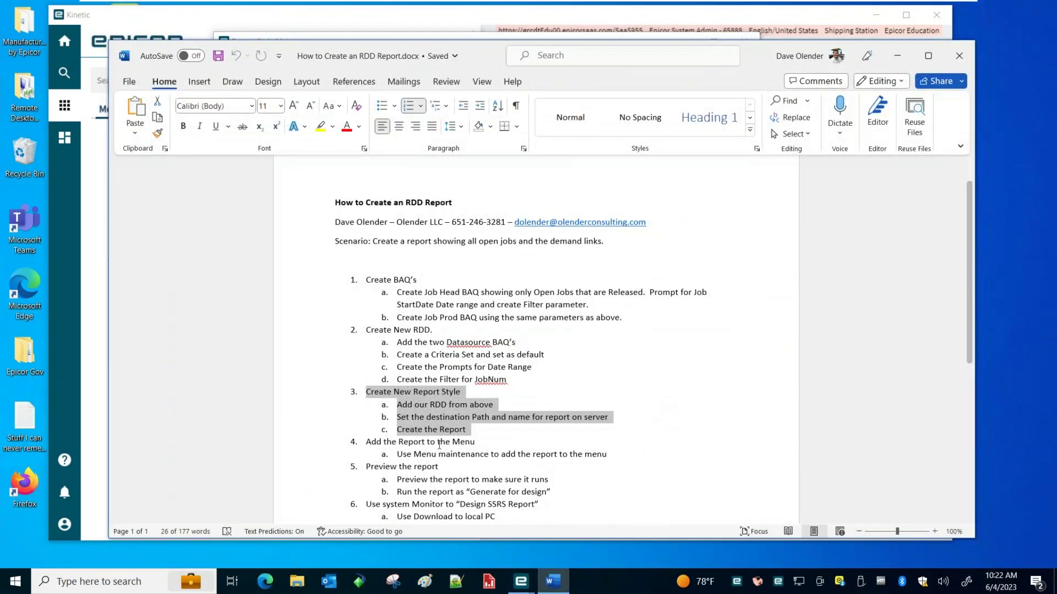
{"action": "left_click_drag", "start_coordinate": [365, 441], "coordinate": [590, 453]}
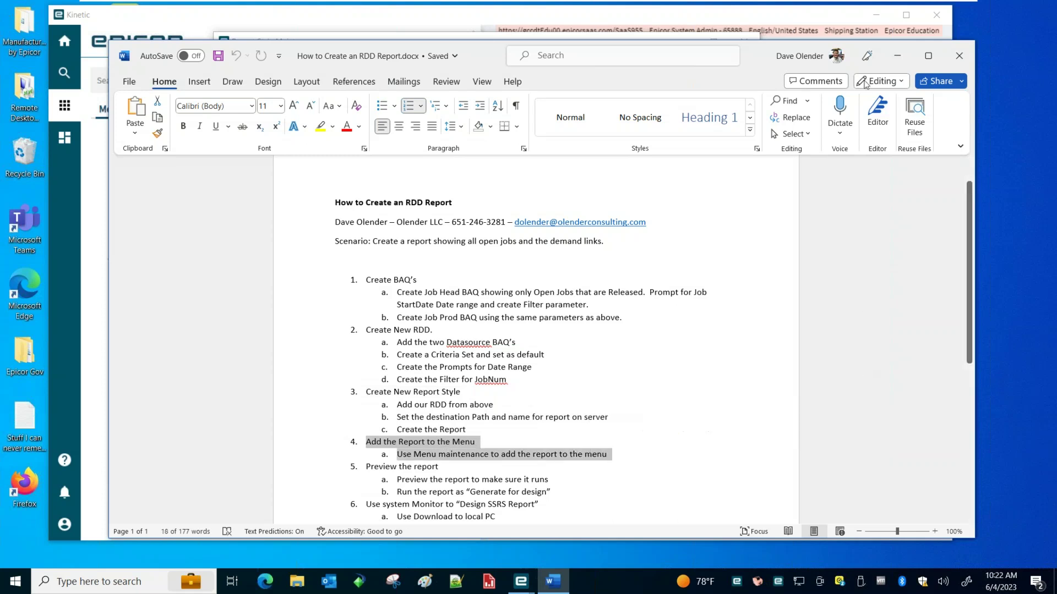
{"action": "left_click", "coordinate": [899, 56]}
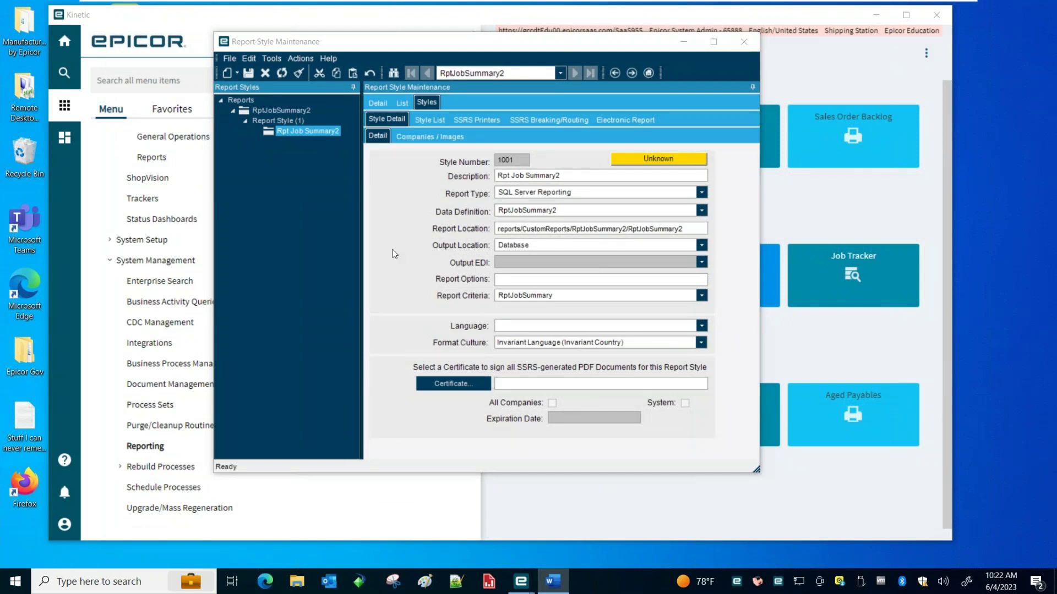
Dismiss the style's Actions menu and move the Report Style window to the right
{"action": "left_click", "coordinate": [300, 58]}
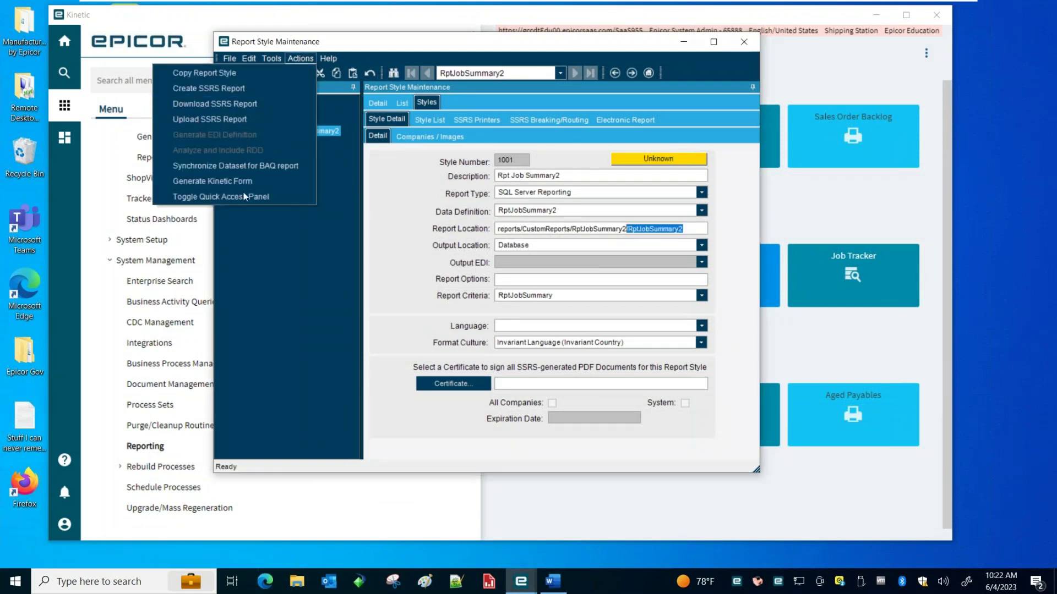
{"action": "left_click", "coordinate": [318, 260]}
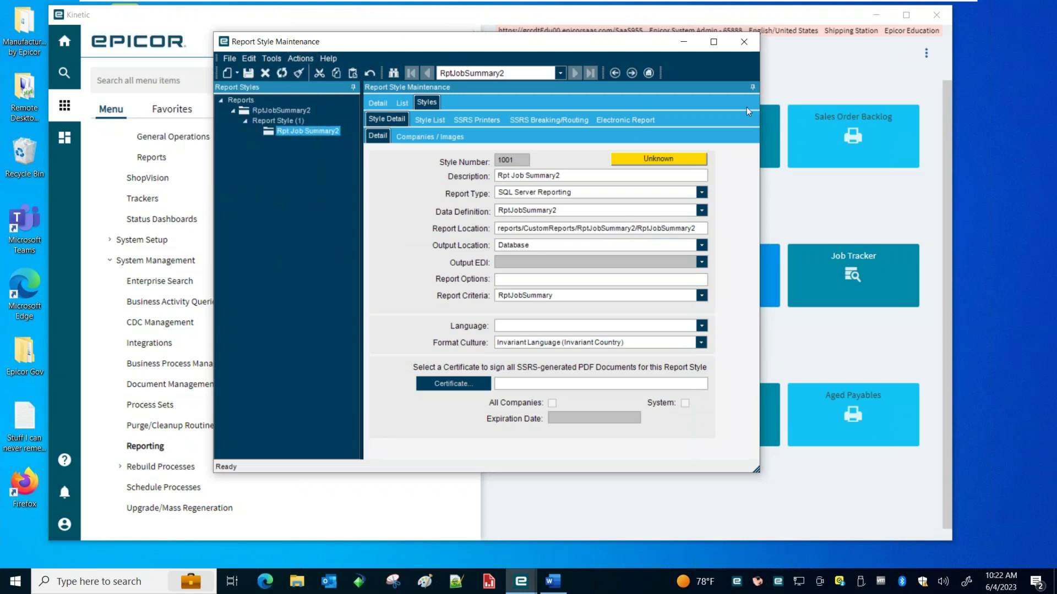
{"action": "left_click_drag", "start_coordinate": [462, 46], "coordinate": [511, 51]}
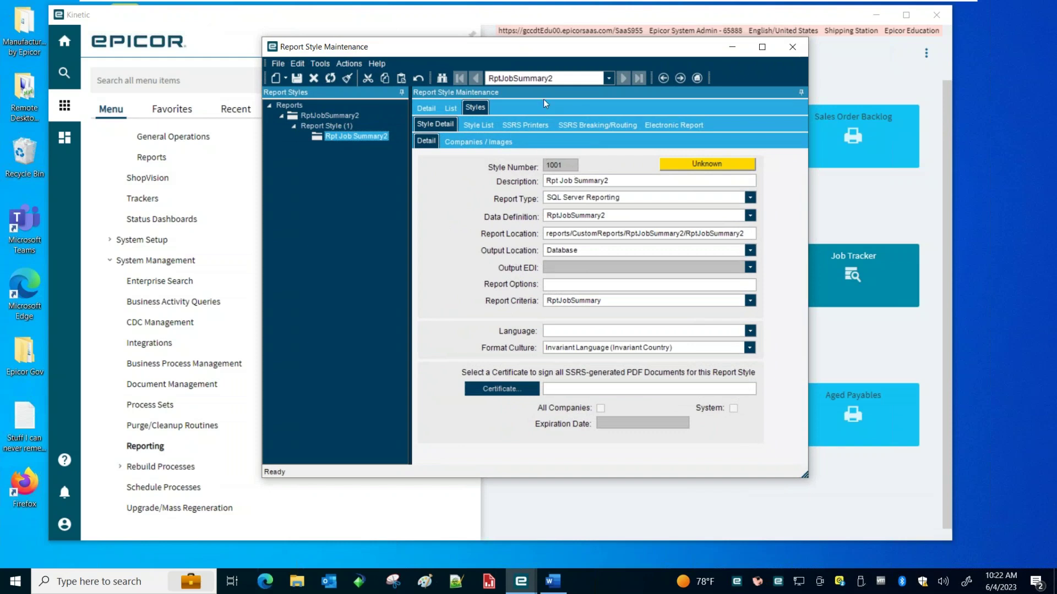
{"action": "left_click_drag", "start_coordinate": [435, 52], "coordinate": [638, 70]}
Search the Kinetic menu for 'menu main' and open Menu Maintenance
{"action": "left_click", "coordinate": [214, 28]}
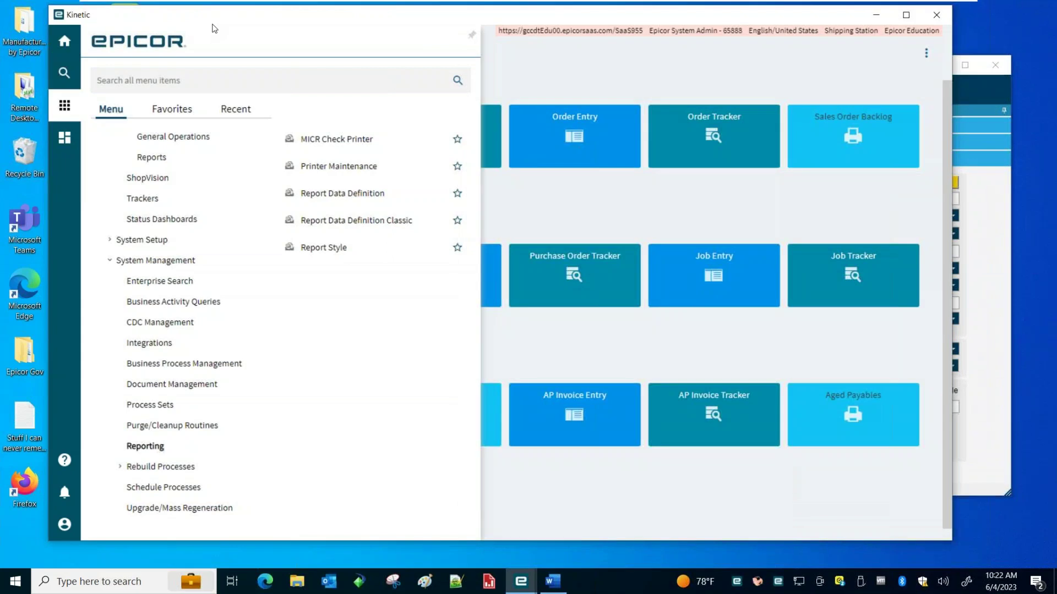
{"action": "left_click", "coordinate": [64, 110]}
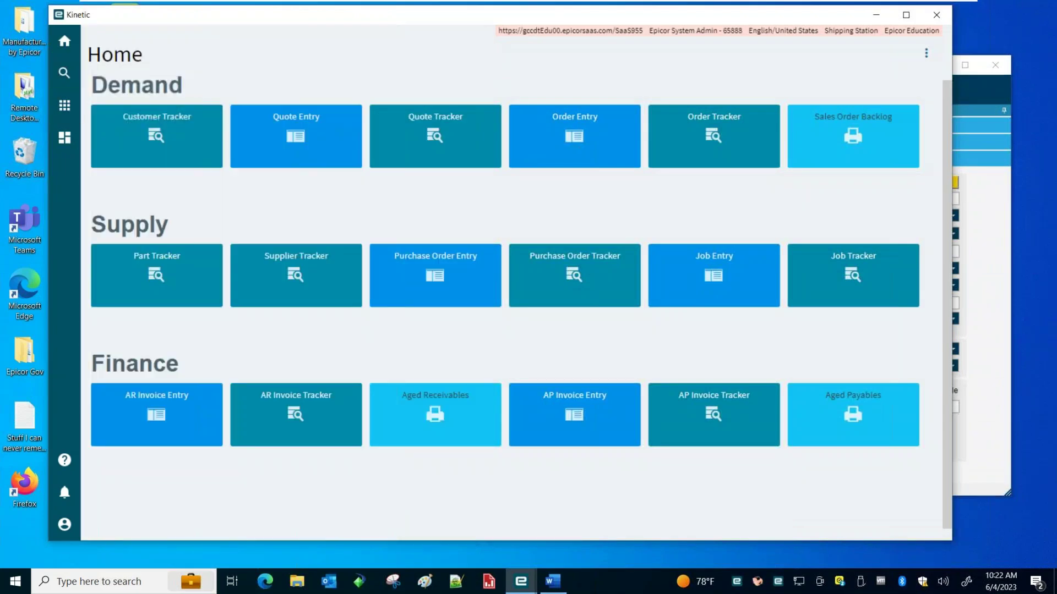
{"action": "left_click", "coordinate": [64, 106]}
{"action": "type", "text": "menu main"}
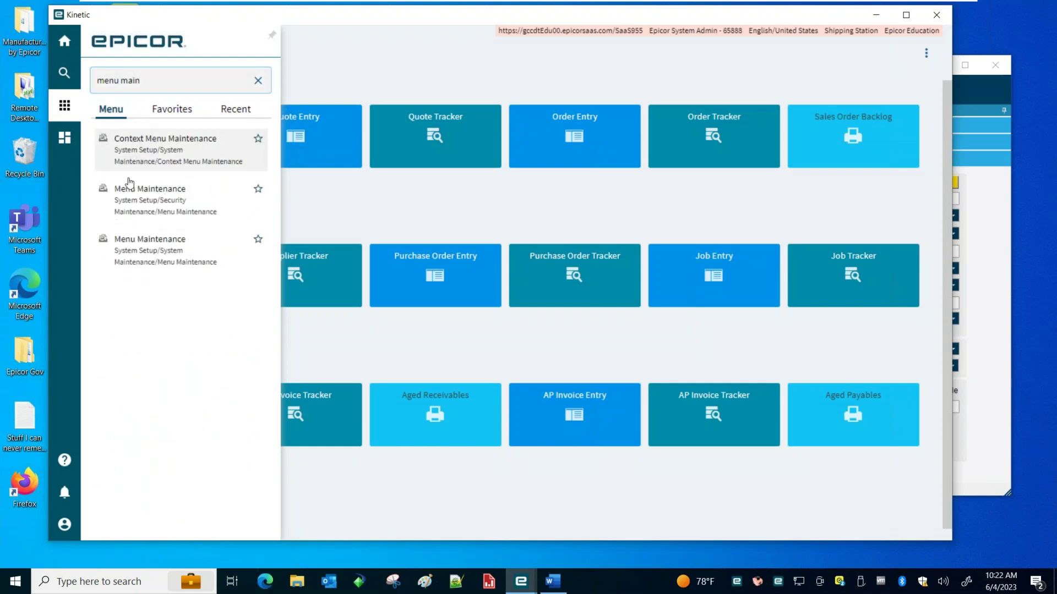
{"action": "left_click", "coordinate": [132, 194]}
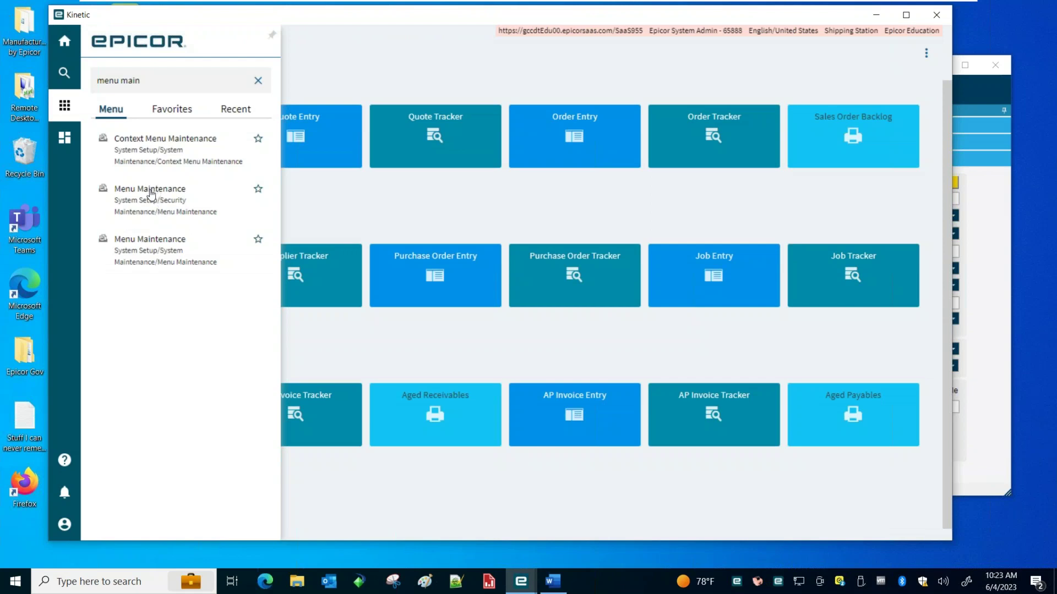
{"action": "left_click", "coordinate": [150, 189]}
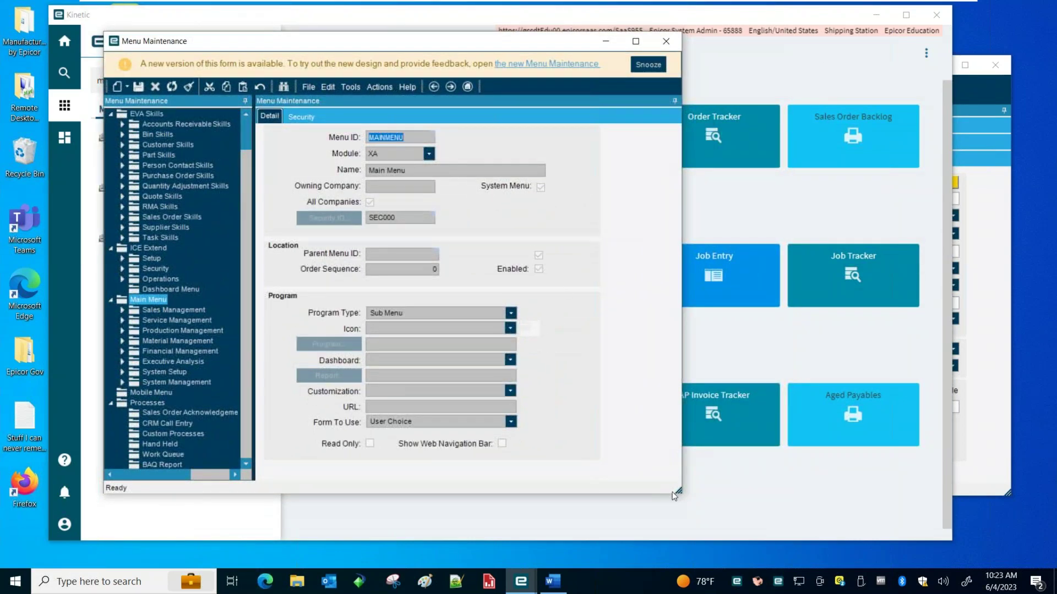
Expand Production Management > Job Management > Reports in the enlarged menu tree
{"action": "left_click_drag", "start_coordinate": [674, 495], "coordinate": [779, 533]}
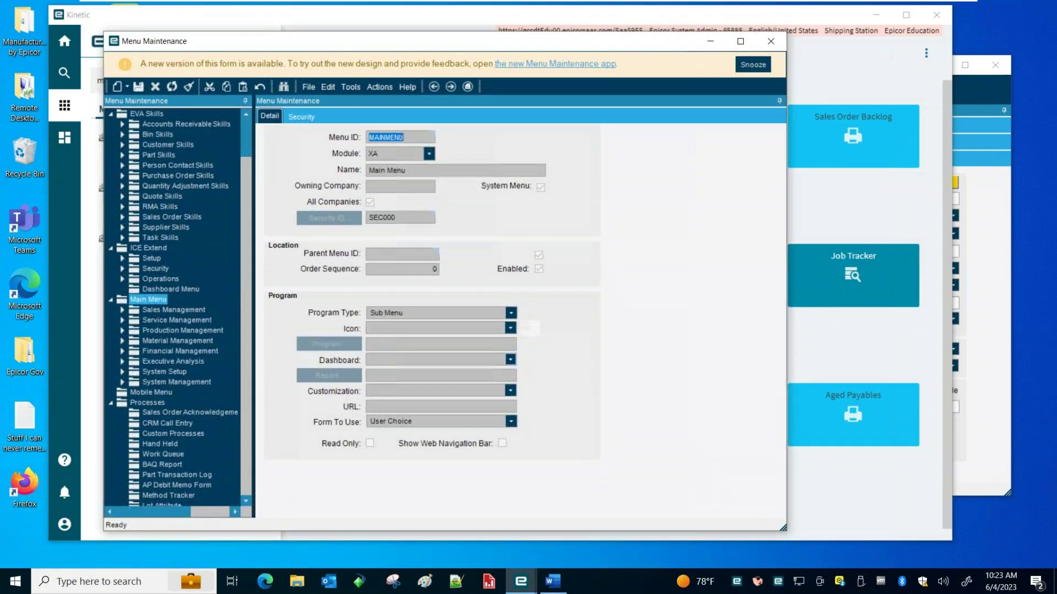
{"action": "left_click", "coordinate": [122, 331]}
{"action": "left_click", "coordinate": [135, 342]}
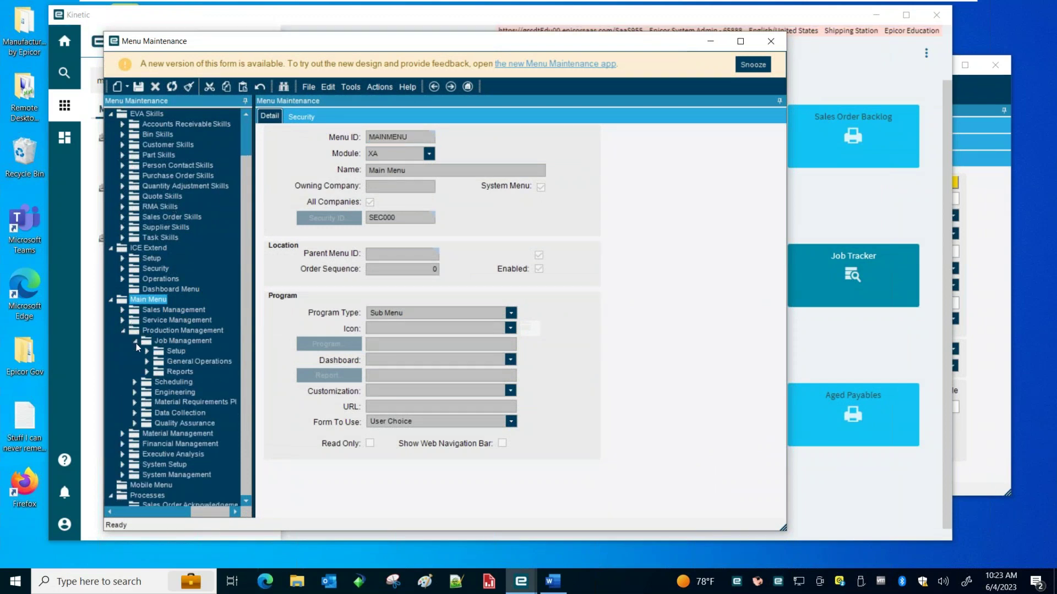
{"action": "left_click", "coordinate": [147, 372]}
{"action": "left_click", "coordinate": [175, 372]}
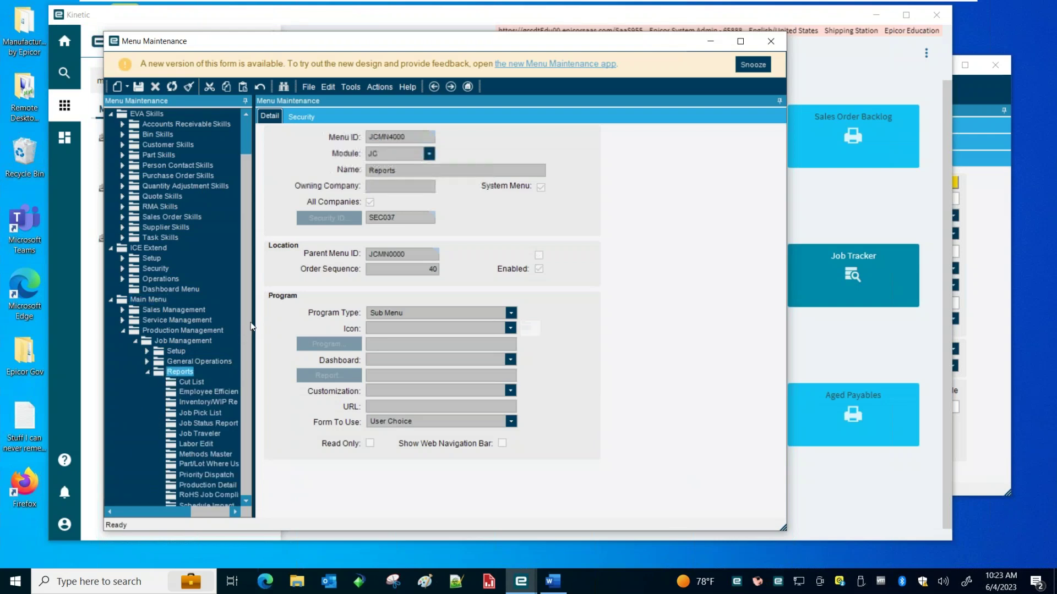
{"action": "left_click_drag", "start_coordinate": [250, 326], "coordinate": [350, 326]}
{"action": "left_click_drag", "start_coordinate": [342, 135], "coordinate": [342, 160]}
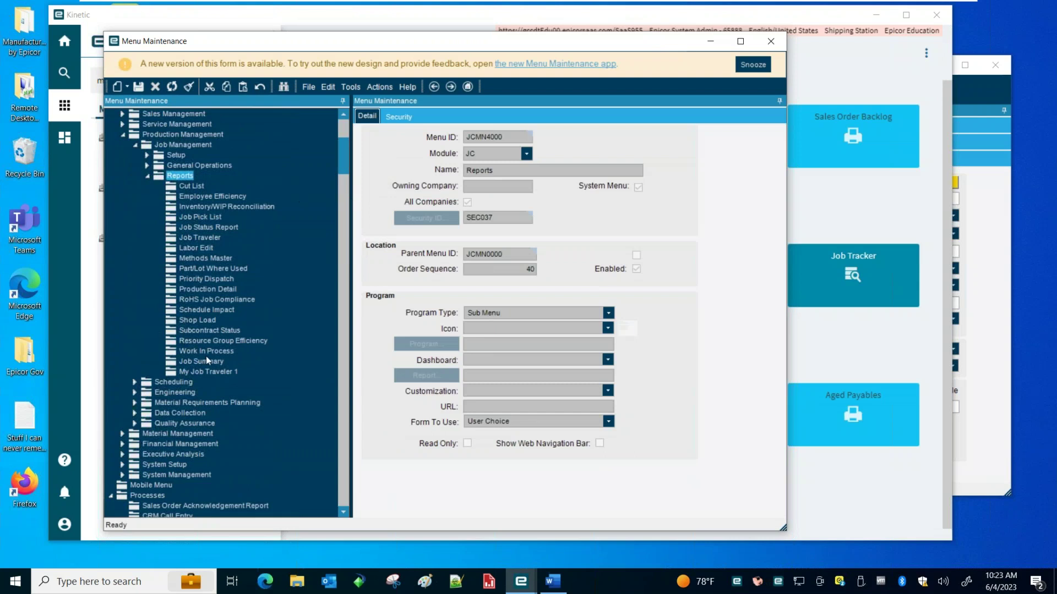
Compare the My Job Traveler 1 item with the Job Management Reports menu details
{"action": "left_click", "coordinate": [191, 370]}
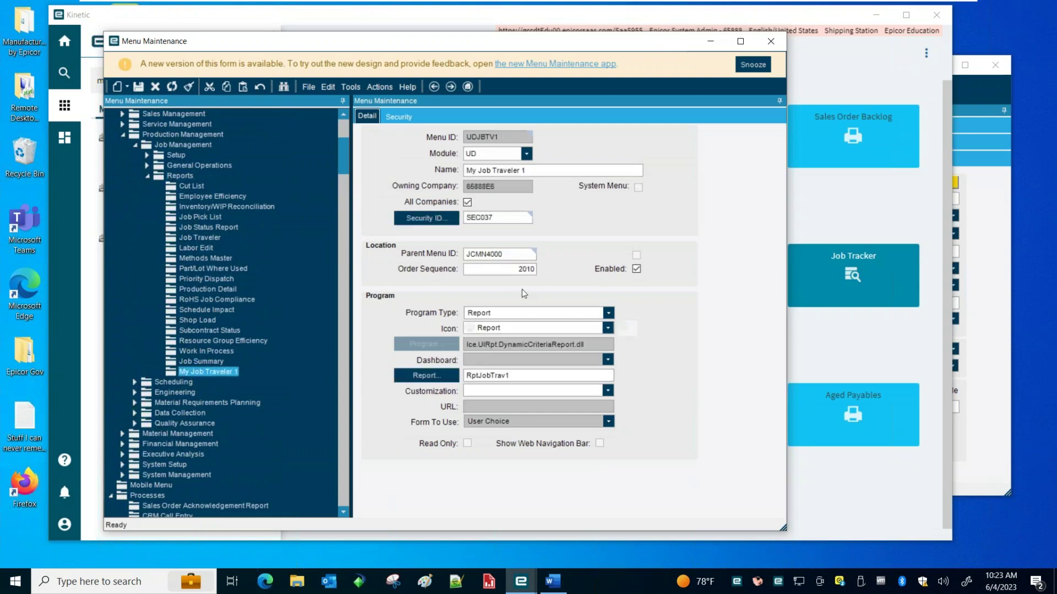
{"action": "left_click", "coordinate": [174, 176]}
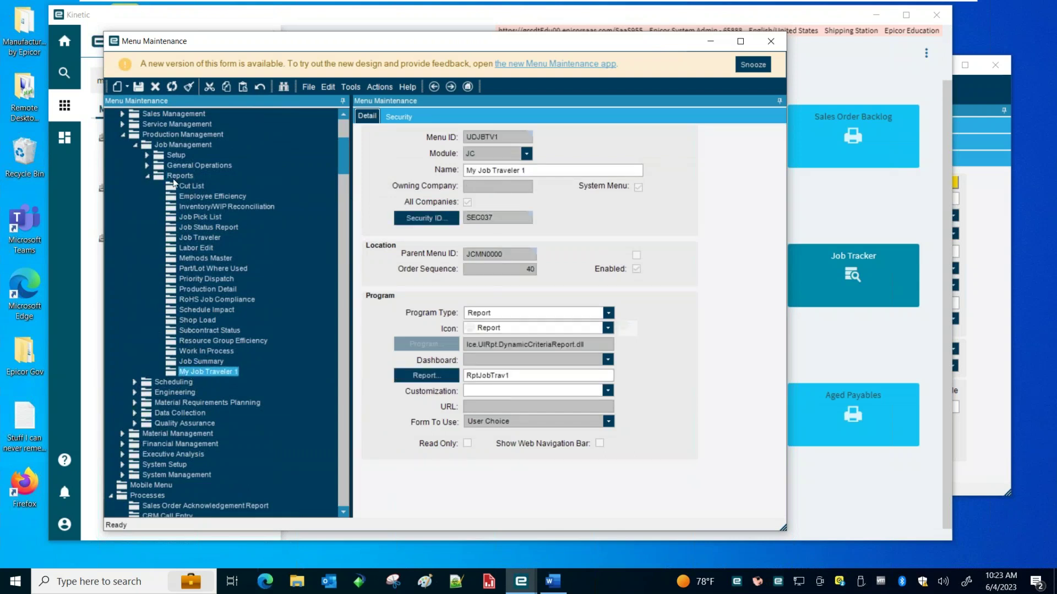
{"action": "left_click", "coordinate": [189, 372]}
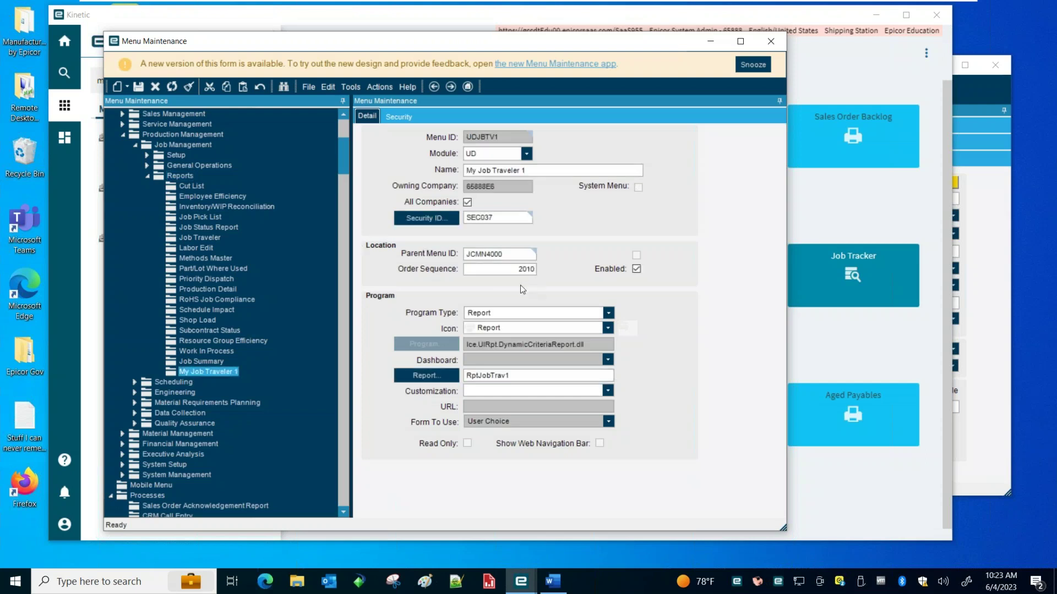
{"action": "left_click", "coordinate": [186, 179]}
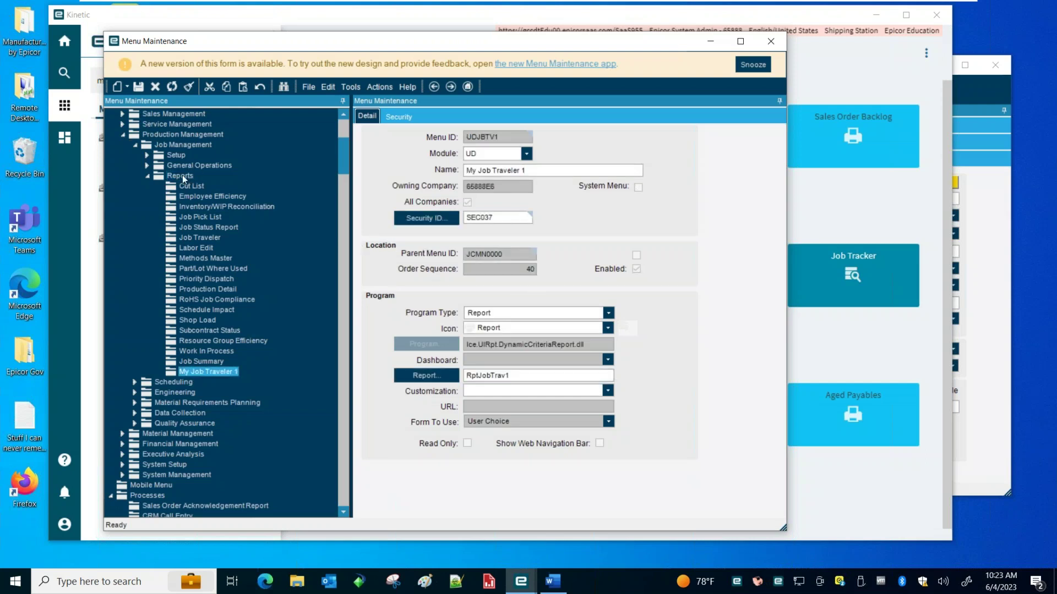
Add a new menu item with ID UDJBSUM2 named Job Summary 2
{"action": "left_click", "coordinate": [127, 87]}
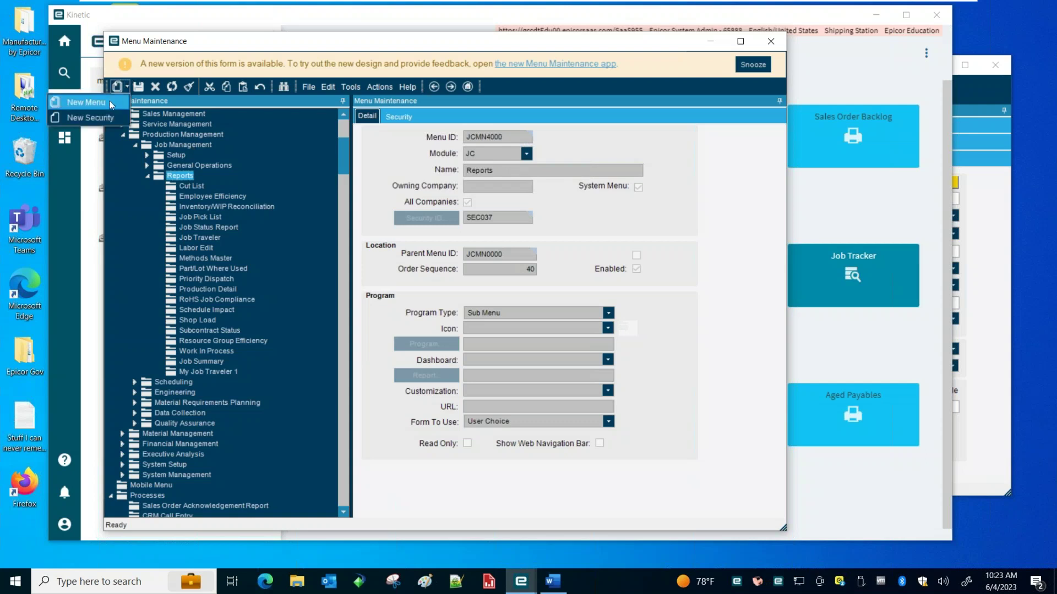
{"action": "left_click", "coordinate": [112, 103]}
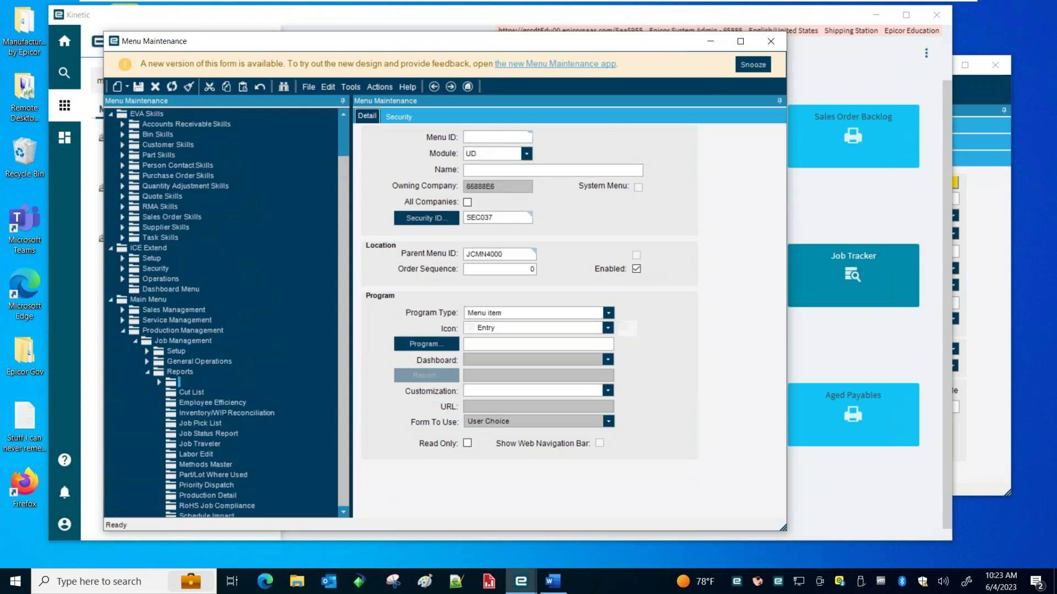
{"action": "type", "text": "UDJBSUM2"}
{"action": "key", "text": "Tab"}
{"action": "key", "text": "Tab"}
{"action": "type", "text": "Job"}
{"action": "key", "text": "BackSpace"}
{"action": "key", "text": "BackSpace"}
{"action": "key", "text": "BackSpace"}
{"action": "type", "text": "ob Summa"}
Share it with all companies, set order sequence 2020 and program type Report
{"action": "left_click", "coordinate": [467, 202]}
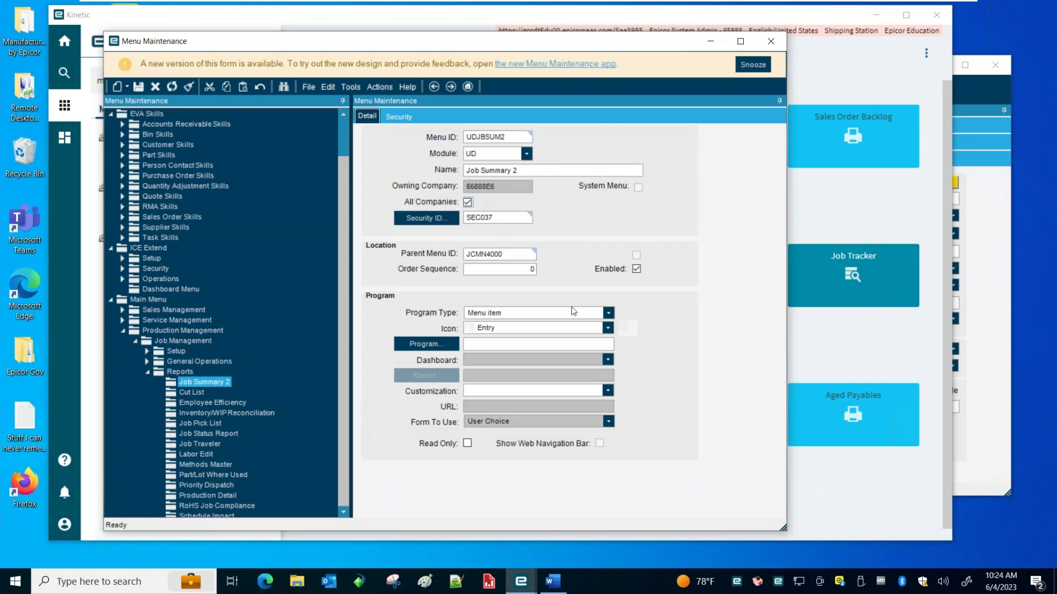
{"action": "left_click", "coordinate": [509, 270]}
{"action": "type", "text": "2020"}
{"action": "left_click", "coordinate": [609, 313]}
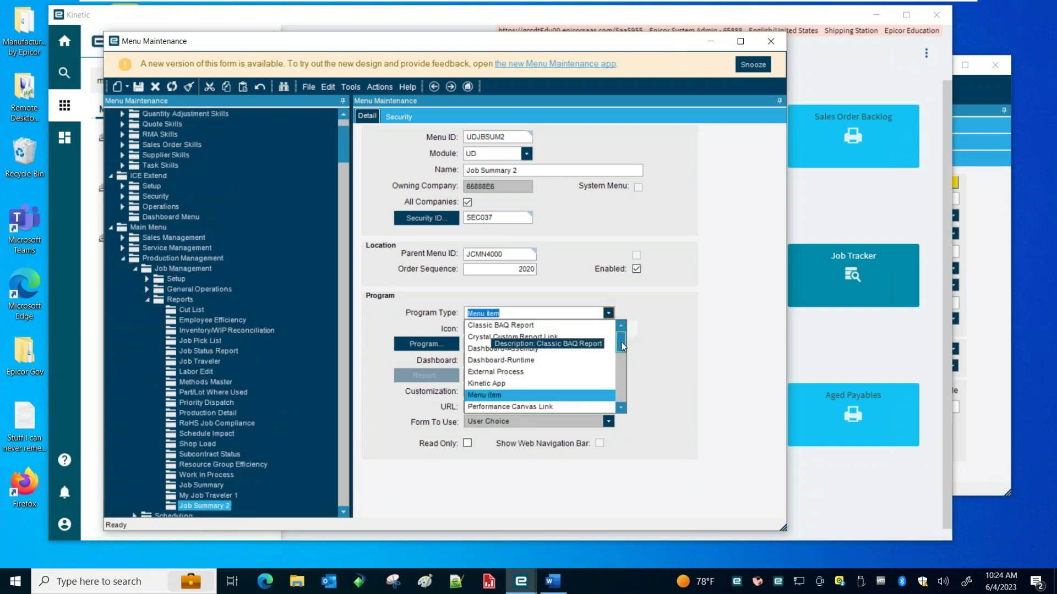
{"action": "left_click_drag", "start_coordinate": [626, 360], "coordinate": [628, 382]}
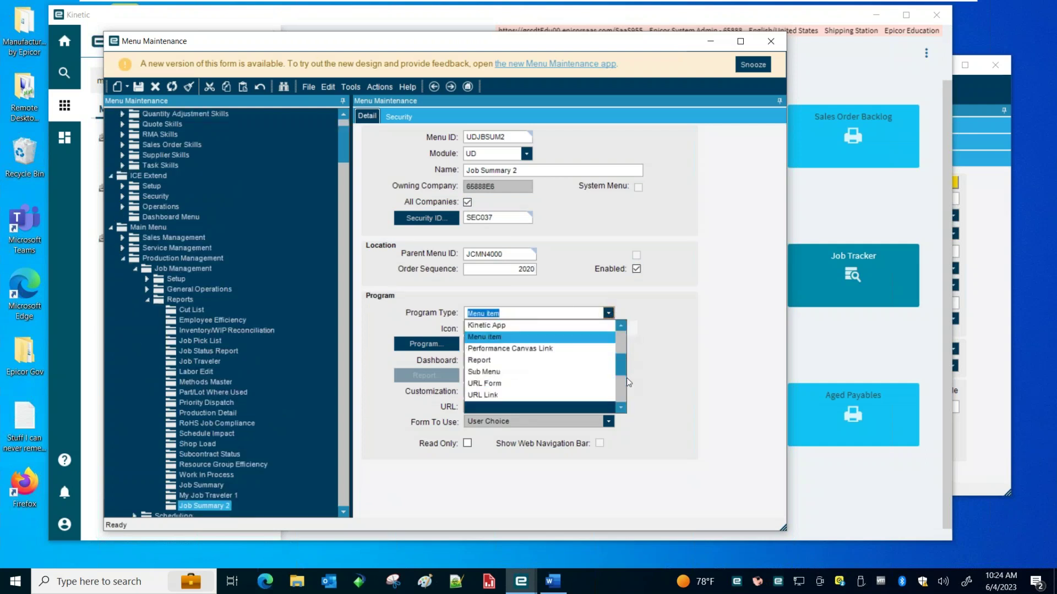
{"action": "left_click", "coordinate": [621, 408]}
{"action": "left_click", "coordinate": [487, 338]}
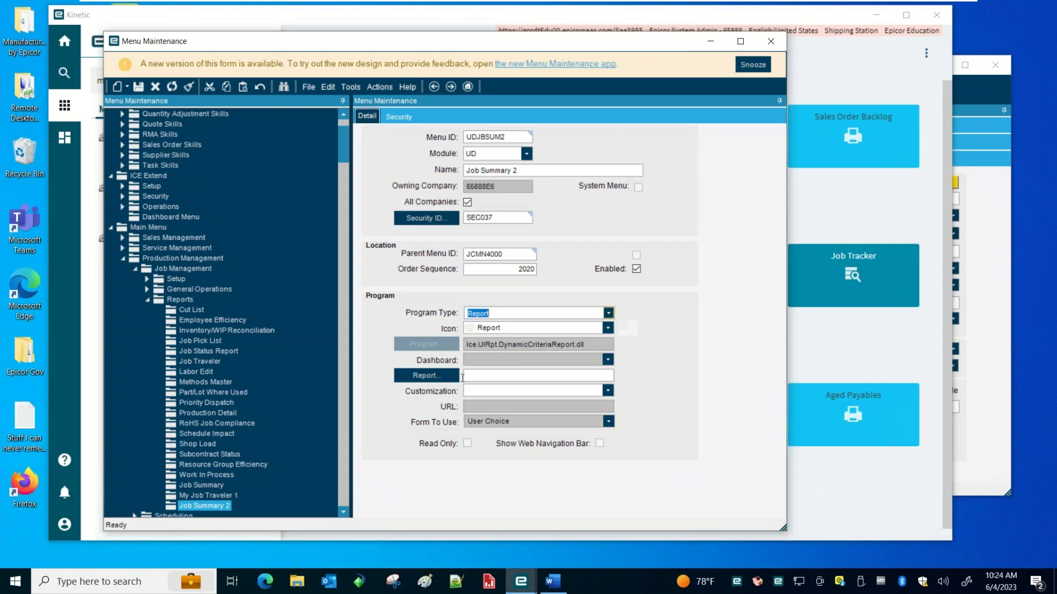
Search reports for 'rpt' and attach RptJobSummary2 to the Job Summary 2 menu item
{"action": "left_click", "coordinate": [426, 376]}
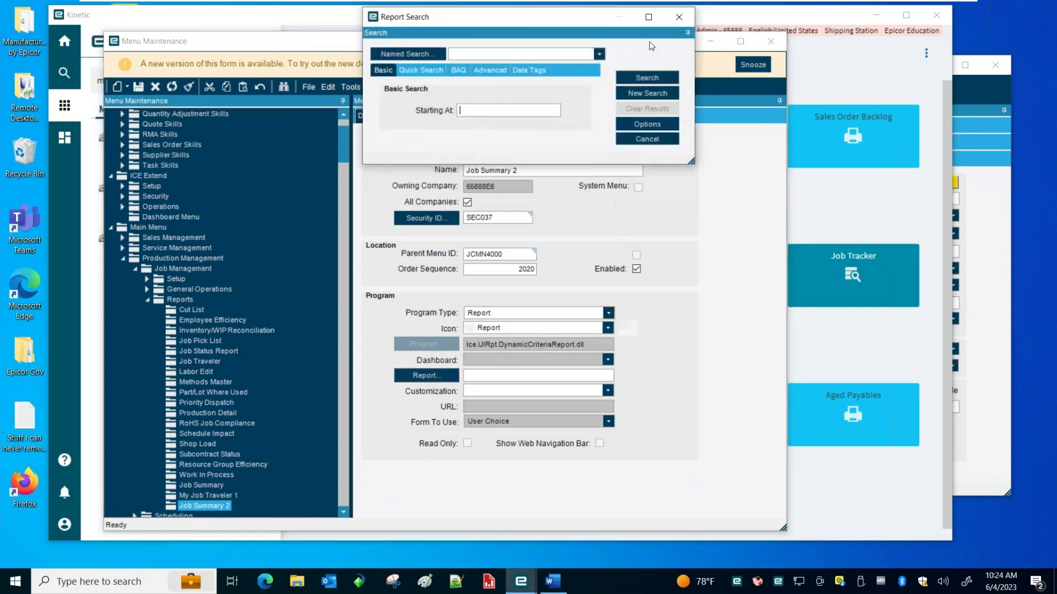
{"action": "left_click", "coordinate": [647, 76]}
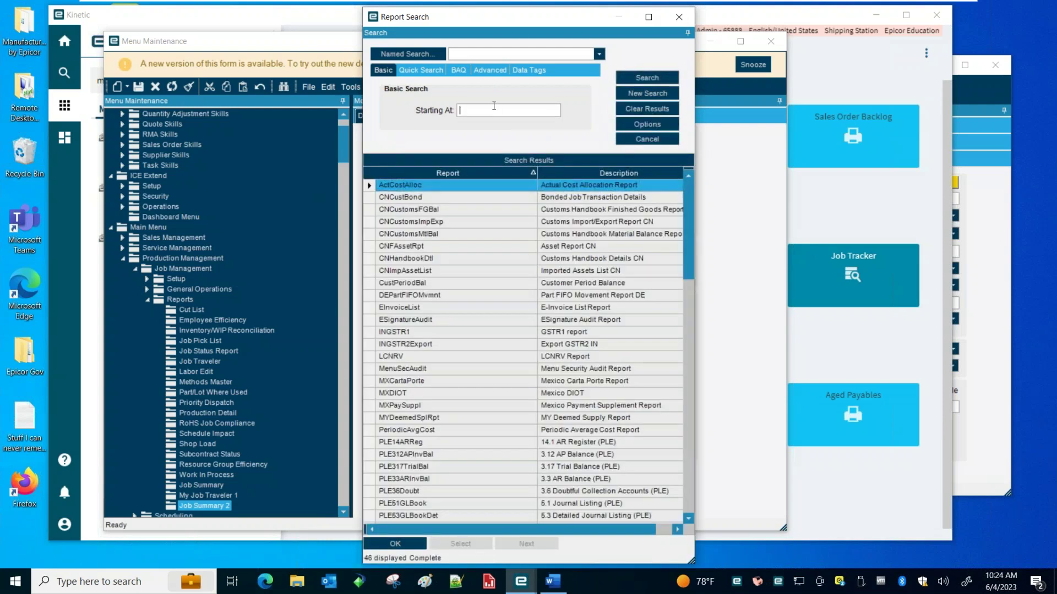
{"action": "left_click", "coordinate": [461, 110]}
{"action": "type", "text": "rpt"}
{"action": "key", "text": "Return"}
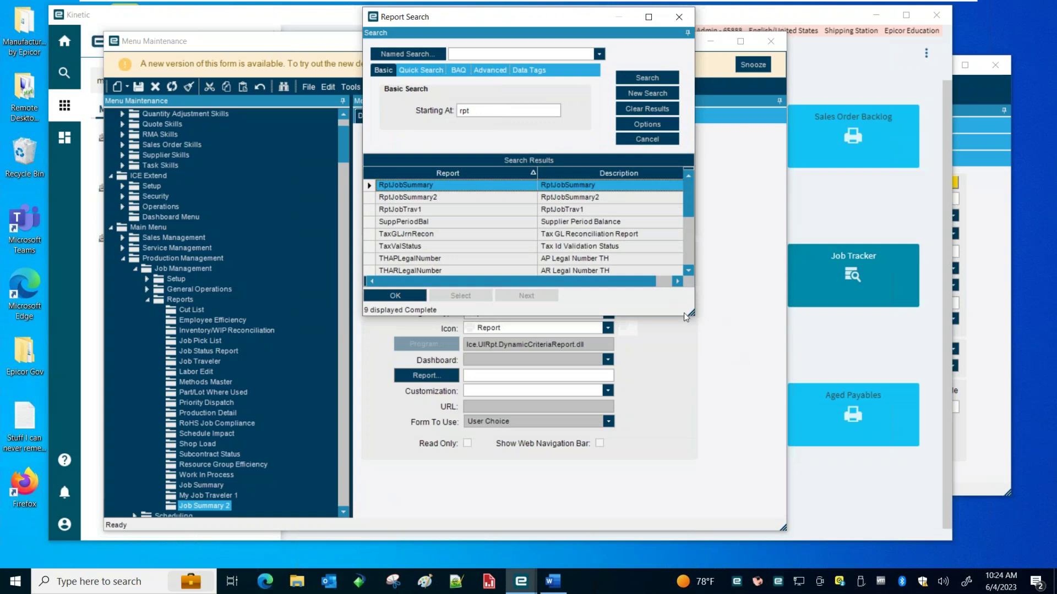
{"action": "left_click_drag", "start_coordinate": [694, 316], "coordinate": [863, 423]}
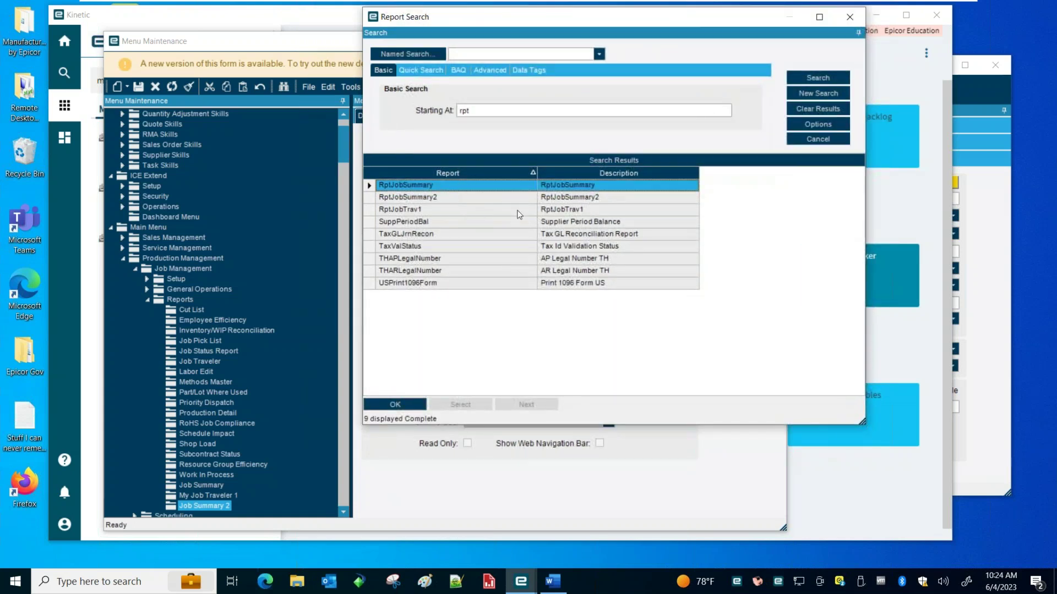
{"action": "left_click", "coordinate": [442, 197]}
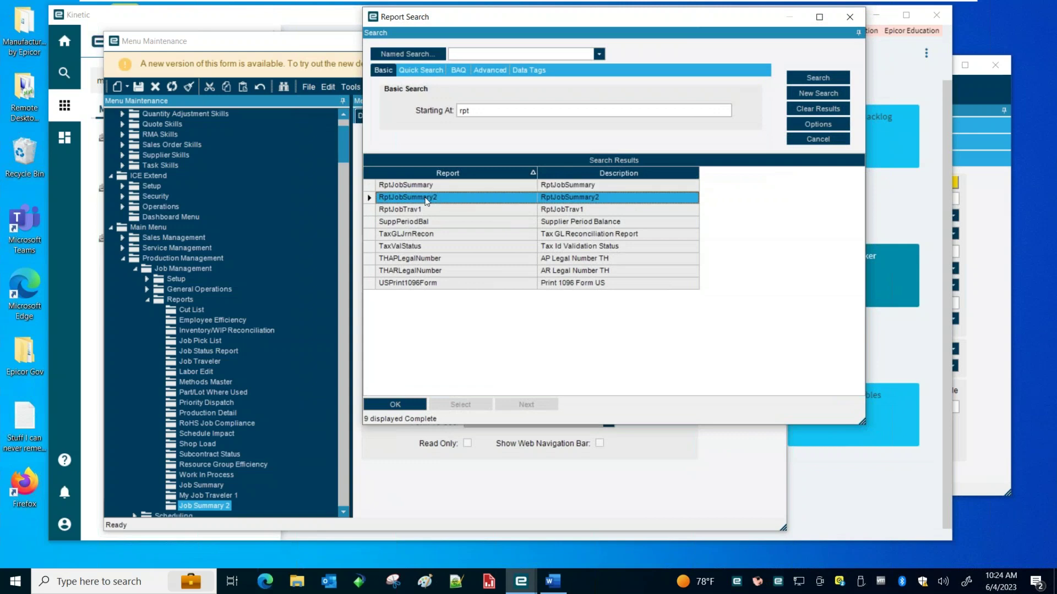
{"action": "double_click", "coordinate": [426, 200]}
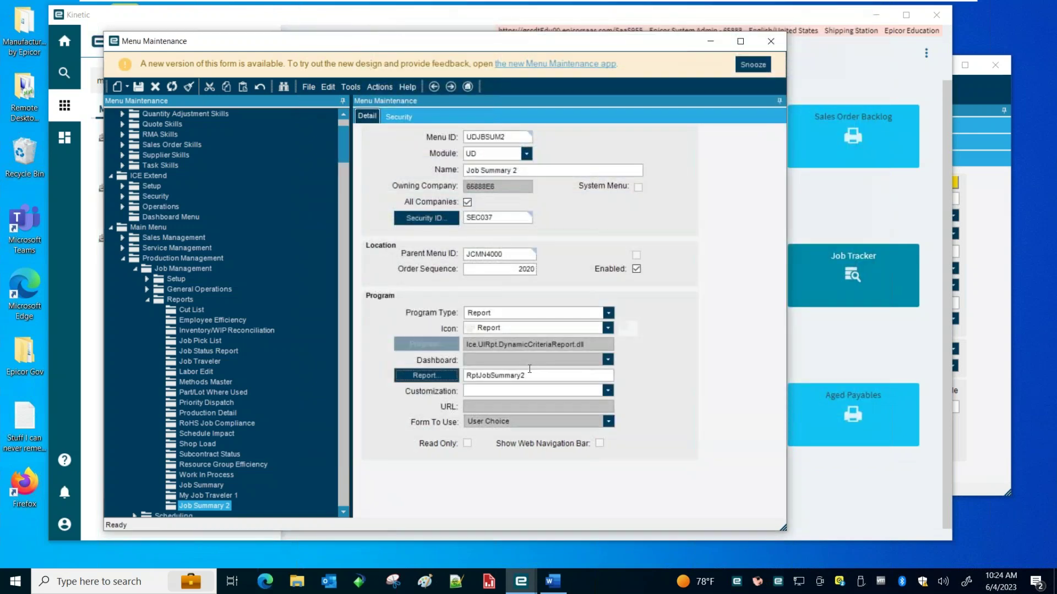
Save the menu item and close Menu Maintenance, returning to Report Style Maintenance
{"action": "left_click", "coordinate": [139, 87]}
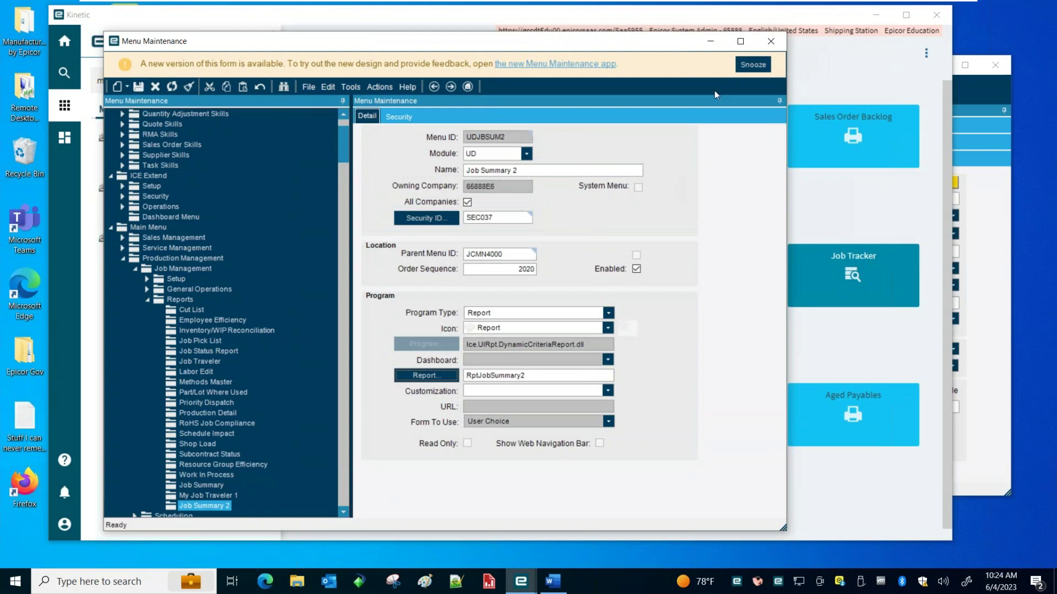
{"action": "left_click", "coordinate": [771, 42]}
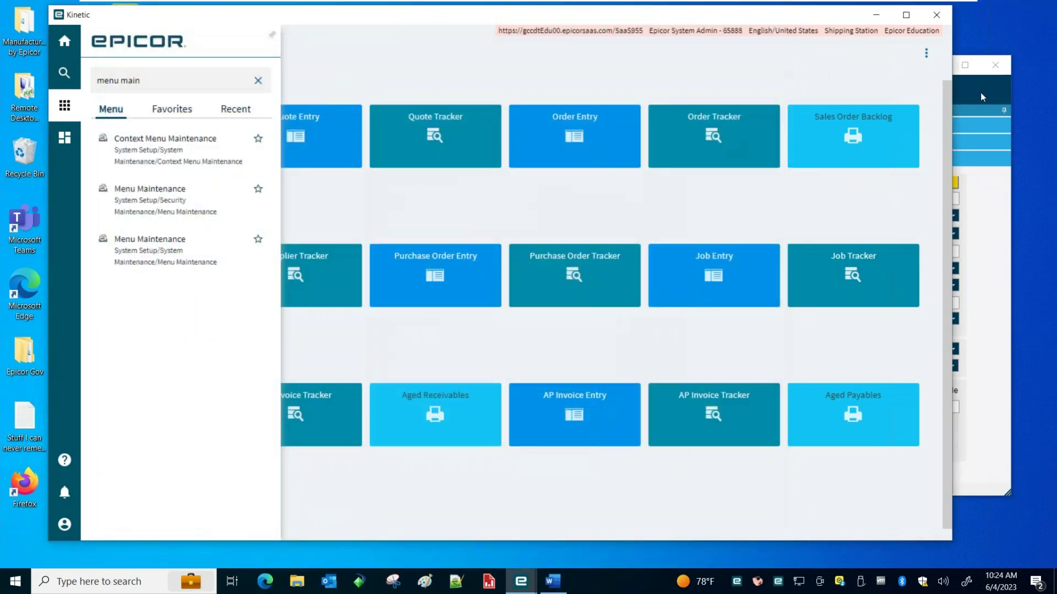
{"action": "left_click", "coordinate": [981, 97]}
Close Report Style Maintenance and Kinetic, then open the desktop's Epicor Gov > Client-Education folder
{"action": "left_click", "coordinate": [993, 65]}
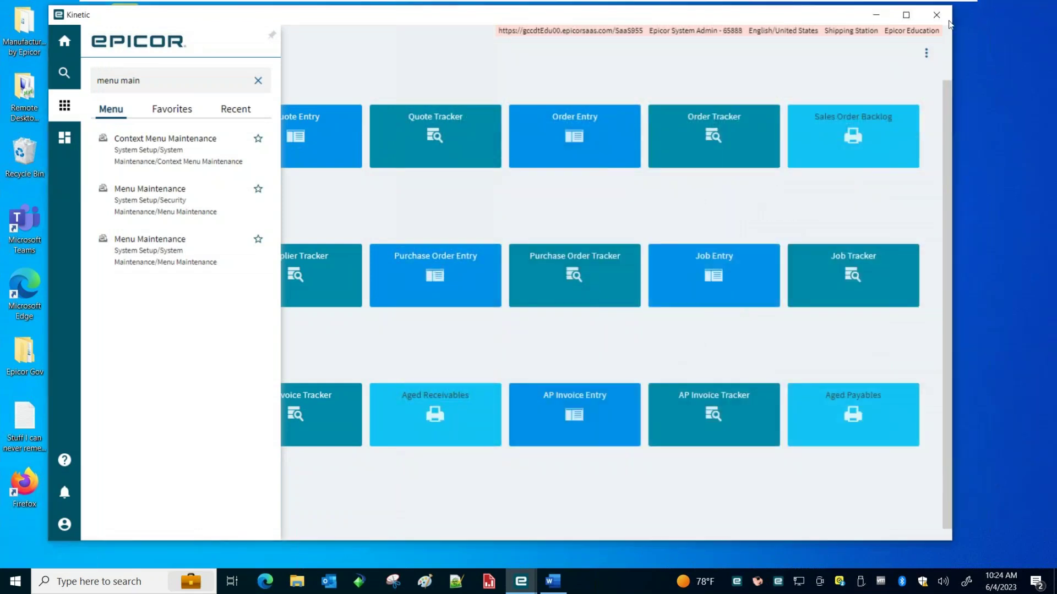
{"action": "left_click", "coordinate": [936, 15]}
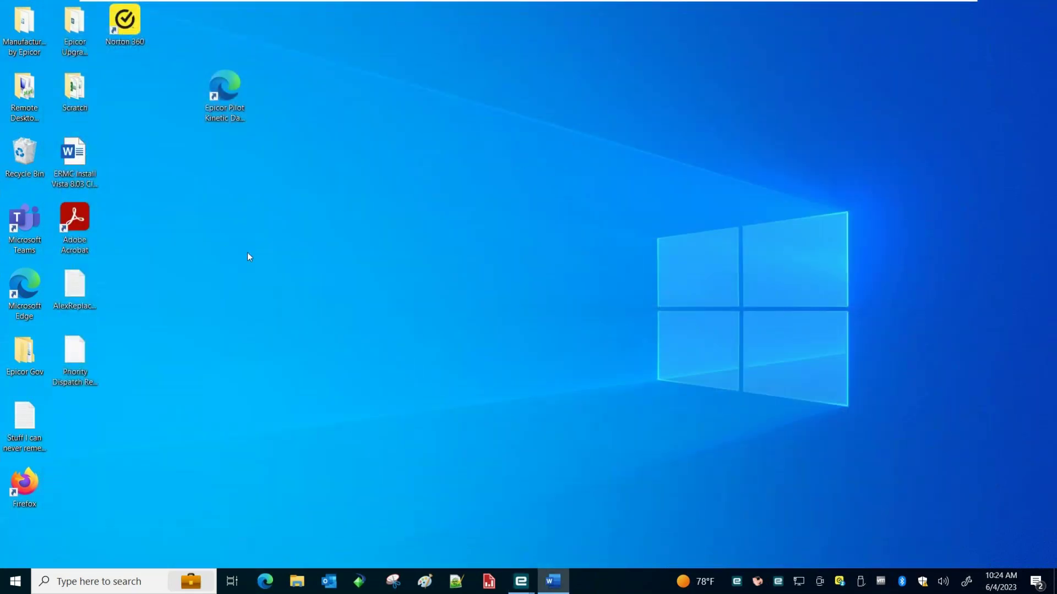
{"action": "left_click", "coordinate": [24, 352]}
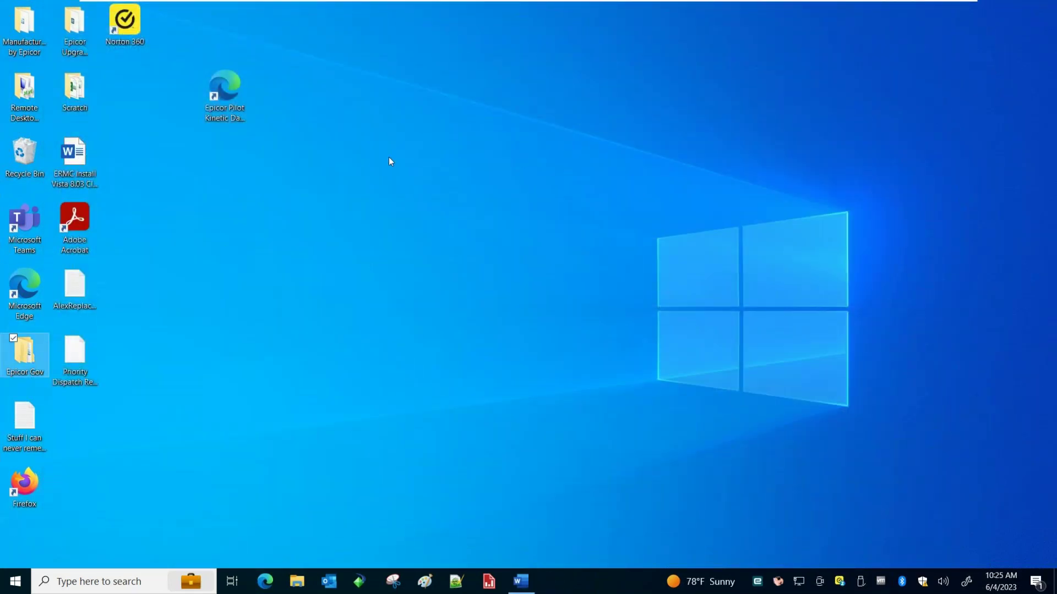
{"action": "key", "text": "Return"}
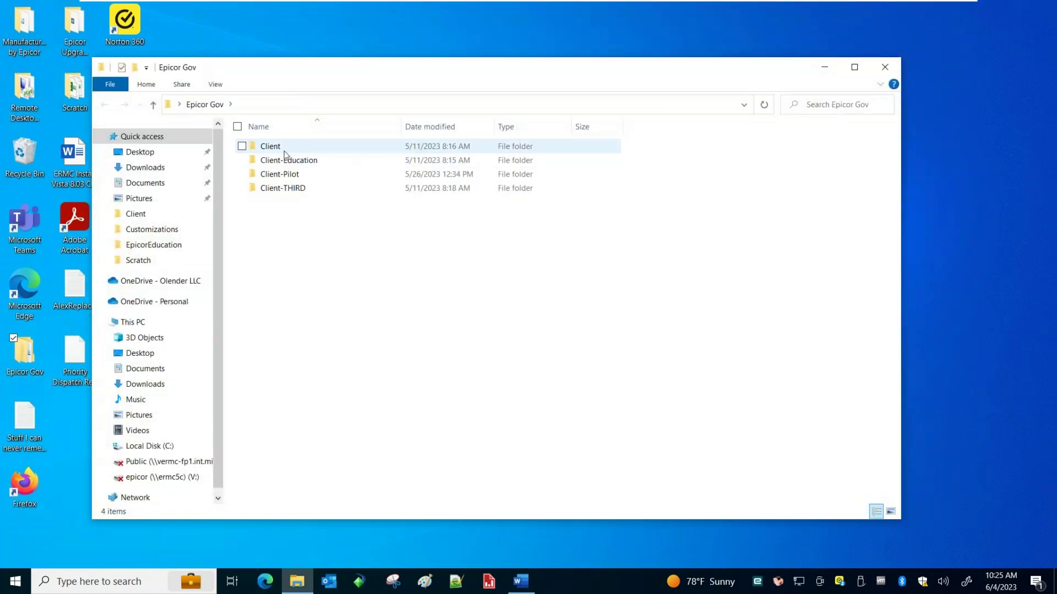
{"action": "double_click", "coordinate": [284, 147]}
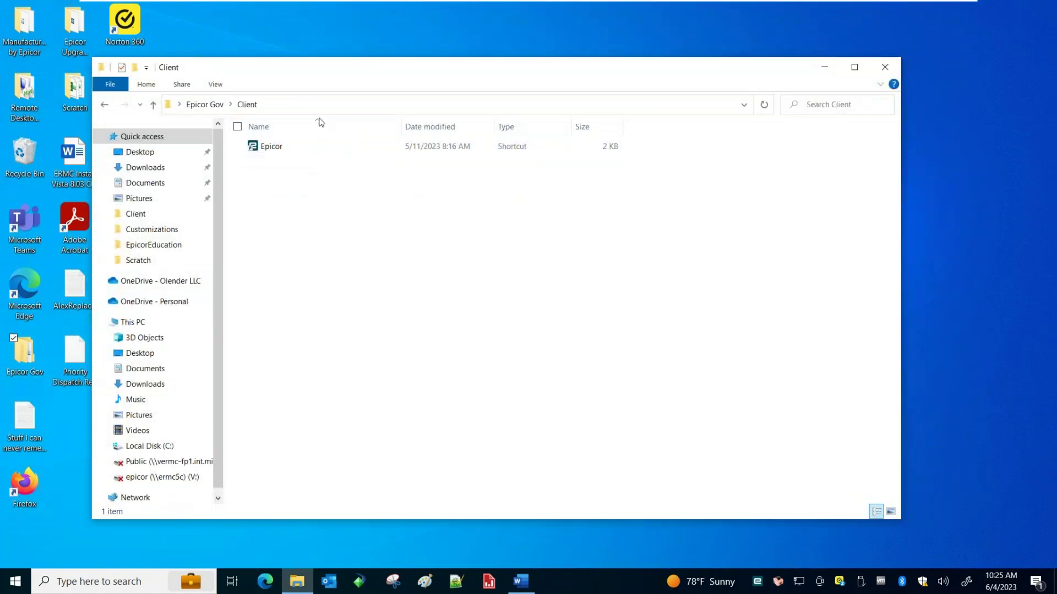
{"action": "left_click", "coordinate": [219, 104]}
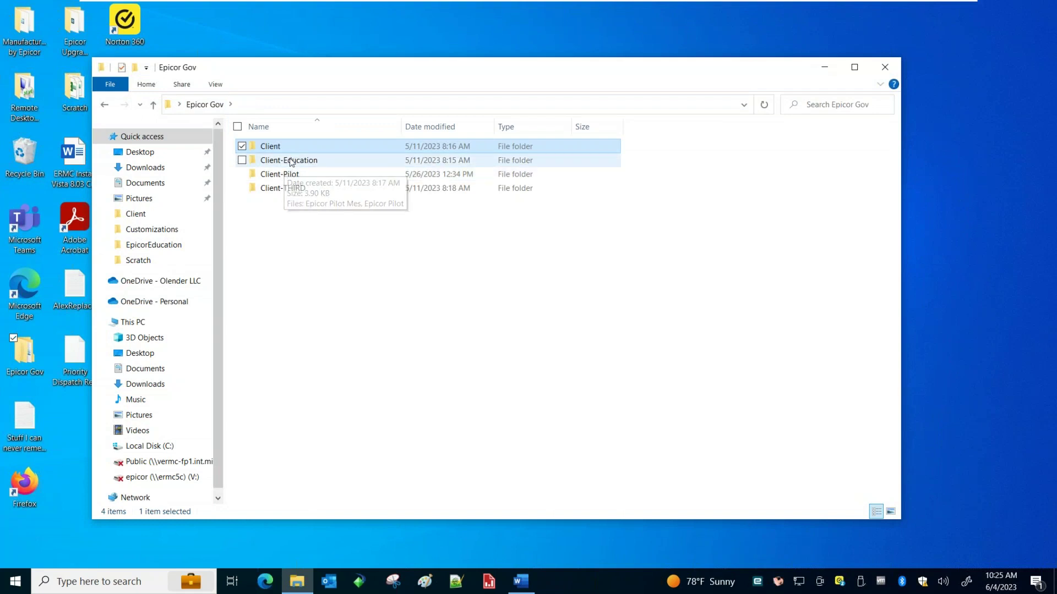
{"action": "double_click", "coordinate": [291, 160]}
Launch the Epicor Education shortcut and sign in with the account password
{"action": "left_click", "coordinate": [282, 147]}
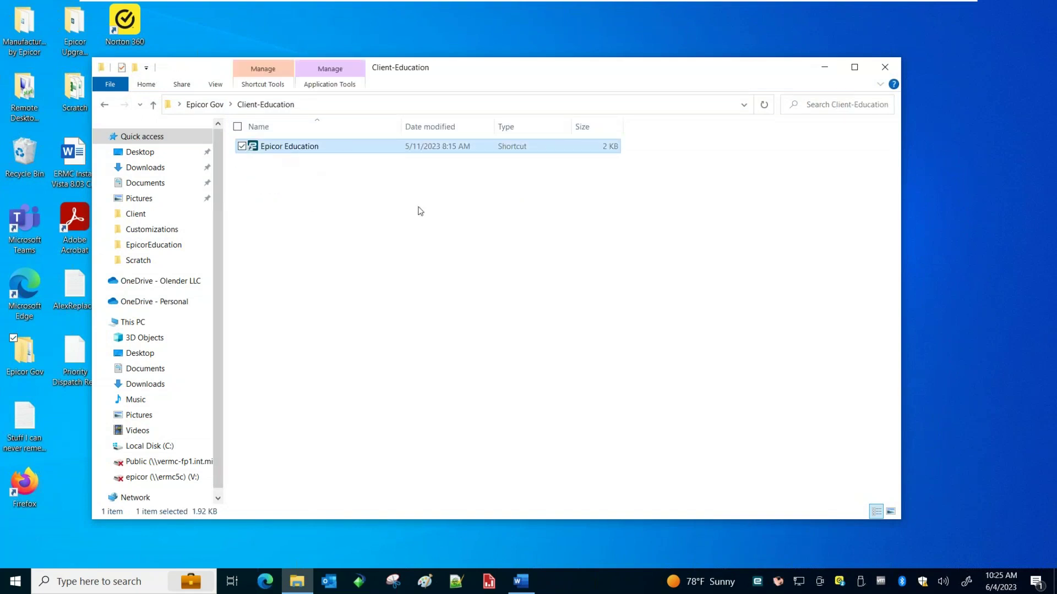
{"action": "left_click", "coordinate": [470, 307]}
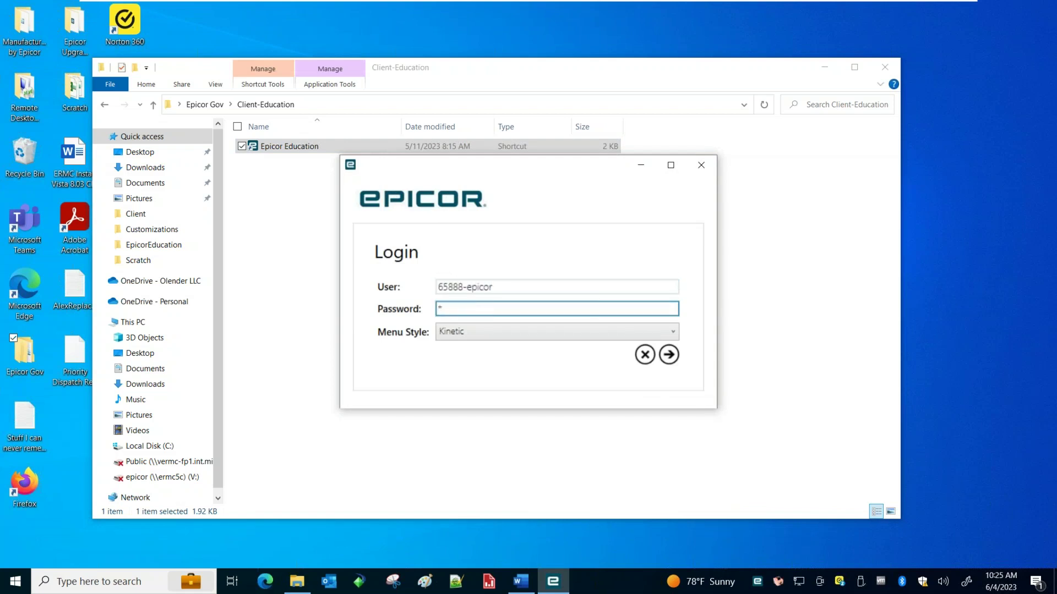
{"action": "type", "text": "***************"}
{"action": "key", "text": "Return"}
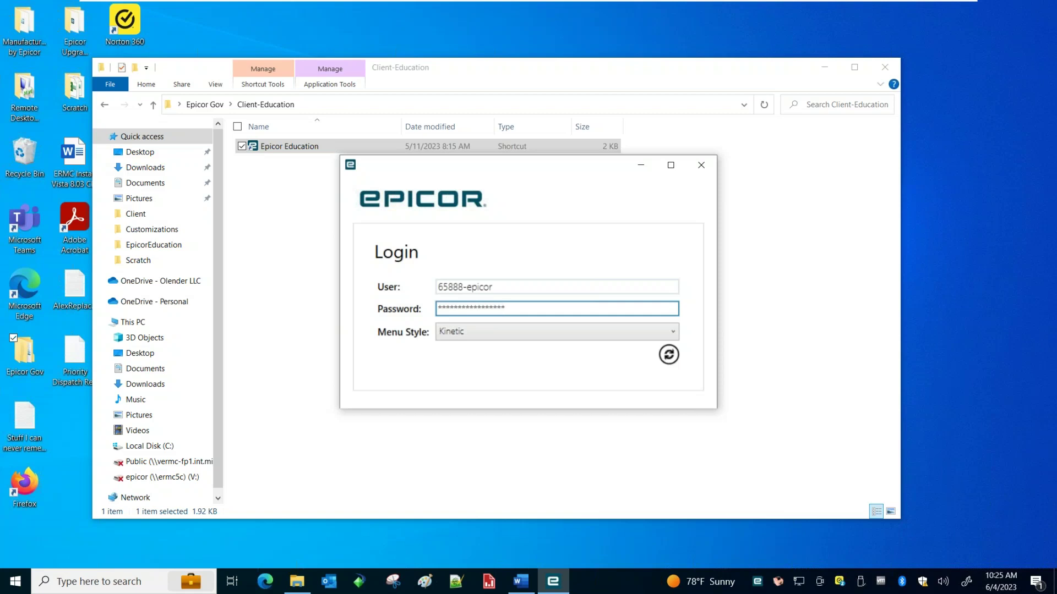
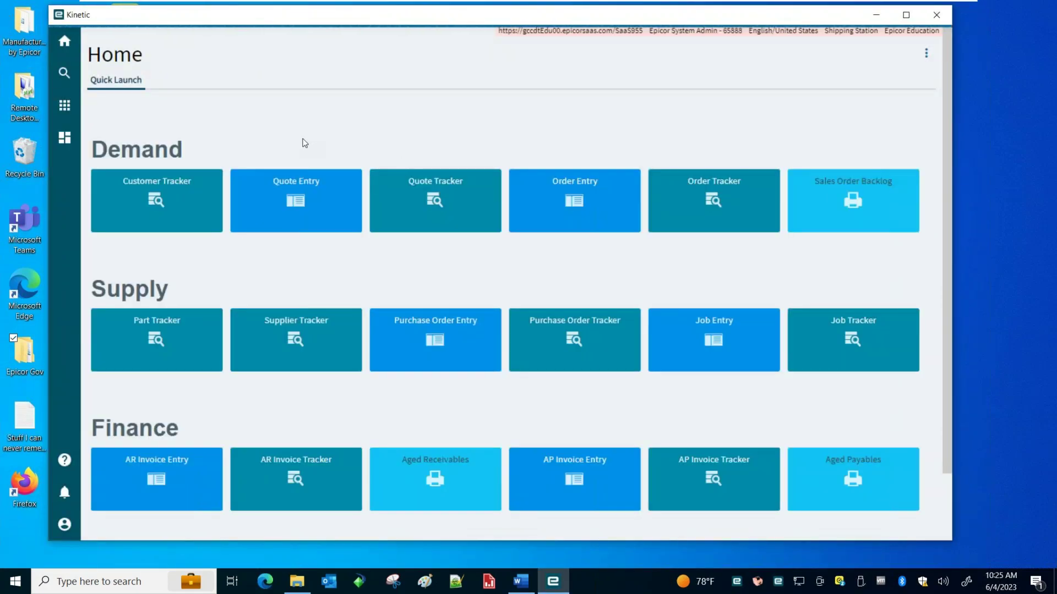
Open Job Summary 2 from Main Menu > Production Management > Job Management > Reports
{"action": "left_click", "coordinate": [65, 106]}
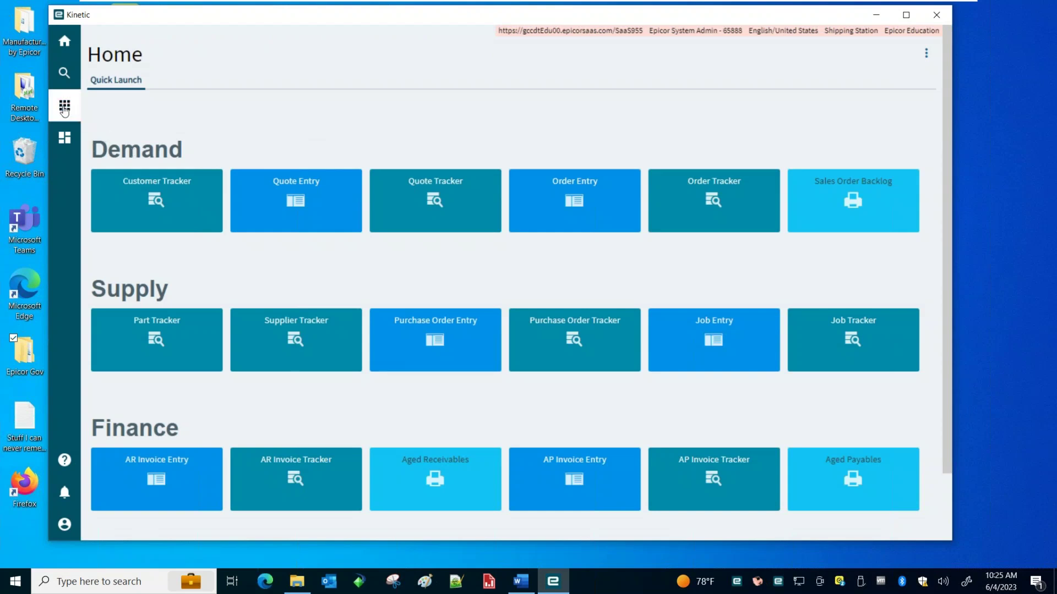
{"action": "left_click", "coordinate": [138, 199]}
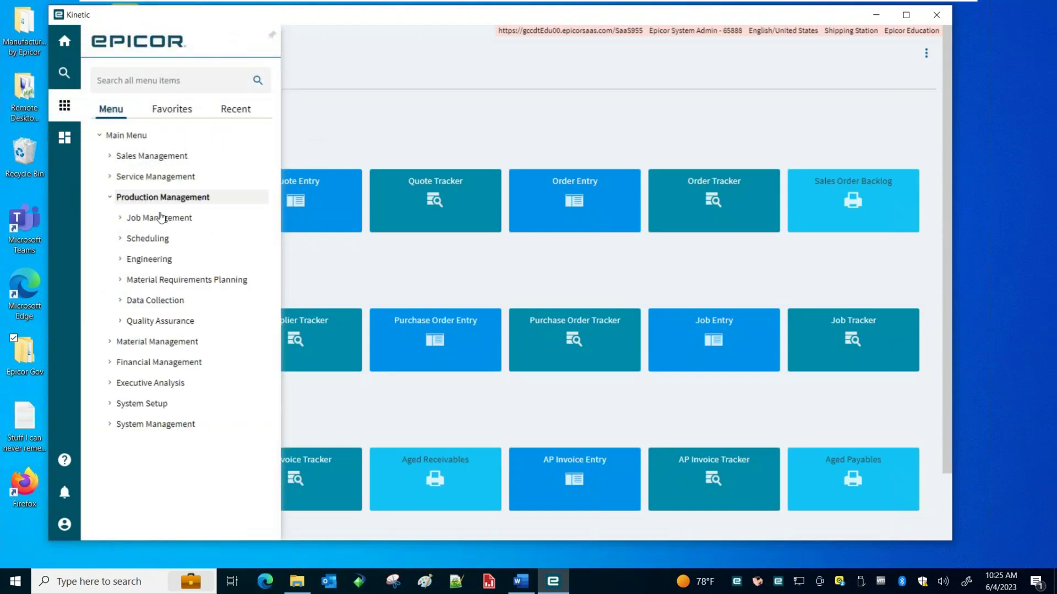
{"action": "left_click", "coordinate": [171, 218]}
{"action": "left_click", "coordinate": [151, 280]}
{"action": "scroll", "coordinate": [355, 291], "scroll_direction": "down", "scroll_amount": 2}
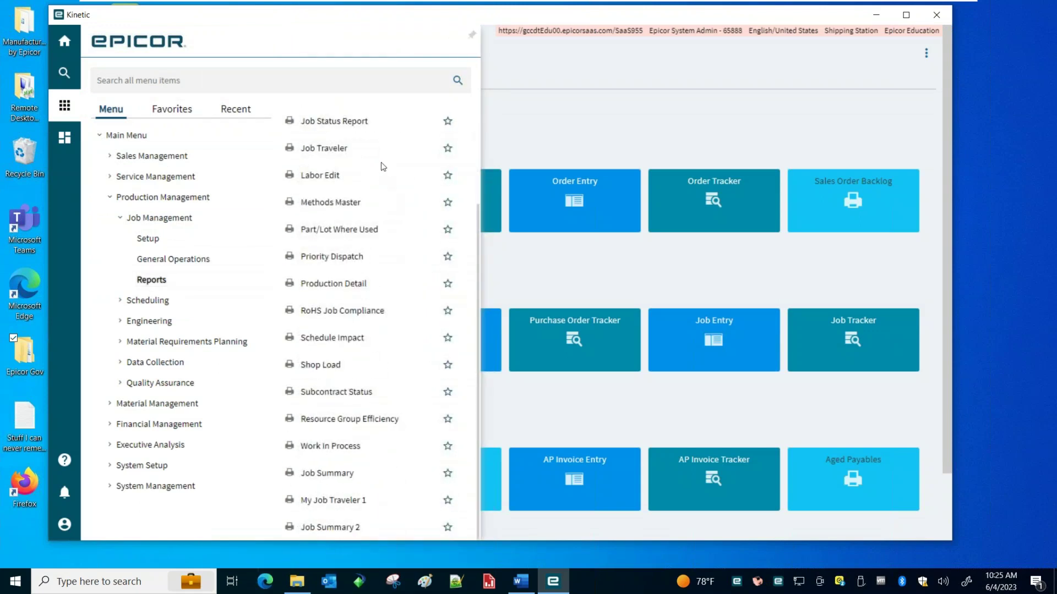
{"action": "left_click", "coordinate": [330, 527]}
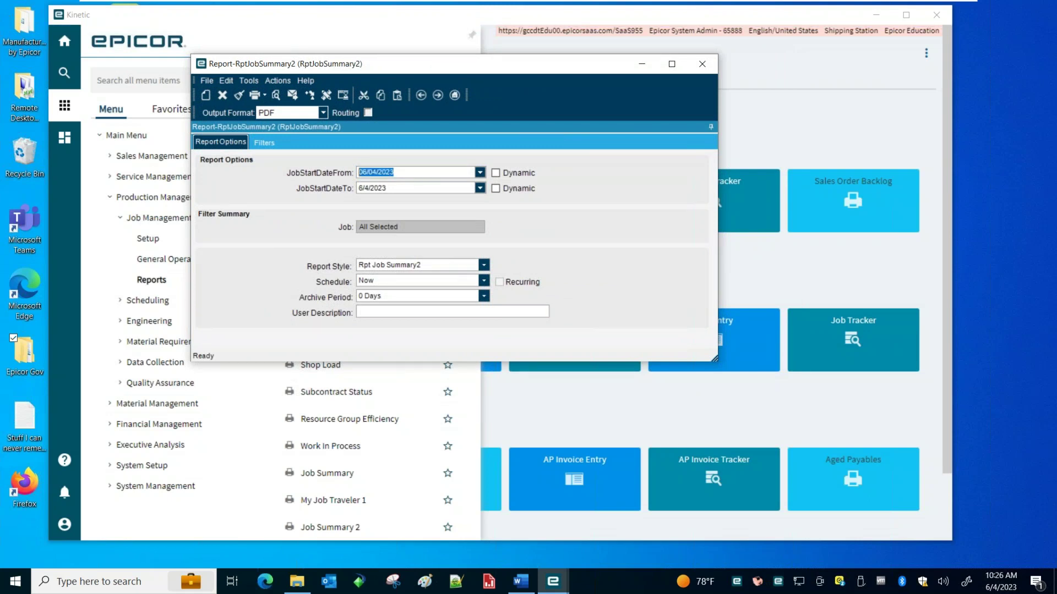
Set the job start date range to 01/01/2020 through 12/31/2020
{"action": "type", "text": "01/01/2020"}
{"action": "left_click", "coordinate": [403, 187]}
{"action": "key", "text": "ctrl+a"}
{"action": "type", "text": "12/31/2020"}
{"action": "key", "text": "Tab"}
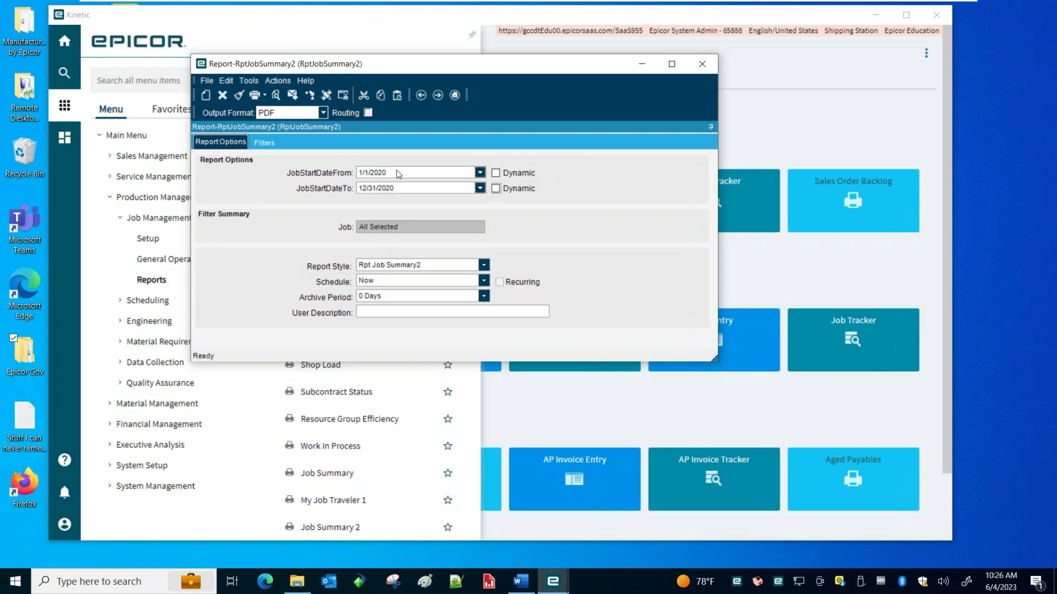
Check the Filters tab and Job search without picking jobs, then return to Report Options
{"action": "left_click_drag", "start_coordinate": [365, 63], "coordinate": [325, 62]}
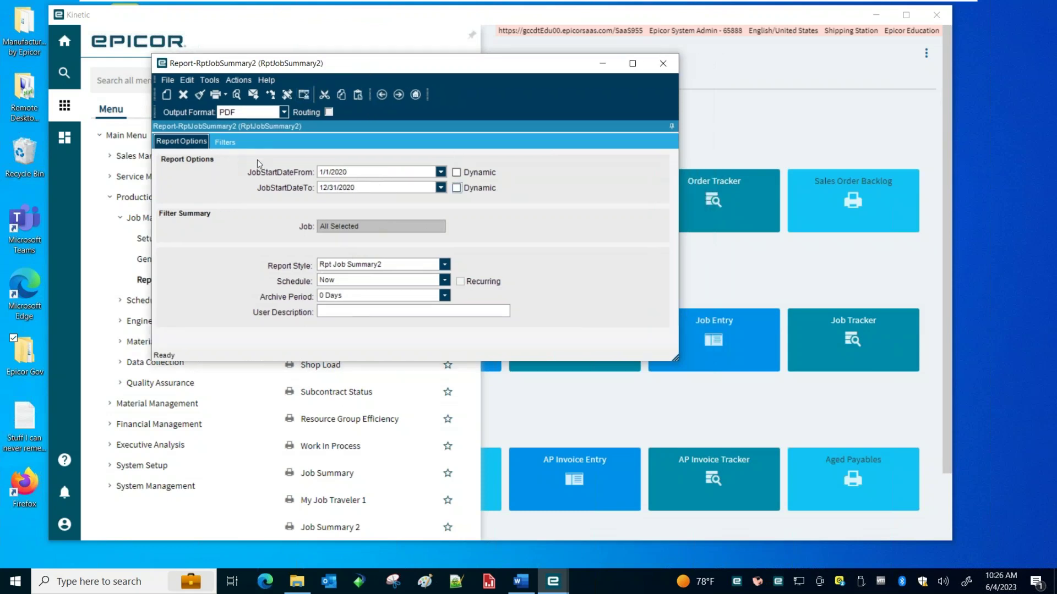
{"action": "left_click", "coordinate": [226, 143]}
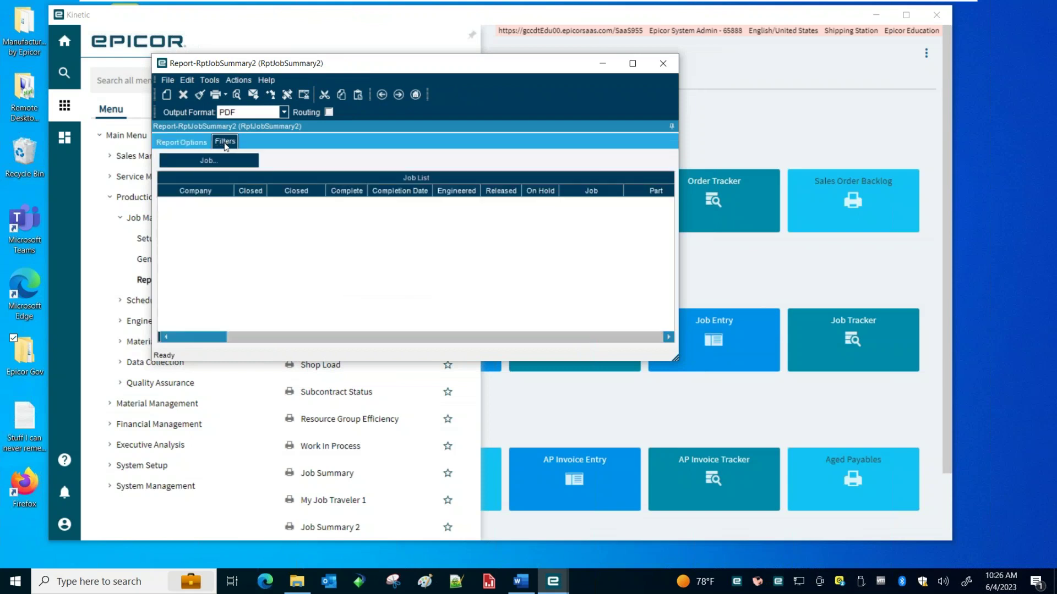
{"action": "left_click", "coordinate": [235, 162]}
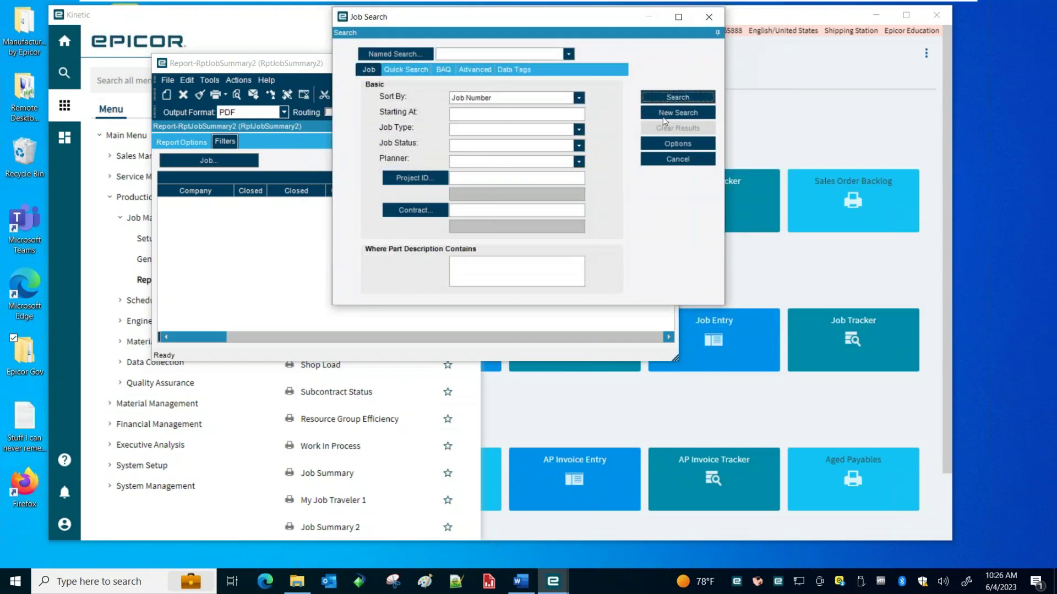
{"action": "left_click", "coordinate": [711, 16]}
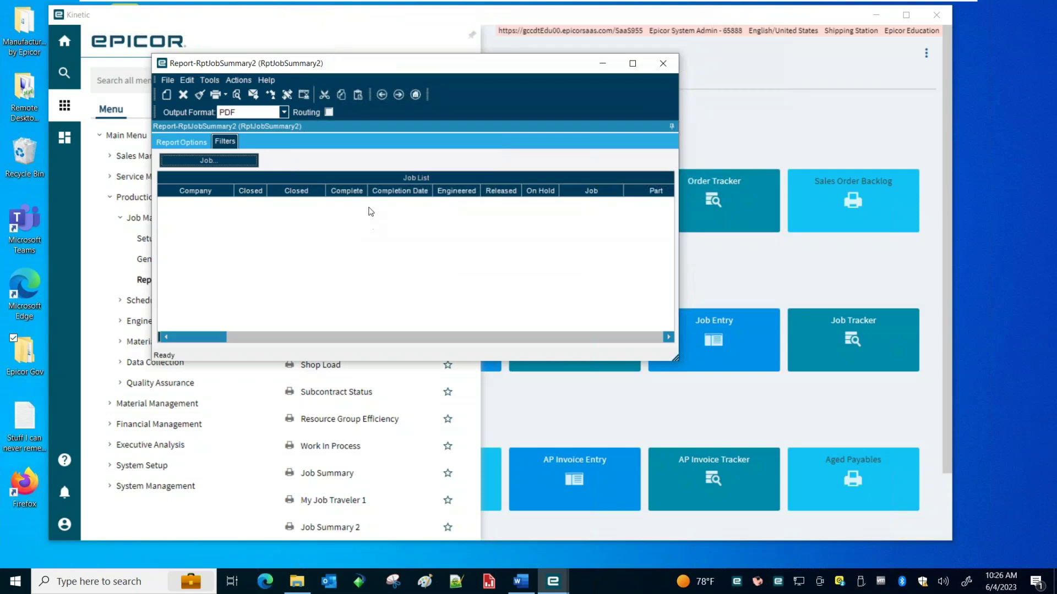
{"action": "left_click", "coordinate": [181, 142]}
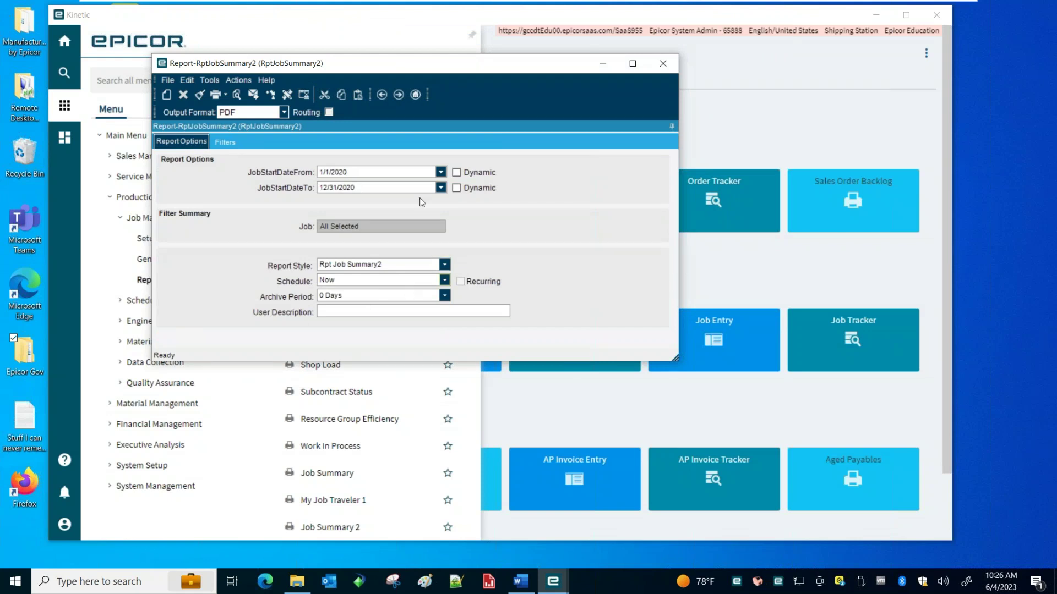
{"action": "left_click_drag", "start_coordinate": [382, 63], "coordinate": [475, 56]}
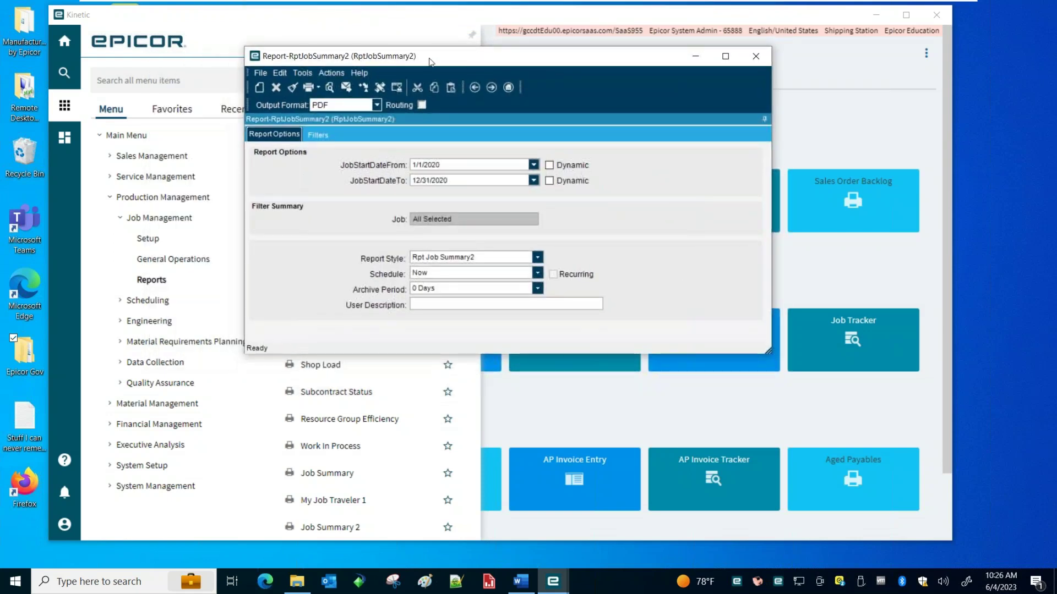
Print-preview the report as a PDF, scroll through the header-only page, and close Acrobat
{"action": "left_click", "coordinate": [329, 88]}
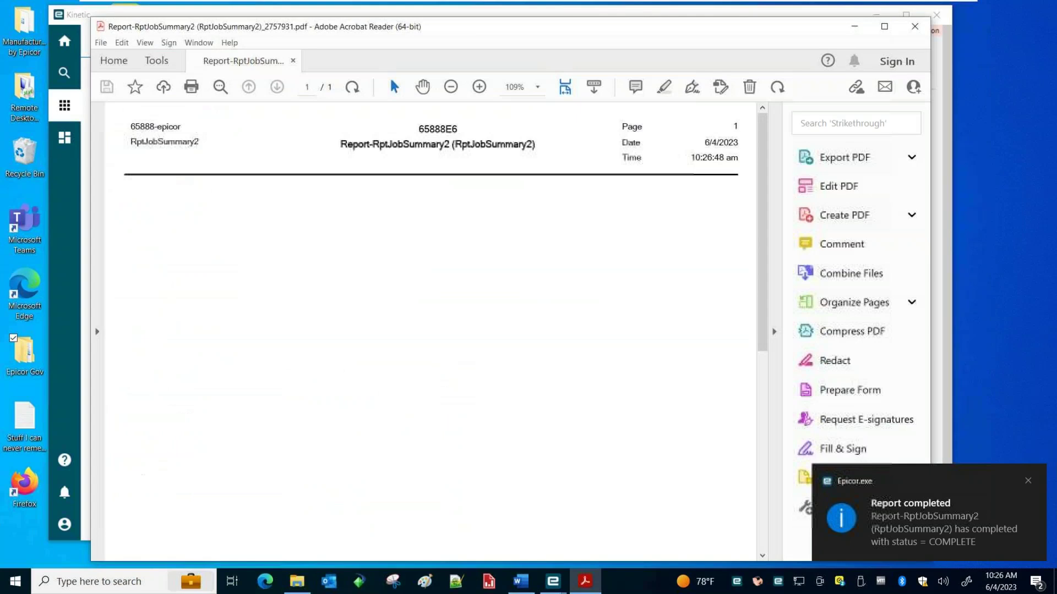
{"action": "scroll", "coordinate": [479, 289], "scroll_direction": "down", "scroll_amount": 5}
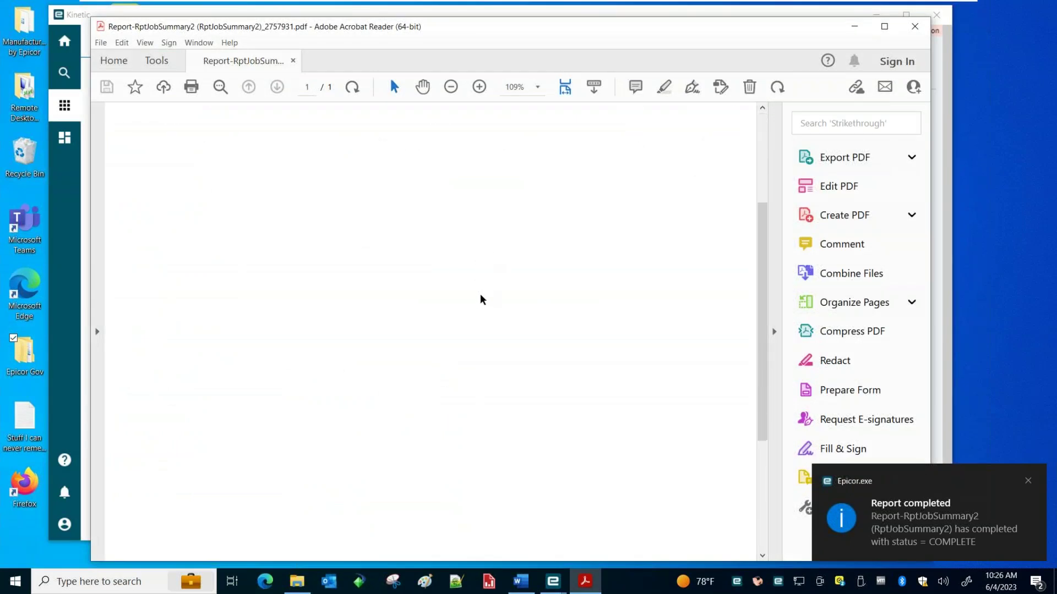
{"action": "scroll", "coordinate": [480, 303], "scroll_direction": "up", "scroll_amount": 5}
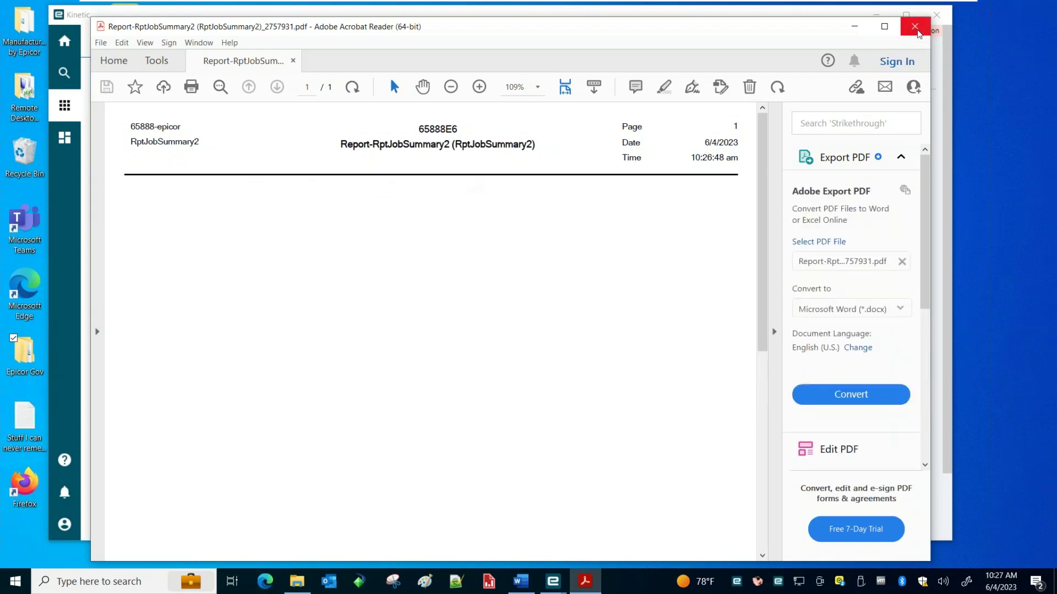
{"action": "left_click", "coordinate": [916, 31]}
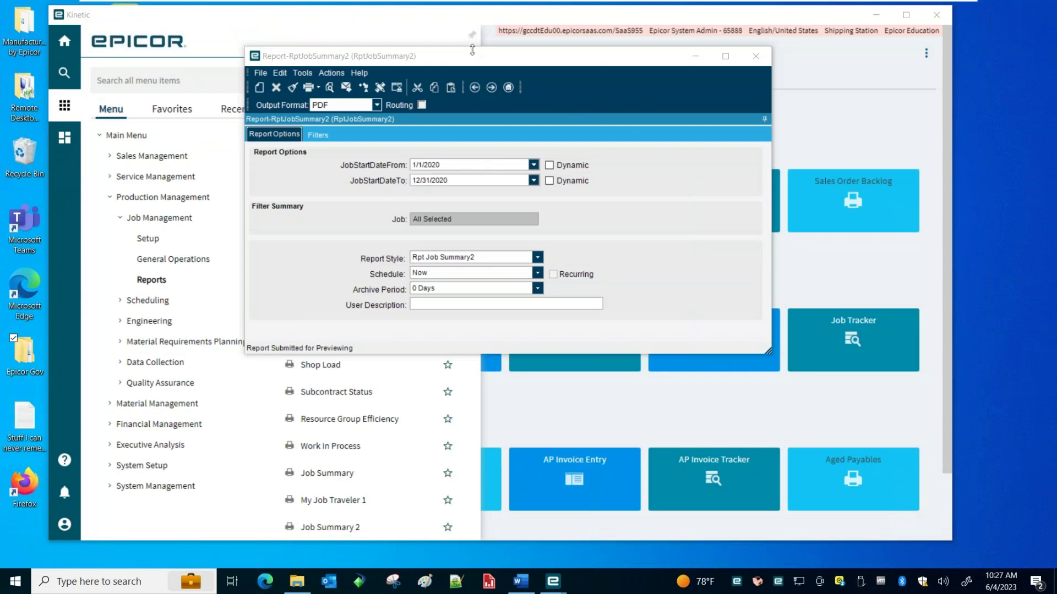
{"action": "left_click_drag", "start_coordinate": [473, 56], "coordinate": [386, 56]}
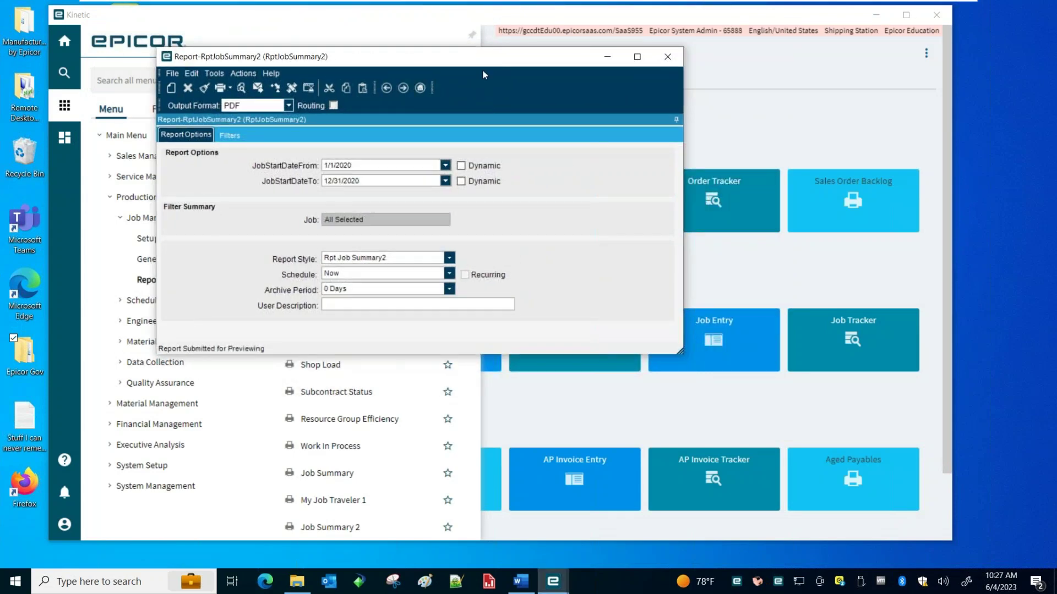
{"action": "key", "text": "alt+Tab"}
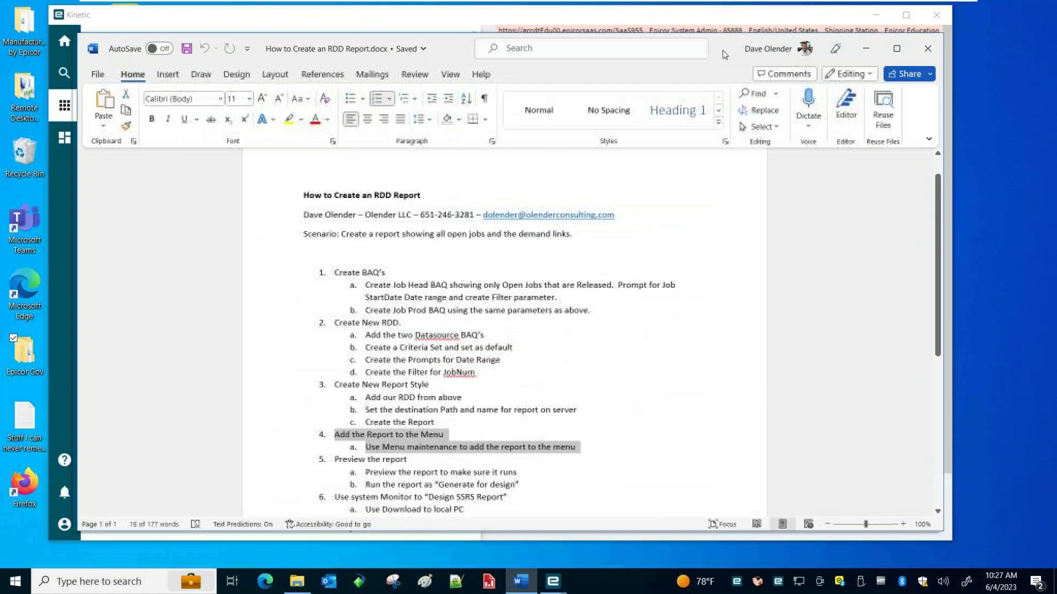
{"action": "right_click", "coordinate": [537, 482]}
{"action": "left_click", "coordinate": [323, 490]}
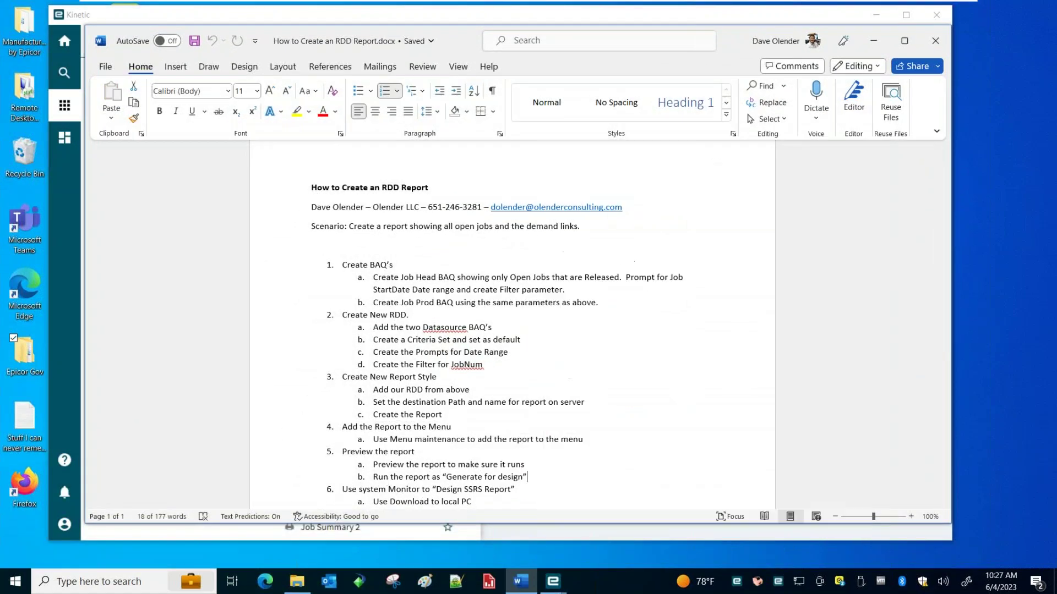
{"action": "left_click_drag", "start_coordinate": [324, 490], "coordinate": [419, 490]}
{"action": "left_click_drag", "start_coordinate": [491, 498], "coordinate": [495, 503]}
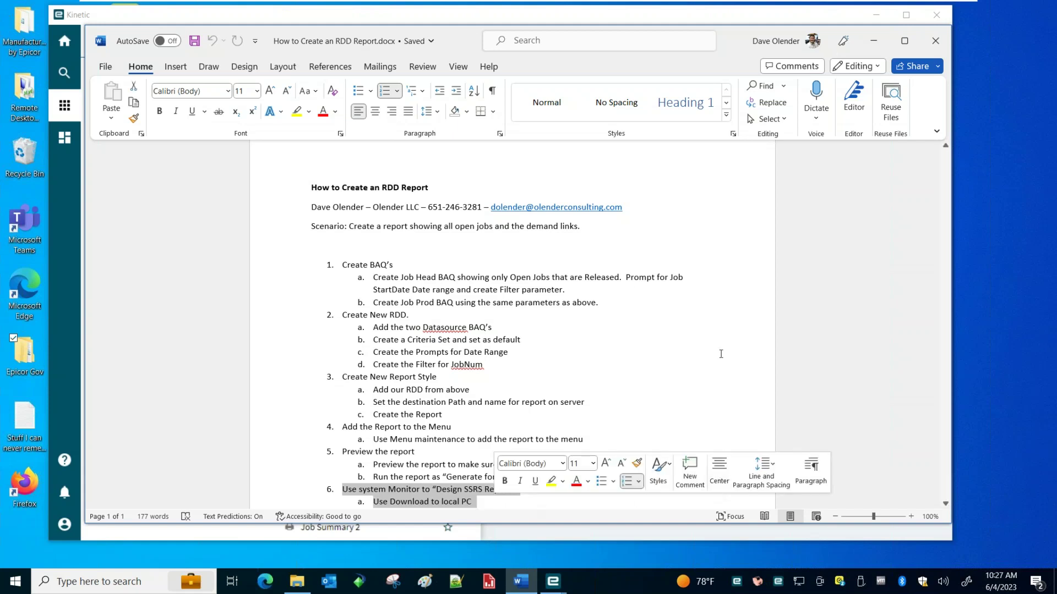
{"action": "left_click", "coordinate": [371, 478]}
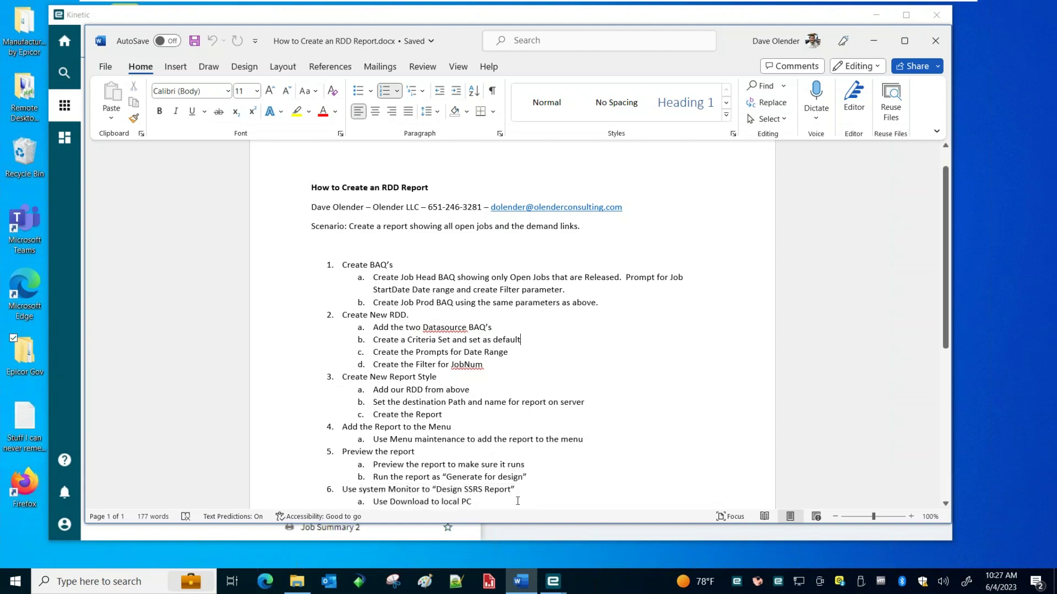
{"action": "left_click_drag", "start_coordinate": [517, 500], "coordinate": [518, 489]}
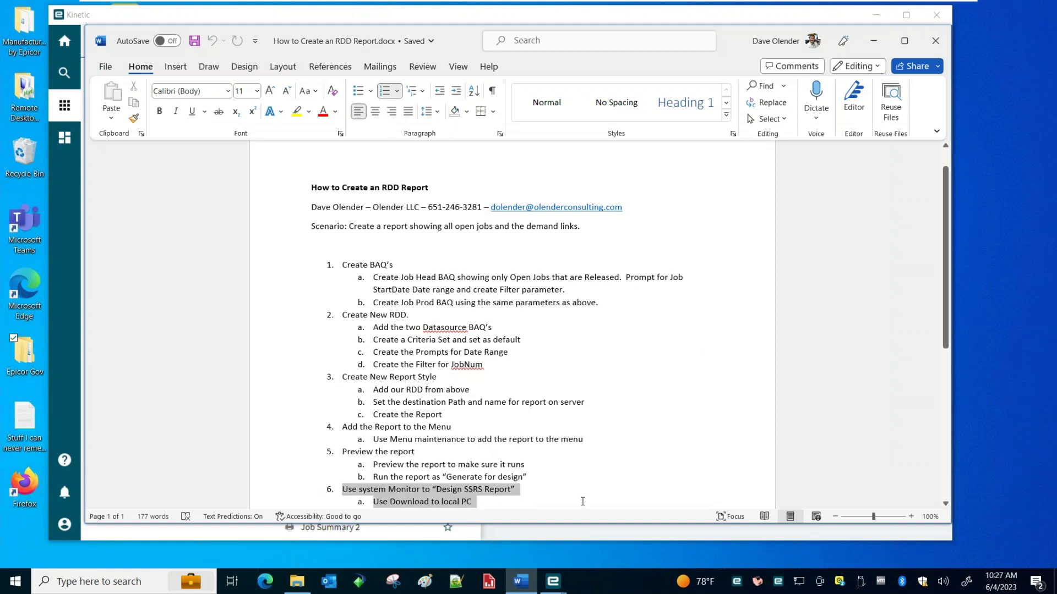
{"action": "left_click", "coordinate": [873, 41]}
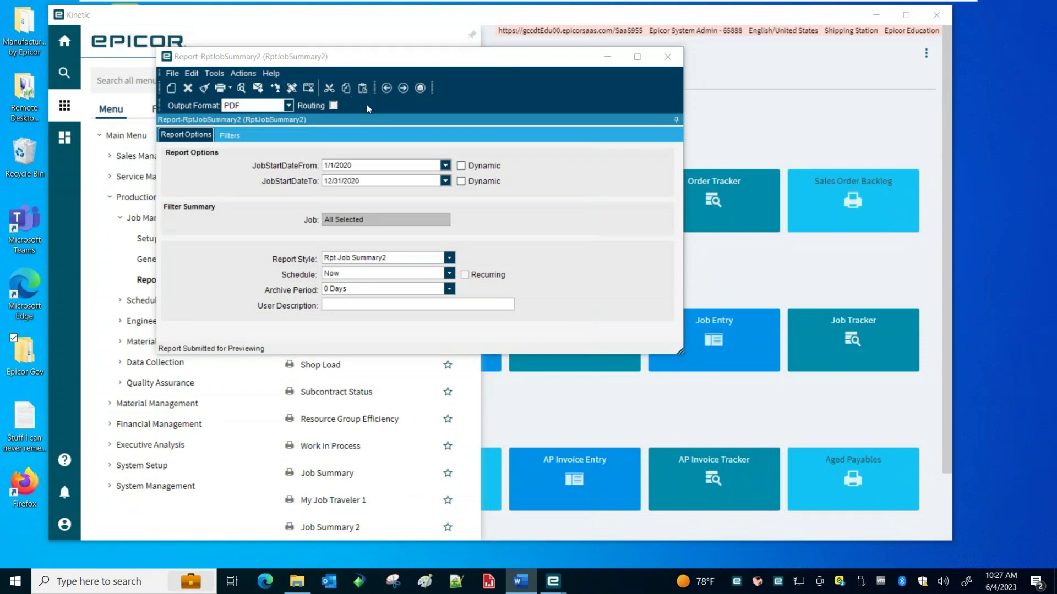
Generate the report for design and open the Epicor System Monitor
{"action": "left_click", "coordinate": [292, 89]}
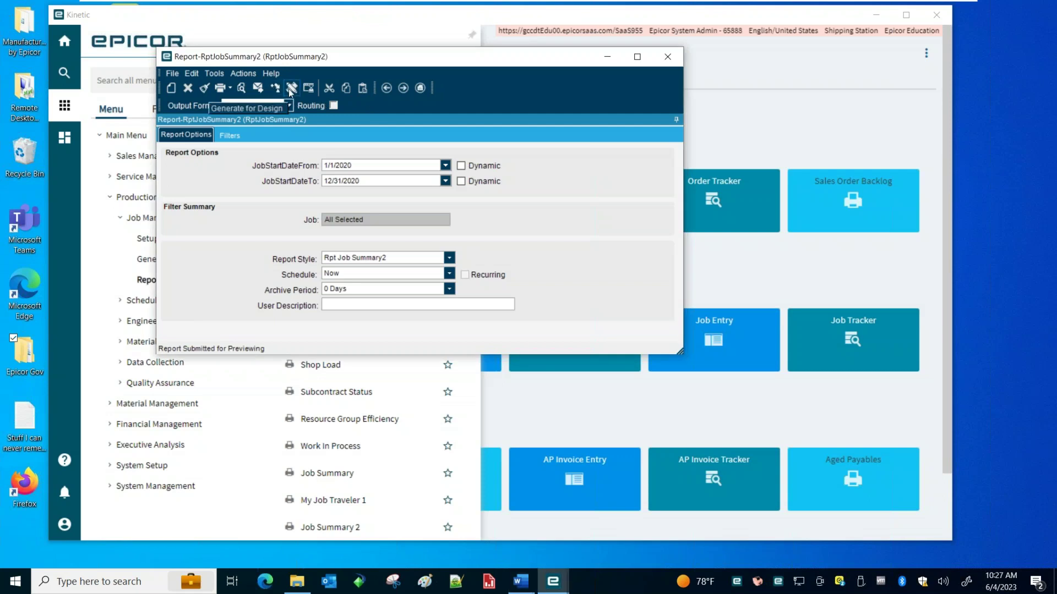
{"action": "left_click", "coordinate": [292, 89]}
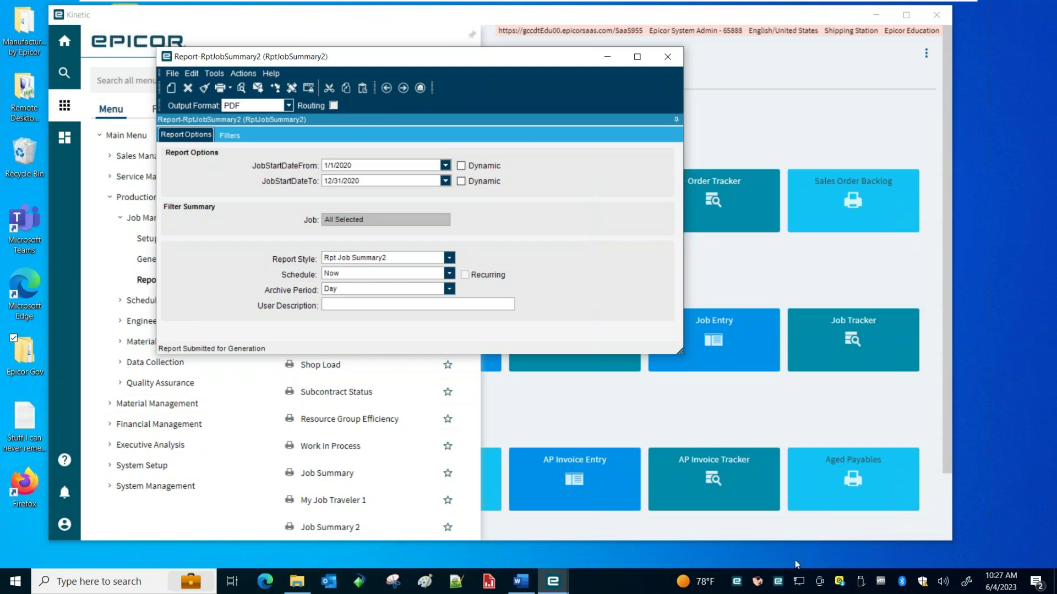
{"action": "left_click", "coordinate": [778, 581]}
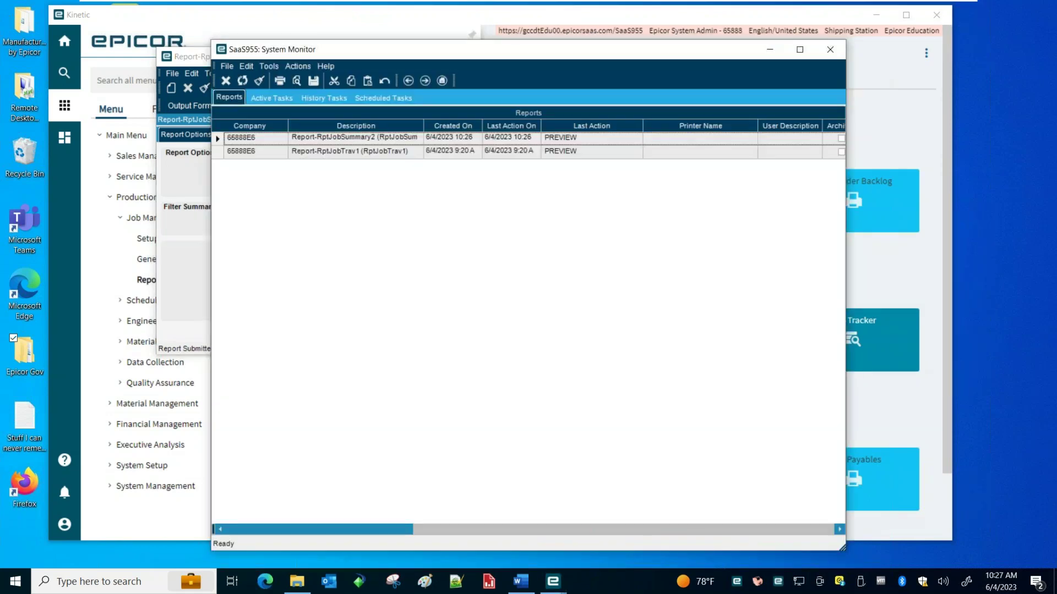
{"action": "left_click_drag", "start_coordinate": [545, 49], "coordinate": [743, 68]}
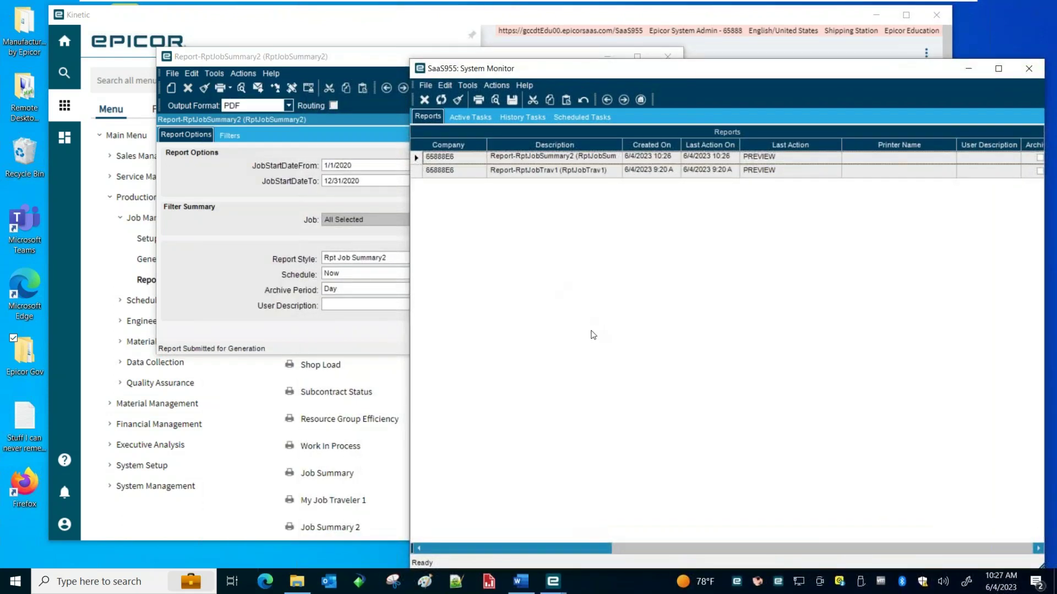
Refresh the Reports list and select the 10:27 RptJobSummary2 run
{"action": "left_click", "coordinate": [470, 117]}
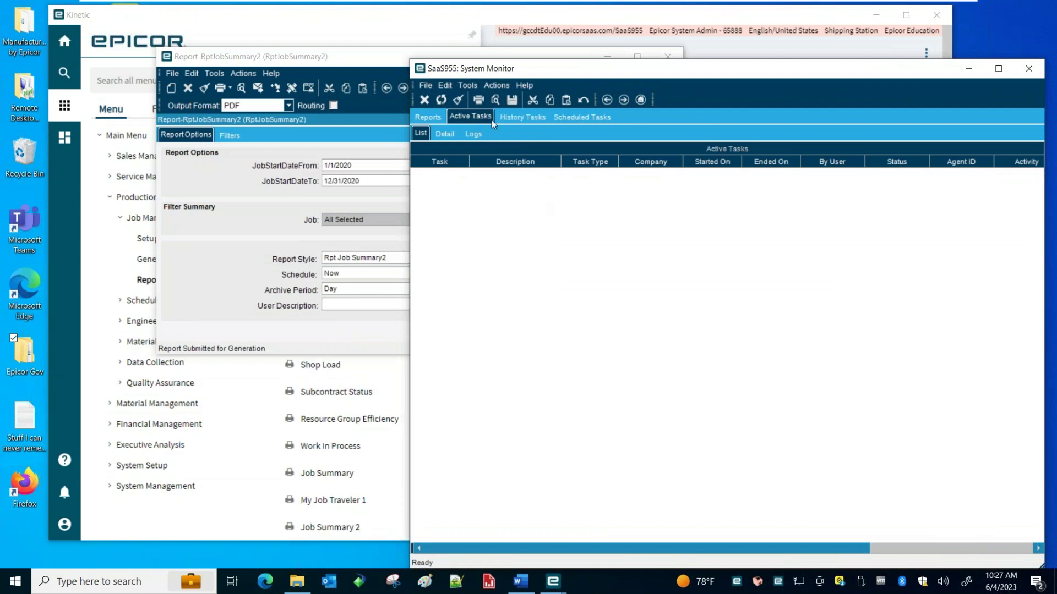
{"action": "left_click", "coordinate": [520, 117]}
{"action": "left_click", "coordinate": [470, 118]}
{"action": "left_click", "coordinate": [439, 117]}
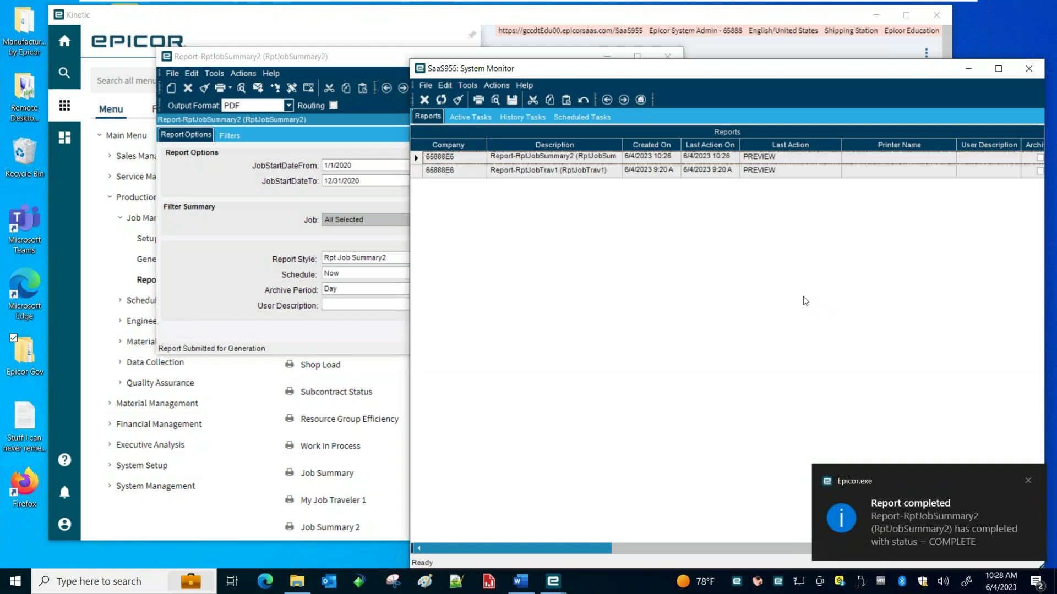
{"action": "left_click", "coordinate": [441, 99]}
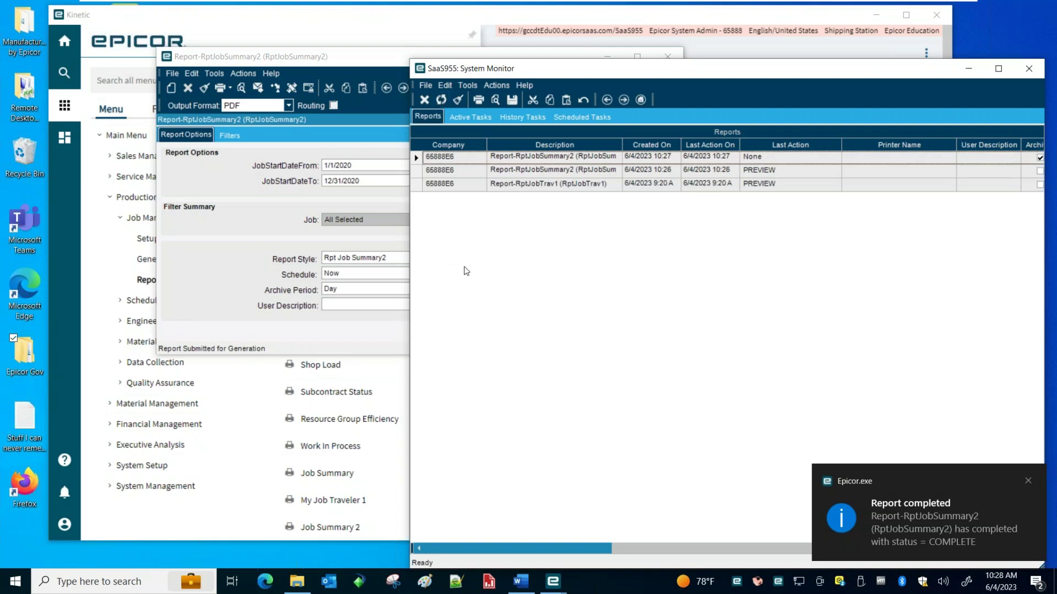
{"action": "left_click", "coordinate": [417, 158]}
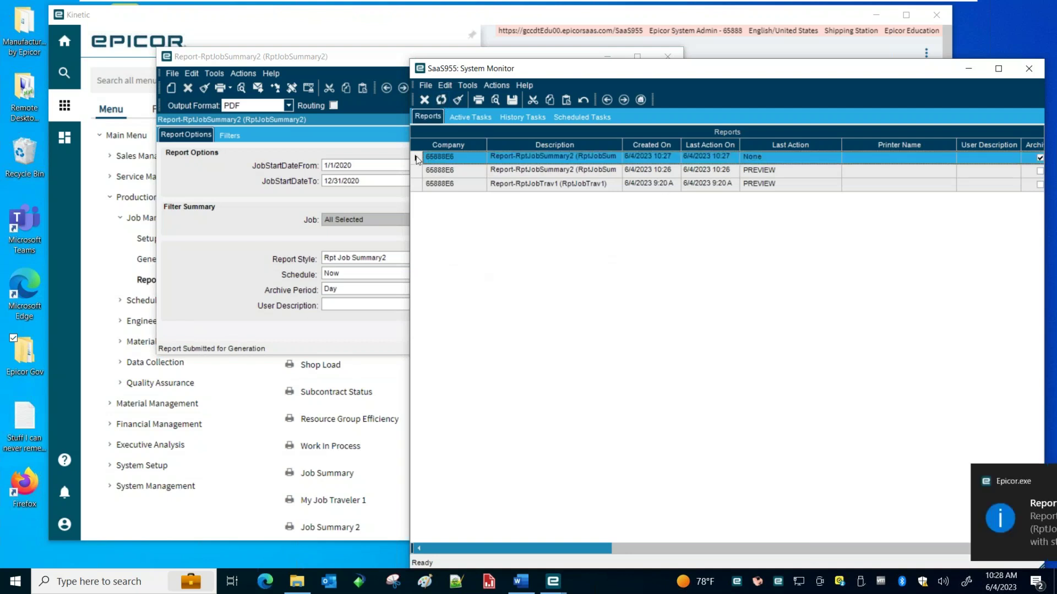
{"action": "mouse_move", "coordinate": [687, 73]}
{"action": "left_mouse_down"}
{"action": "mouse_move", "coordinate": [590, 69]}
{"action": "mouse_move", "coordinate": [714, 78]}
{"action": "mouse_move", "coordinate": [698, 71]}
{"action": "left_mouse_up"}
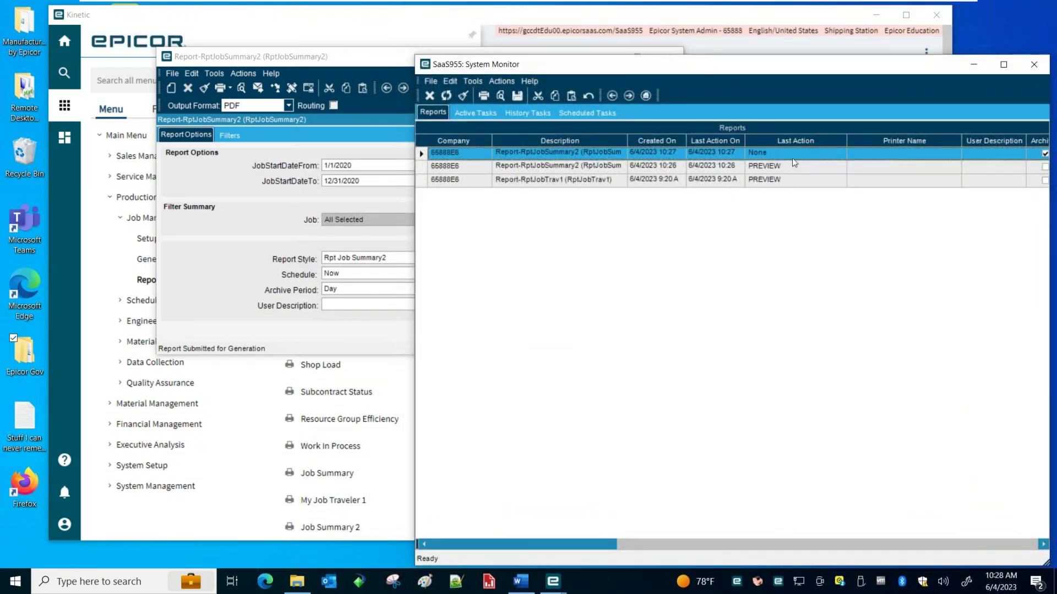
{"action": "left_click_drag", "start_coordinate": [638, 76], "coordinate": [623, 64]}
Open Design SSRS Report from the report's Actions menu
{"action": "left_click", "coordinate": [487, 68]}
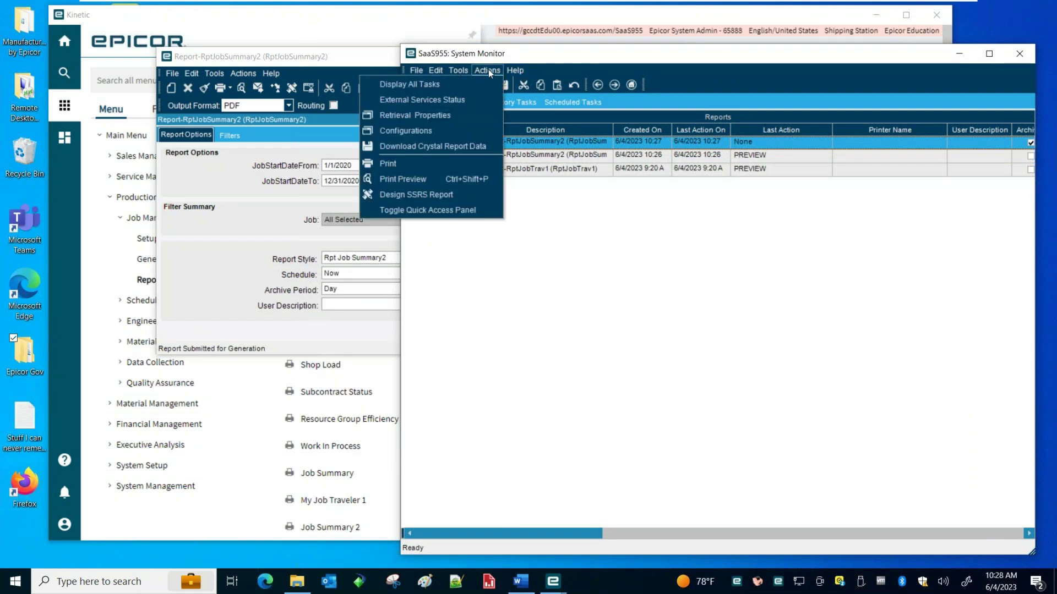
{"action": "left_click", "coordinate": [397, 196]}
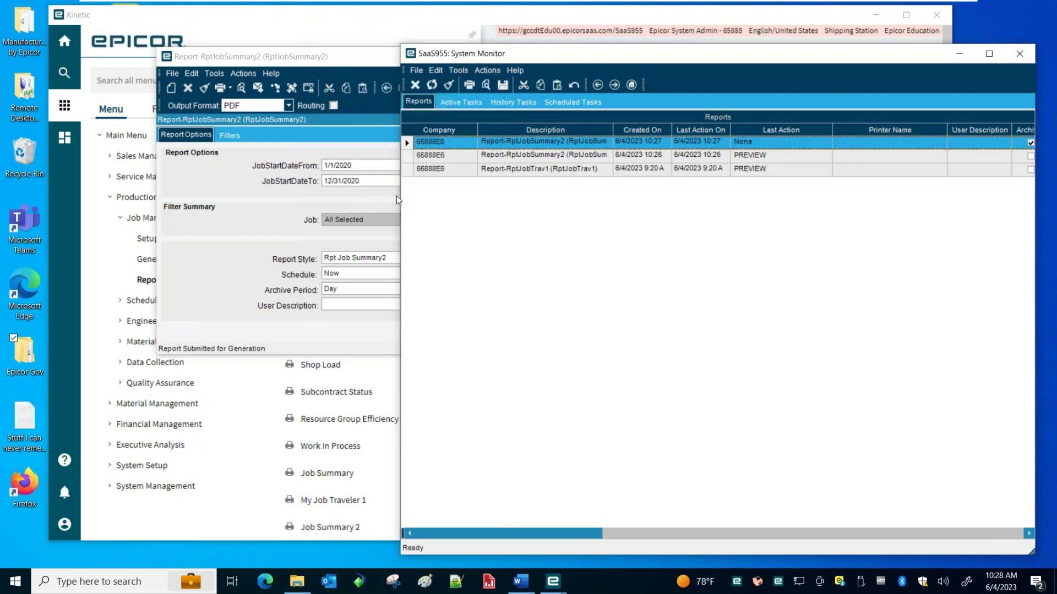
{"action": "left_click_drag", "start_coordinate": [436, 146], "coordinate": [706, 163]}
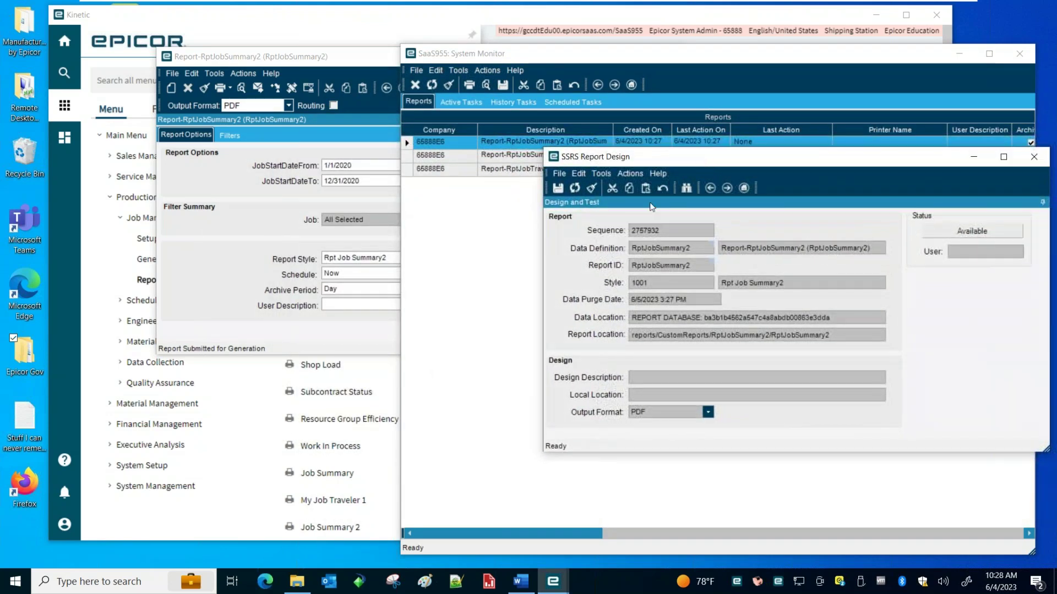
Download the report definition to Documents\EpicorEducation\Reports and agree to open it for editing
{"action": "left_click", "coordinate": [630, 173]}
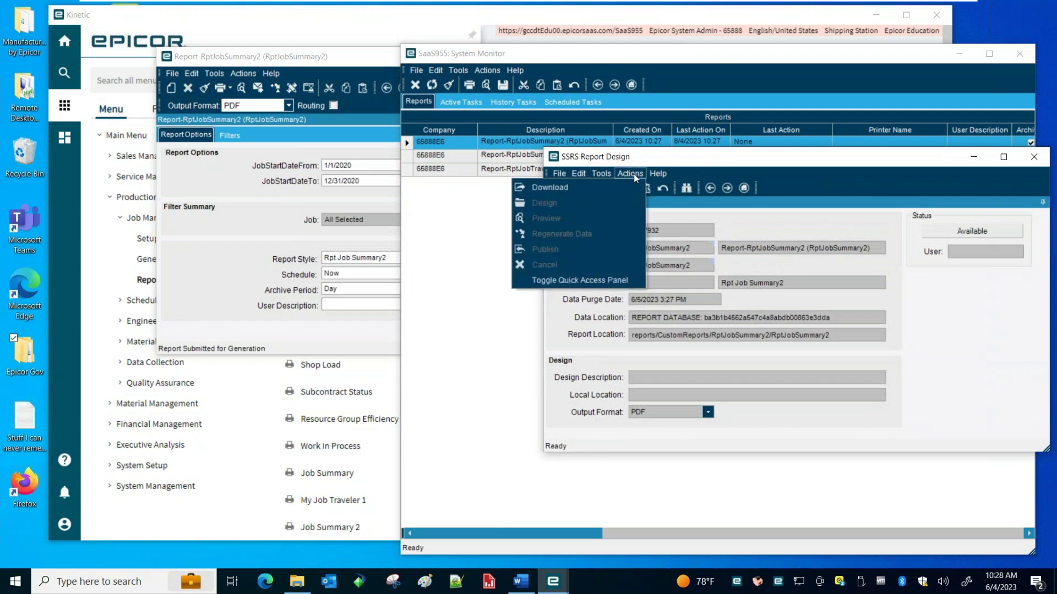
{"action": "left_click", "coordinate": [602, 188]}
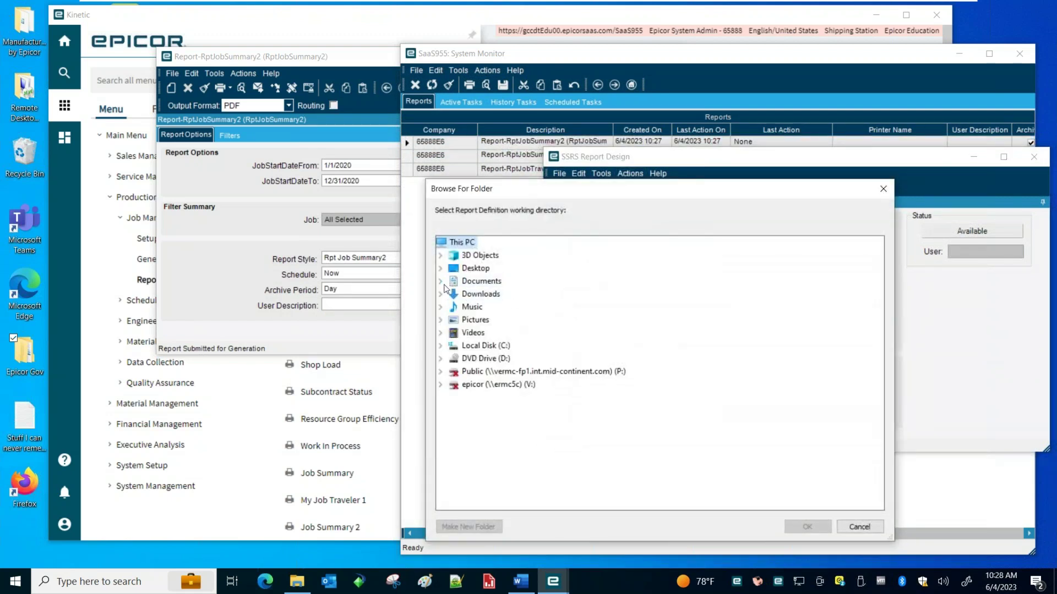
{"action": "left_click", "coordinate": [440, 281]}
{"action": "left_click", "coordinate": [453, 346]}
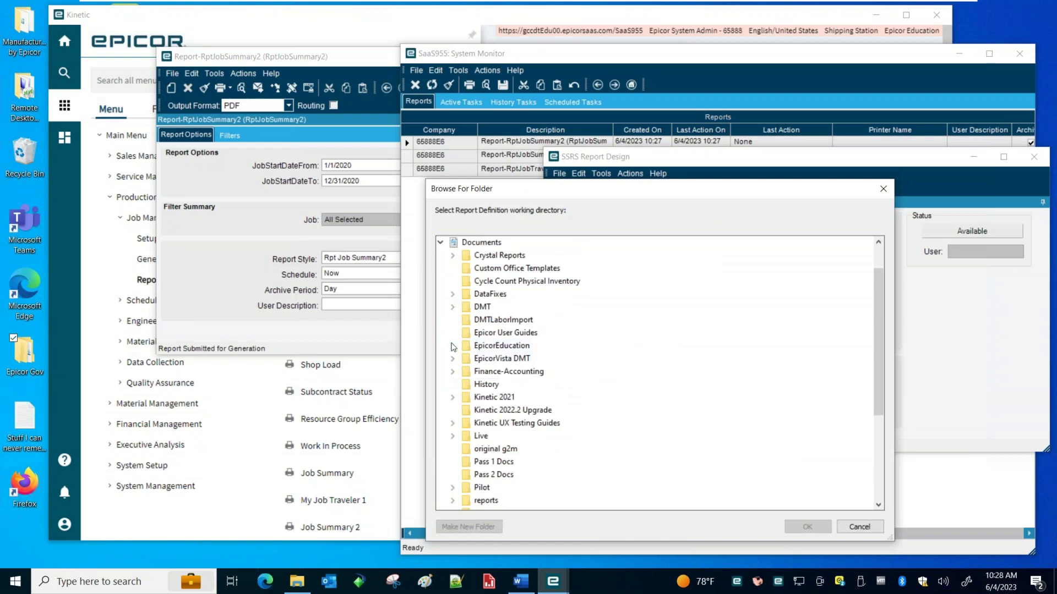
{"action": "left_click", "coordinate": [499, 358]}
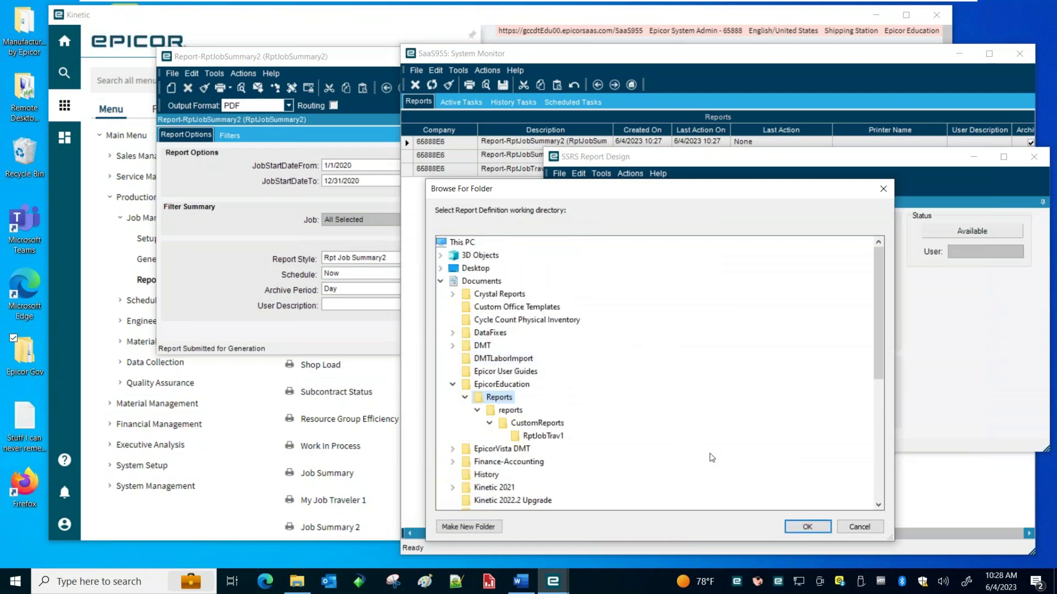
{"action": "left_click", "coordinate": [812, 527]}
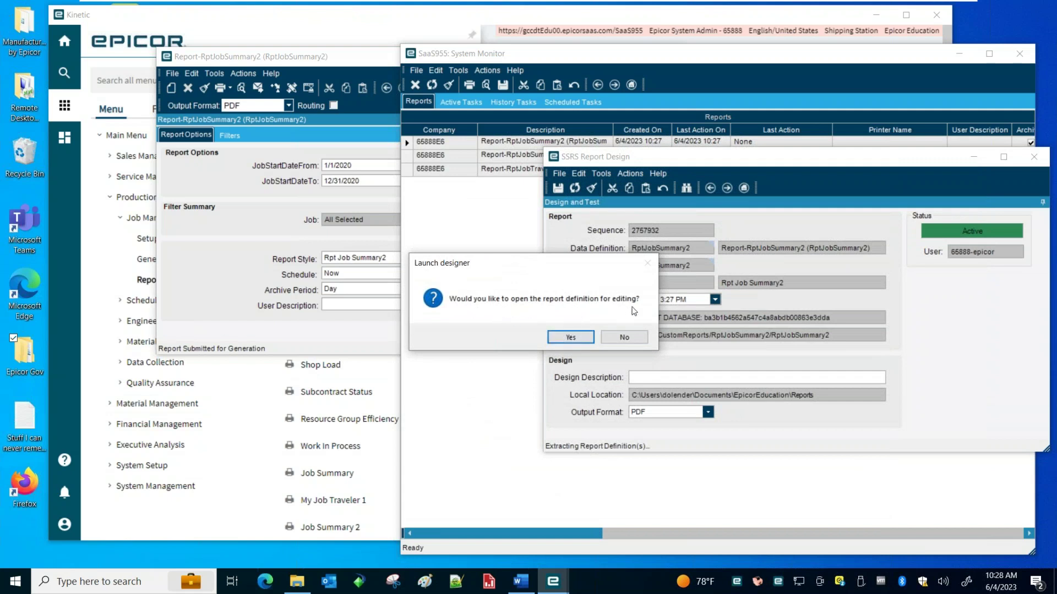
{"action": "left_click", "coordinate": [571, 337]}
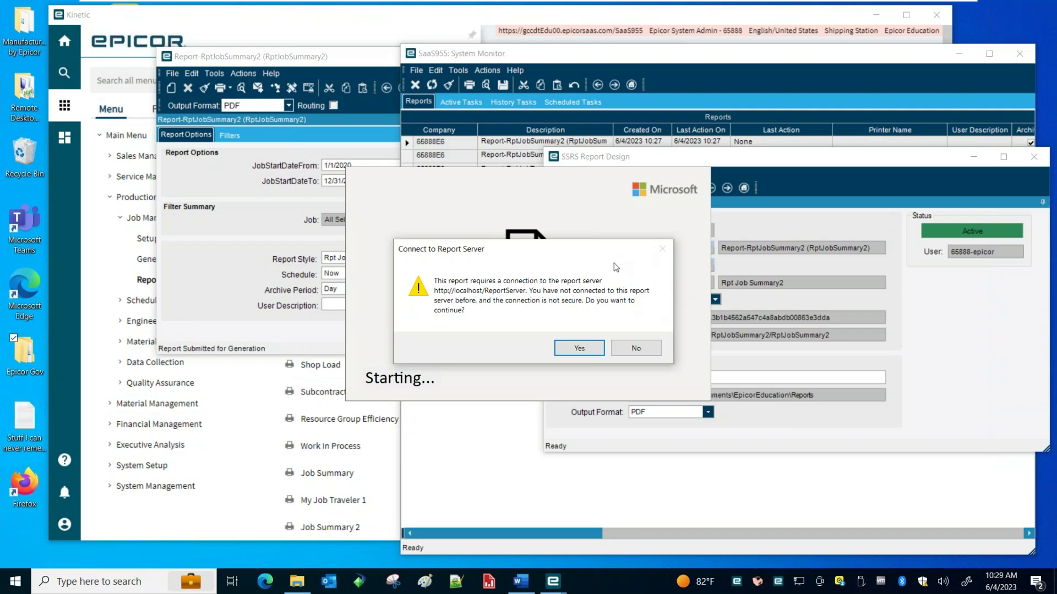
Decline the report-server connection so RptJobSummary2.rdl opens offline in Report Builder
{"action": "left_click", "coordinate": [633, 346]}
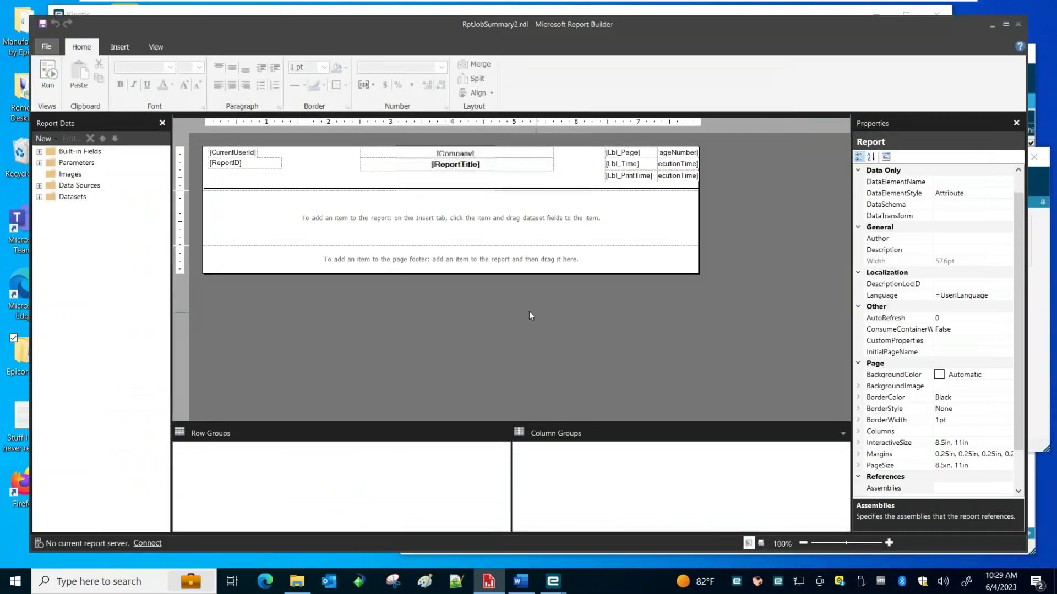
{"action": "left_click_drag", "start_coordinate": [370, 25], "coordinate": [352, 34]}
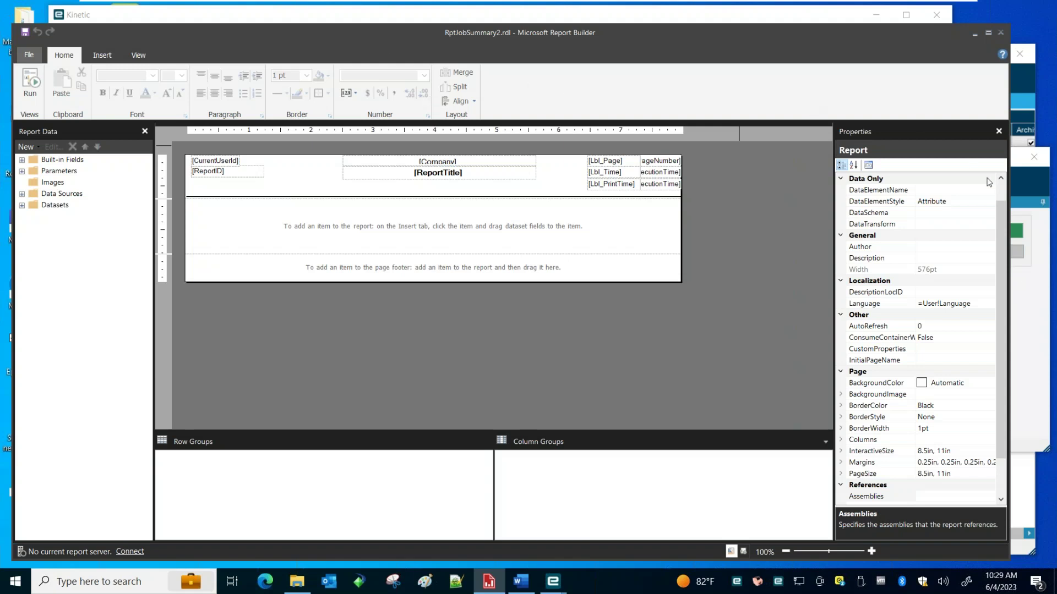
{"action": "left_click", "coordinate": [1042, 180]}
{"action": "left_click", "coordinate": [630, 173]}
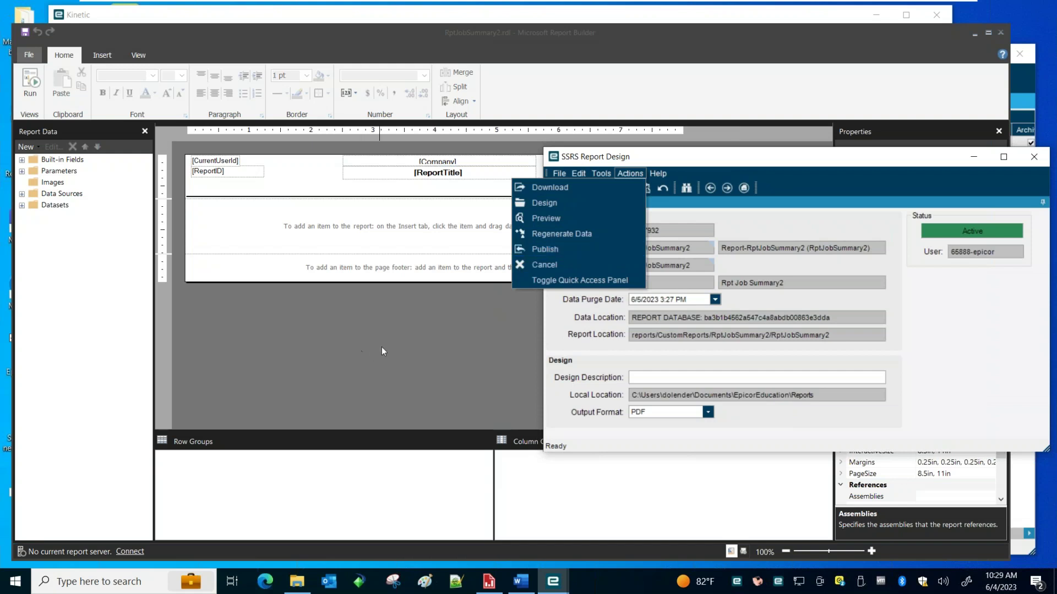
Render an Actions > Preview PDF of the unchanged report, close it, and select the database identifier
{"action": "left_click", "coordinate": [559, 173]}
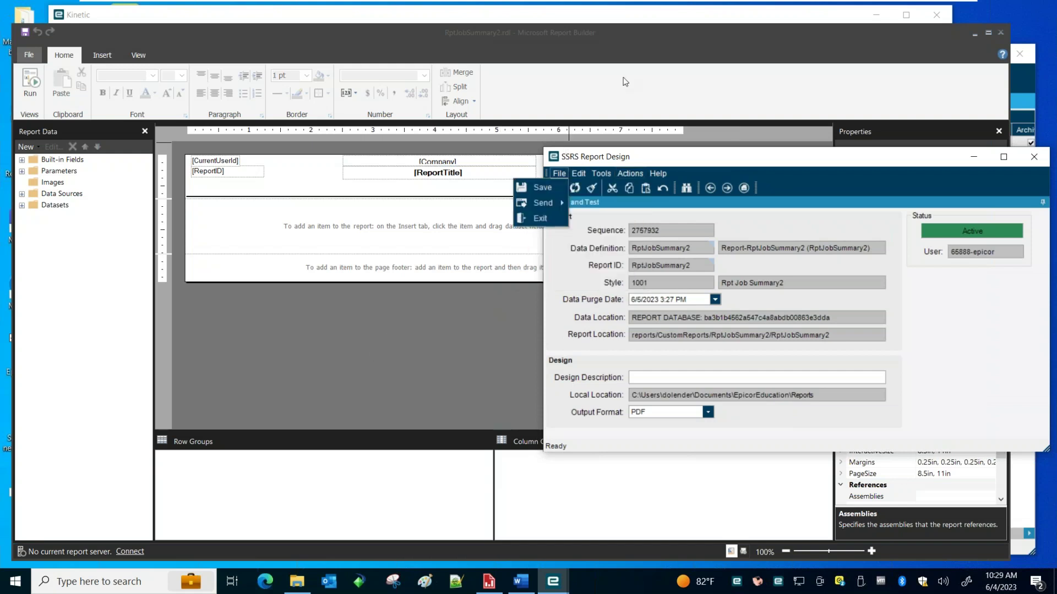
{"action": "left_click", "coordinate": [699, 39]}
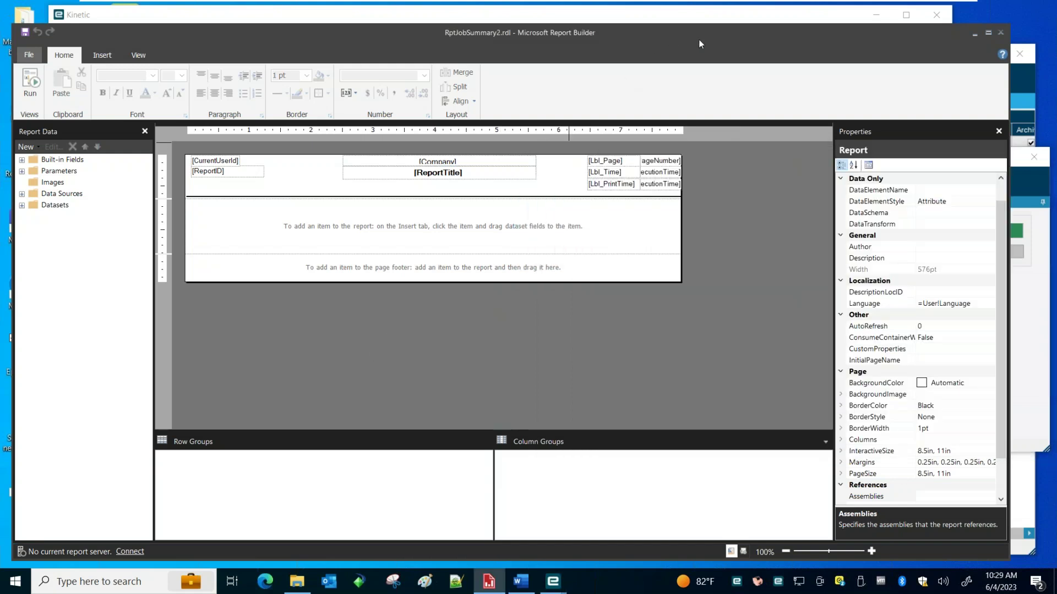
{"action": "left_click_drag", "start_coordinate": [674, 34], "coordinate": [674, 27]}
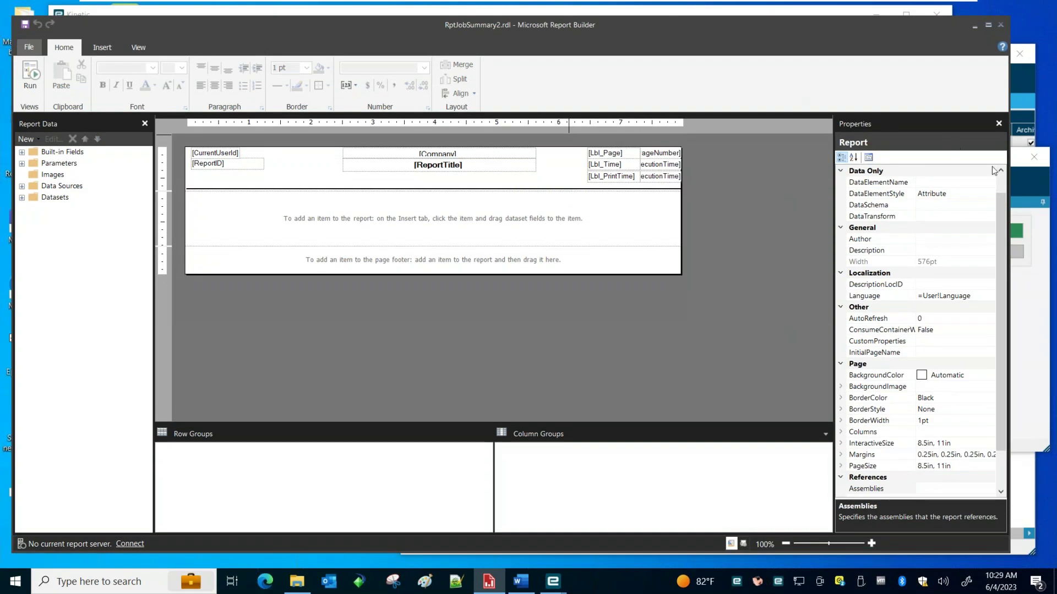
{"action": "left_click", "coordinate": [1027, 177]}
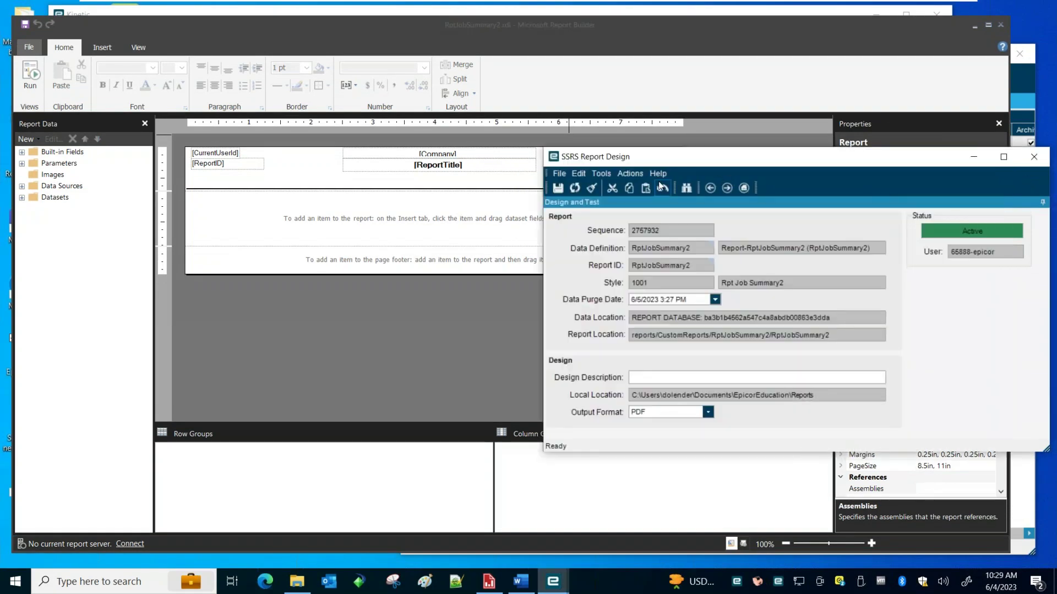
{"action": "left_click", "coordinate": [635, 174]}
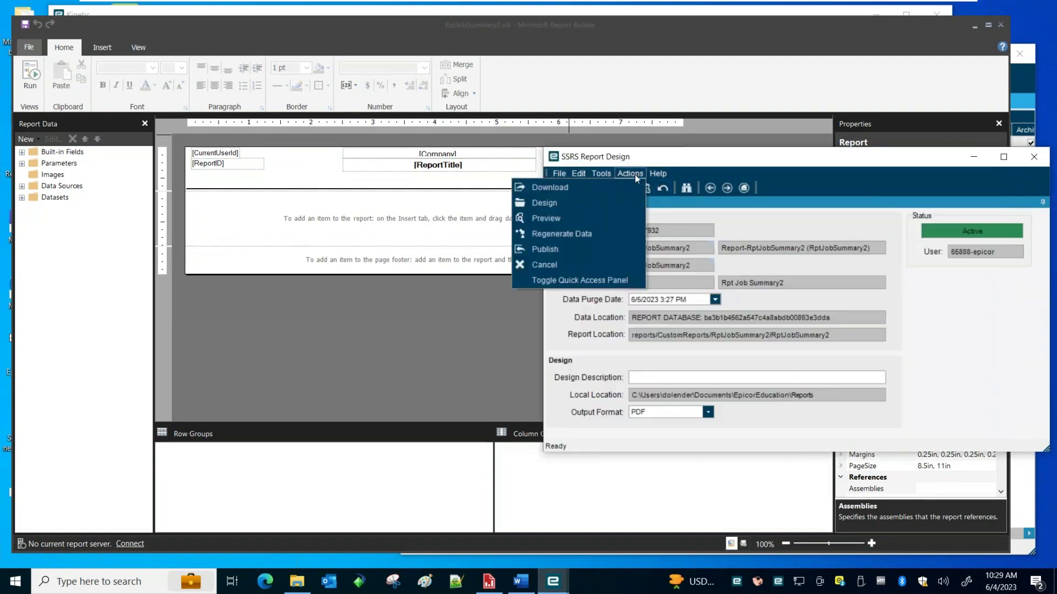
{"action": "left_click", "coordinate": [600, 218]}
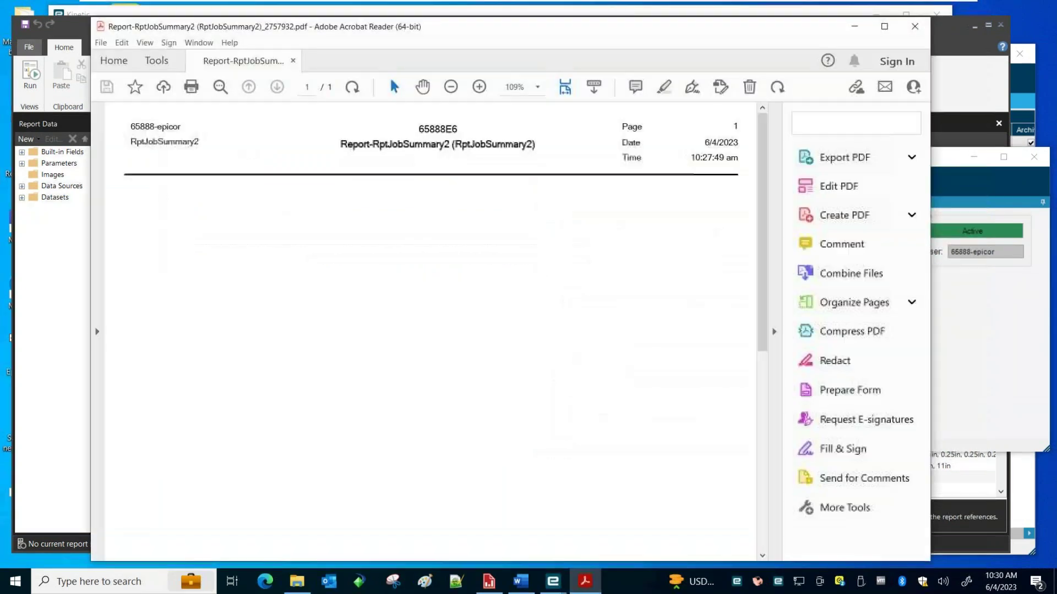
{"action": "left_click", "coordinate": [915, 26]}
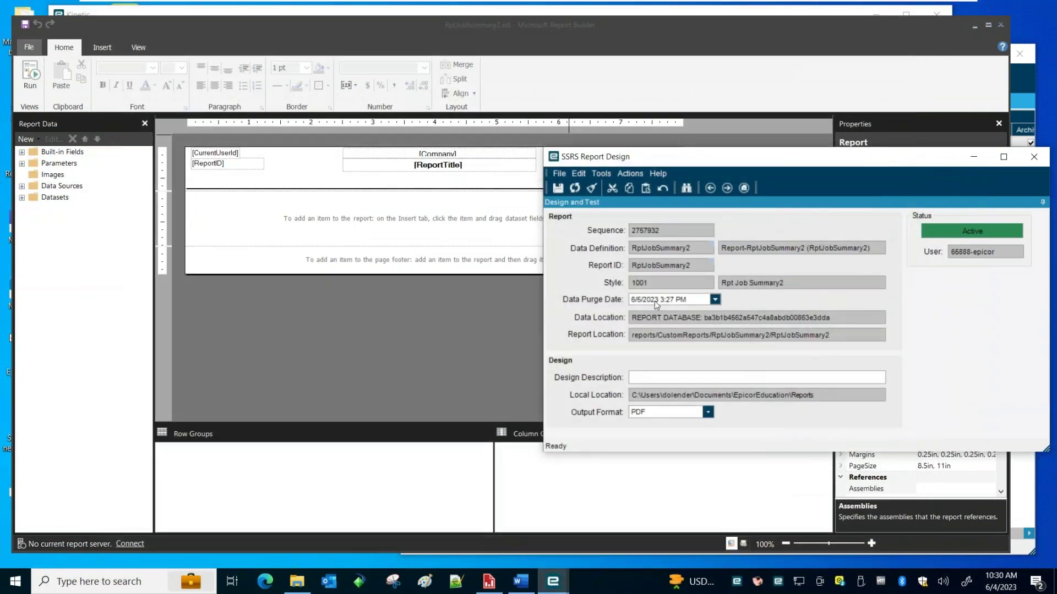
{"action": "double_click", "coordinate": [847, 323]}
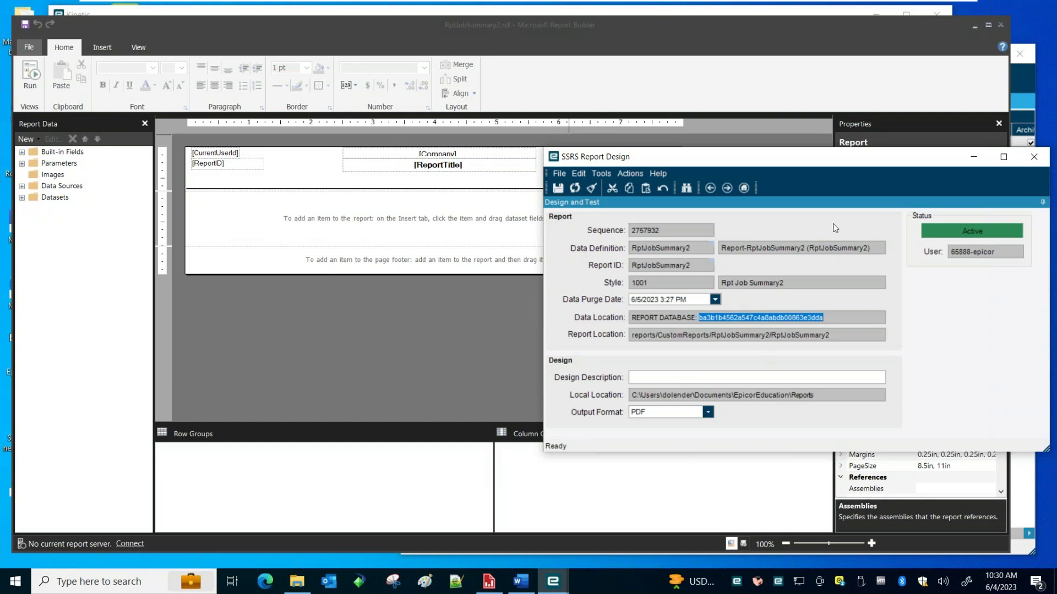
Move the SSRS design window aside and return to the RptJobSummary2 report body
{"action": "mouse_move", "coordinate": [779, 159]}
{"action": "left_mouse_down"}
{"action": "mouse_move", "coordinate": [795, 172]}
{"action": "mouse_move", "coordinate": [785, 165]}
{"action": "left_mouse_up"}
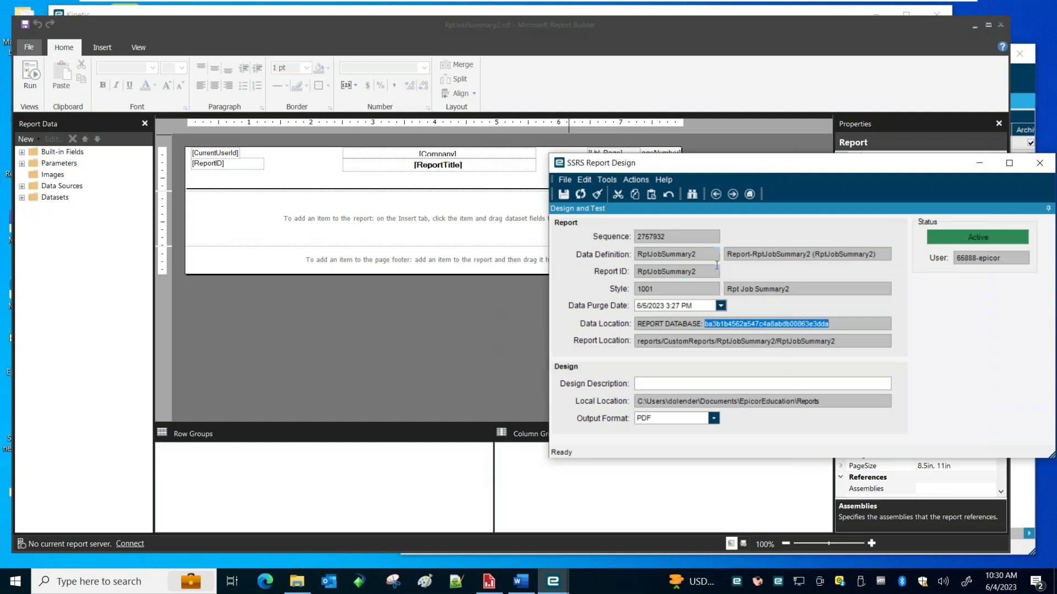
{"action": "left_click", "coordinate": [256, 215]}
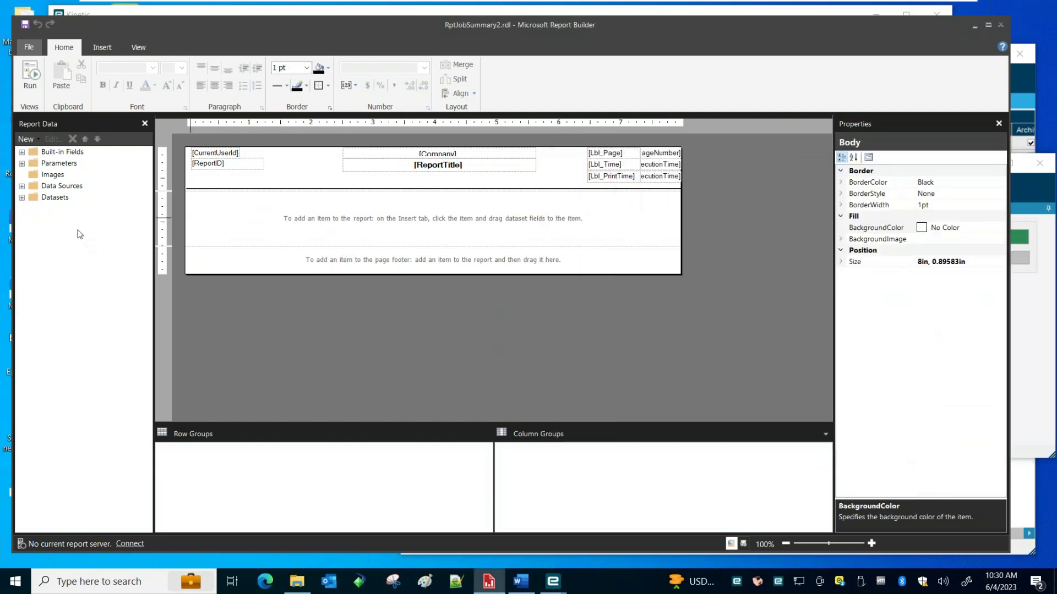
Expand Datasets, collapse the four other datasets, select RptJobSummary_JobProd2, and widen the Report Data panel
{"action": "left_click", "coordinate": [22, 197]}
{"action": "left_click", "coordinate": [34, 163]}
{"action": "left_click", "coordinate": [34, 175]}
{"action": "left_click", "coordinate": [34, 186]}
{"action": "left_click", "coordinate": [33, 197]}
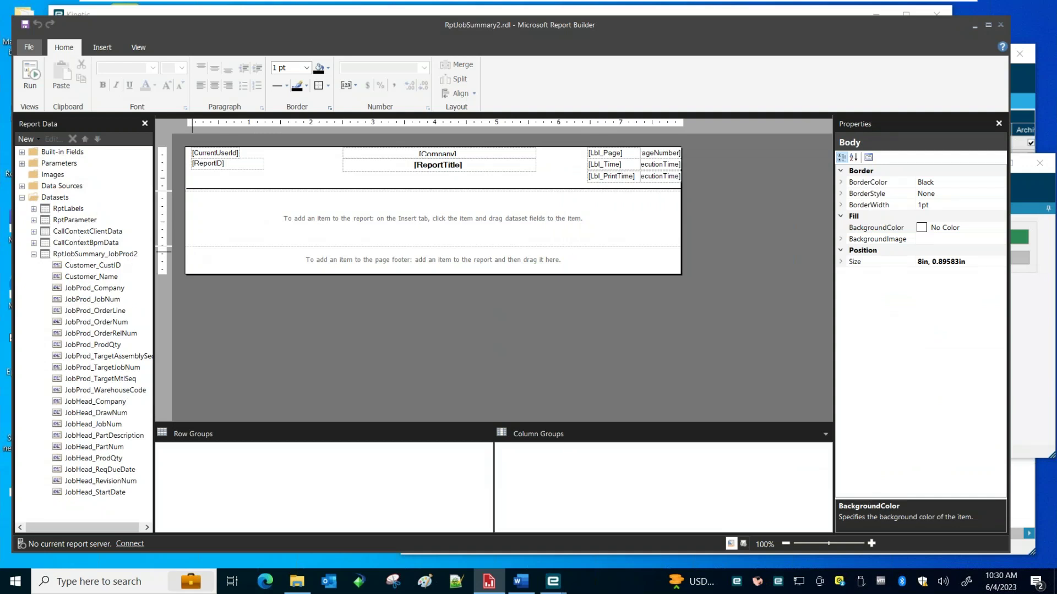
{"action": "left_click", "coordinate": [73, 255]}
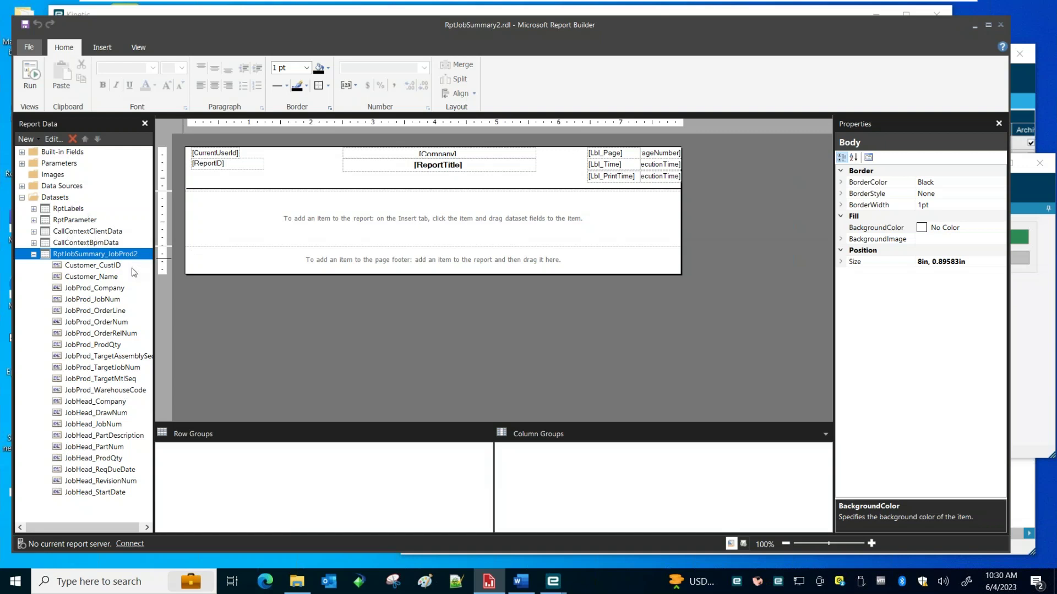
{"action": "left_click_drag", "start_coordinate": [152, 275], "coordinate": [174, 275]}
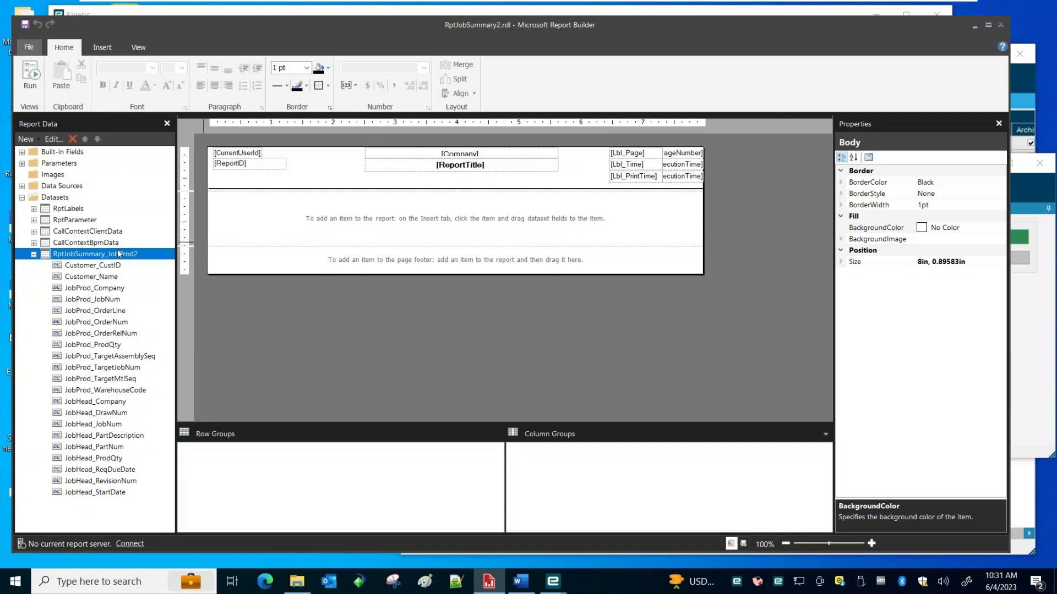
In RptJobSummary_JobProd2's query expression, put FROM and LEFT OUTER JOIN on their own lines
{"action": "right_click", "coordinate": [111, 258]}
{"action": "left_click", "coordinate": [174, 310]}
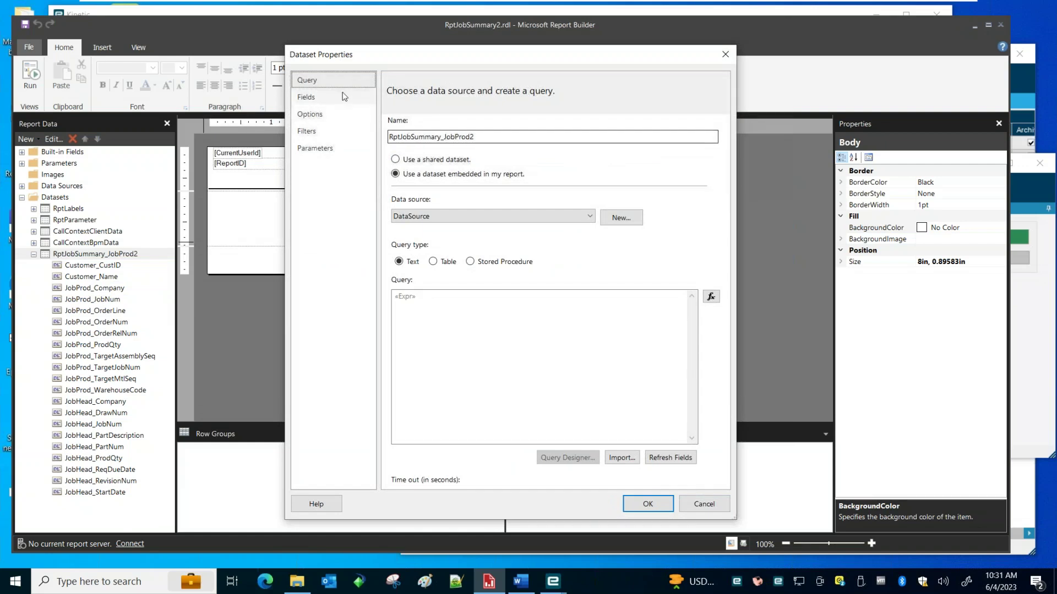
{"action": "left_click", "coordinate": [711, 296]}
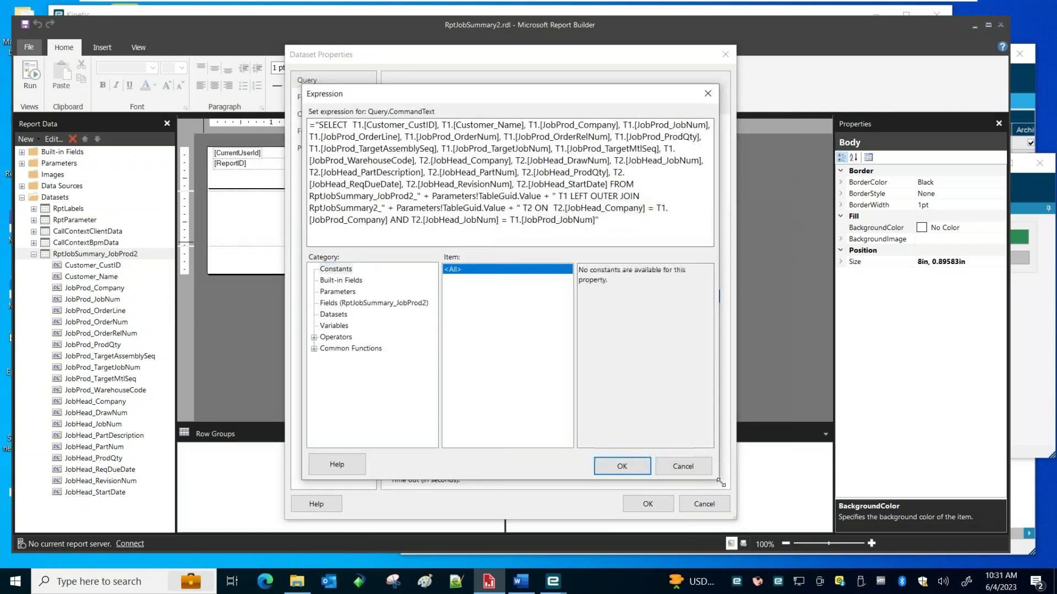
{"action": "left_click_drag", "start_coordinate": [718, 479], "coordinate": [919, 552]}
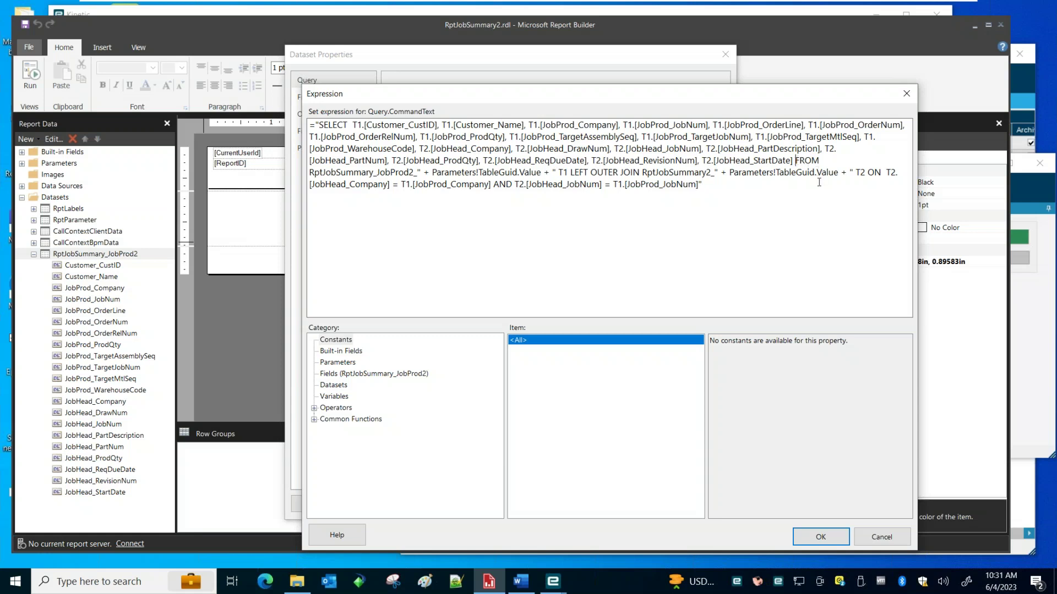
{"action": "key", "text": "Return"}
{"action": "key", "text": "Return"}
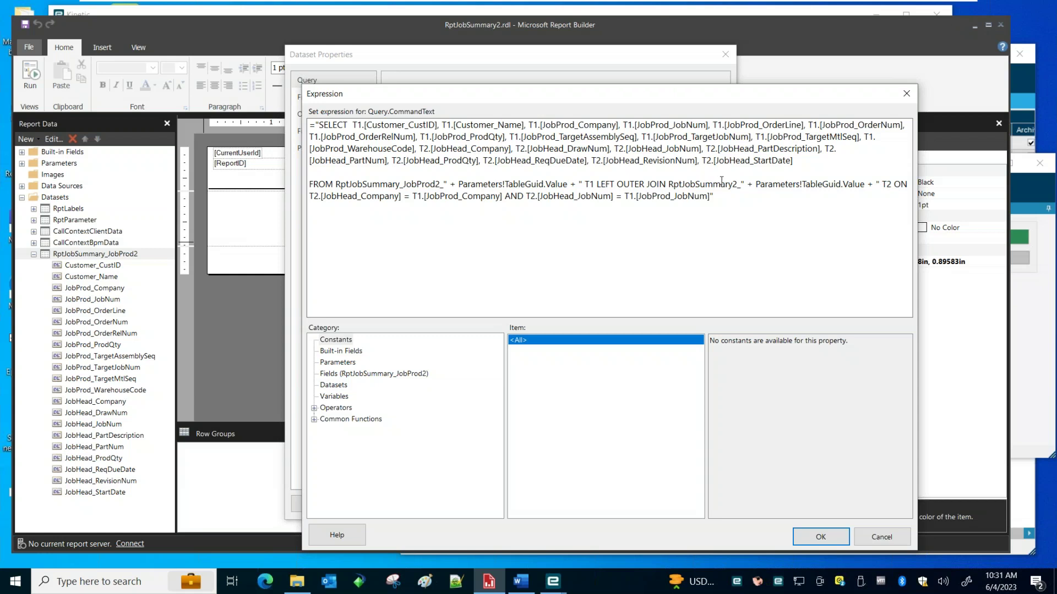
{"action": "left_click", "coordinate": [597, 184]}
{"action": "key", "text": "Return"}
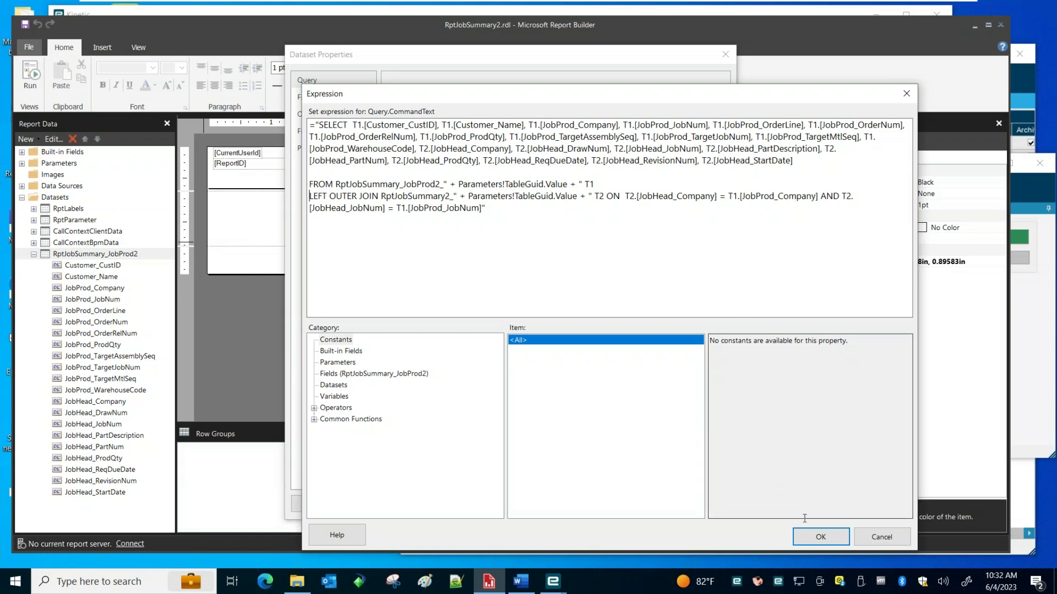
{"action": "left_click", "coordinate": [820, 537]}
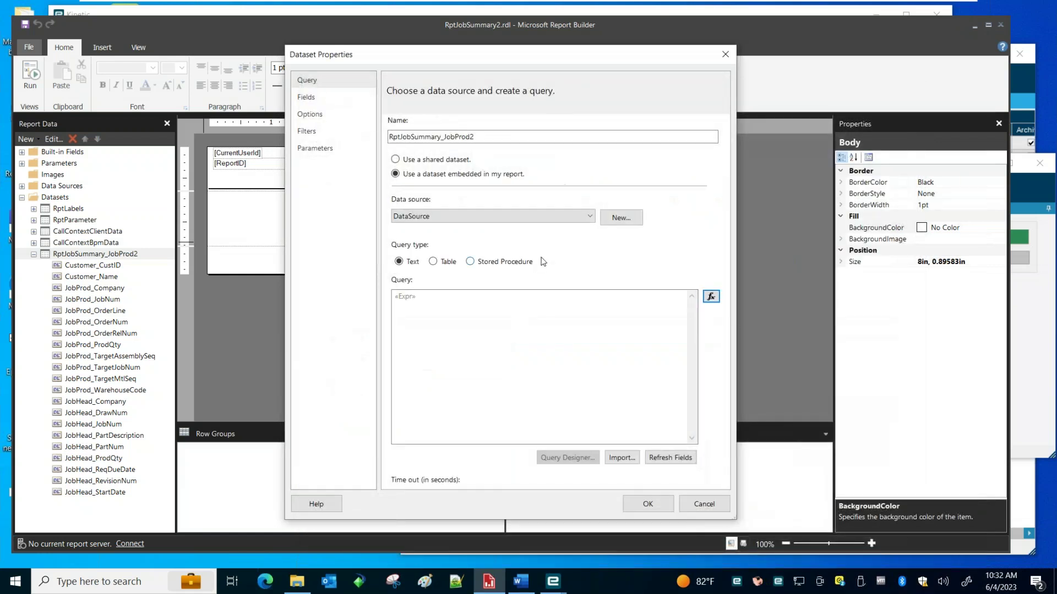
Insert a list into the report body and nudge it to the top-left corner
{"action": "left_click", "coordinate": [648, 504]}
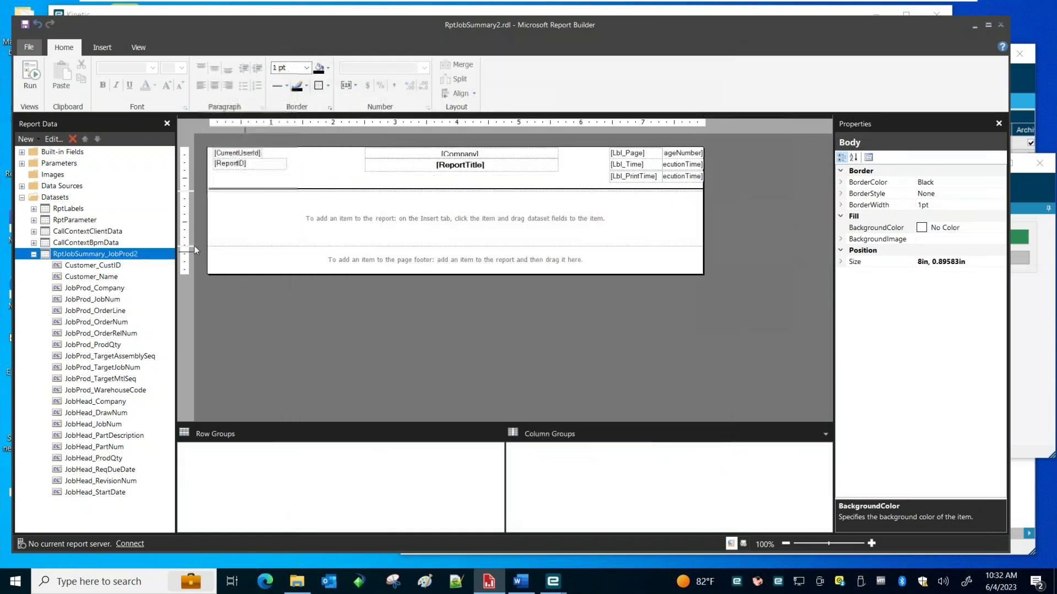
{"action": "right_click", "coordinate": [223, 202]}
{"action": "mouse_move", "coordinate": [278, 251]}
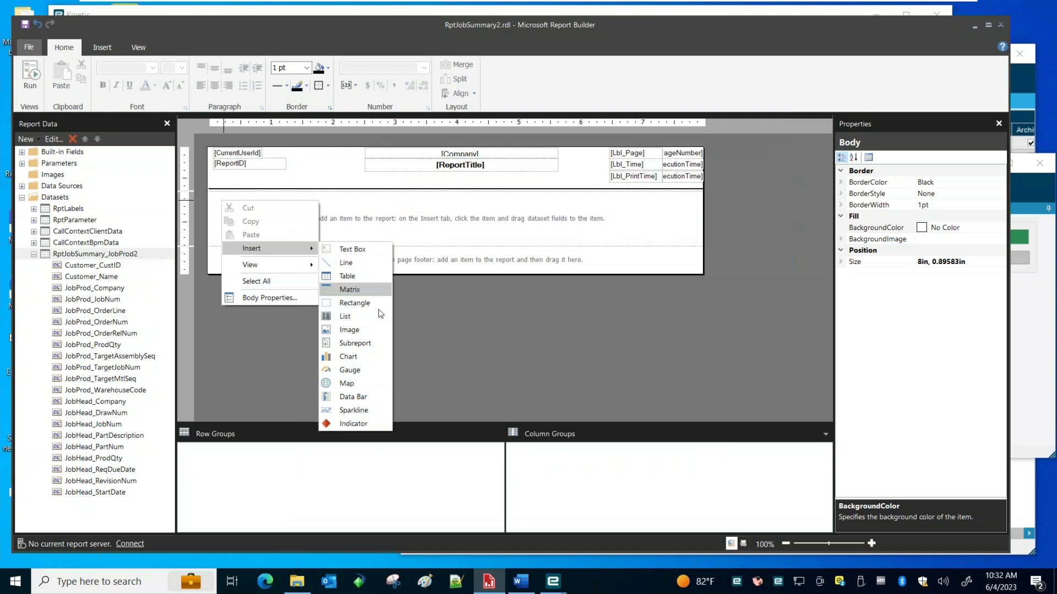
{"action": "left_click", "coordinate": [347, 316]}
{"action": "left_click", "coordinate": [354, 229]}
{"action": "left_click", "coordinate": [246, 201]}
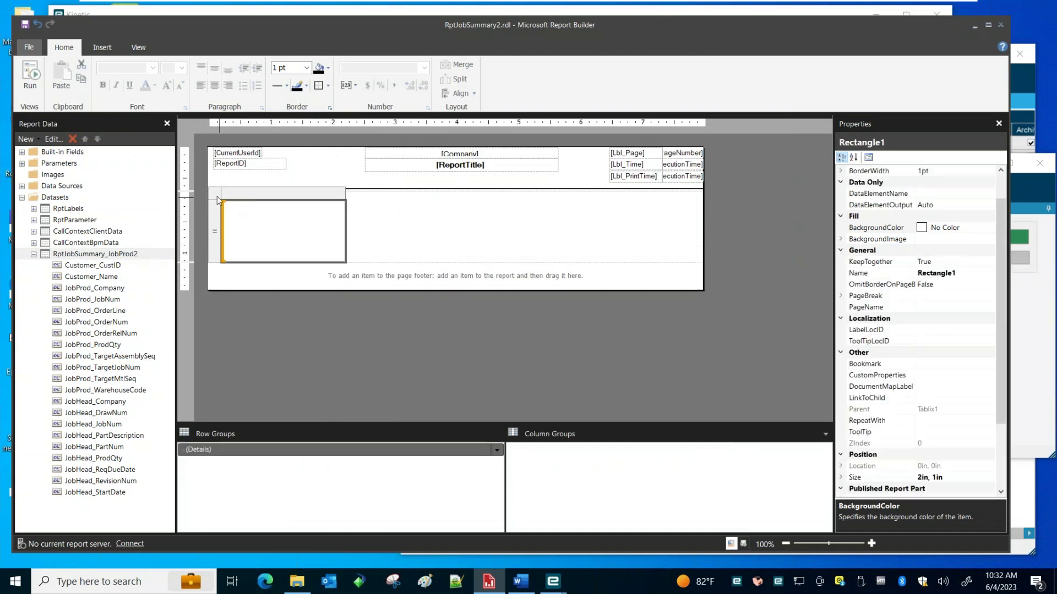
{"action": "key", "text": "Up"}
{"action": "key", "text": "Up"}
{"action": "key", "text": "Up"}
{"action": "key", "text": "Up"}
{"action": "key", "text": "Up"}
{"action": "key", "text": "Up"}
{"action": "key", "text": "Up"}
{"action": "key", "text": "Up"}
{"action": "key", "text": "Up"}
{"action": "key", "text": "Up"}
{"action": "key", "text": "Up"}
{"action": "key", "text": "Up"}
{"action": "key", "text": "Up"}
{"action": "key", "text": "Up"}
{"action": "key", "text": "Up"}
{"action": "key", "text": "Left"}
{"action": "key", "text": "Left"}
{"action": "key", "text": "Left"}
{"action": "key", "text": "Left"}
{"action": "key", "text": "Left"}
{"action": "key", "text": "Left"}
{"action": "key", "text": "Left"}
{"action": "key", "text": "Left"}
{"action": "key", "text": "Left"}
{"action": "key", "text": "Left"}
{"action": "key", "text": "Left"}
{"action": "key", "text": "Left"}
{"action": "key", "text": "Left"}
{"action": "key", "text": "Left"}
{"action": "key", "text": "Left"}
{"action": "key", "text": "Left"}
{"action": "key", "text": "Left"}
{"action": "key", "text": "Left"}
{"action": "key", "text": "Left"}
{"action": "key", "text": "Left"}
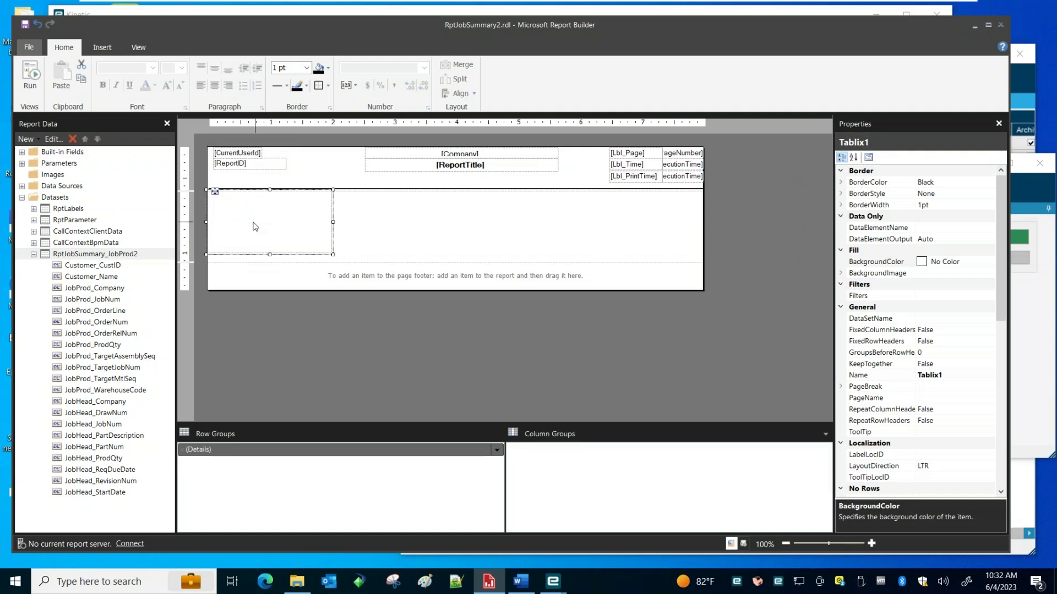
{"action": "left_click", "coordinate": [533, 253]}
Set the list's DataSetName to RptJobSummary_JobProd2
{"action": "left_click", "coordinate": [291, 233]}
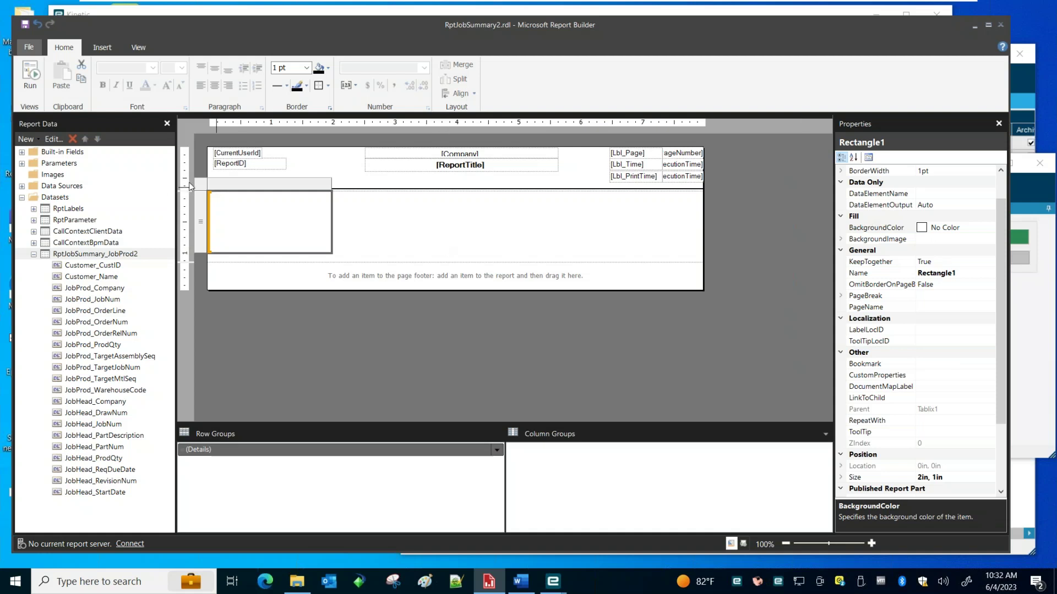
{"action": "left_click", "coordinate": [206, 186]}
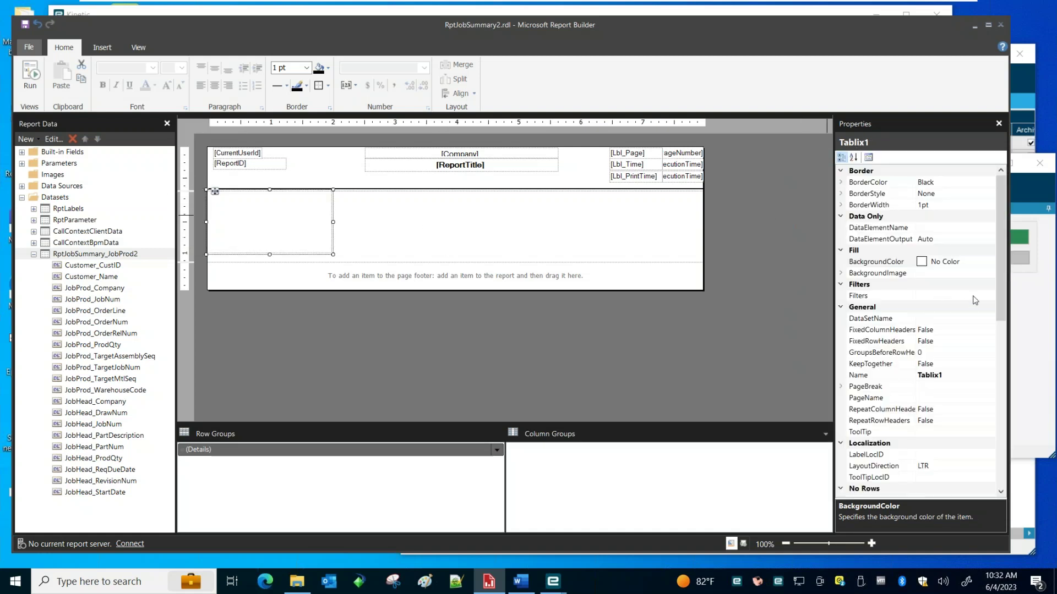
{"action": "left_click", "coordinate": [945, 319]}
{"action": "left_click", "coordinate": [990, 318]}
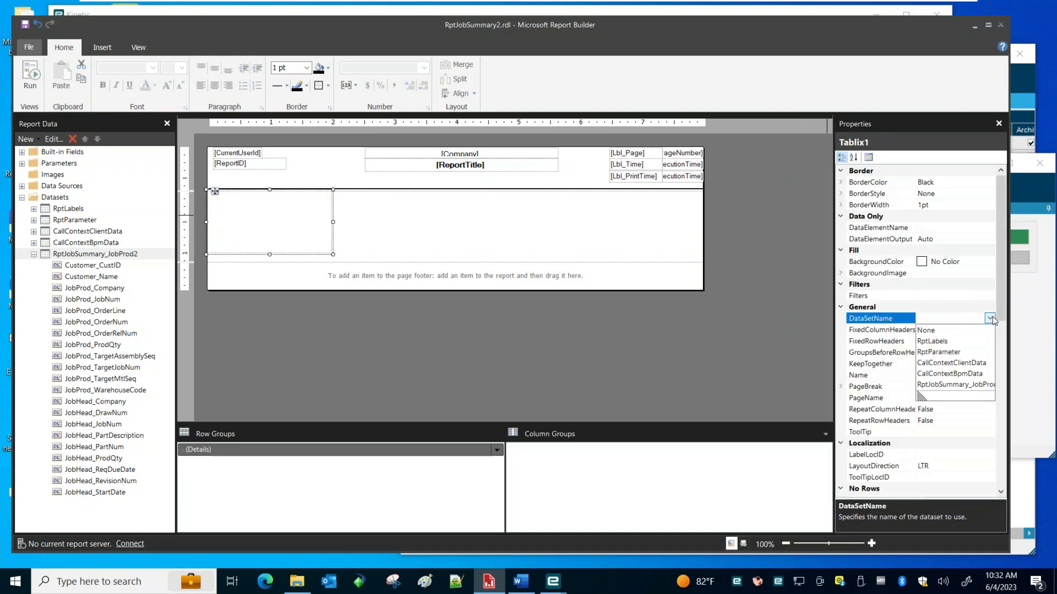
{"action": "left_click", "coordinate": [956, 385]}
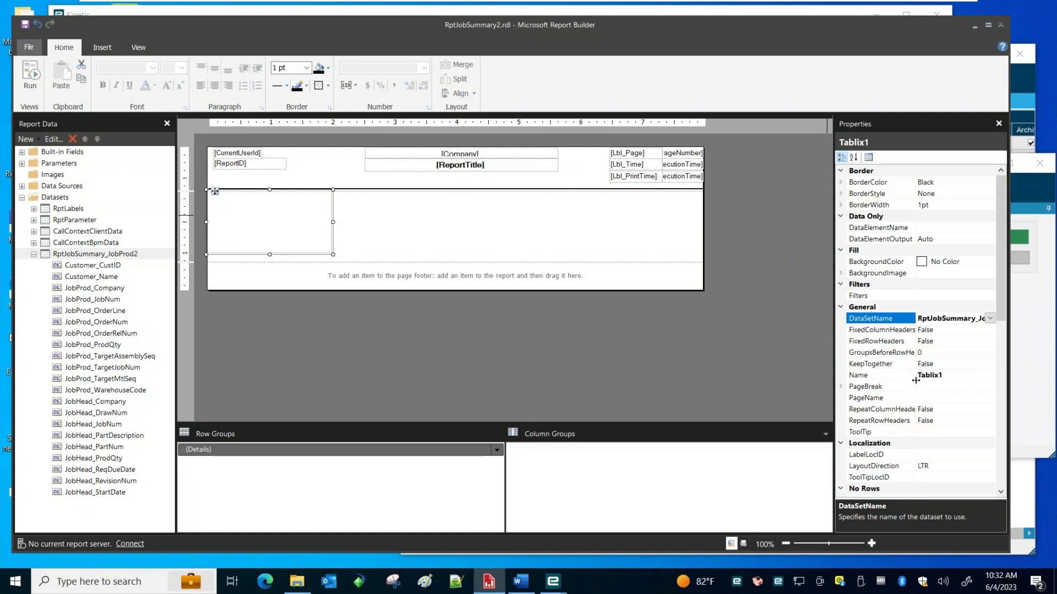
{"action": "left_click", "coordinate": [24, 25]}
{"action": "left_click", "coordinate": [351, 220]}
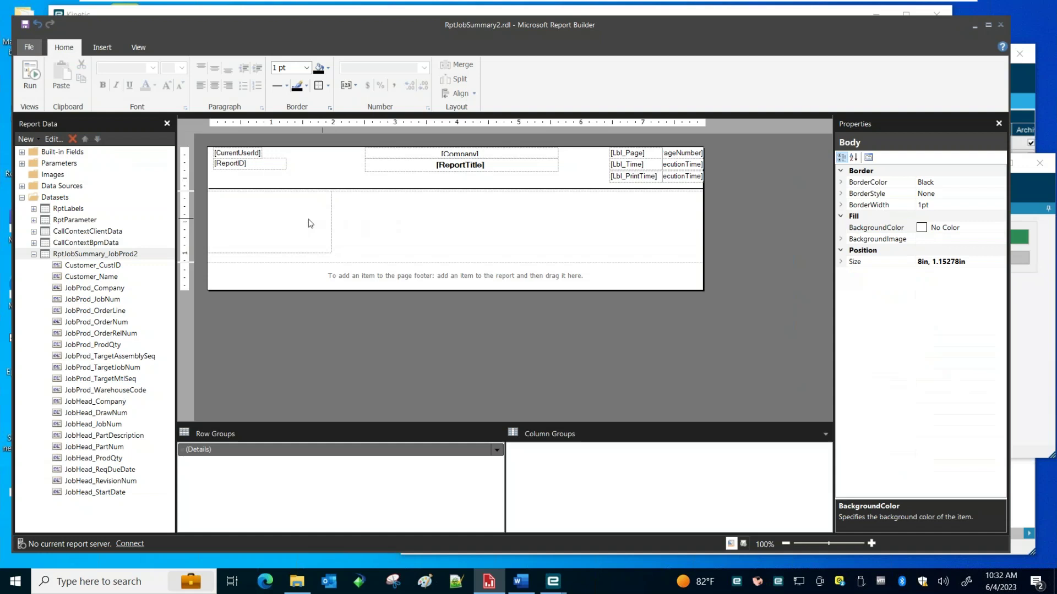
{"action": "left_click", "coordinate": [286, 217]}
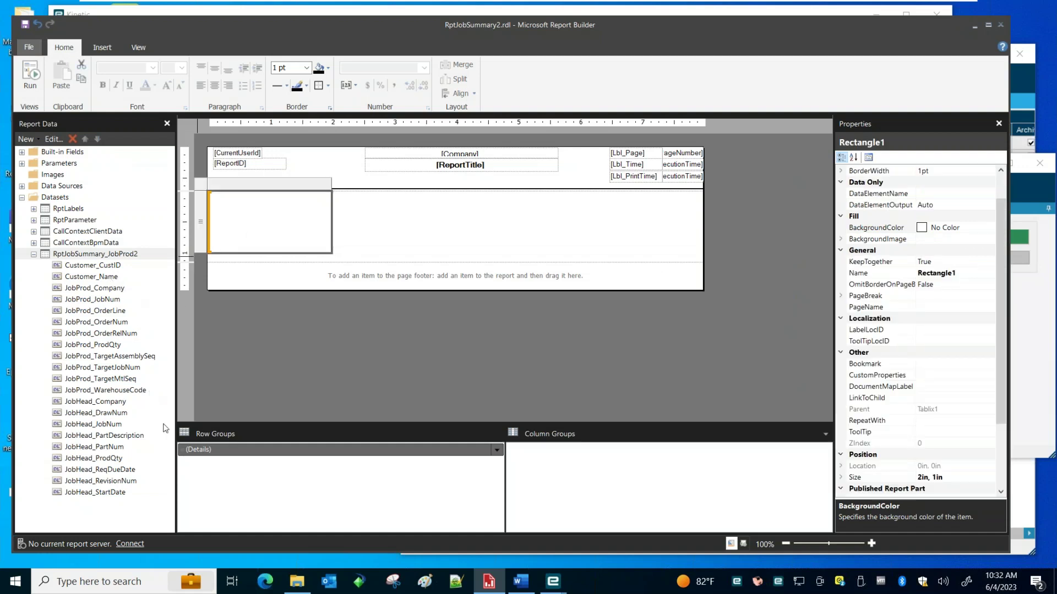
Delete the first dropped JobHead_Company text box and make the list's column much narrower
{"action": "left_click_drag", "start_coordinate": [70, 403], "coordinate": [216, 209]}
{"action": "left_click", "coordinate": [361, 220]}
{"action": "left_click", "coordinate": [280, 228]}
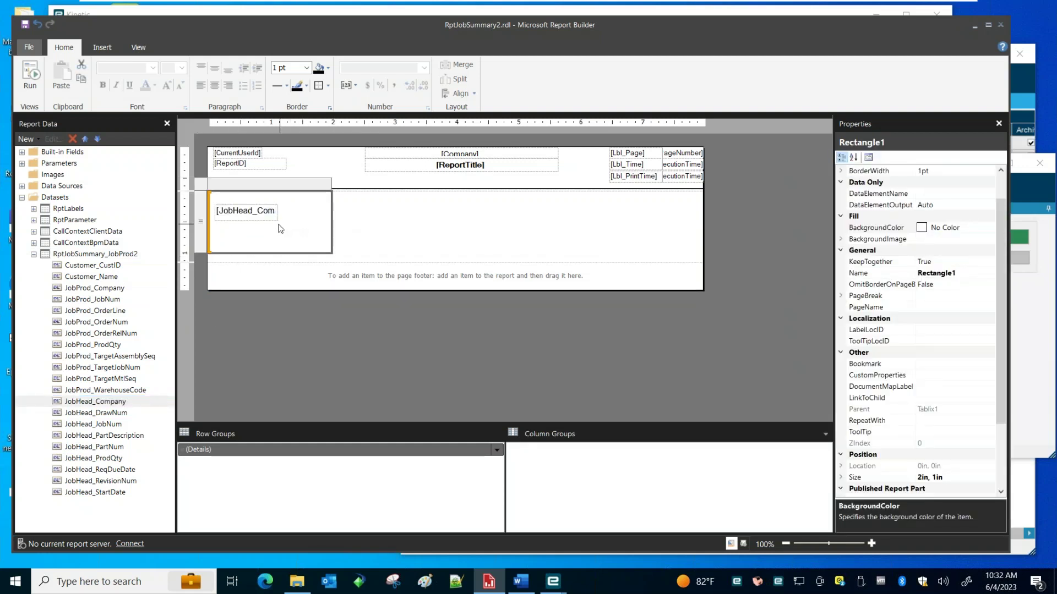
{"action": "left_click", "coordinate": [241, 220]}
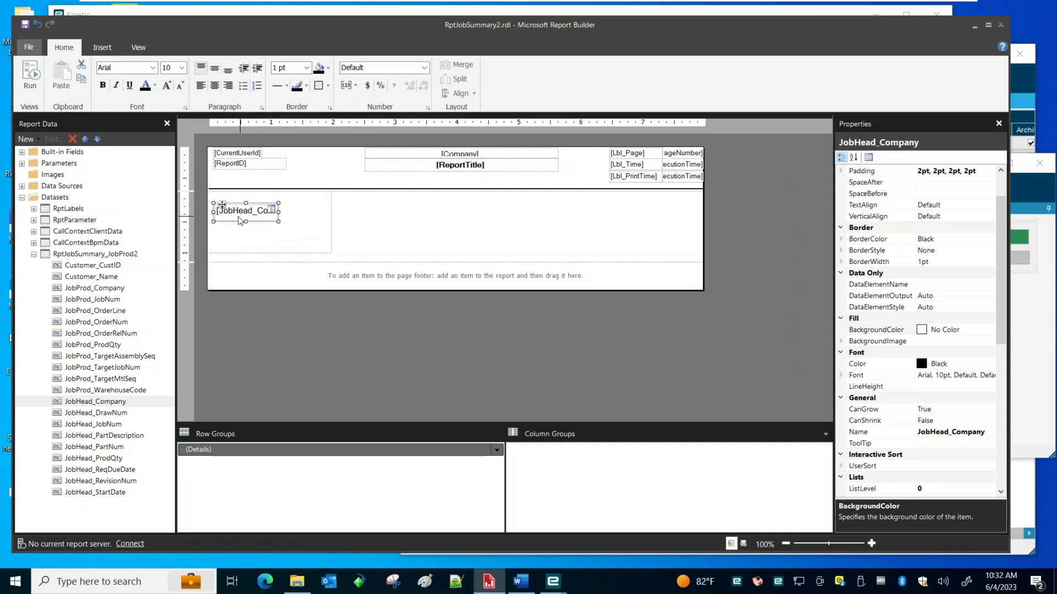
{"action": "key", "text": "Delete"}
{"action": "left_click", "coordinate": [292, 224]}
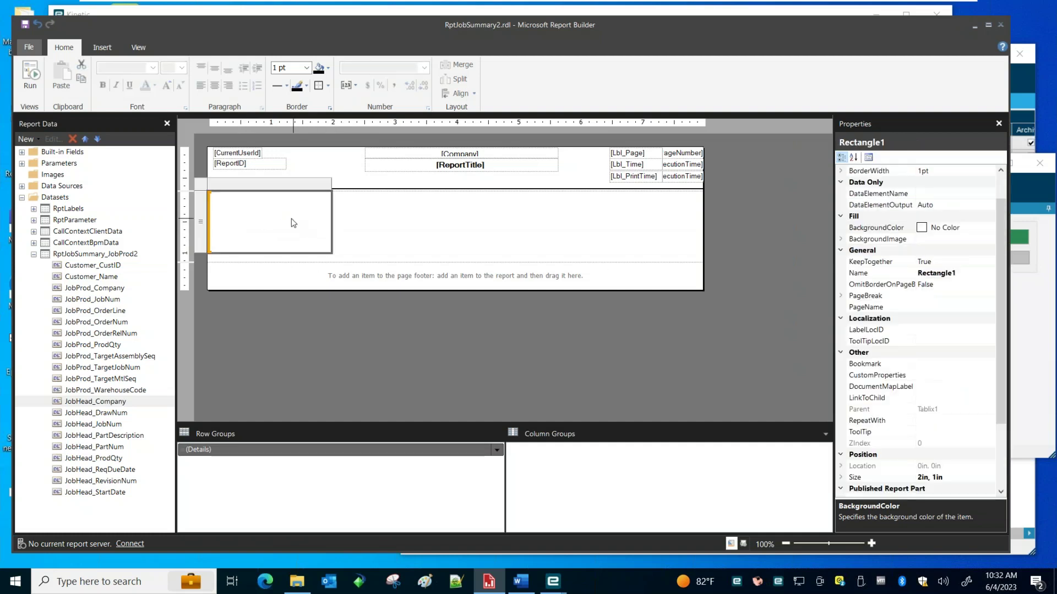
{"action": "left_click", "coordinate": [348, 225]}
{"action": "left_click", "coordinate": [322, 193]}
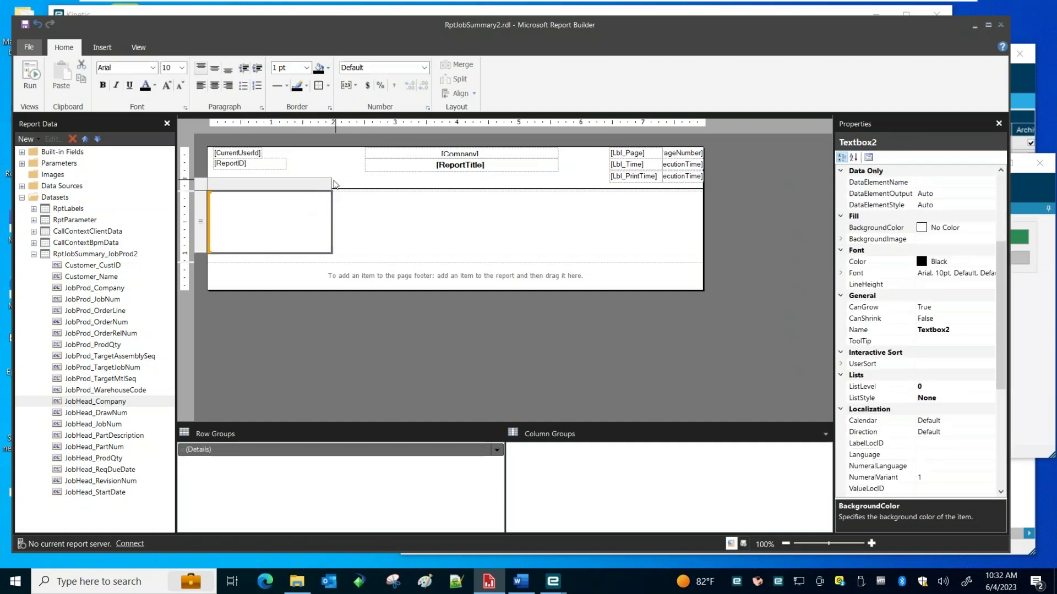
{"action": "left_click_drag", "start_coordinate": [333, 185], "coordinate": [262, 185]}
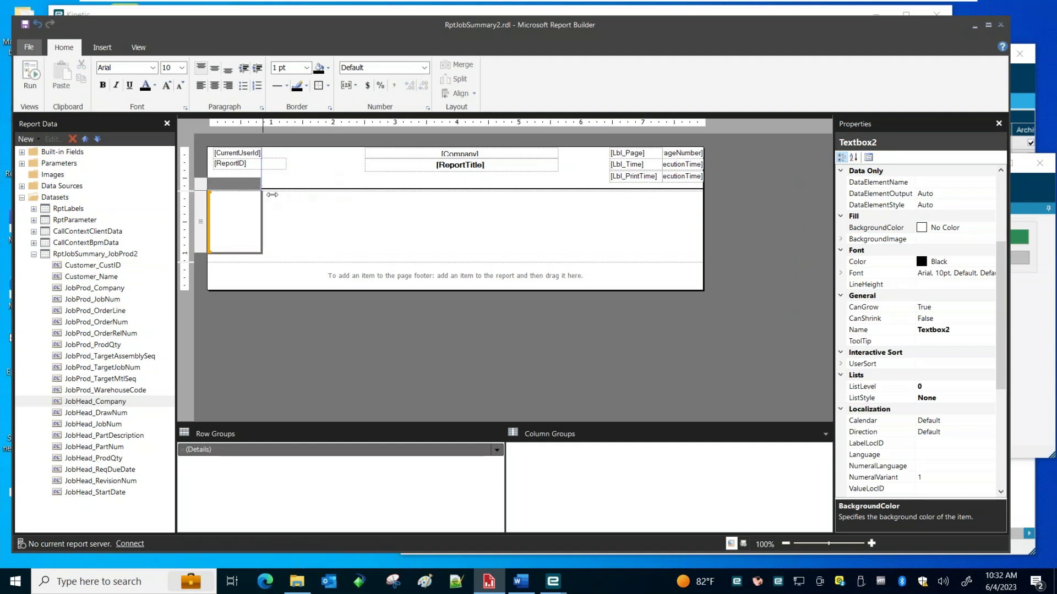
{"action": "left_click", "coordinate": [229, 219]}
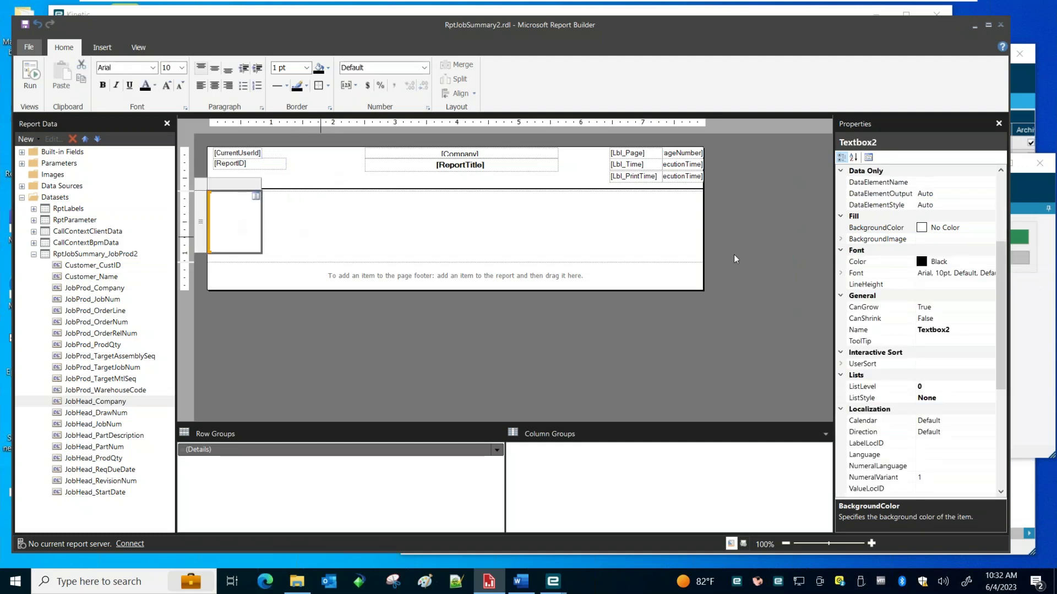
Add Company, JobNum, PartDescription, CustID, Name and TargetJobNum fields in a row, then shorten it
{"action": "left_click_drag", "start_coordinate": [97, 405], "coordinate": [222, 216]}
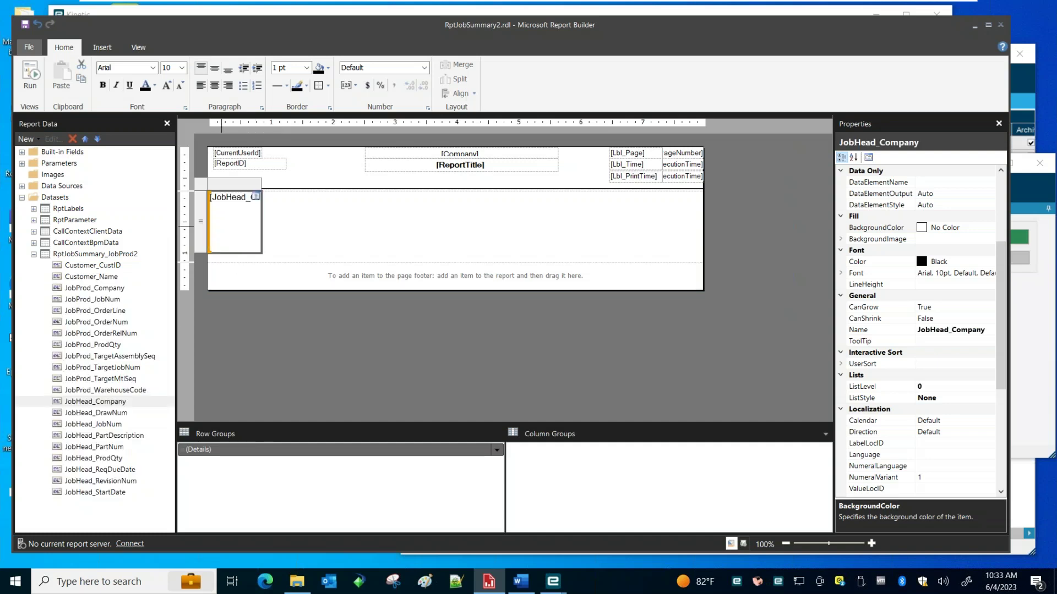
{"action": "left_click_drag", "start_coordinate": [87, 427], "coordinate": [262, 210]}
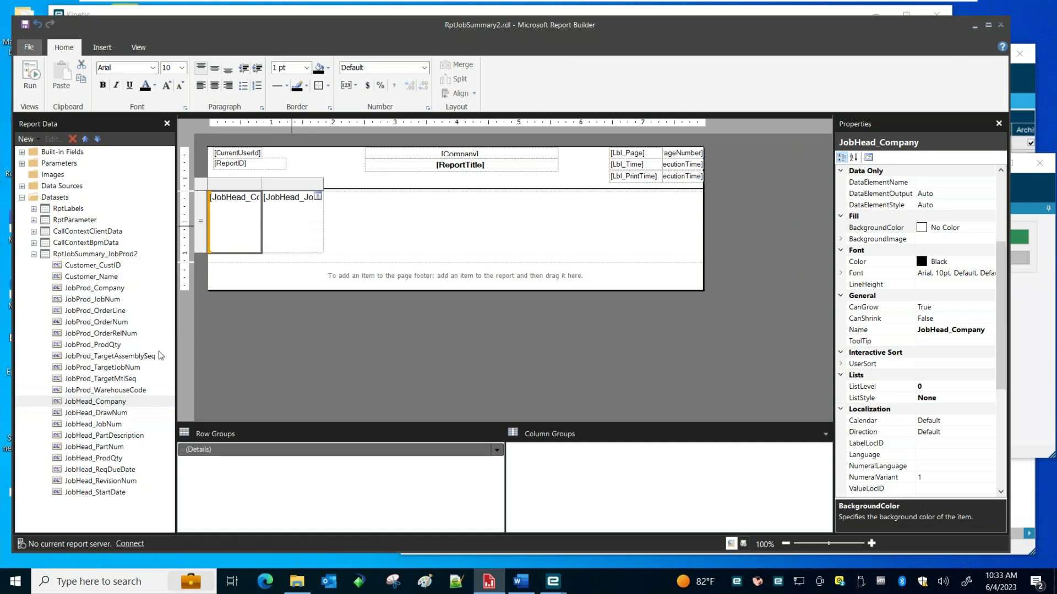
{"action": "left_click_drag", "start_coordinate": [92, 435], "coordinate": [314, 232]}
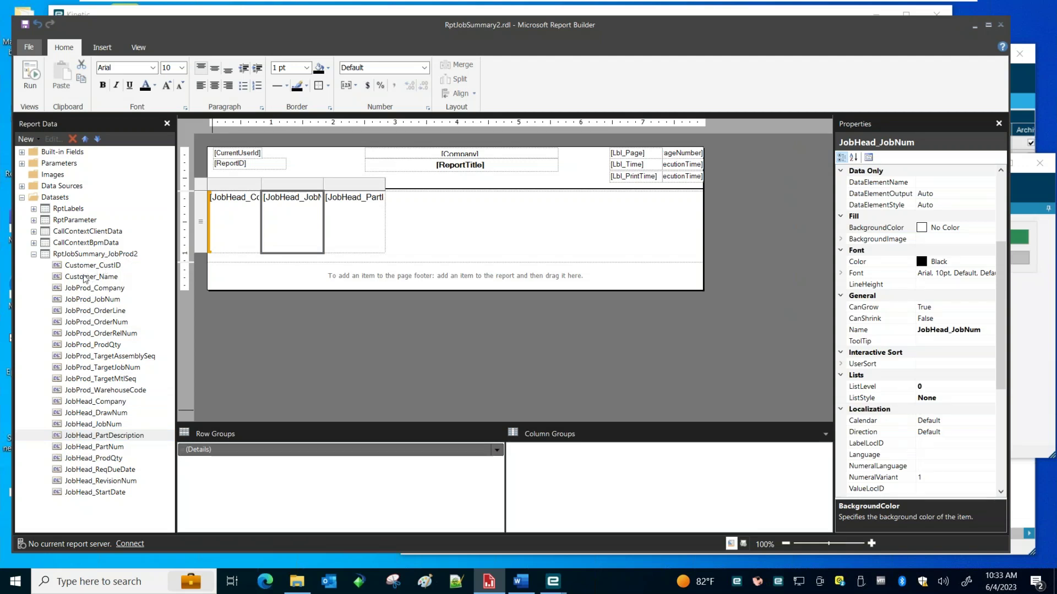
{"action": "left_click_drag", "start_coordinate": [95, 268], "coordinate": [376, 204]}
{"action": "left_click_drag", "start_coordinate": [90, 276], "coordinate": [447, 227]}
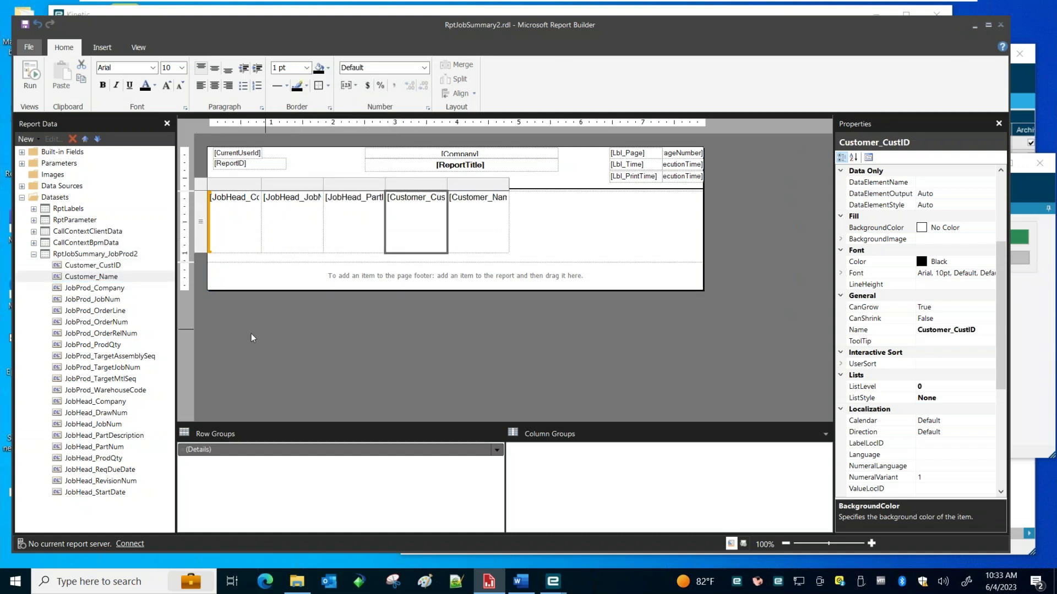
{"action": "left_click_drag", "start_coordinate": [98, 369], "coordinate": [506, 225]}
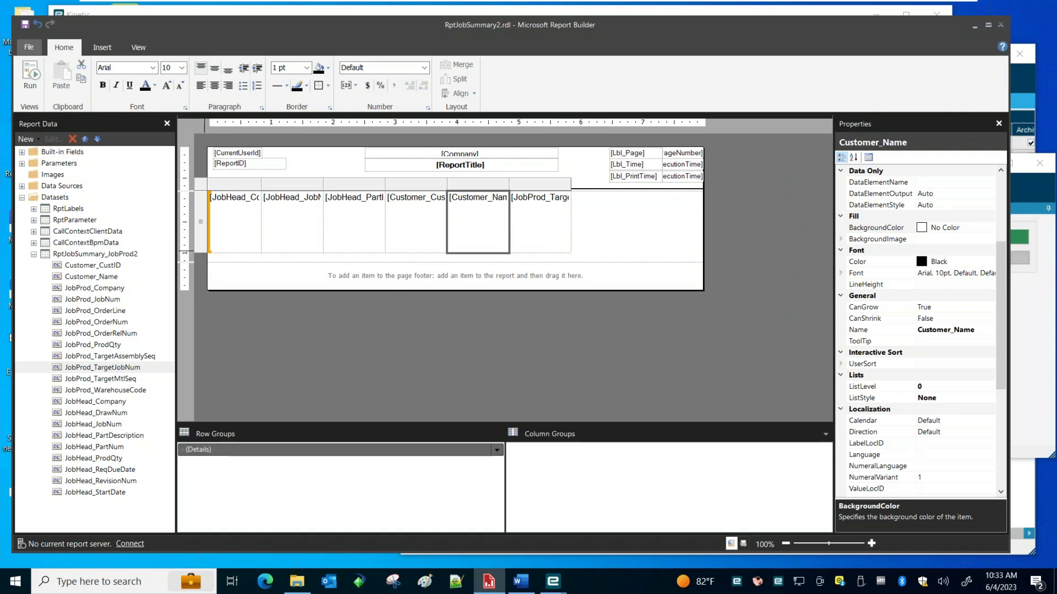
{"action": "left_click_drag", "start_coordinate": [202, 247], "coordinate": [202, 212]}
Save the design and preview RptJobSummary2 as a PDF from SSRS Report Design
{"action": "left_click", "coordinate": [315, 243]}
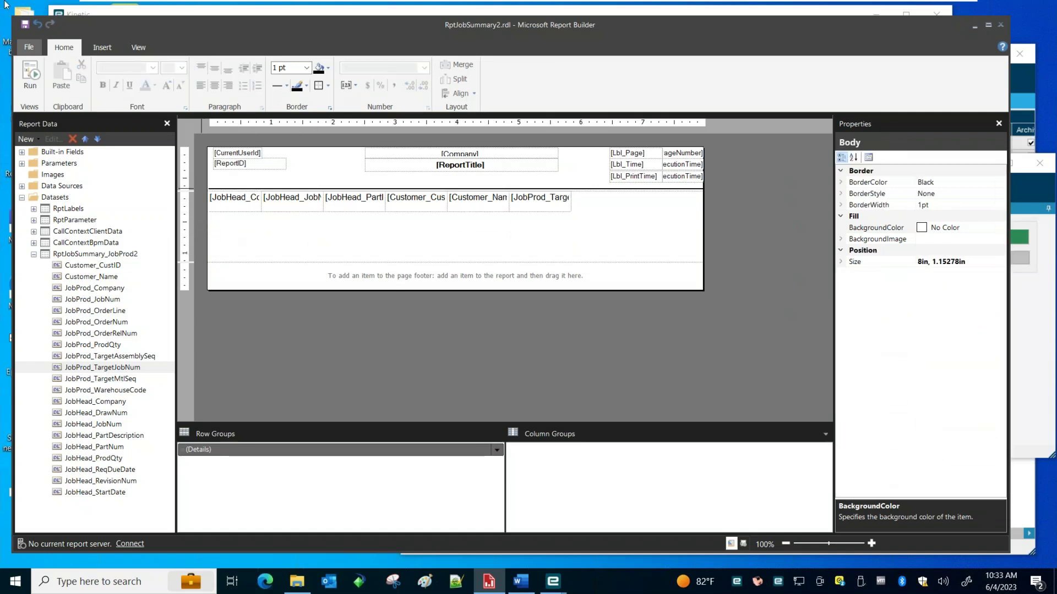
{"action": "left_click", "coordinate": [24, 25]}
{"action": "left_click", "coordinate": [1027, 188]}
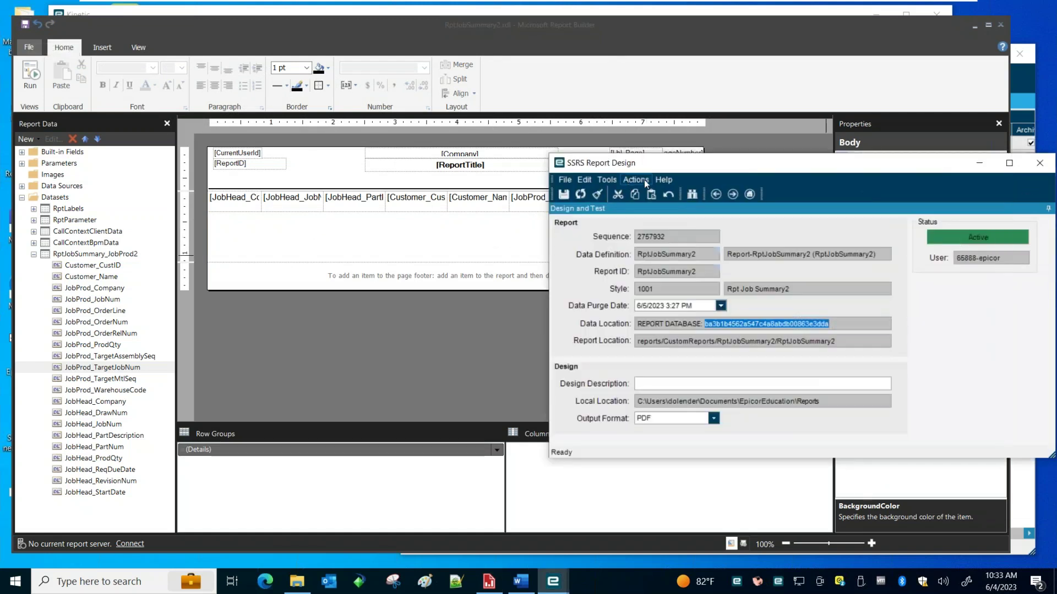
{"action": "left_click", "coordinate": [635, 180]}
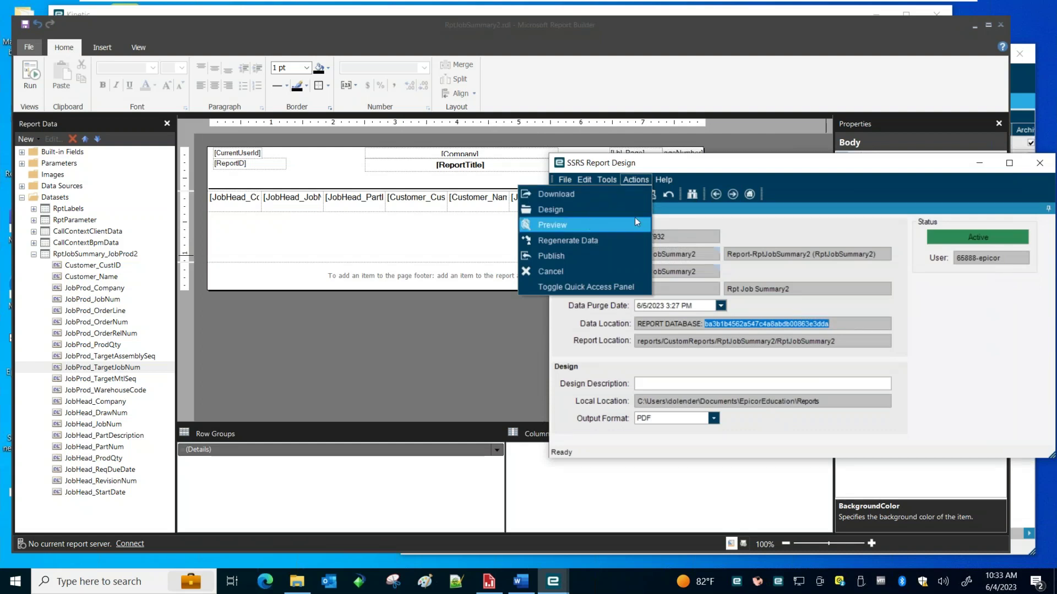
{"action": "left_click", "coordinate": [723, 170]}
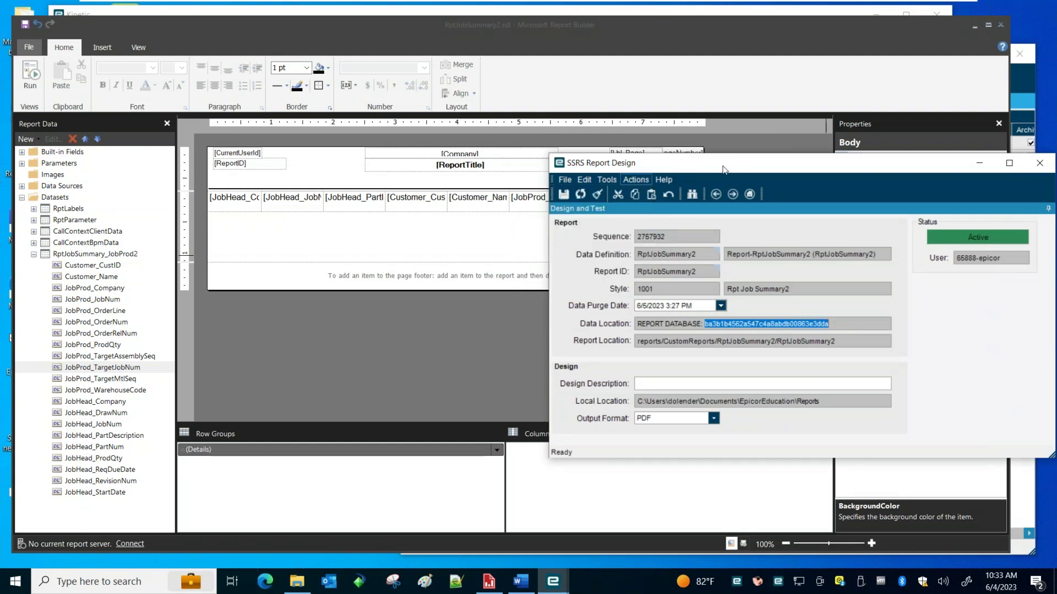
{"action": "left_click", "coordinate": [636, 180]}
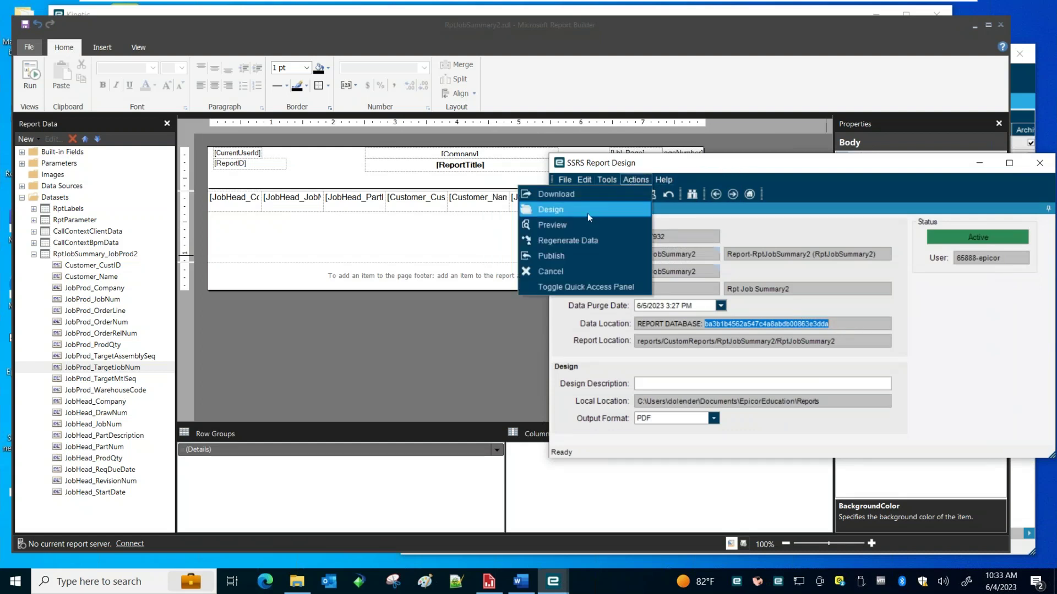
{"action": "left_click", "coordinate": [583, 225]}
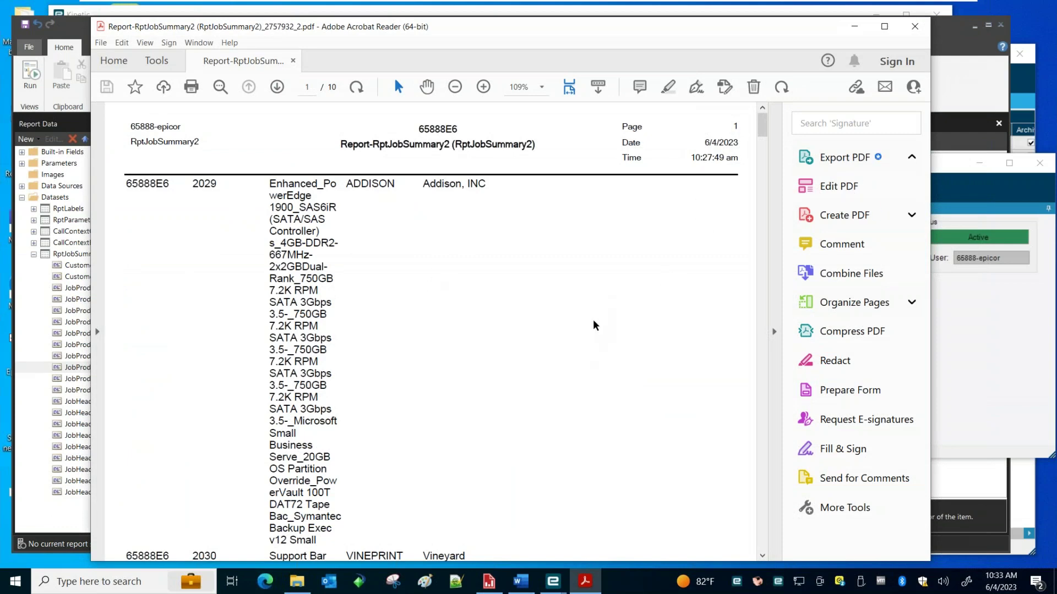
Scroll through the PDF, noting the wrapped part descriptions, then close it
{"action": "scroll", "coordinate": [593, 325], "scroll_direction": "down", "scroll_amount": 10}
{"action": "scroll", "coordinate": [593, 325], "scroll_direction": "down", "scroll_amount": 12}
{"action": "scroll", "coordinate": [593, 326], "scroll_direction": "down", "scroll_amount": 18}
{"action": "scroll", "coordinate": [591, 336], "scroll_direction": "up", "scroll_amount": 20}
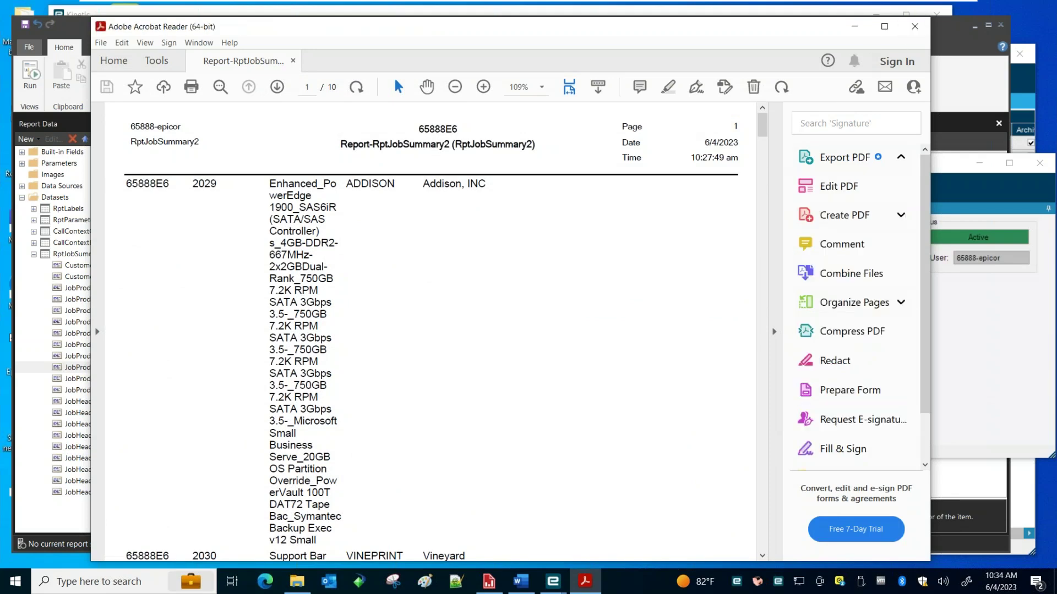
{"action": "key", "text": "ctrl+q"}
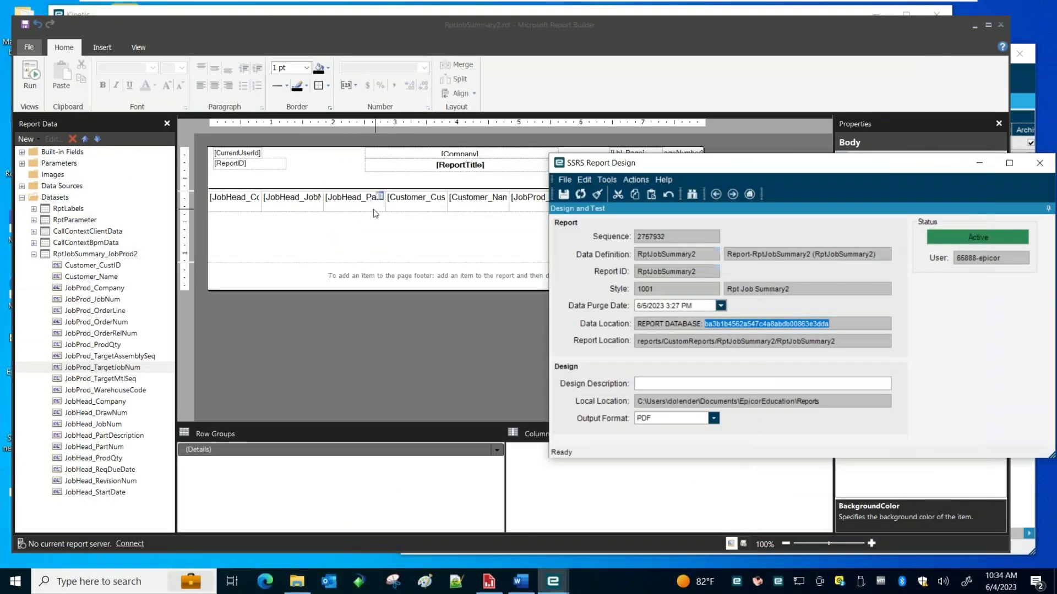
Widen the JobHead_PartDescription column
{"action": "left_click", "coordinate": [374, 204]}
{"action": "left_click_drag", "start_coordinate": [385, 183], "coordinate": [507, 183]}
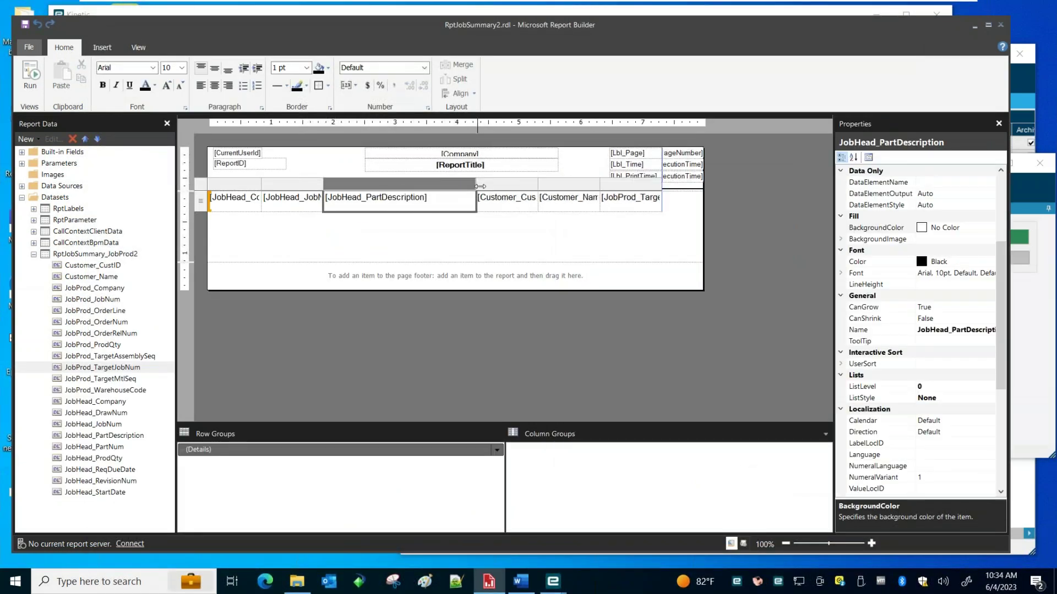
{"action": "left_click", "coordinate": [432, 239]}
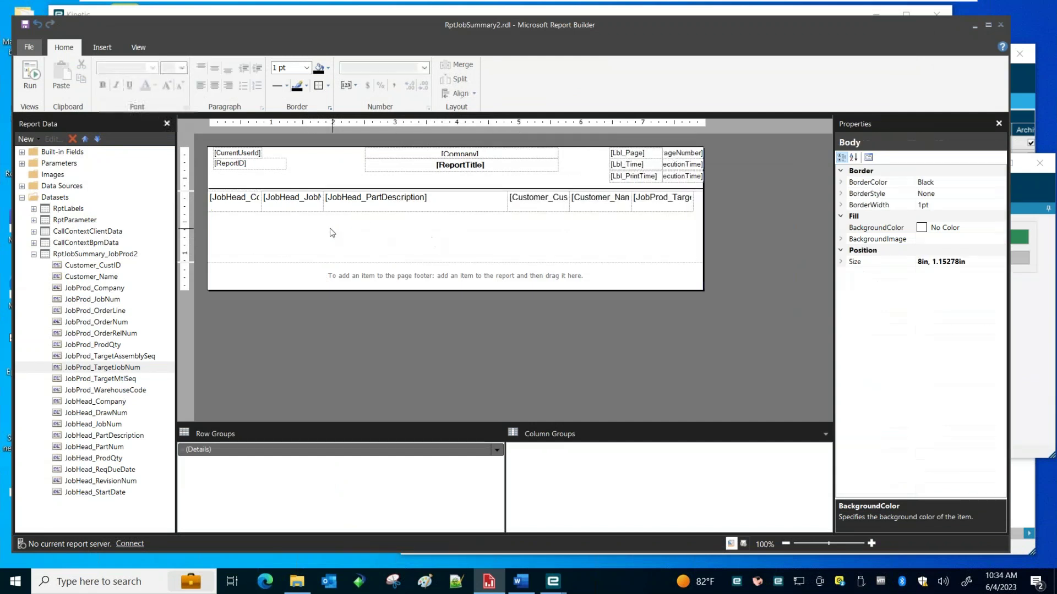
Save the layout and generate a fresh PDF preview from SSRS Report Design
{"action": "left_click", "coordinate": [25, 24]}
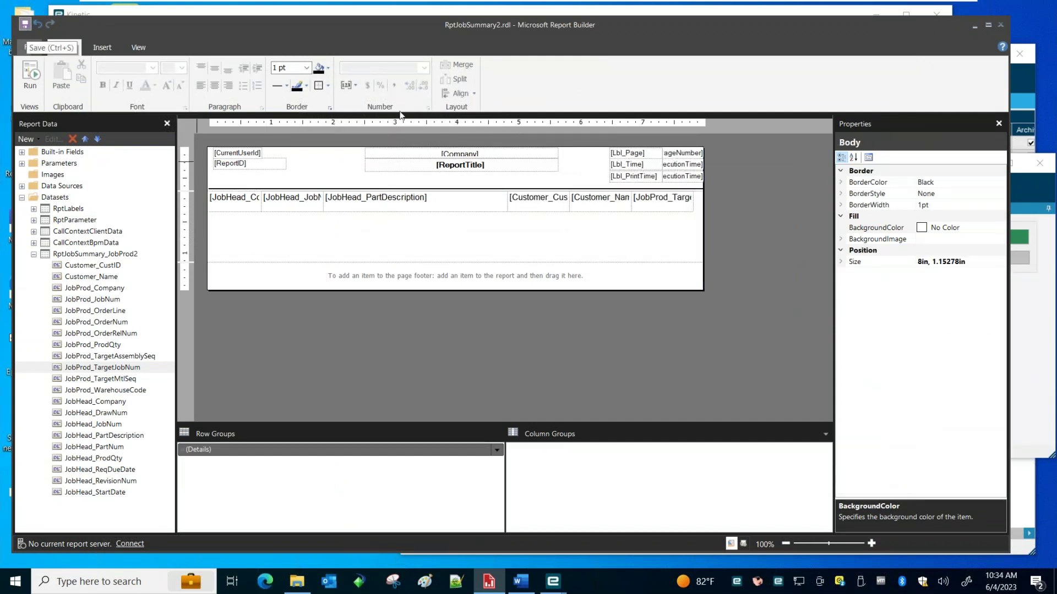
{"action": "key", "text": "alt+Tab"}
{"action": "left_click", "coordinate": [636, 180]}
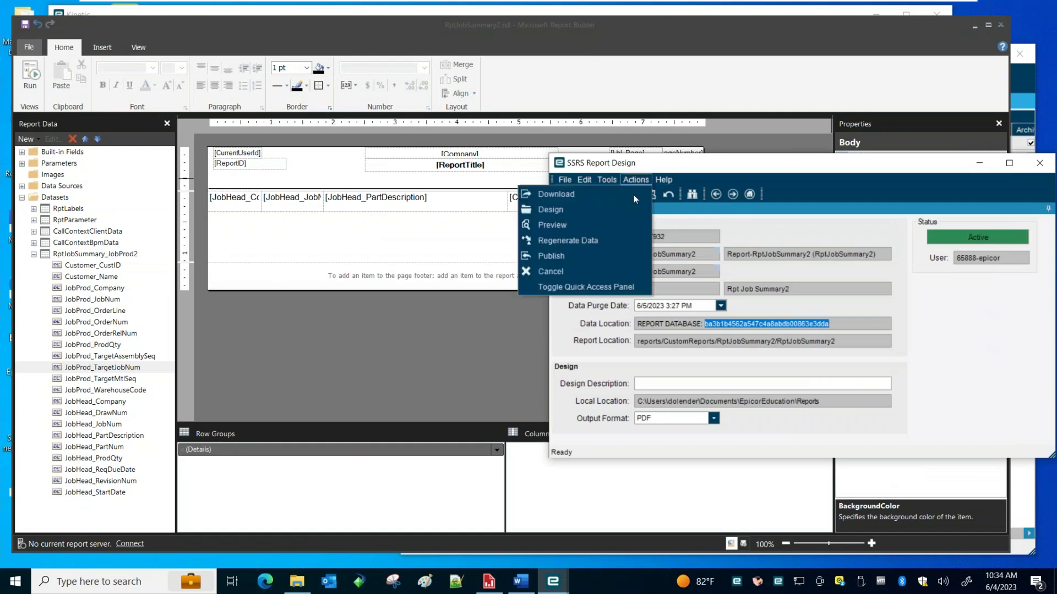
{"action": "left_click", "coordinate": [606, 230]}
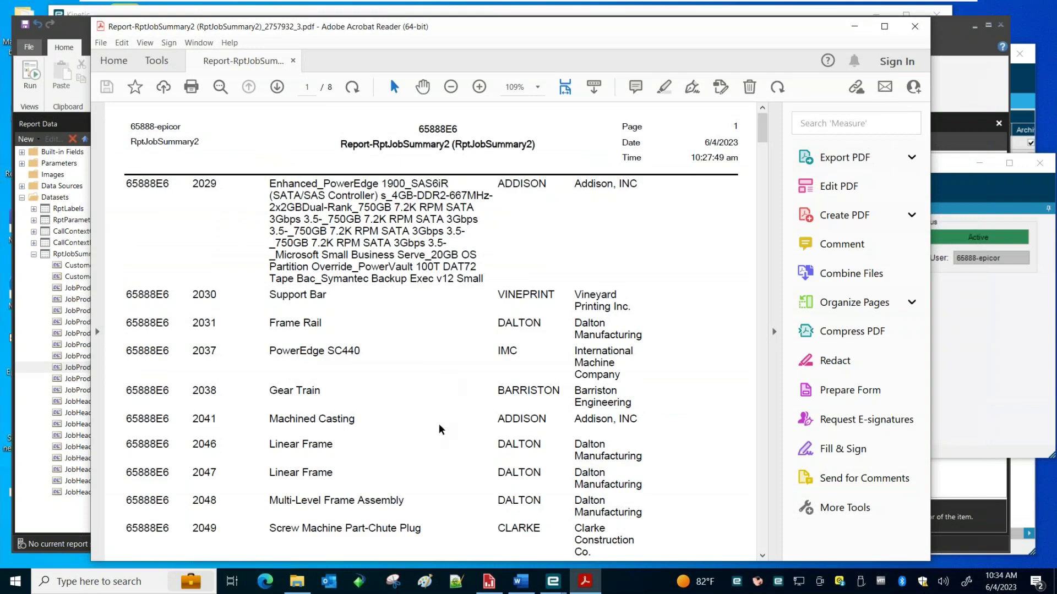
Review the wider part descriptions on page 1 of the 8-page PDF, then close it
{"action": "scroll", "coordinate": [440, 429], "scroll_direction": "down", "scroll_amount": 5}
{"action": "scroll", "coordinate": [440, 429], "scroll_direction": "down", "scroll_amount": 6}
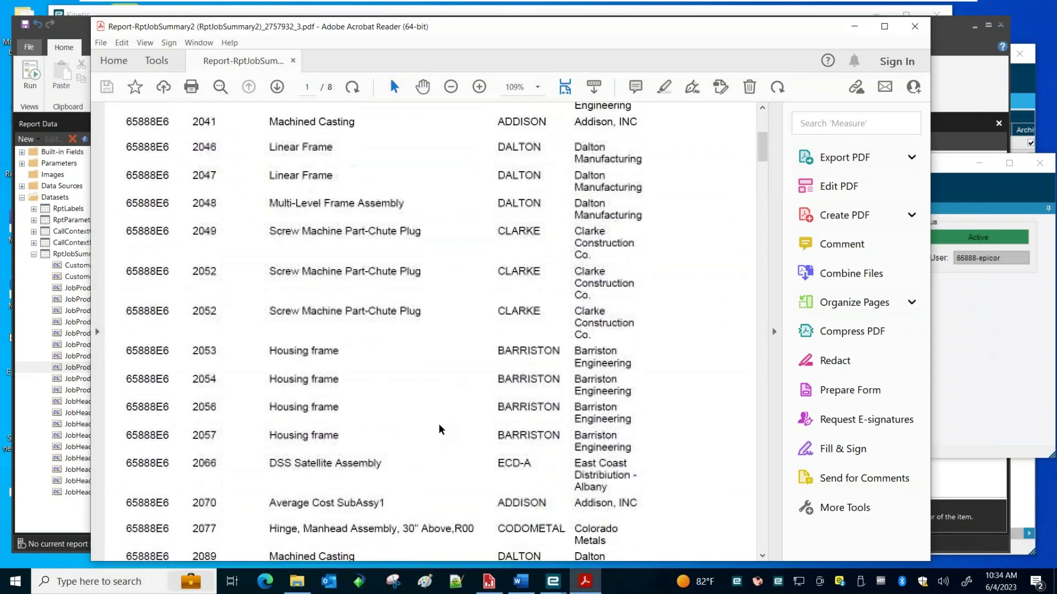
{"action": "scroll", "coordinate": [438, 430], "scroll_direction": "up", "scroll_amount": 11}
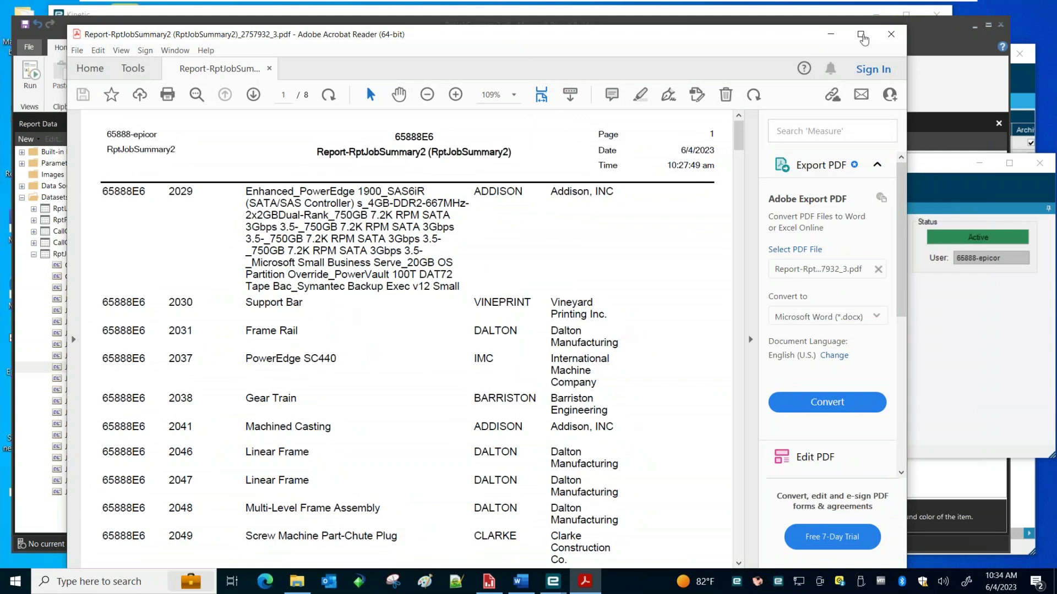
{"action": "left_click", "coordinate": [892, 32]}
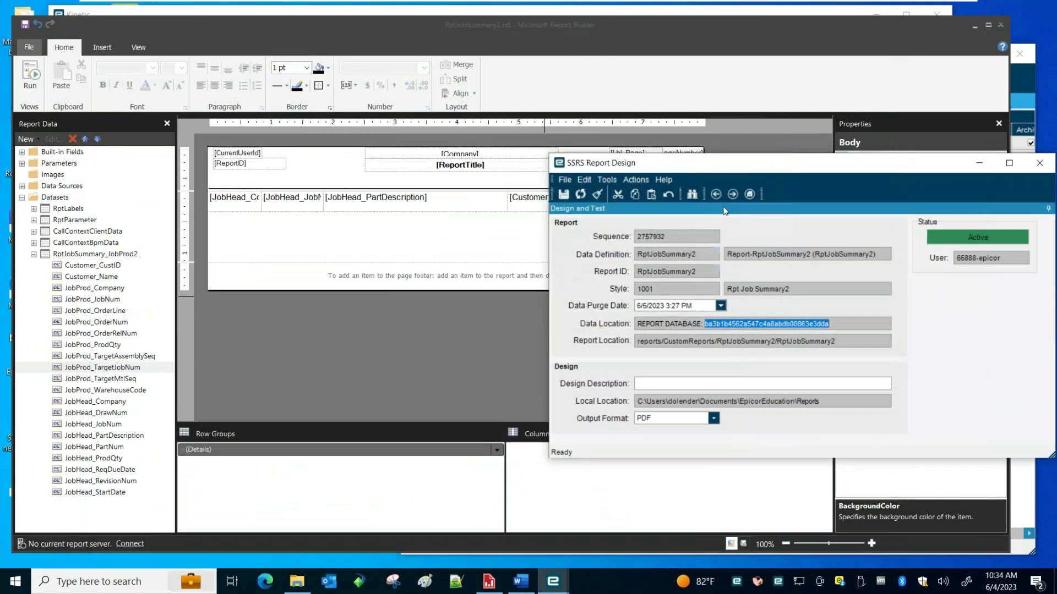
Shorten the report body to 0.62778in so the footer sits below the row, then close Report Builder
{"action": "left_click", "coordinate": [381, 232]}
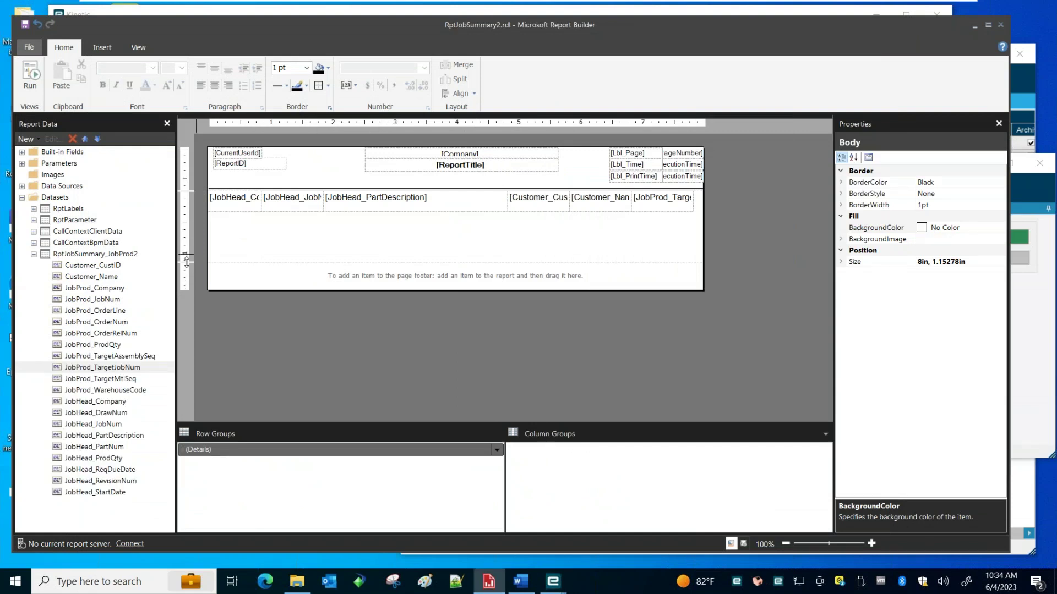
{"action": "left_click_drag", "start_coordinate": [188, 260], "coordinate": [193, 230]}
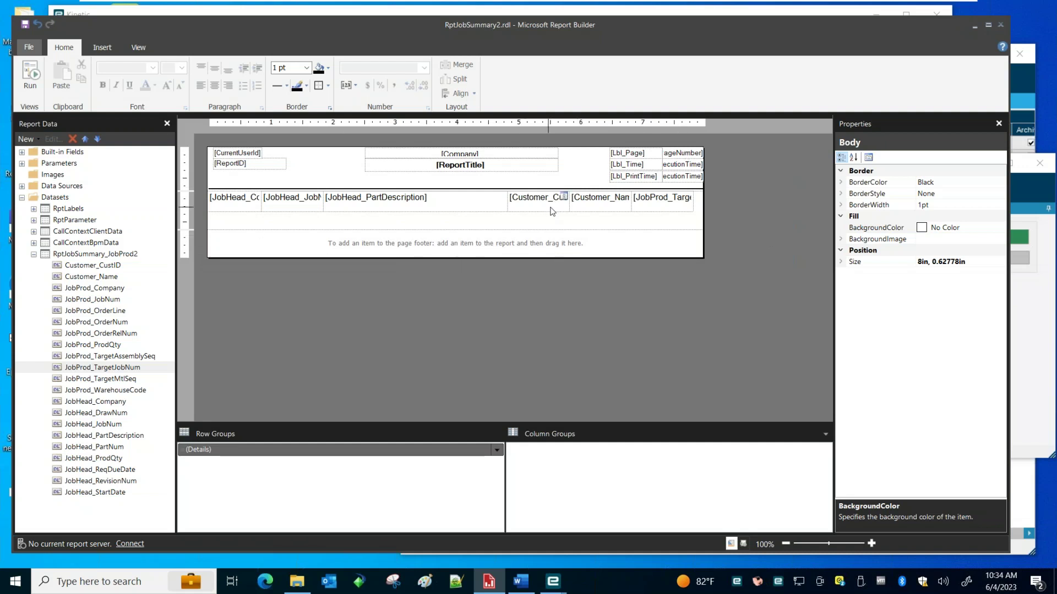
{"action": "left_click", "coordinate": [594, 168]}
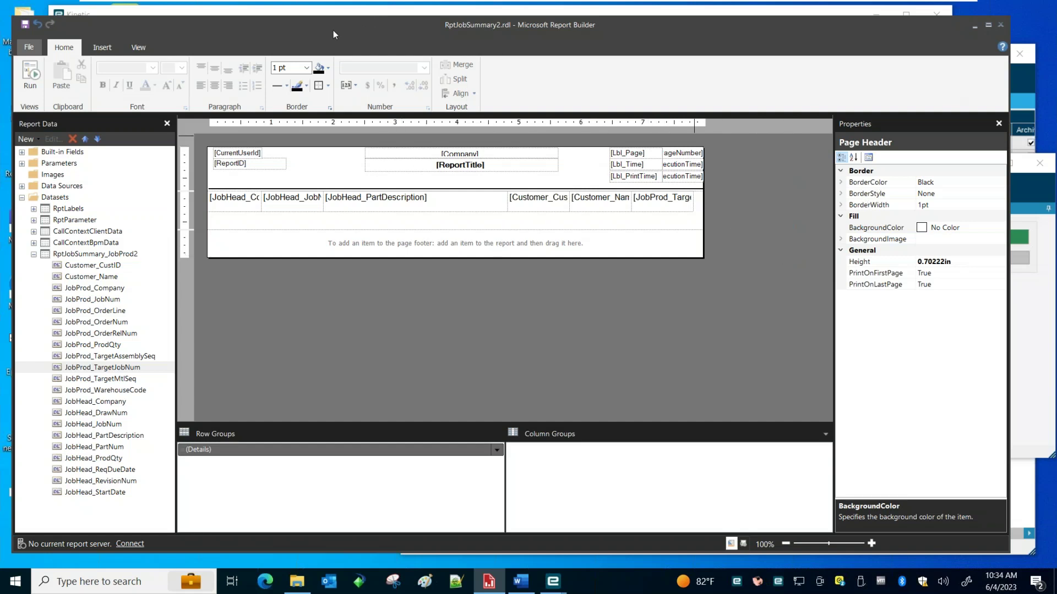
{"action": "left_click", "coordinate": [1003, 25]}
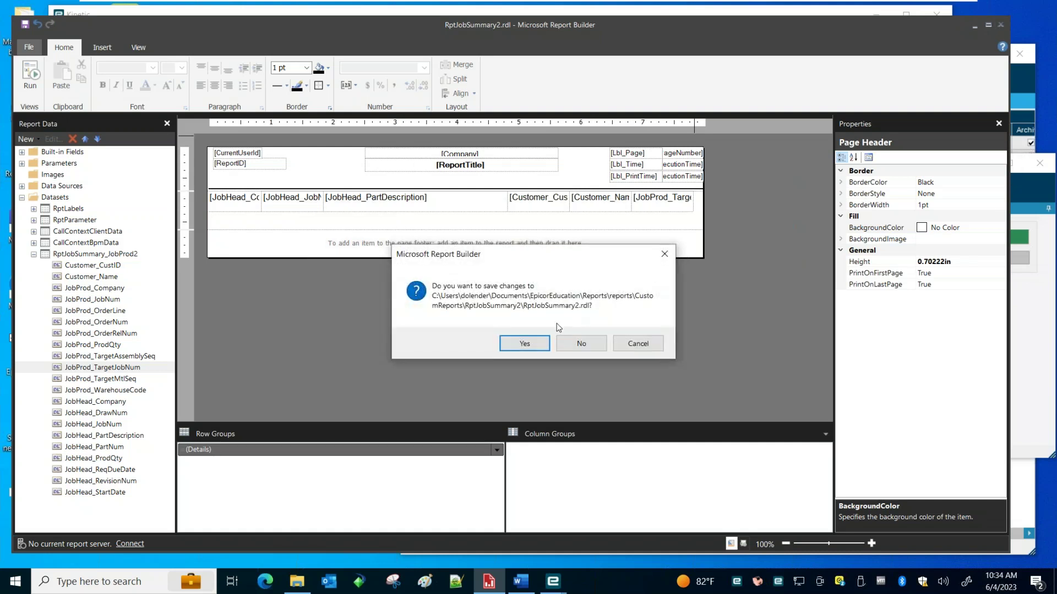
Save RptJobSummary2.rdl and publish the report definition, confirming the overwrite
{"action": "left_click", "coordinate": [523, 344]}
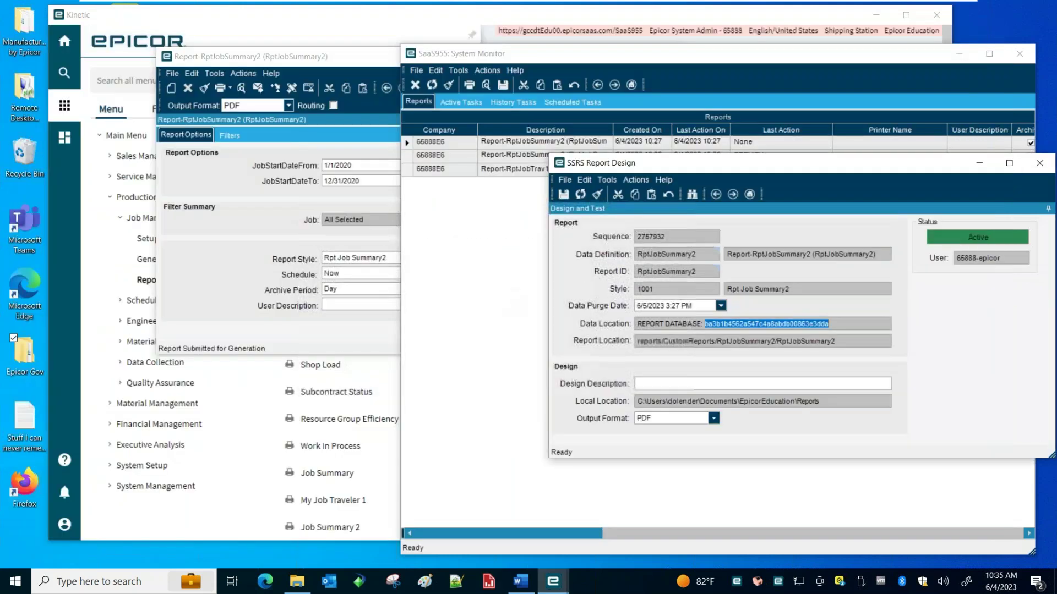
{"action": "left_click", "coordinate": [635, 179]}
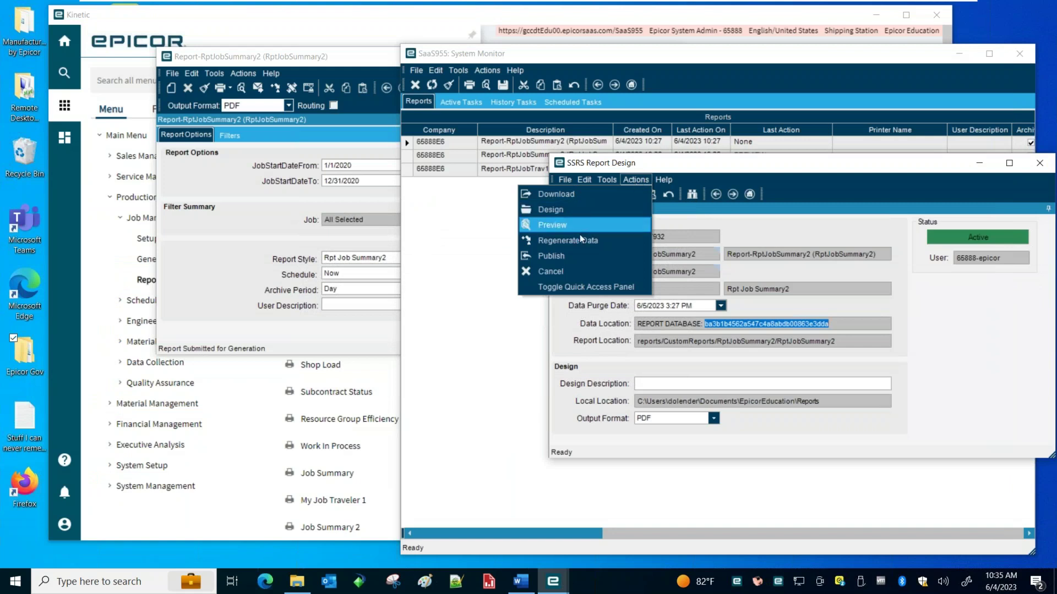
{"action": "left_click", "coordinate": [560, 255]}
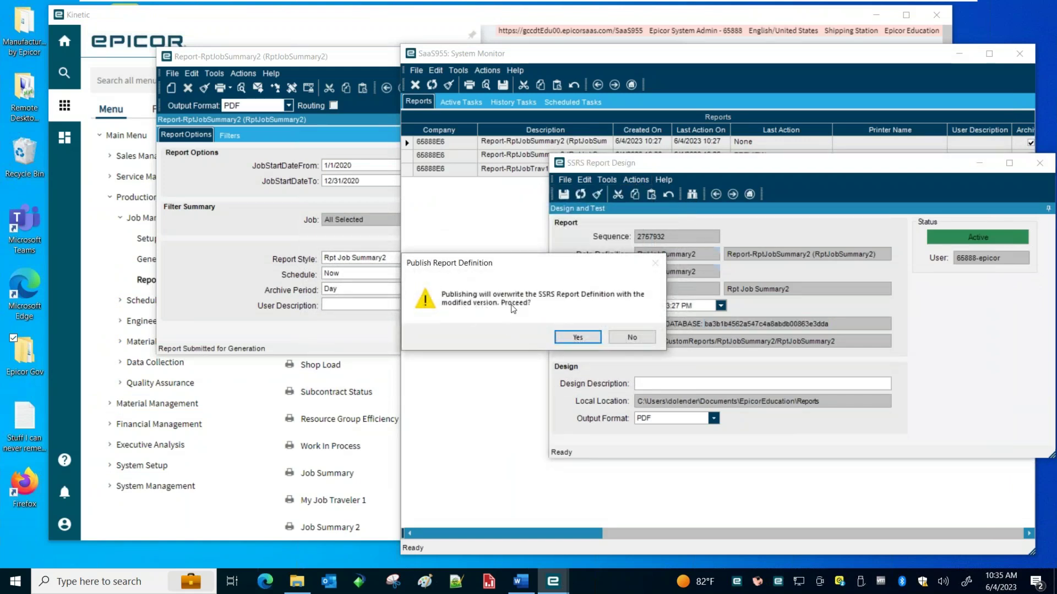
{"action": "left_click", "coordinate": [568, 337]}
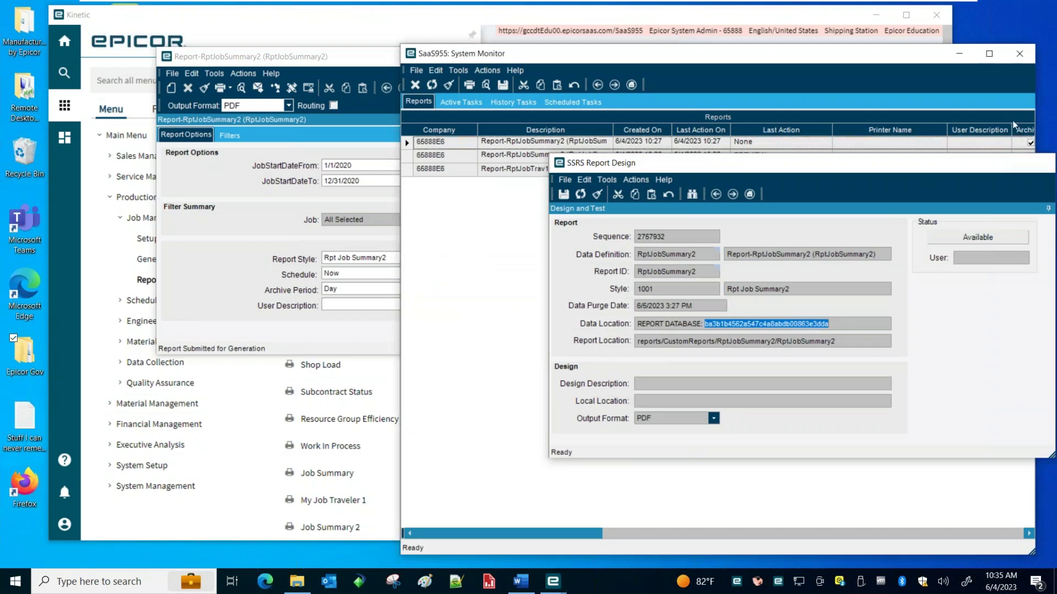
Close the SSRS Report Design and System Monitor windows and run a print preview
{"action": "left_click", "coordinate": [1044, 166]}
{"action": "left_click", "coordinate": [1019, 53]}
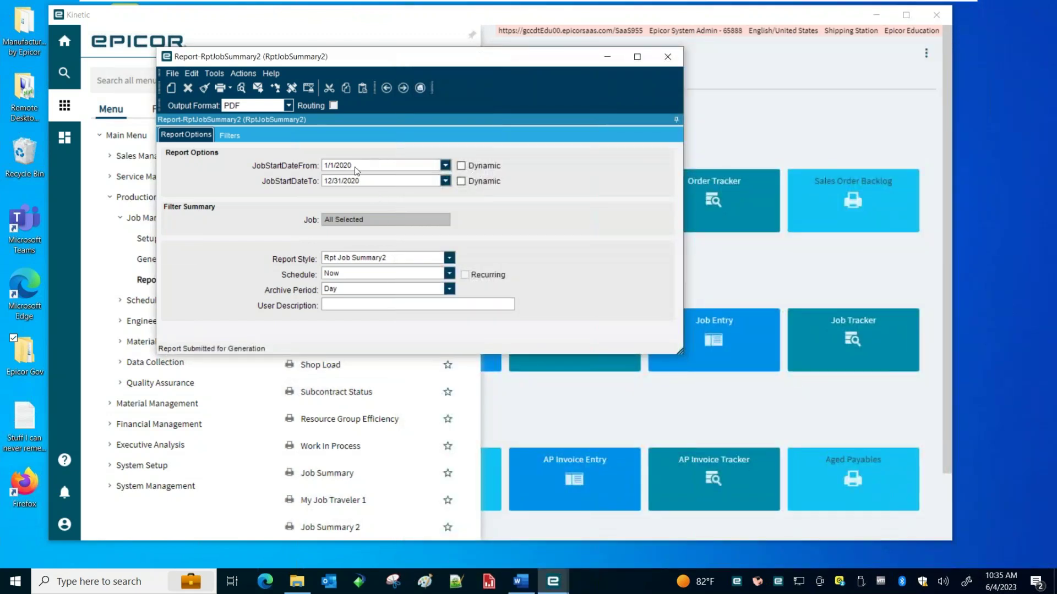
{"action": "left_click", "coordinate": [240, 89]}
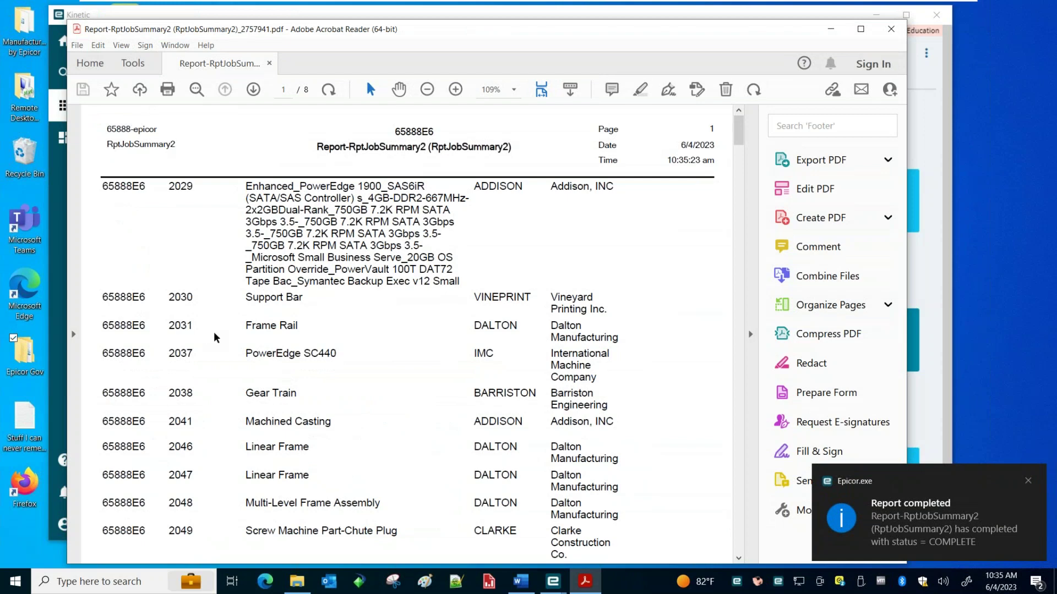
Look over the published report's one-row-per-job PDF and close Acrobat Reader
{"action": "scroll", "coordinate": [318, 377], "scroll_direction": "down", "scroll_amount": 3}
{"action": "scroll", "coordinate": [327, 398], "scroll_direction": "up", "scroll_amount": 3}
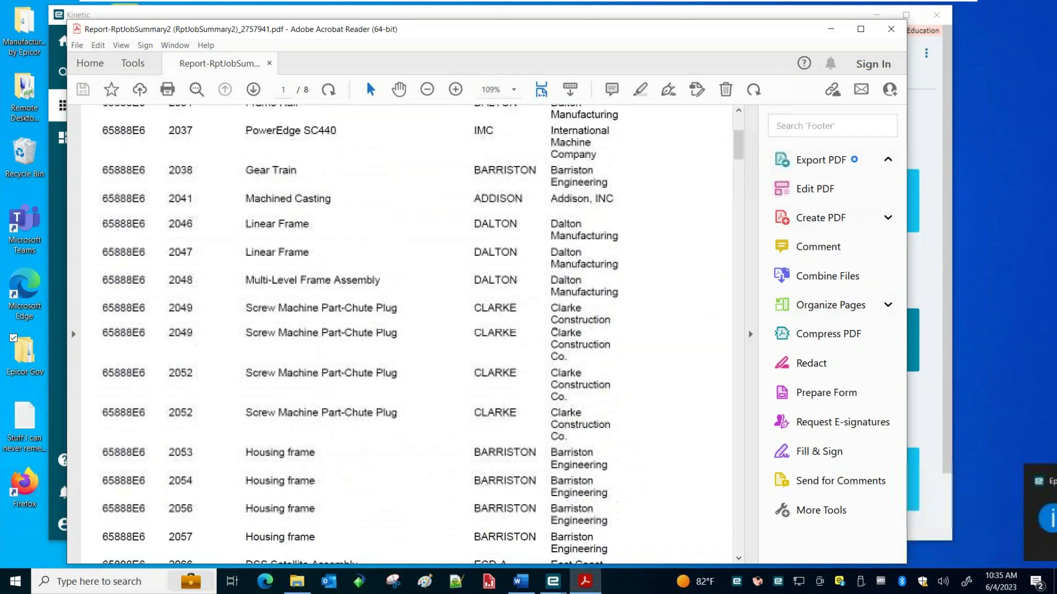
{"action": "left_click", "coordinate": [891, 28]}
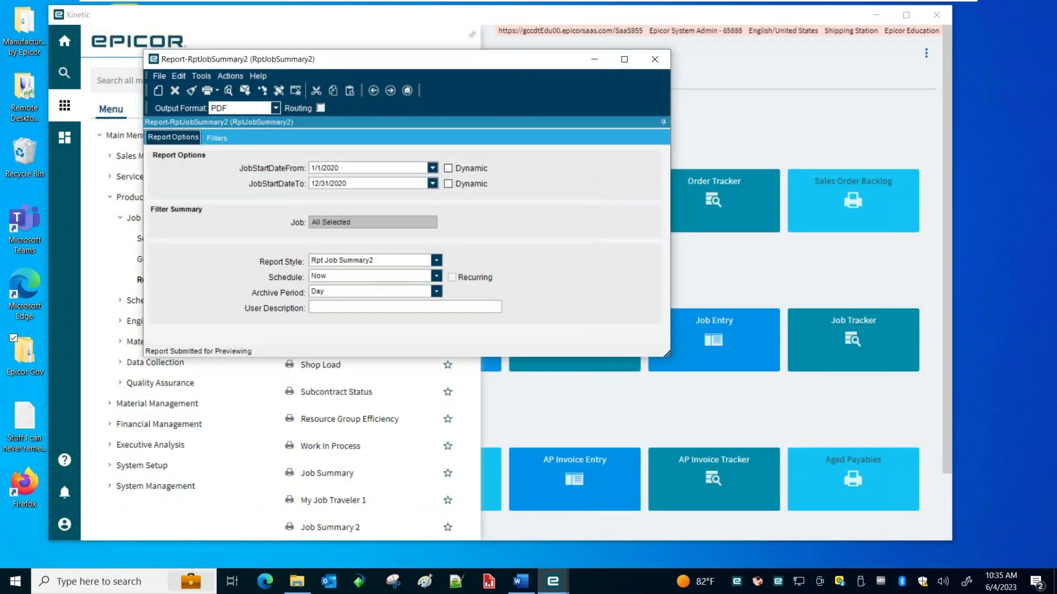
Close the Report-RptJobSummary2 window and switch over to Microsoft Word
{"action": "left_click_drag", "start_coordinate": [406, 60], "coordinate": [379, 50]}
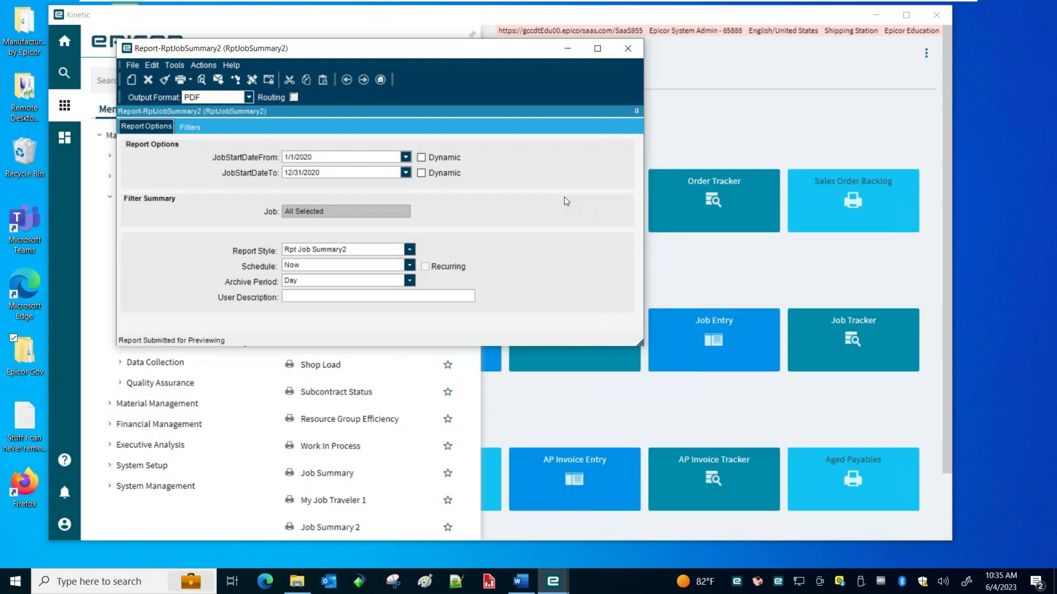
{"action": "left_click_drag", "start_coordinate": [418, 65], "coordinate": [423, 65]}
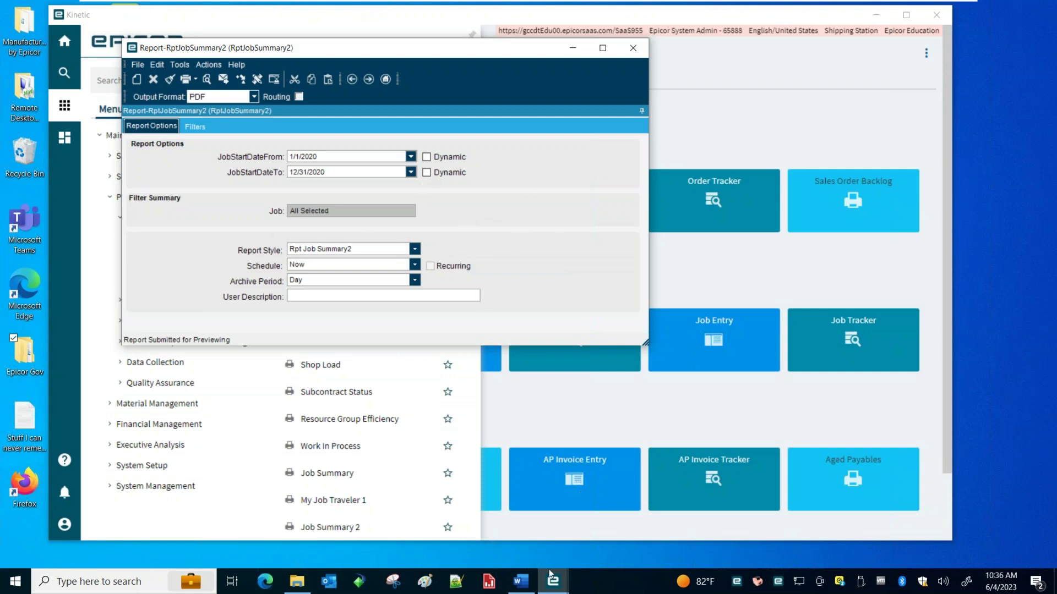
{"action": "left_click", "coordinate": [553, 592]}
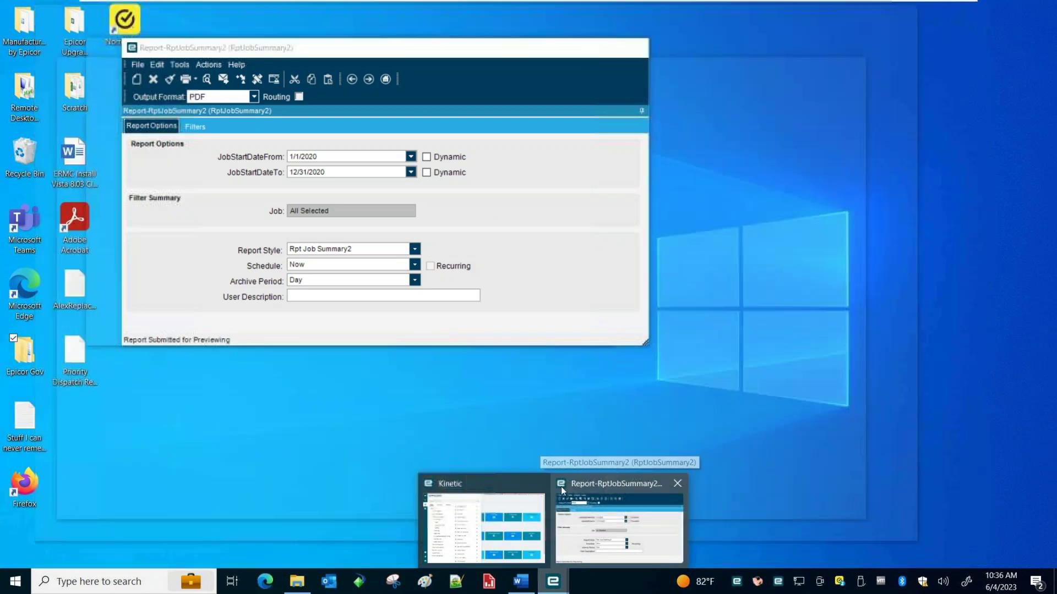
{"action": "left_click", "coordinate": [561, 490]}
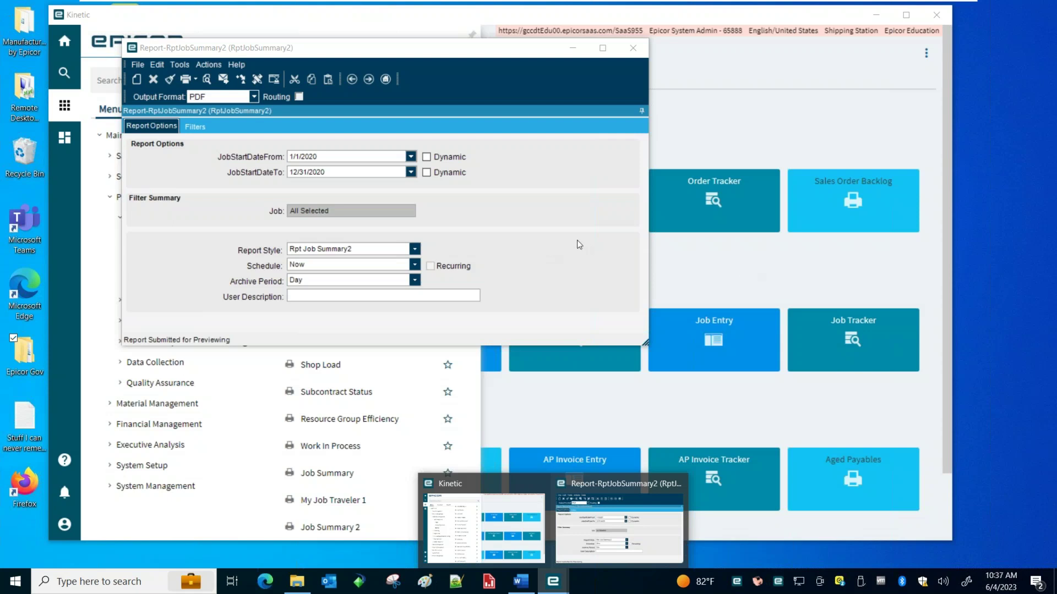
{"action": "left_click_drag", "start_coordinate": [399, 74], "coordinate": [391, 74]}
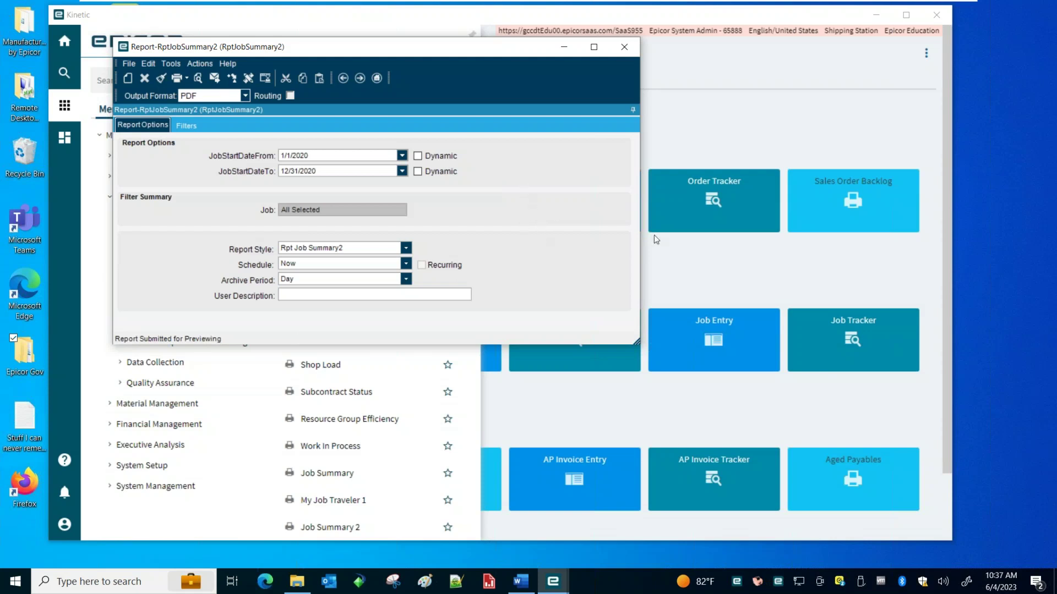
{"action": "left_click", "coordinate": [624, 47]}
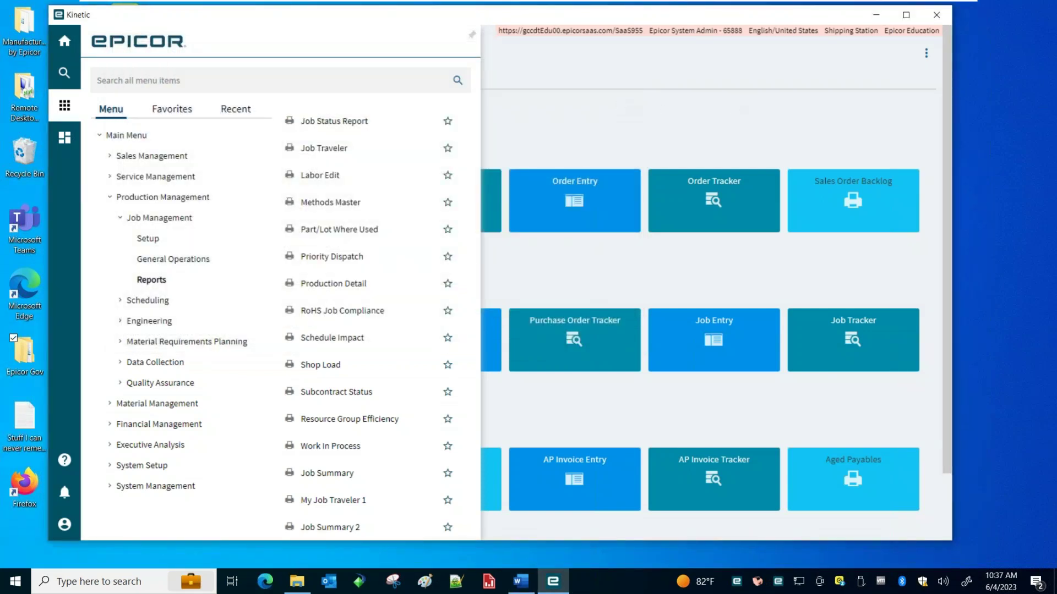
{"action": "key", "text": "alt+Tab"}
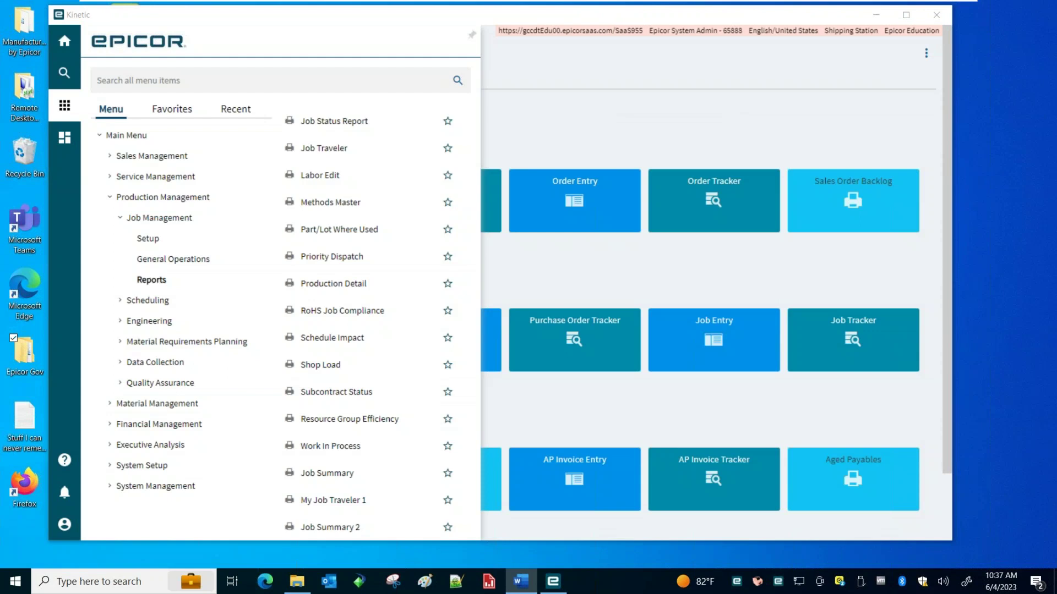